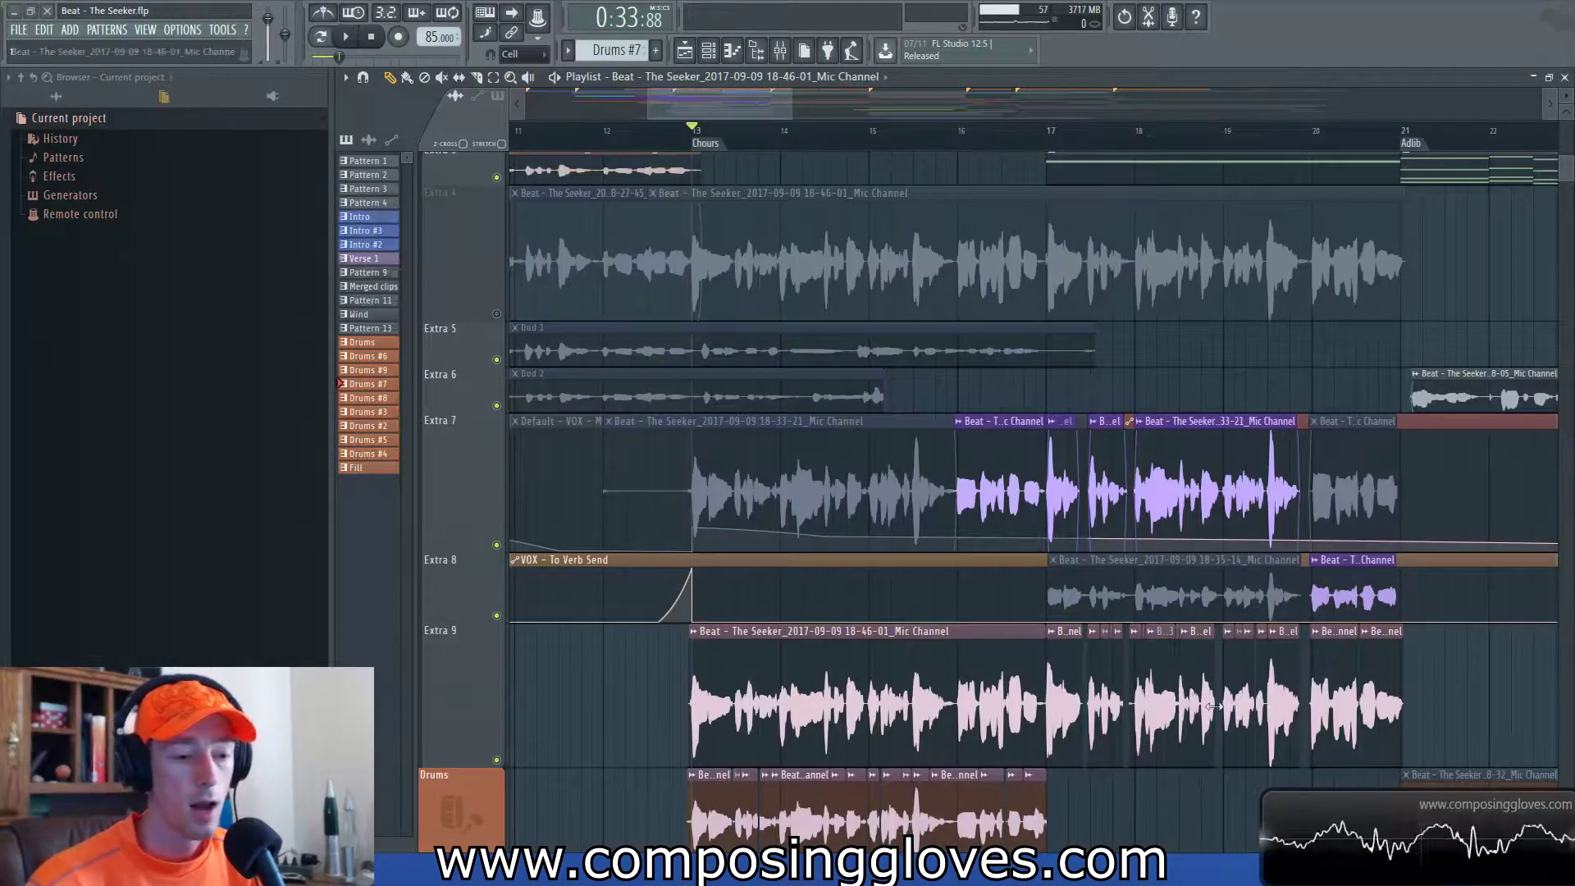
- Set the playback position to bar 17 and mute the Extra 9 track with the edited vocal slices
left_click_drag(1174, 426, 959, 463)
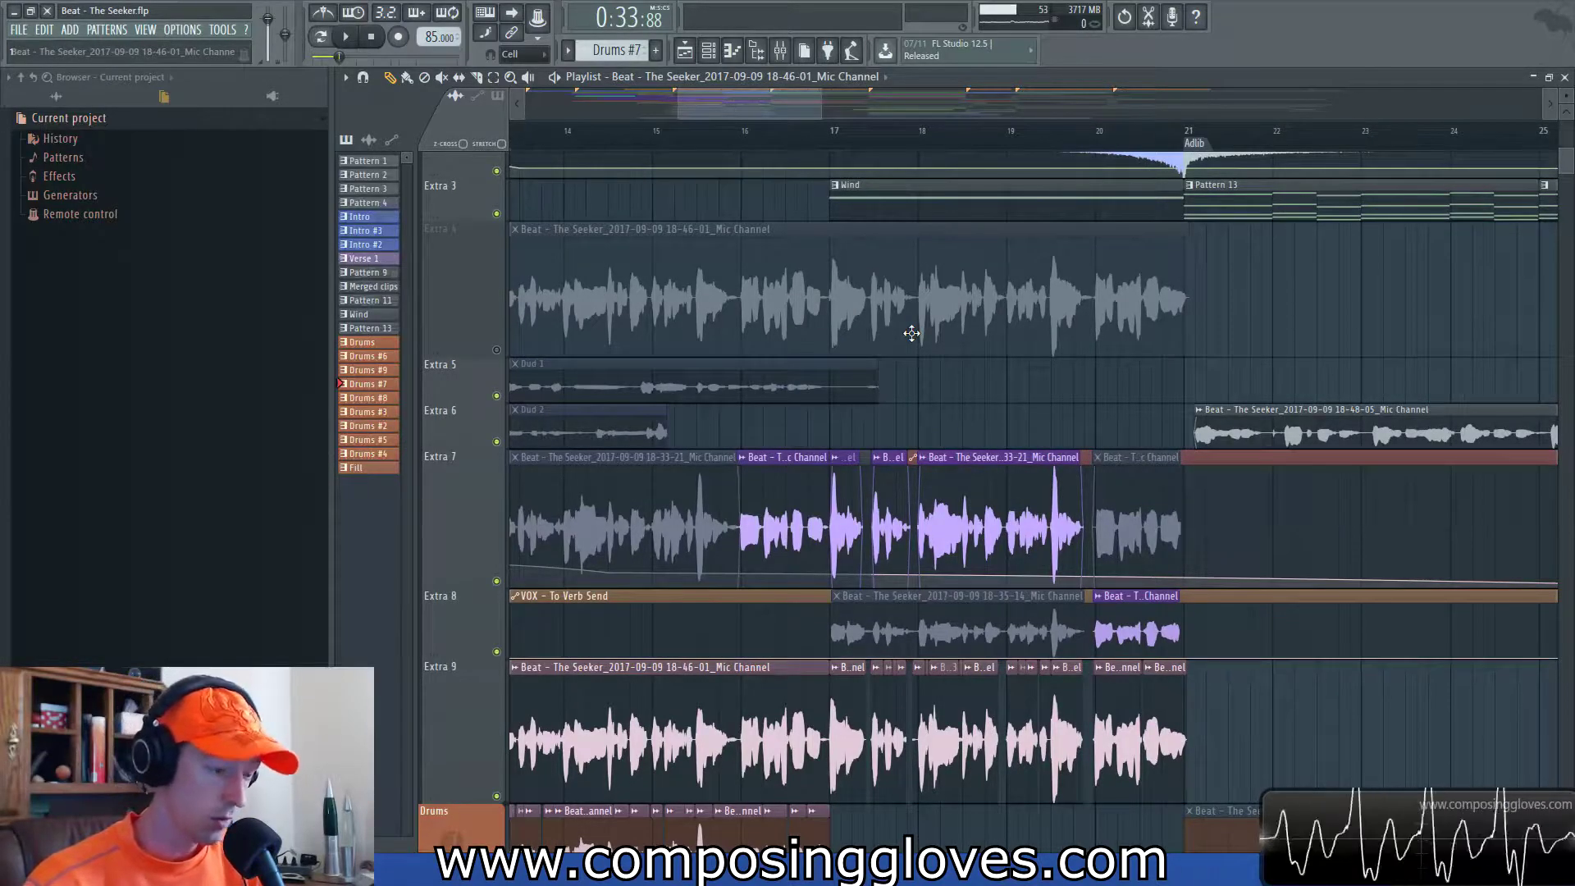
scroll(781, 256, "down", 3)
scroll(738, 230, "right", 2)
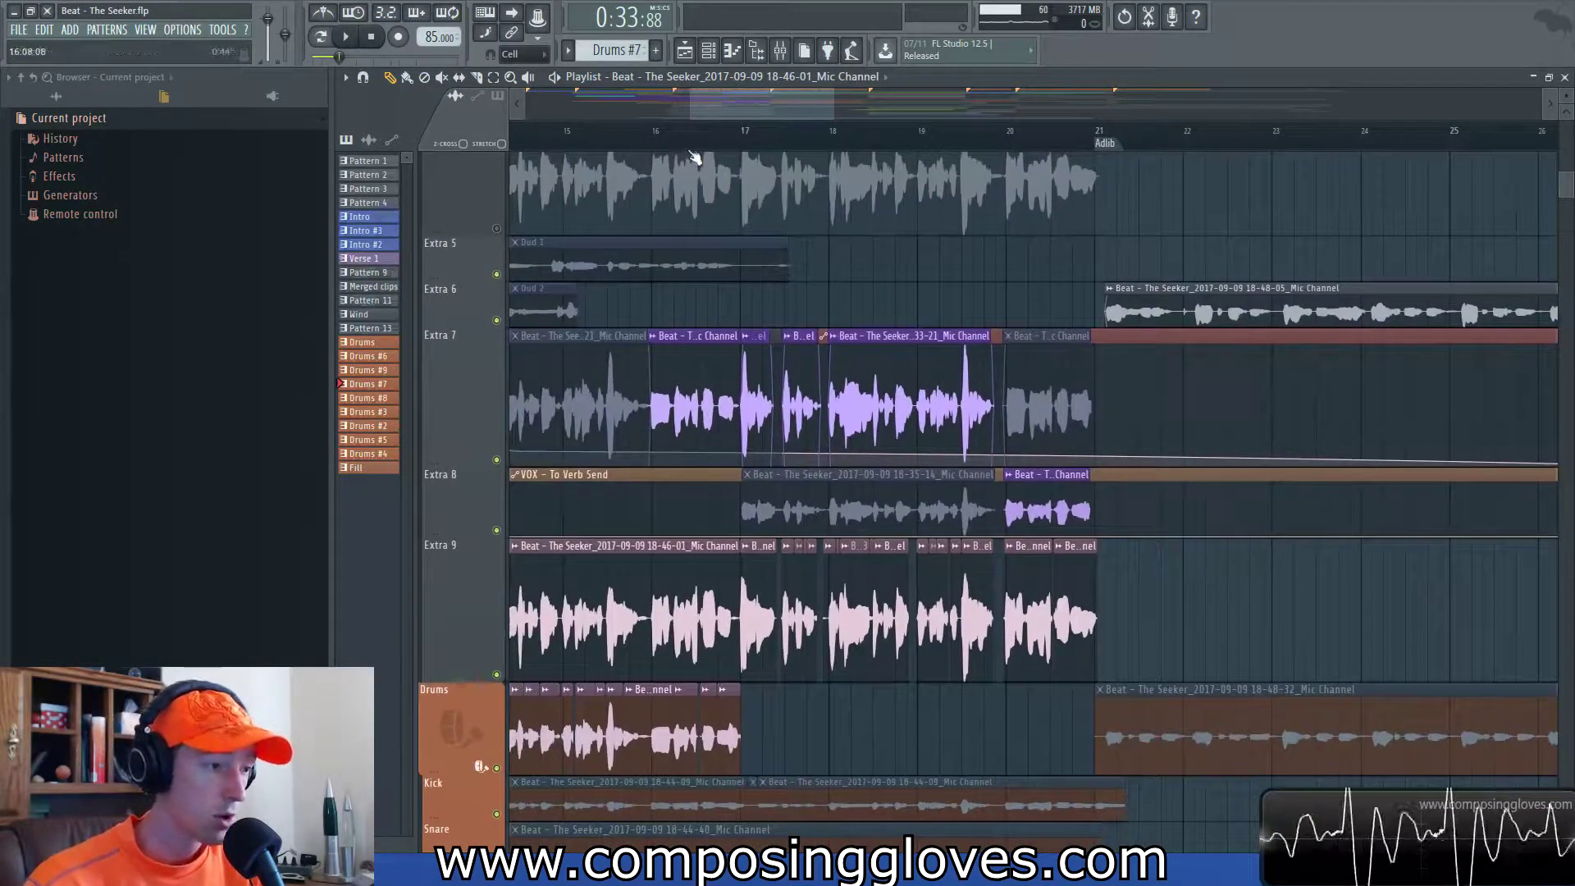
left_click(741, 136)
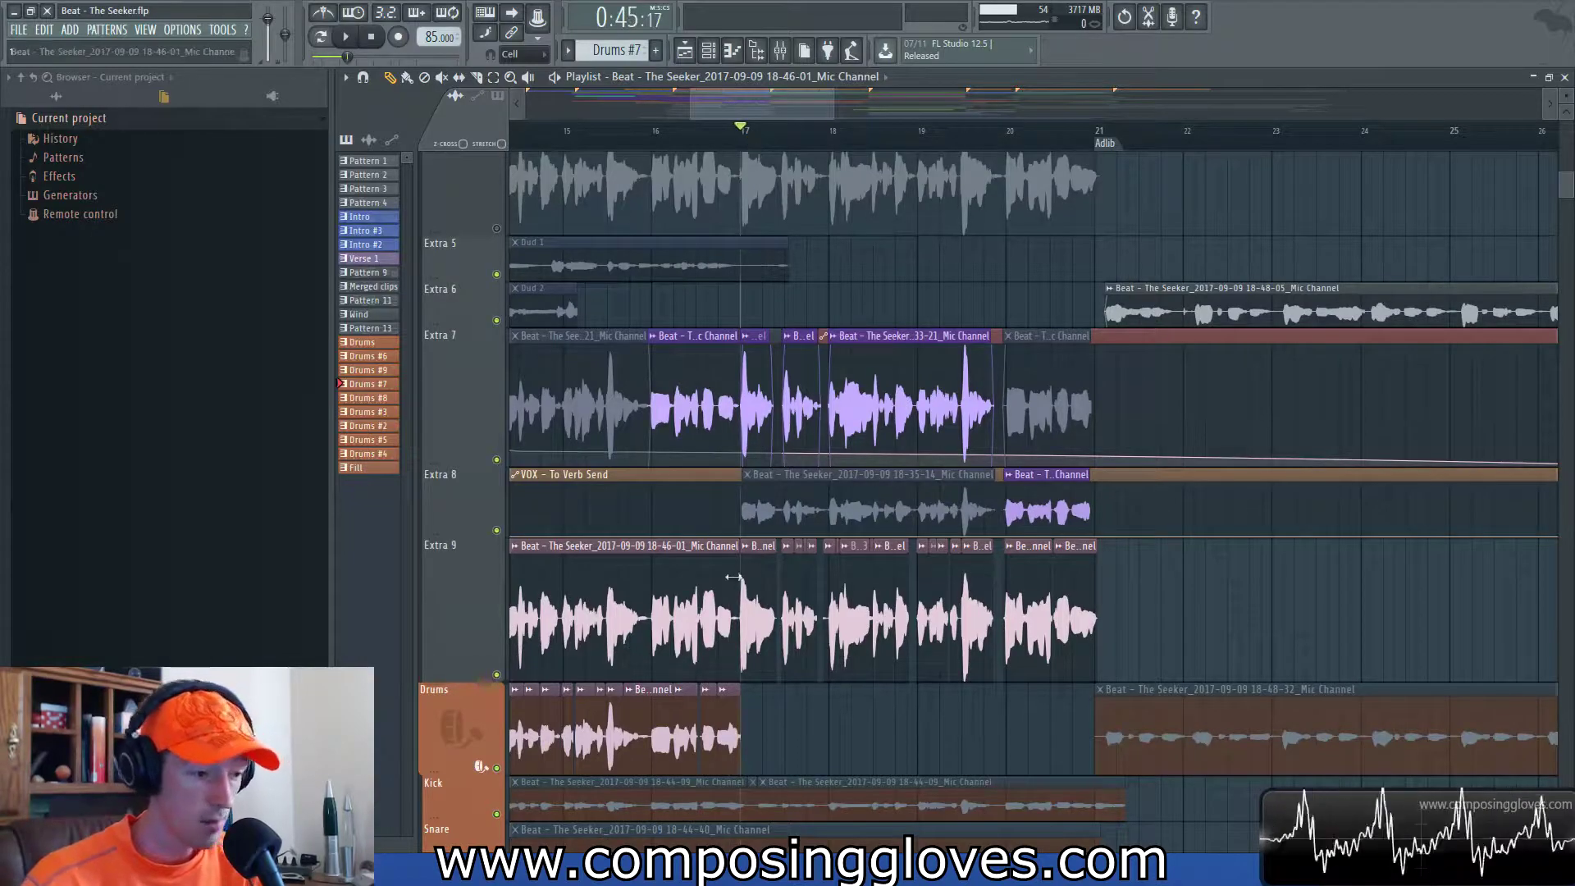
left_click(495, 674)
- Unmute the Extra 4 track and play the uncut vocal take from bar 17 to just before bar 21
scroll(776, 510, "up", 2)
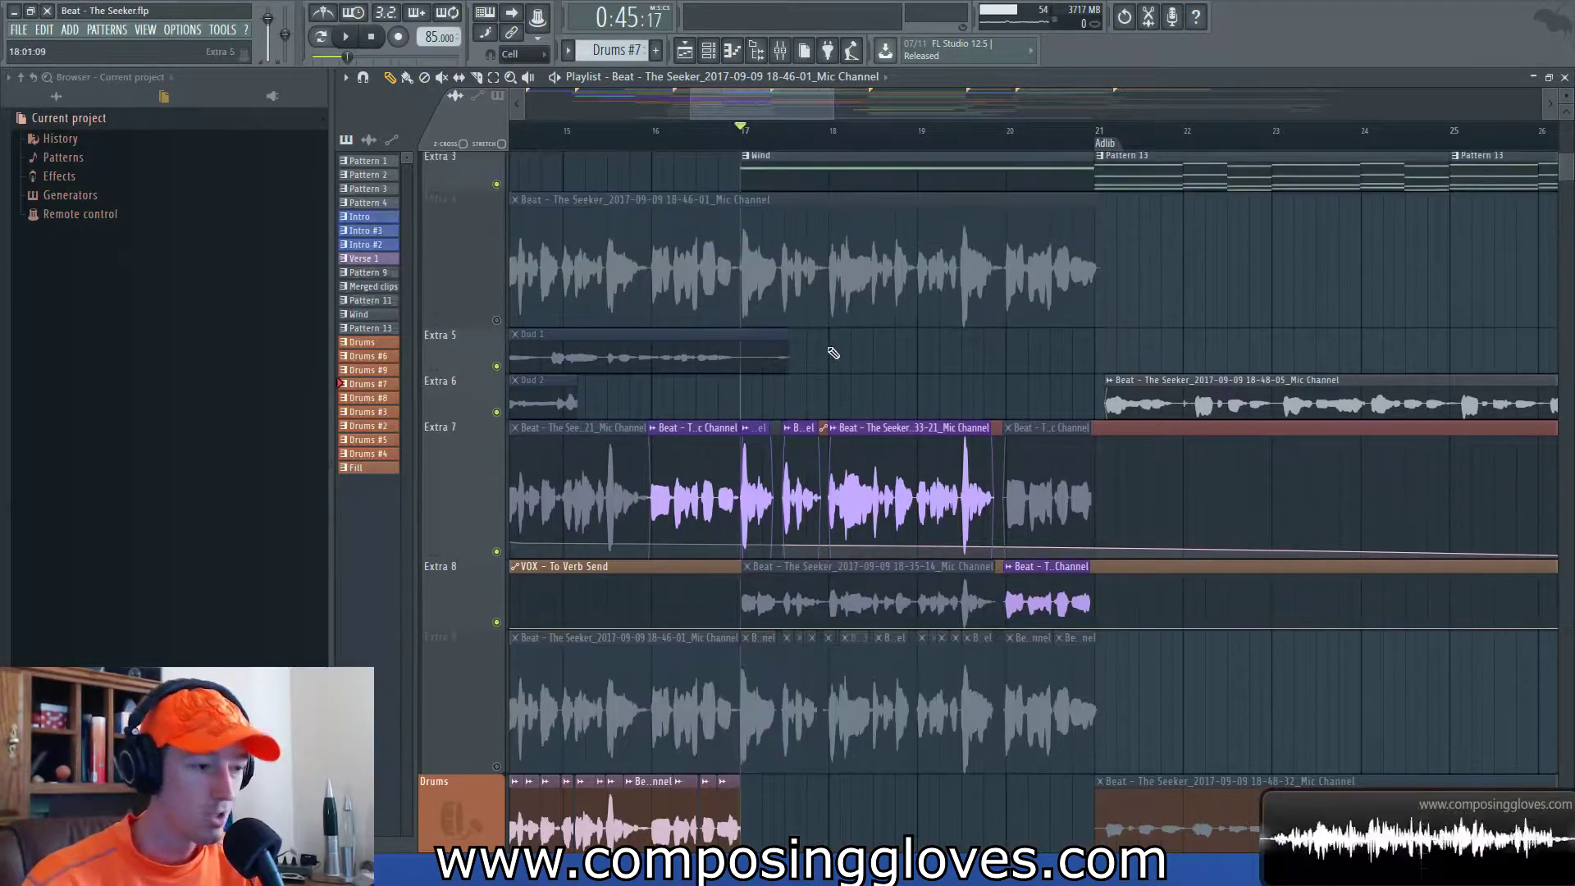
left_click_drag(760, 494, 1014, 484)
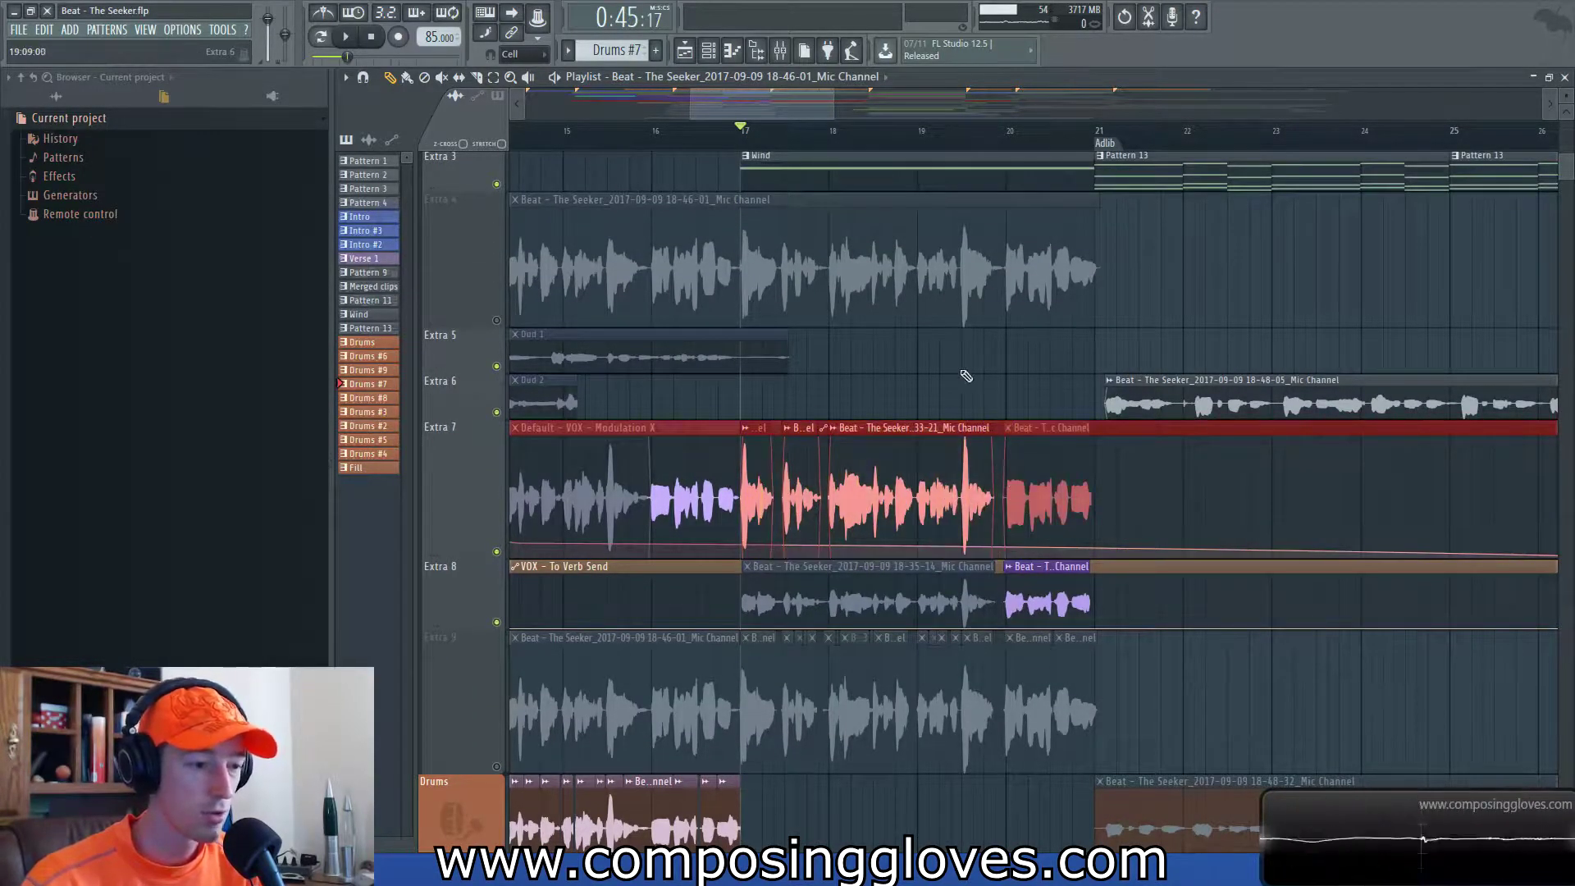
left_click(922, 341, "ctrl")
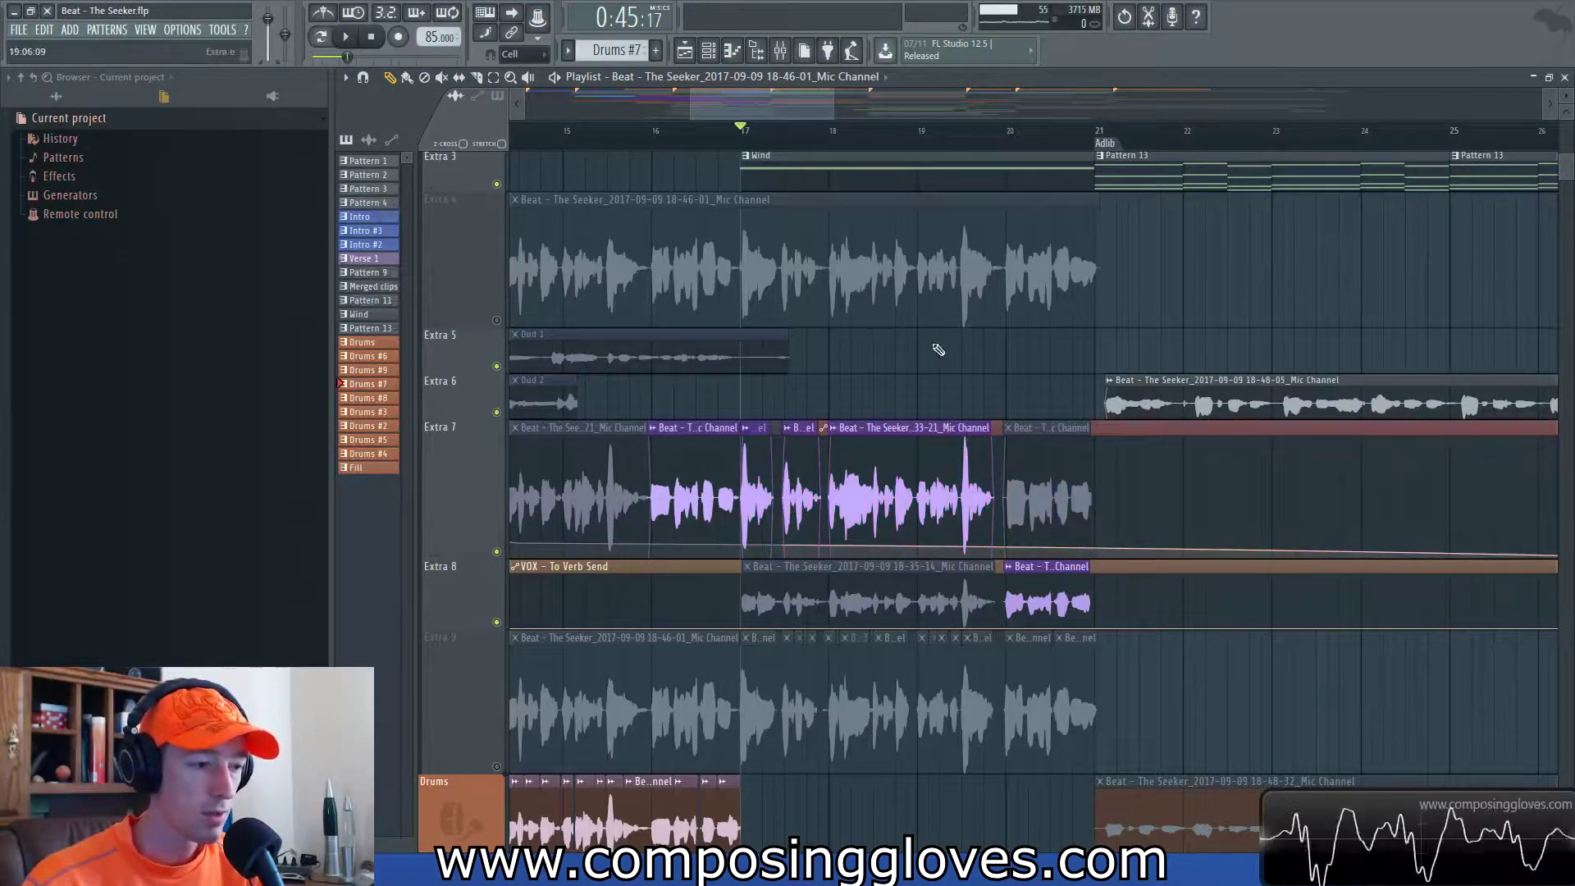
left_click(496, 320)
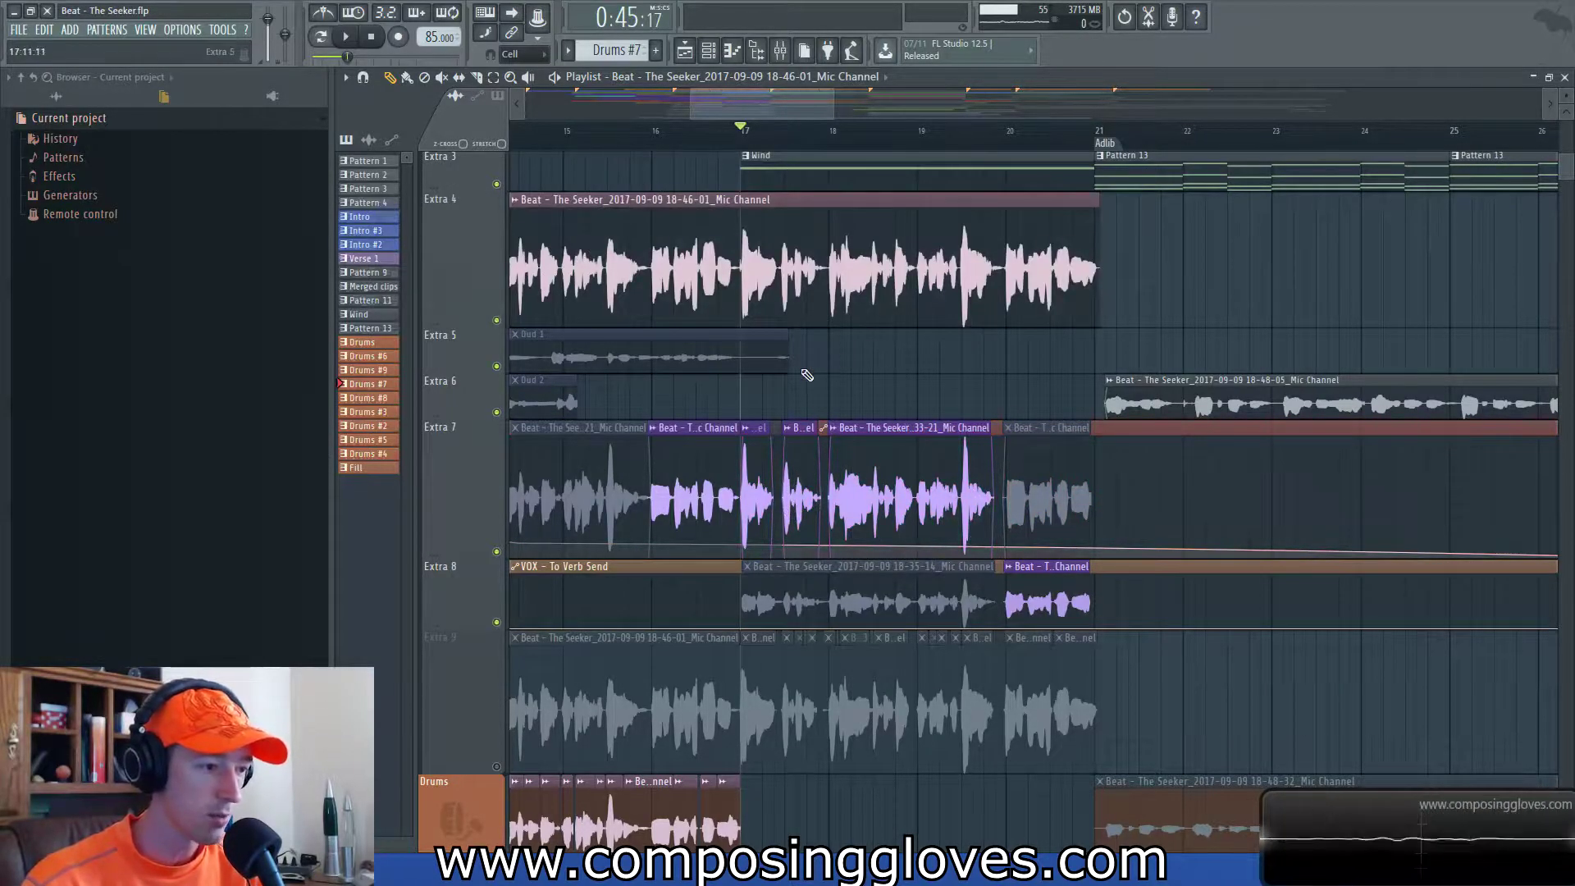
scroll(801, 366, "up", 2, "ctrl")
key("space")
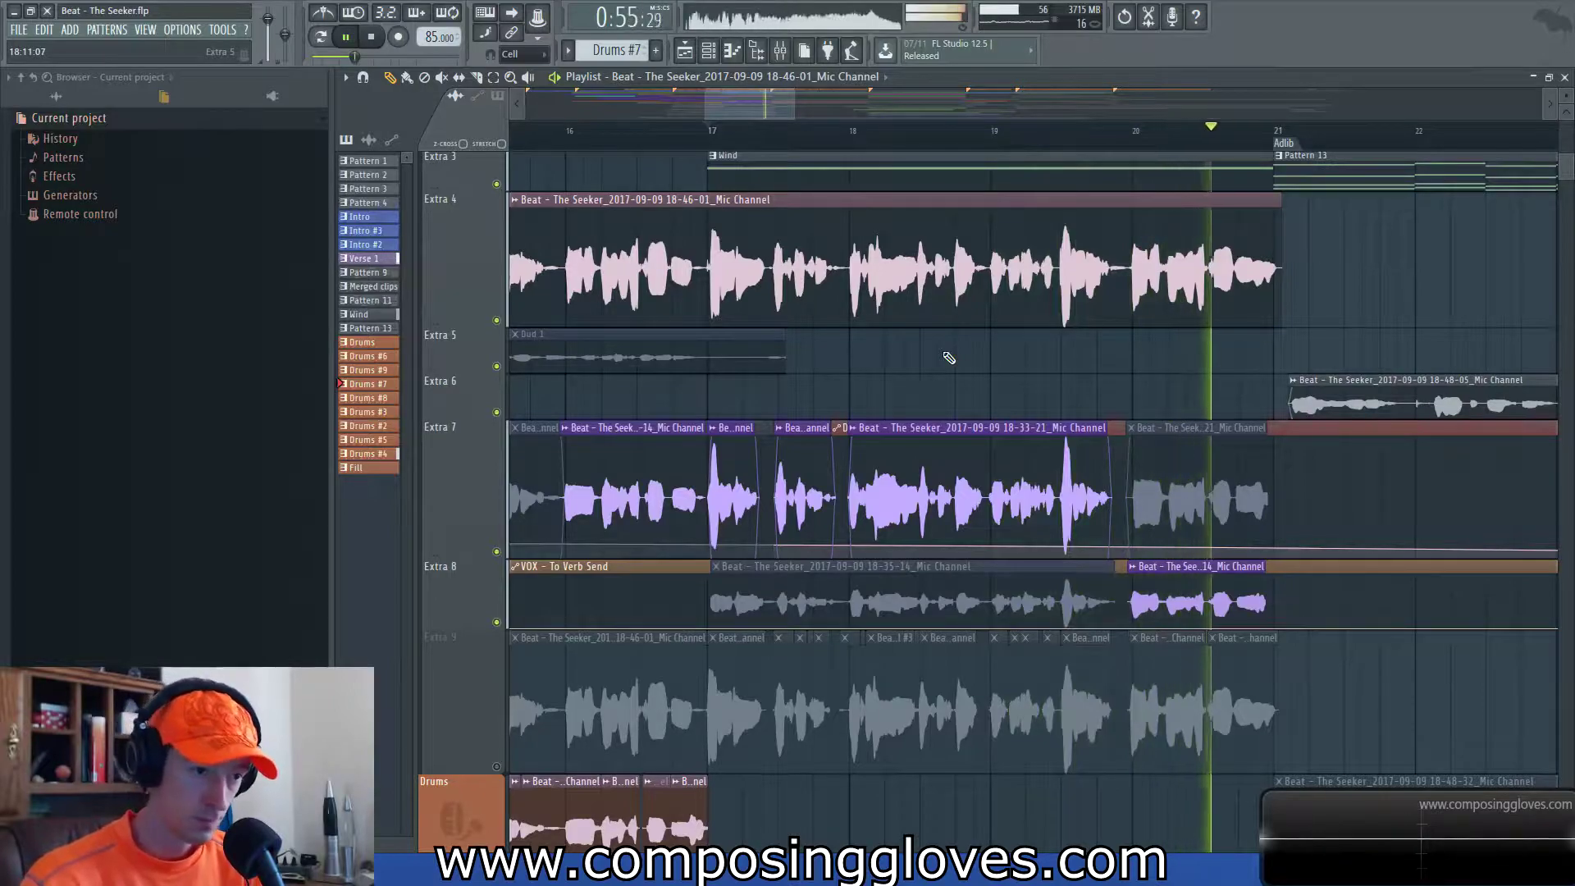
key("space")
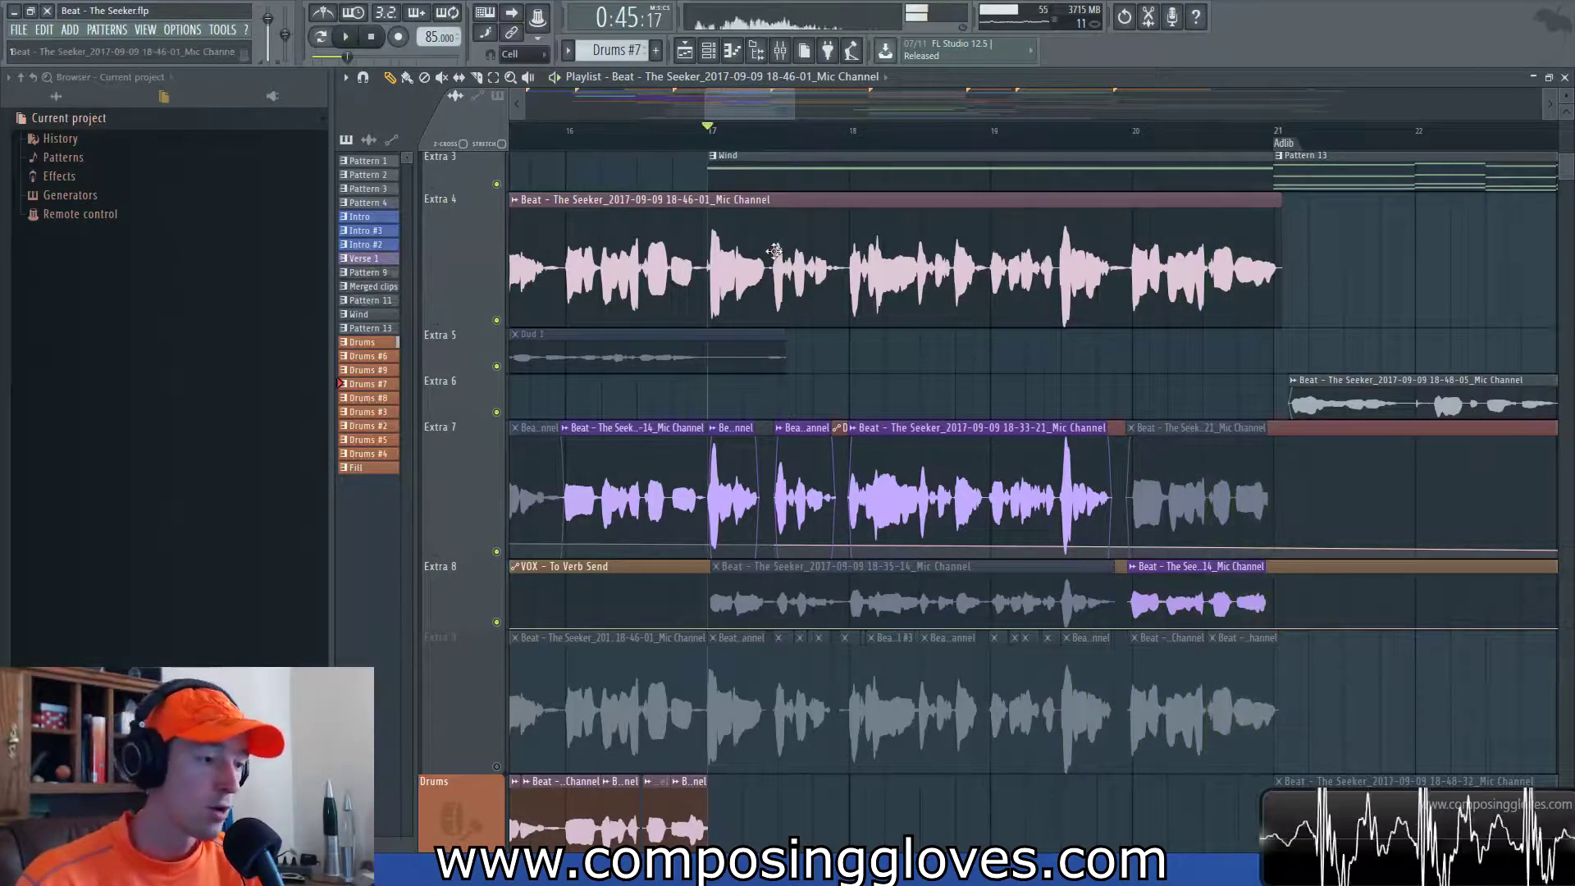
- Mute the vocal clip on Extra 4, unmute the Extra 9 track and play its sliced vocals from bar 17
right_click(814, 270, "alt")
left_click(498, 766)
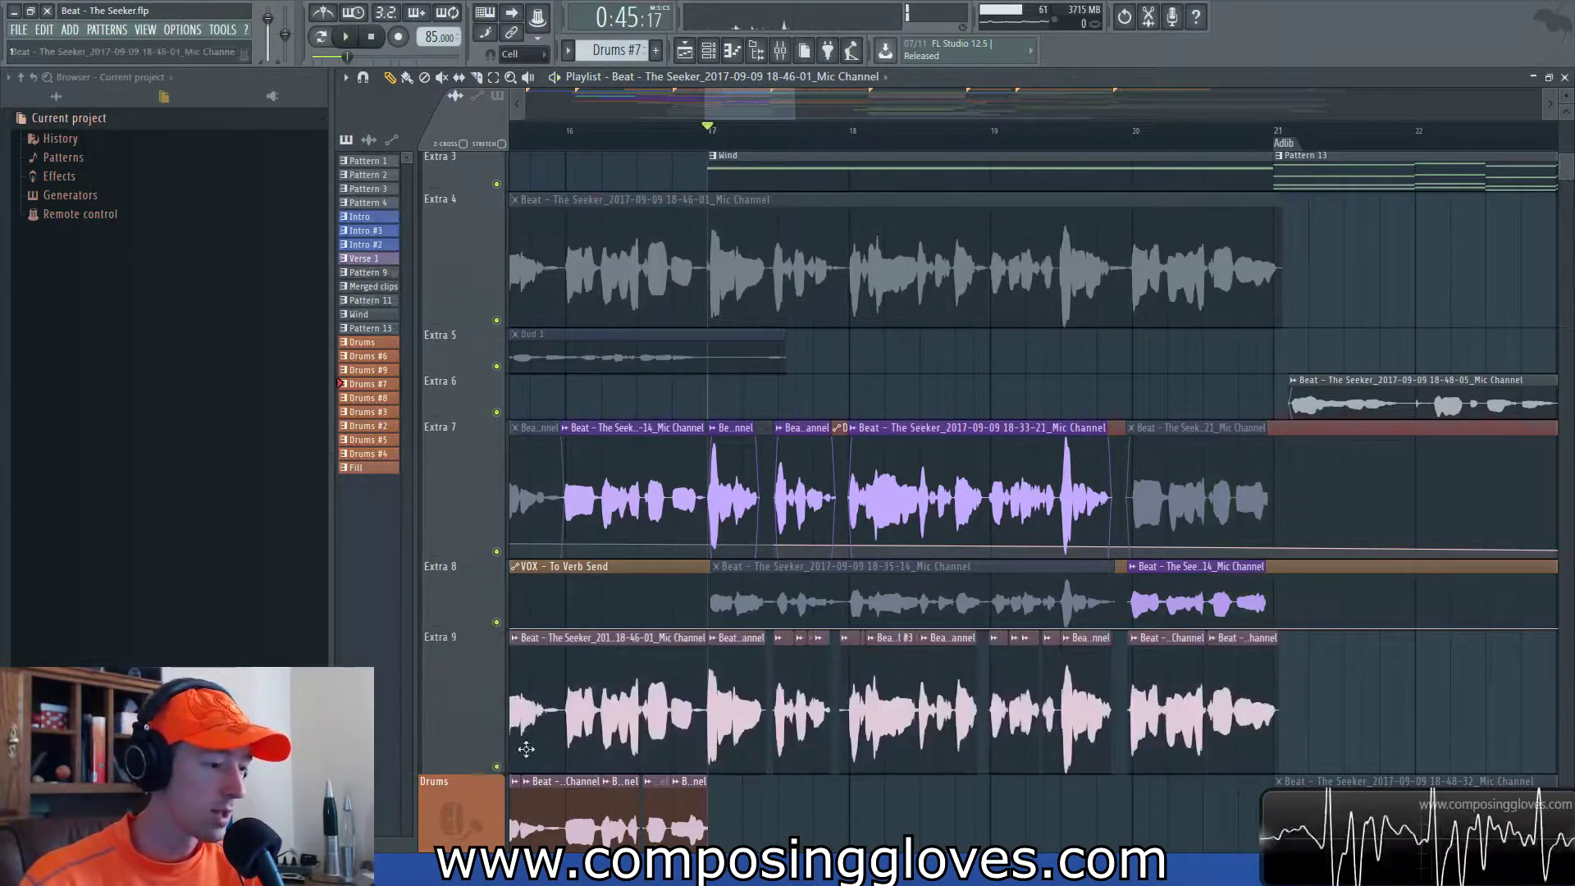
key("space")
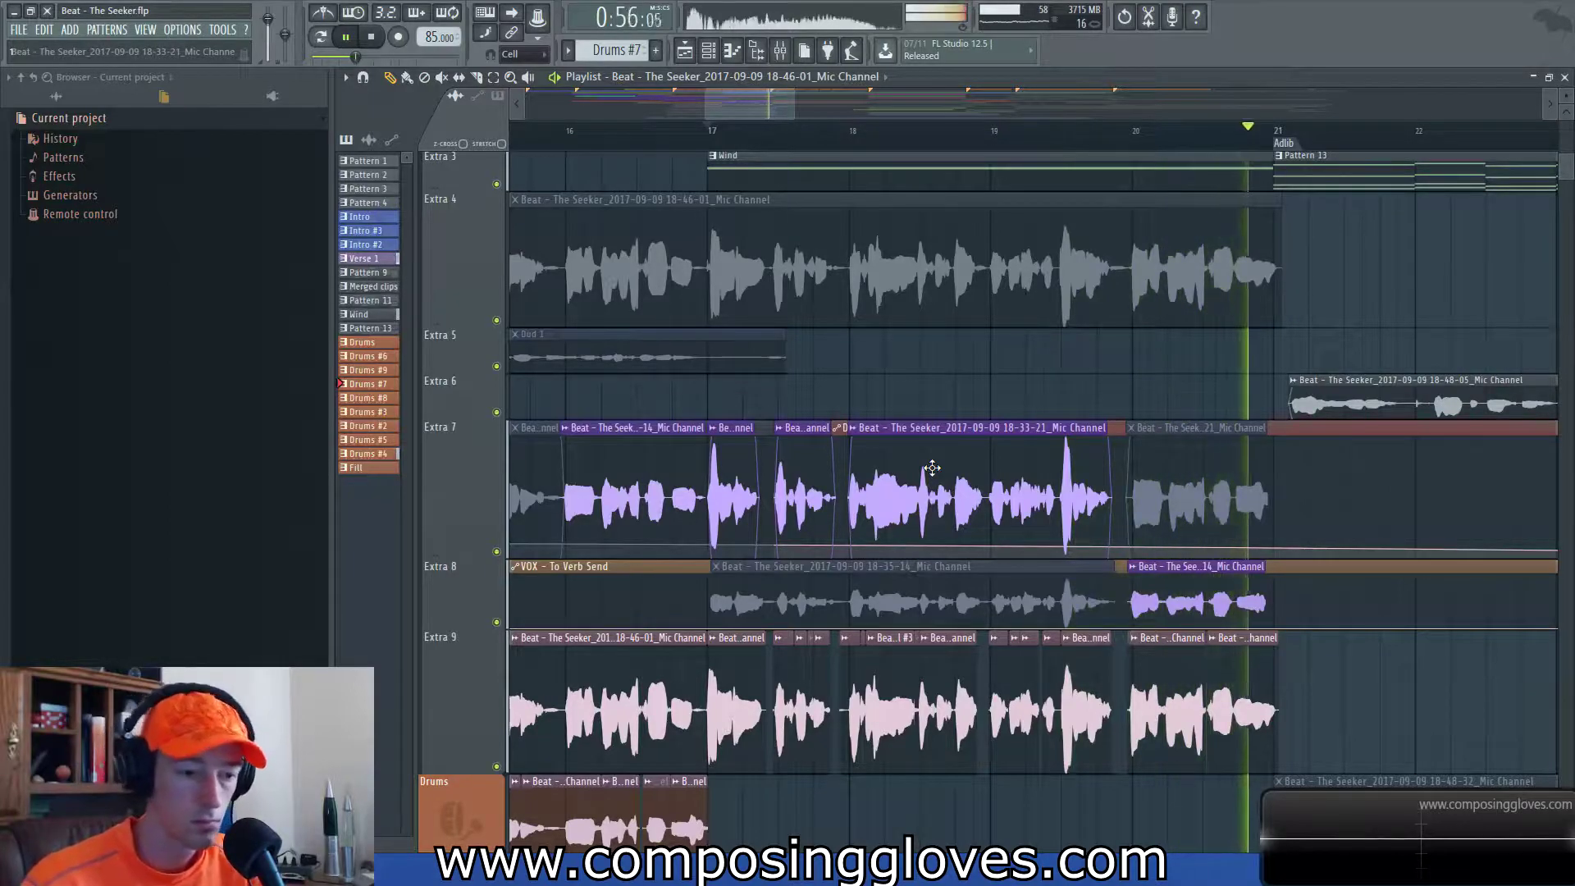
key("space")
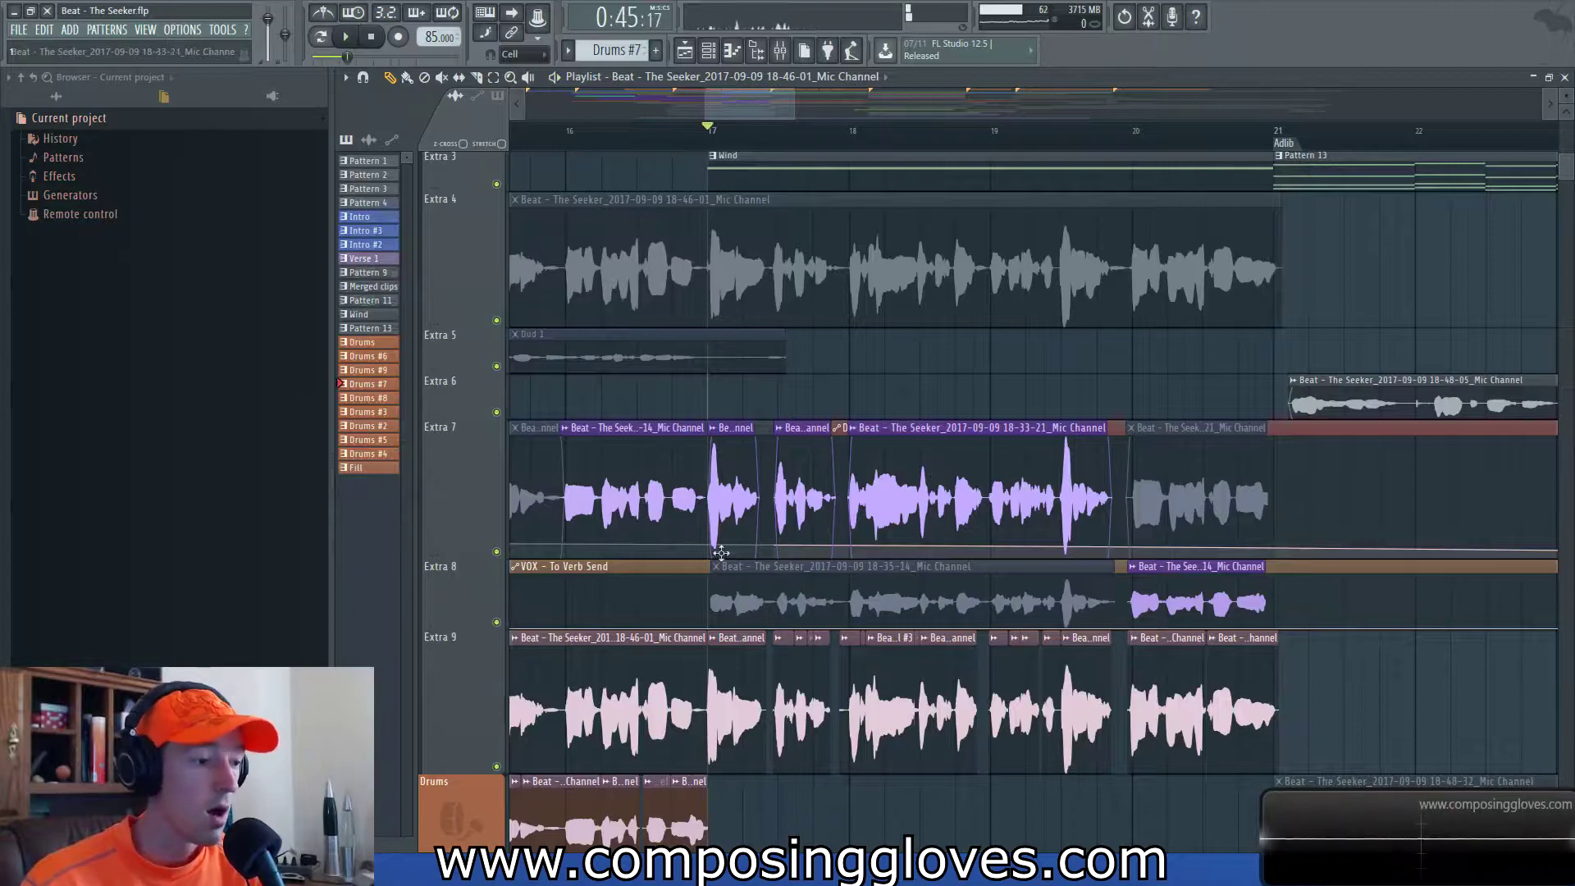
- Compare the sliced vocal clips on Extra 9 with the reference clips on Extra 7 between bars 17 and 21
left_click_drag(747, 517, 1139, 541)
left_click_drag(751, 721, 1250, 750)
left_click(1111, 804, "ctrl")
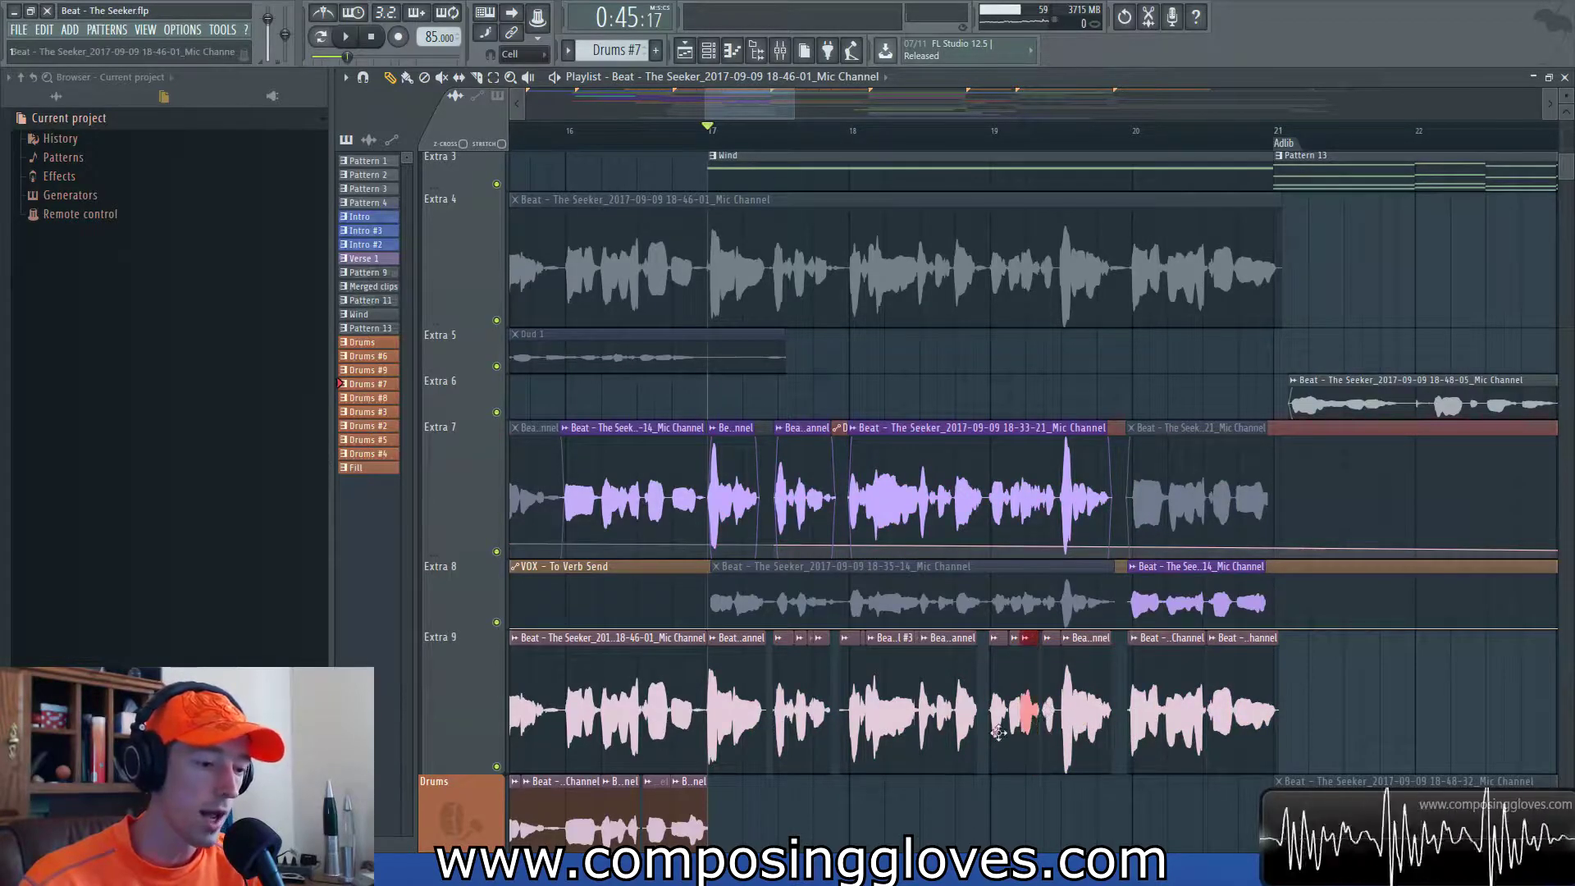
left_click(824, 734)
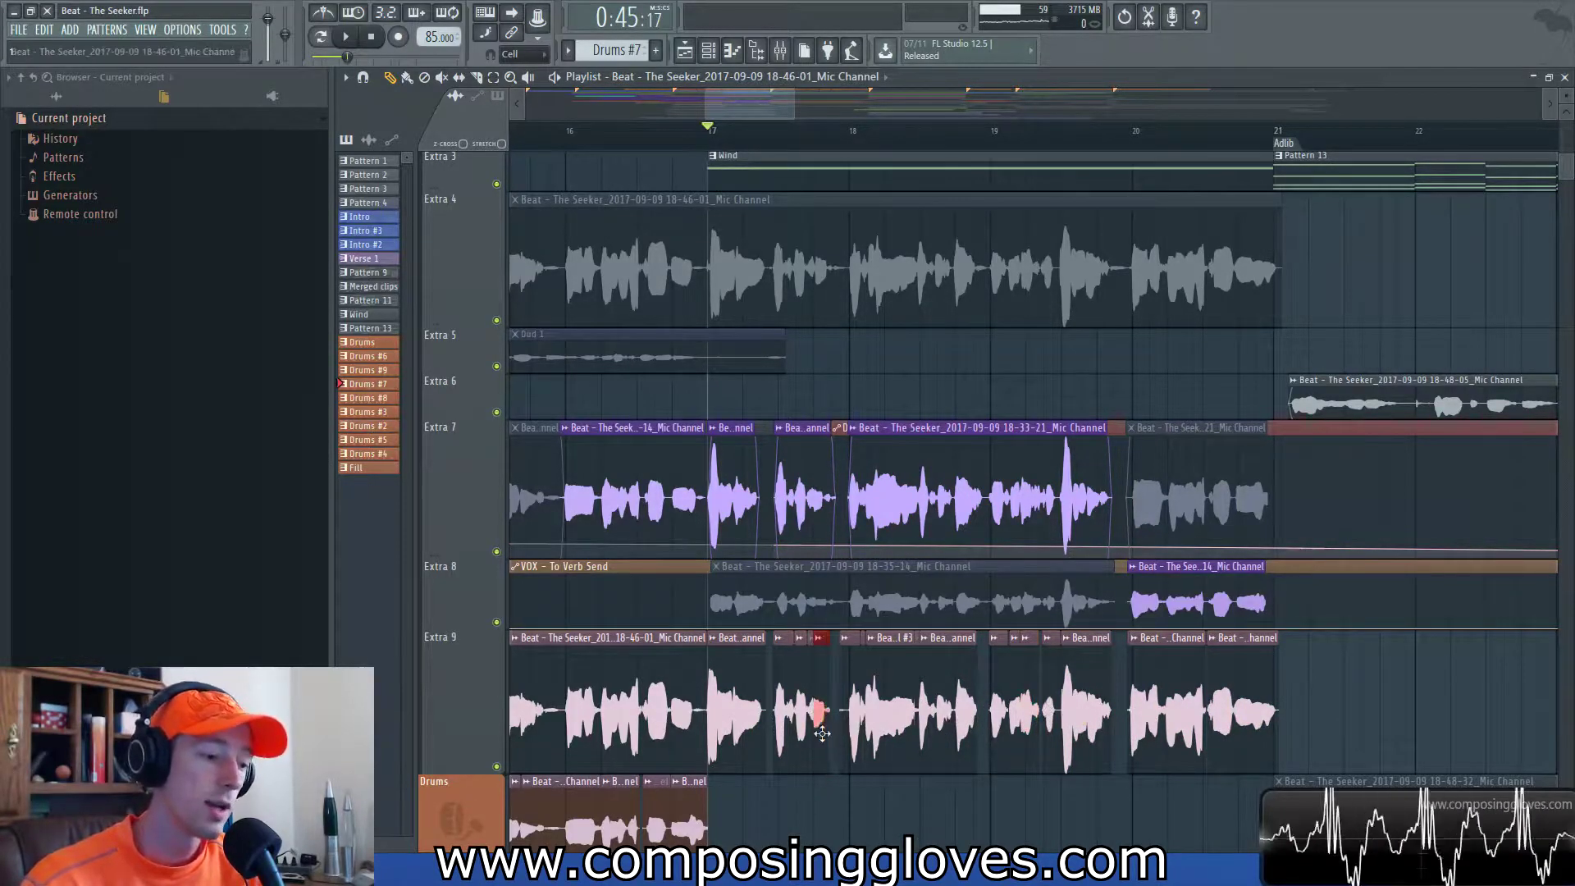
left_click(753, 726)
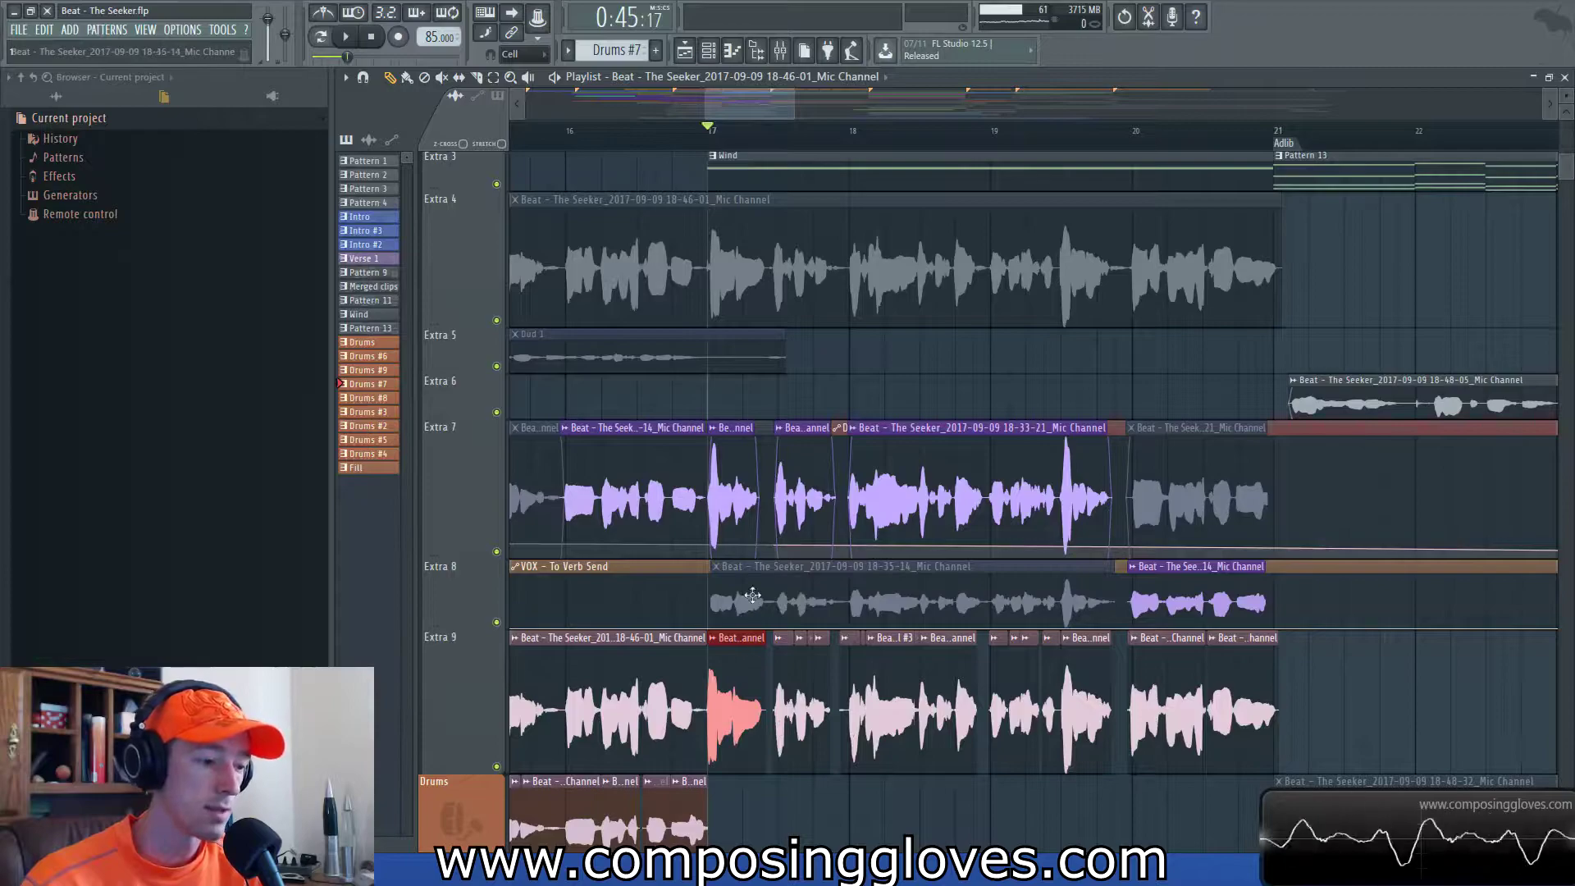
left_click(722, 509)
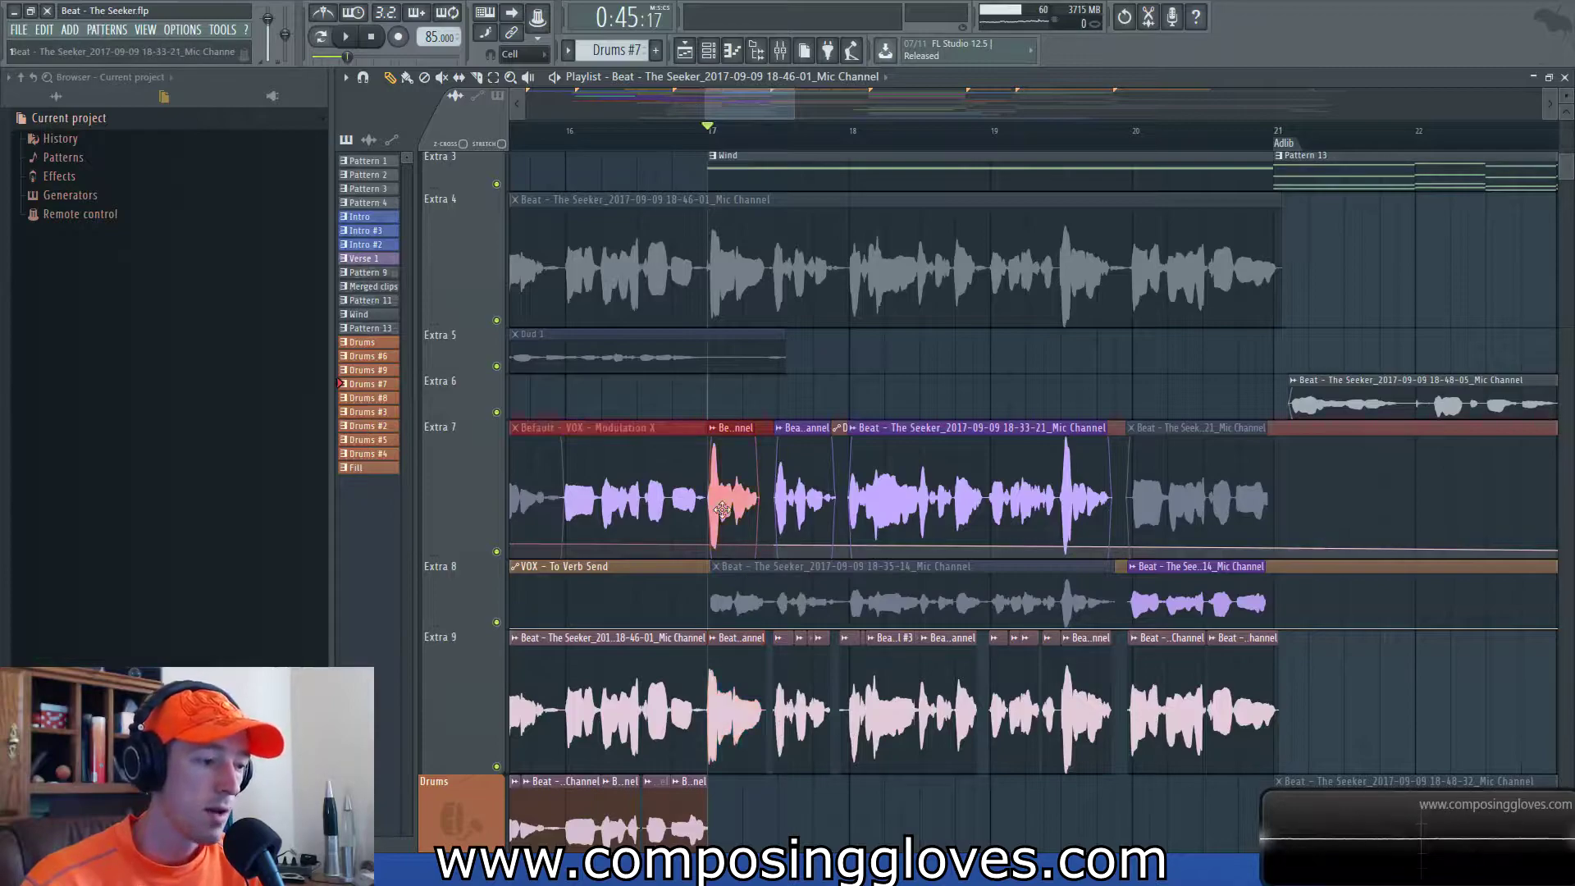
- Mute the Extra 9 track with the sliced vocals
left_click(496, 768)
scroll(915, 561, "up", 4)
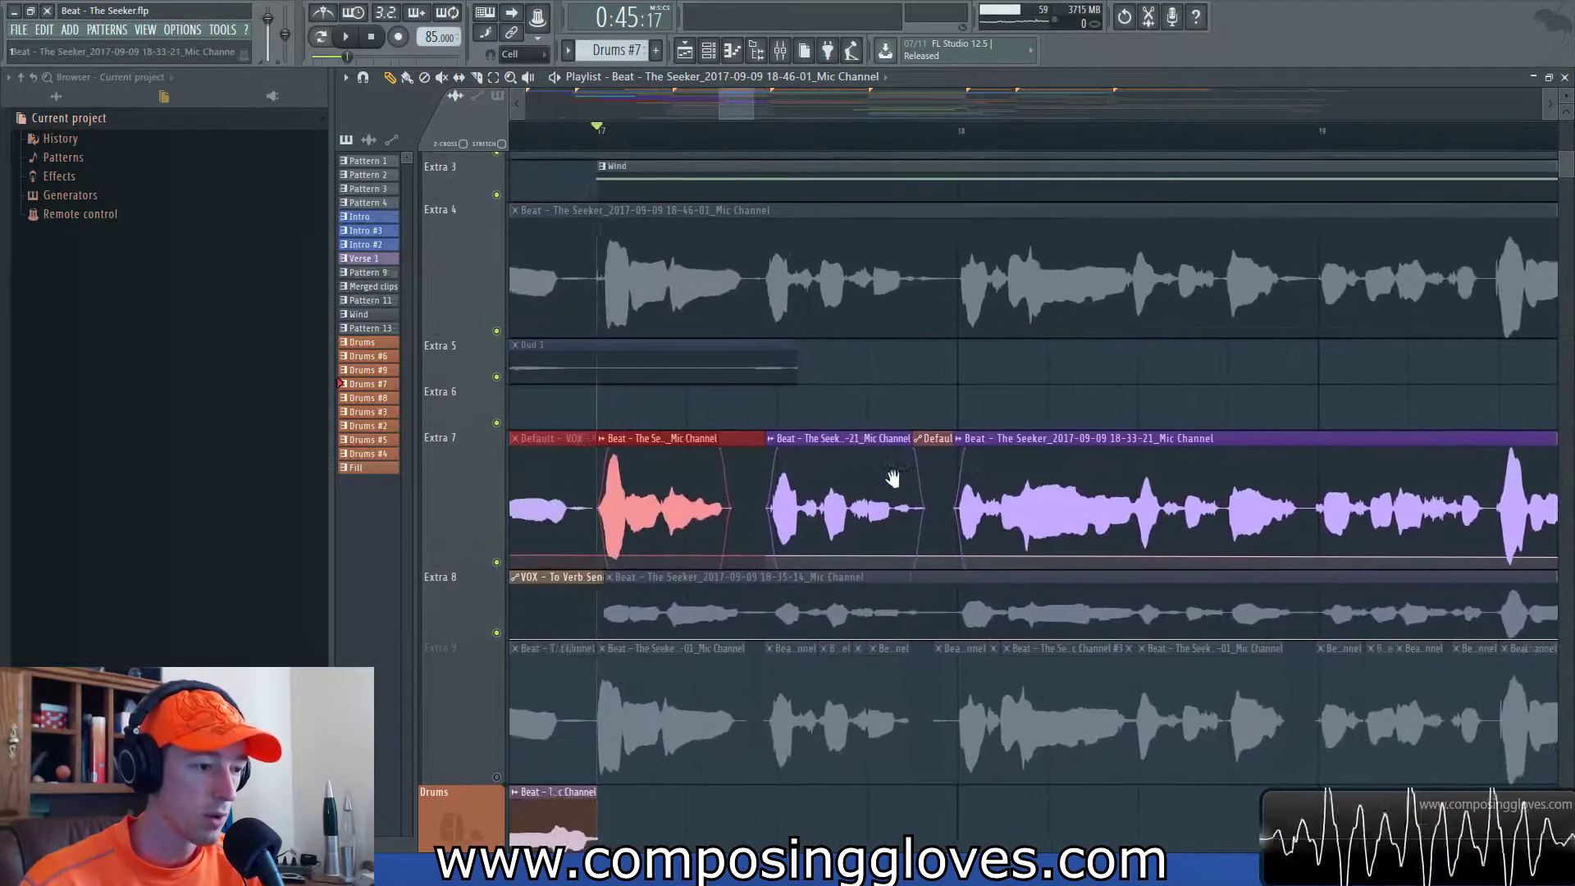
scroll(791, 394, "down", 5)
- Select the long vocal clip on Extra 4, unmute it and clear the selection
left_click(816, 325)
left_click_drag(799, 246, 1012, 318)
left_click_drag(694, 318, 792, 337)
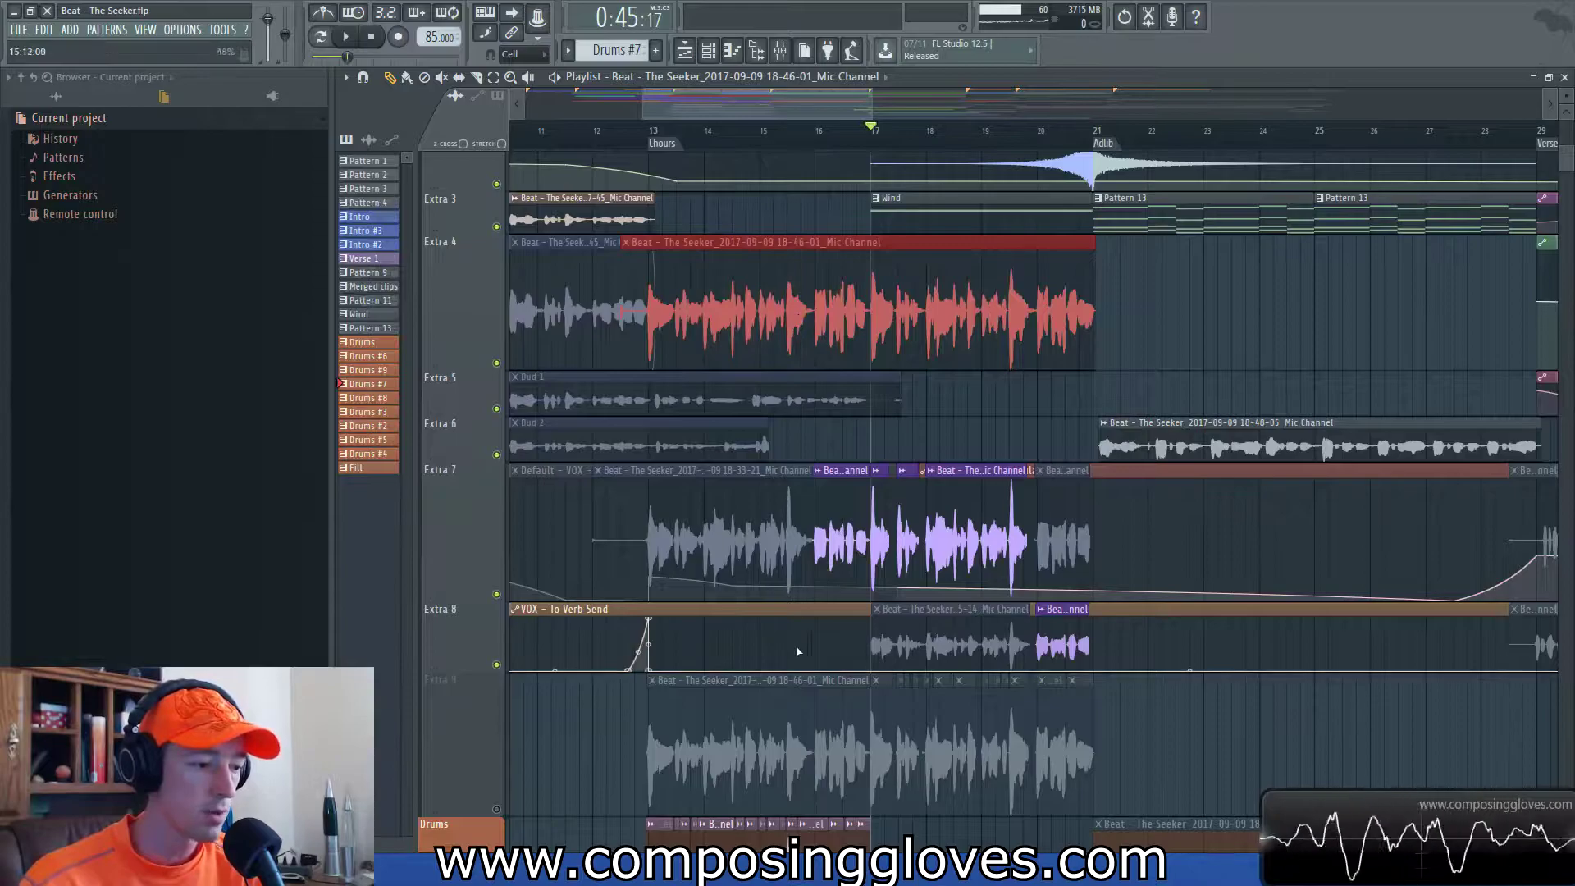
scroll(802, 648, "down", 2)
scroll(706, 689, "up", 2)
scroll(757, 690, "up", 3)
scroll(818, 556, "down", 2)
left_click_drag(556, 558, 1329, 555)
left_click_drag(1435, 168, 814, 523)
scroll(820, 619, "down", 3)
left_click_drag(681, 656, 1465, 686)
left_click(875, 279, "ctrl")
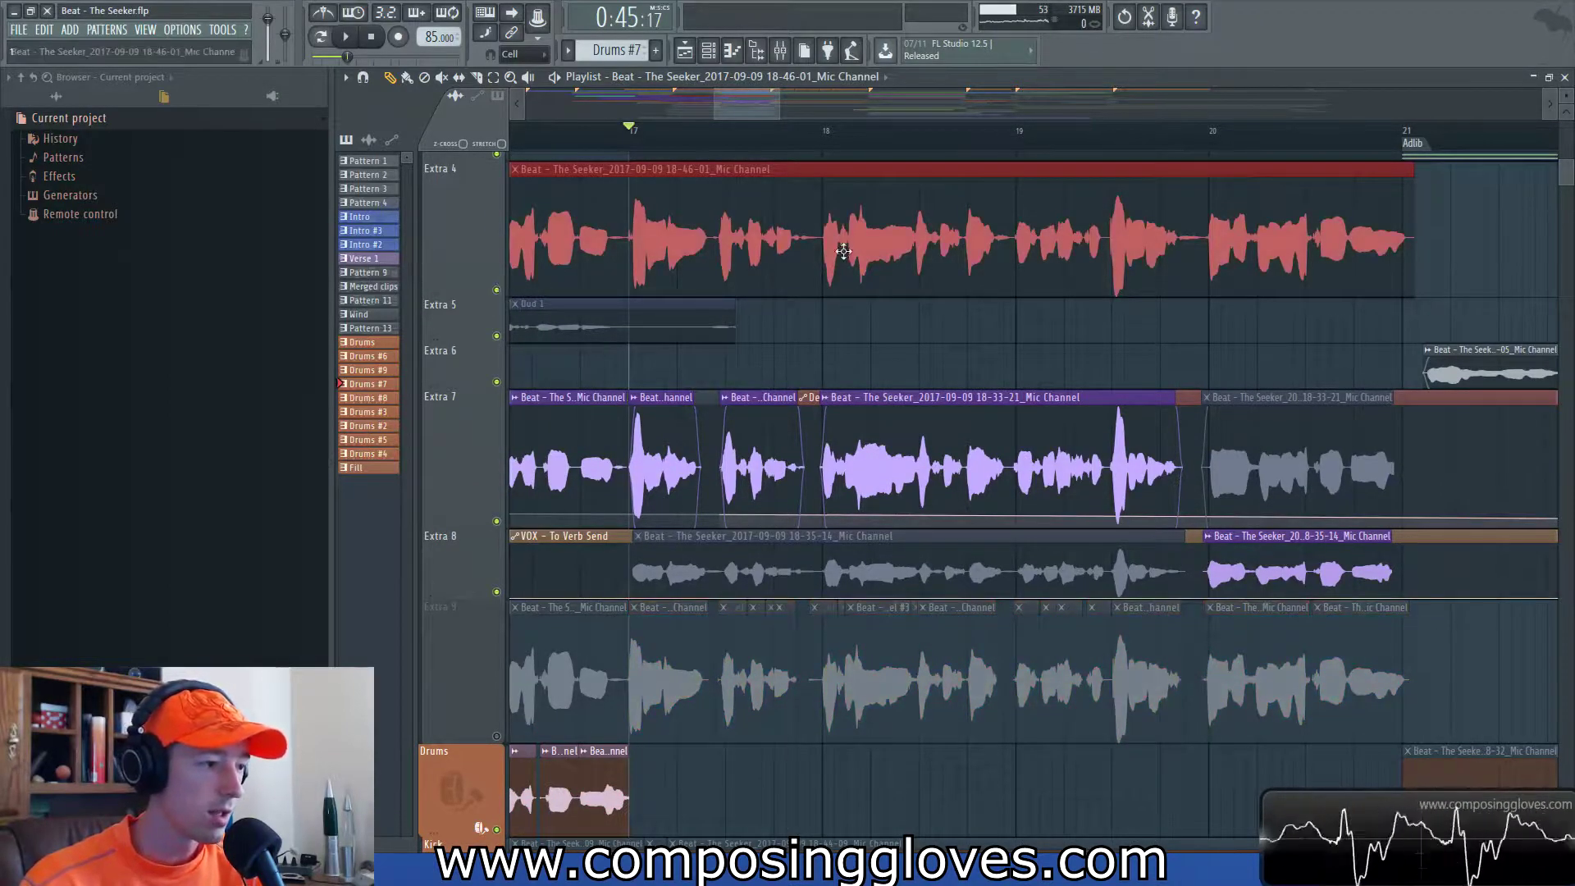
key("alt+shift+m")
scroll(720, 394, "up", 1)
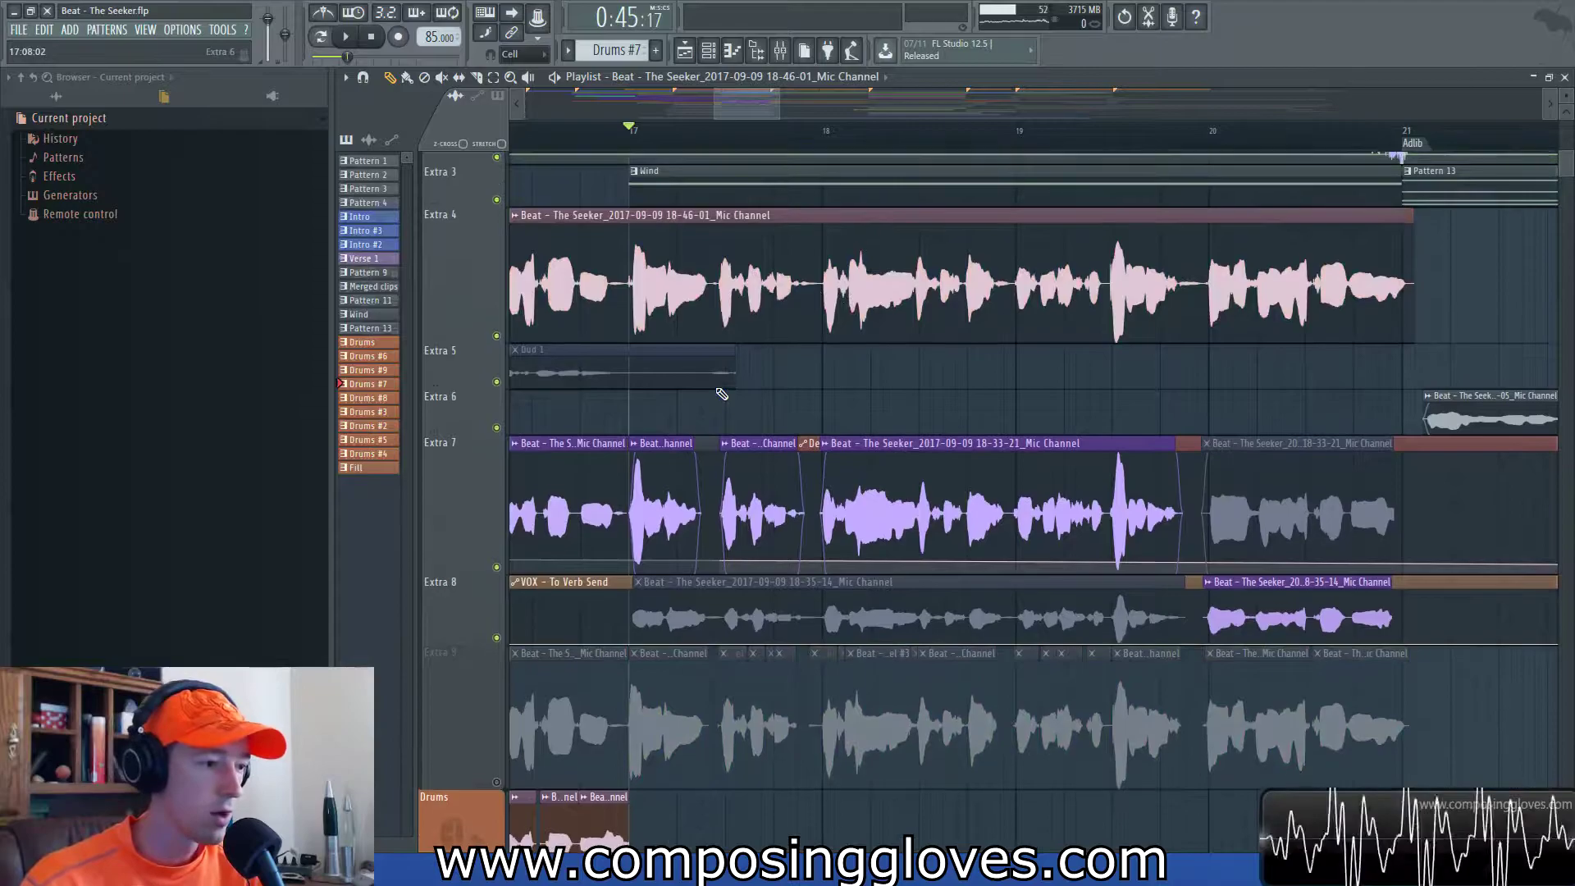
- Increase the height of the Extra 3 track holding the Wind pattern around bar 17
scroll(713, 387, "up", 3)
scroll(713, 387, "up", 2)
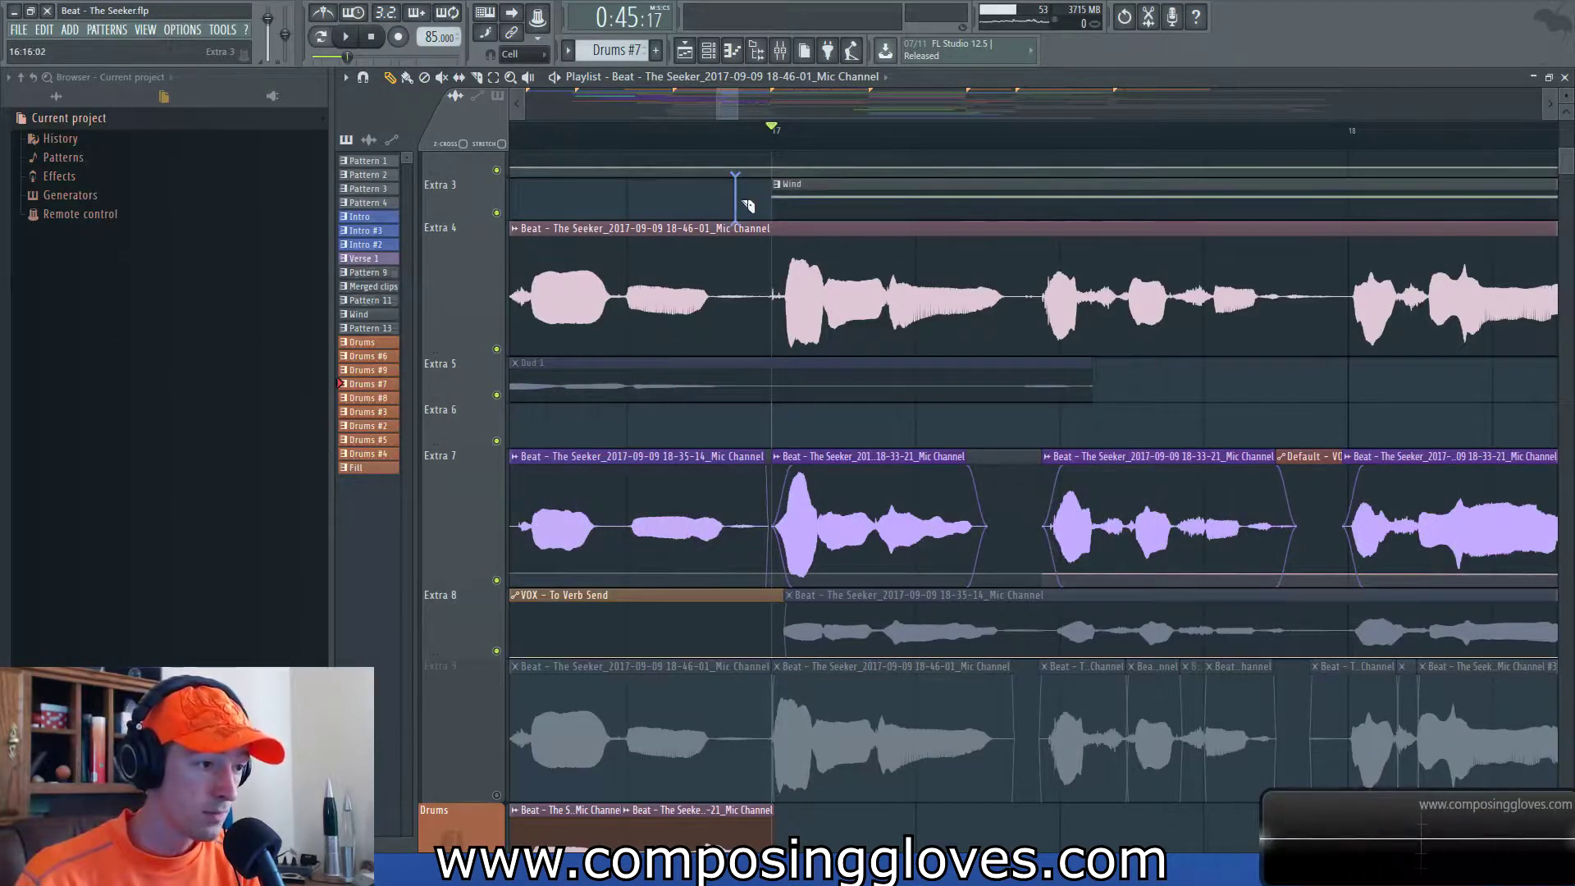
left_click_drag(468, 213, 468, 369)
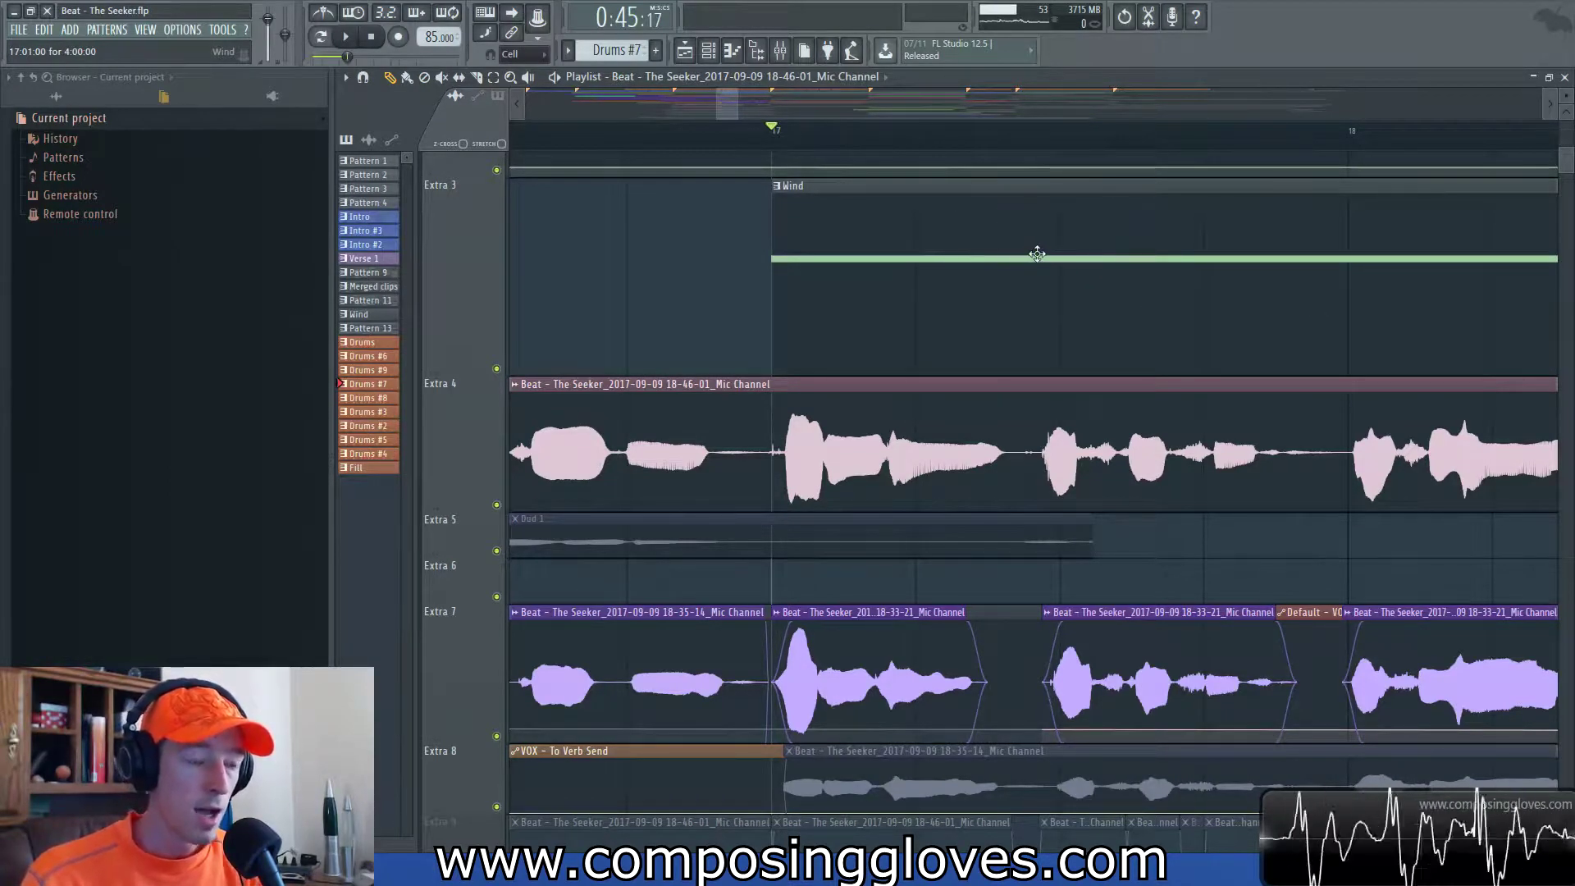
- Set the playlist window to Detached
right_click(1038, 258)
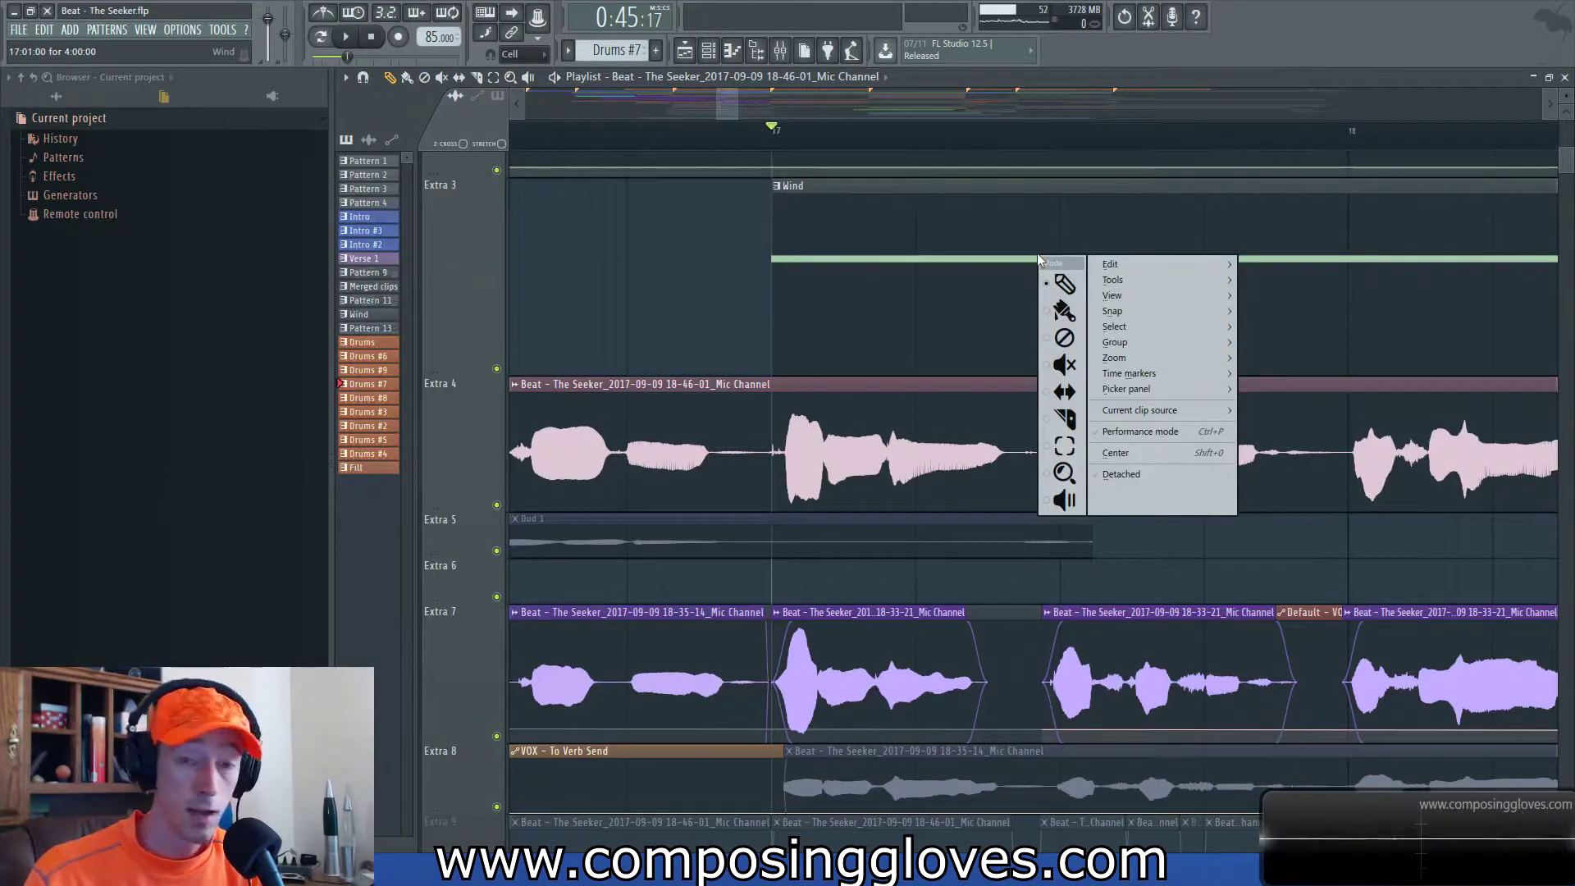
right_click(621, 254)
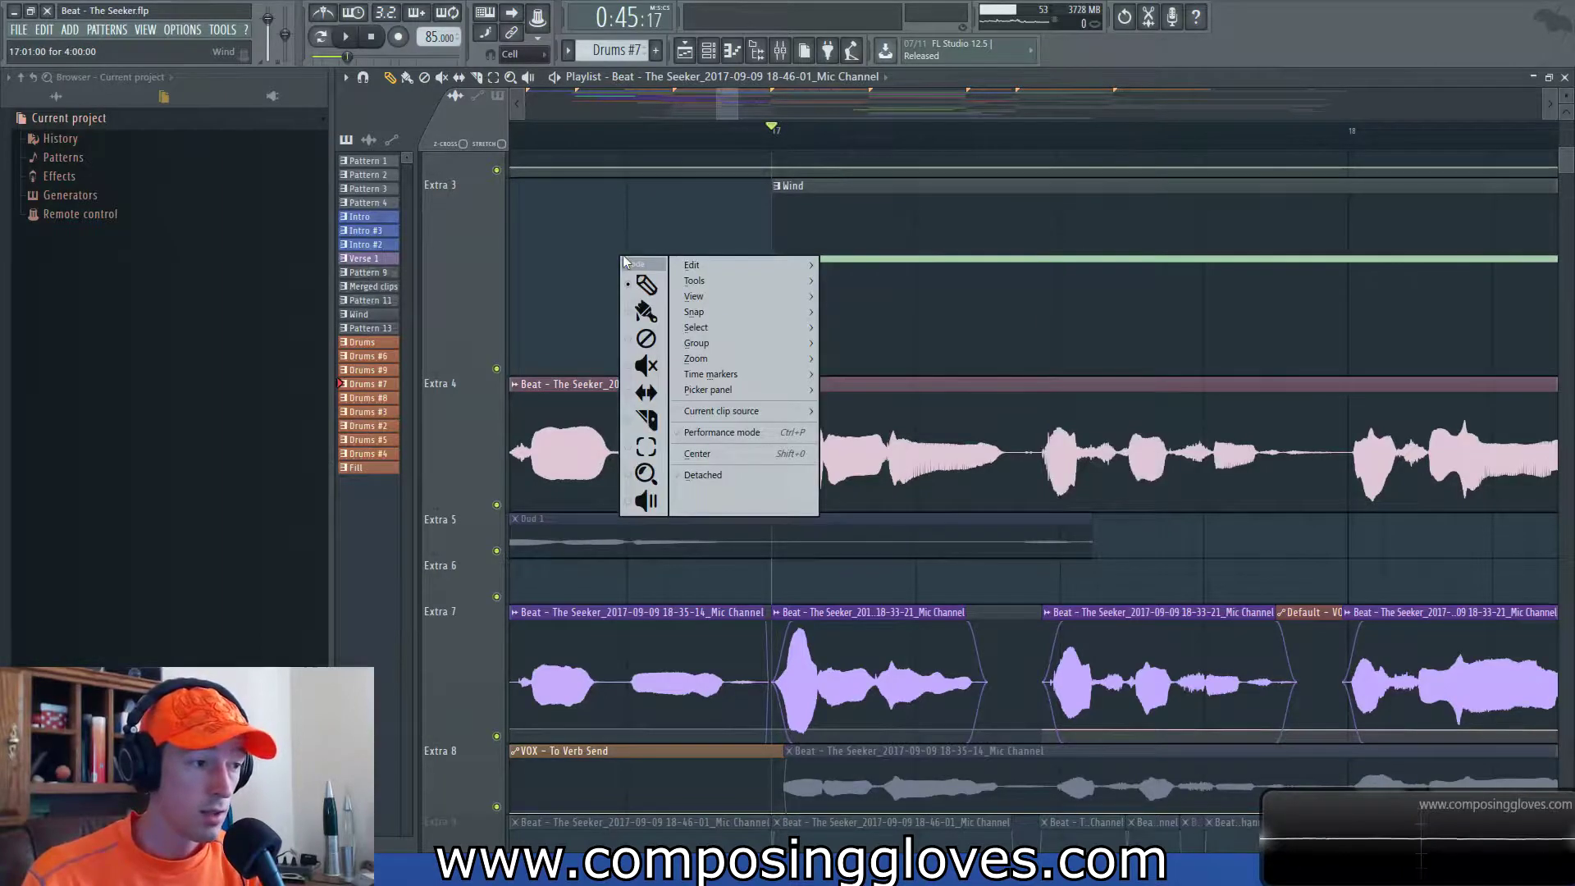
right_click(661, 204)
left_click(822, 425)
- Try the Slice tool on the Extra 4 vocal clip just before bar 17 and undo the cut
right_click(712, 244)
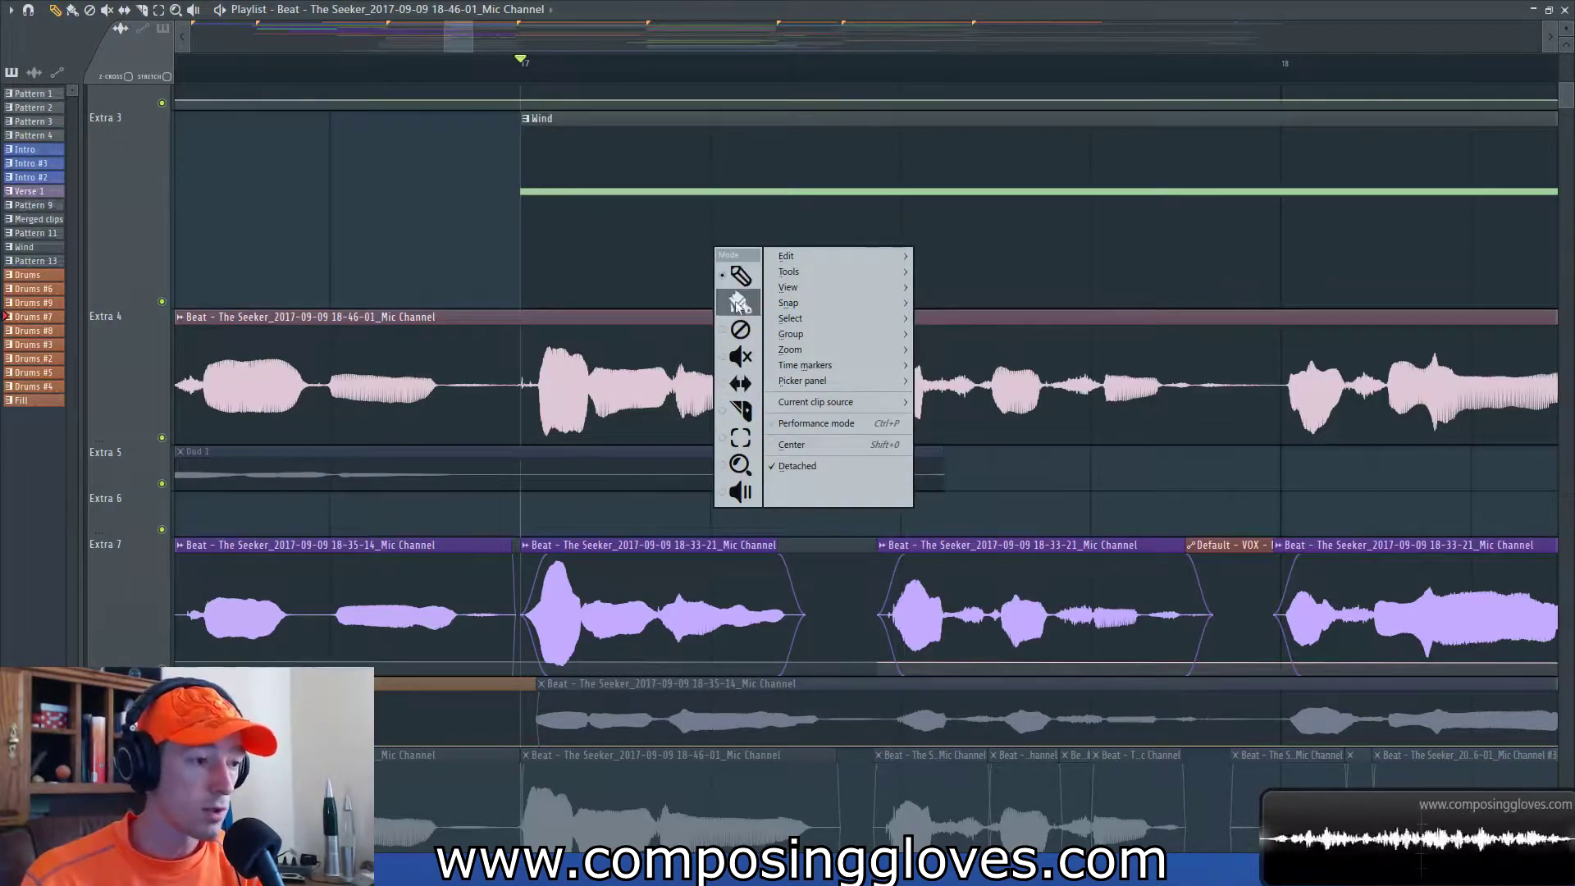
left_click(739, 410)
left_click_drag(530, 400, 531, 442)
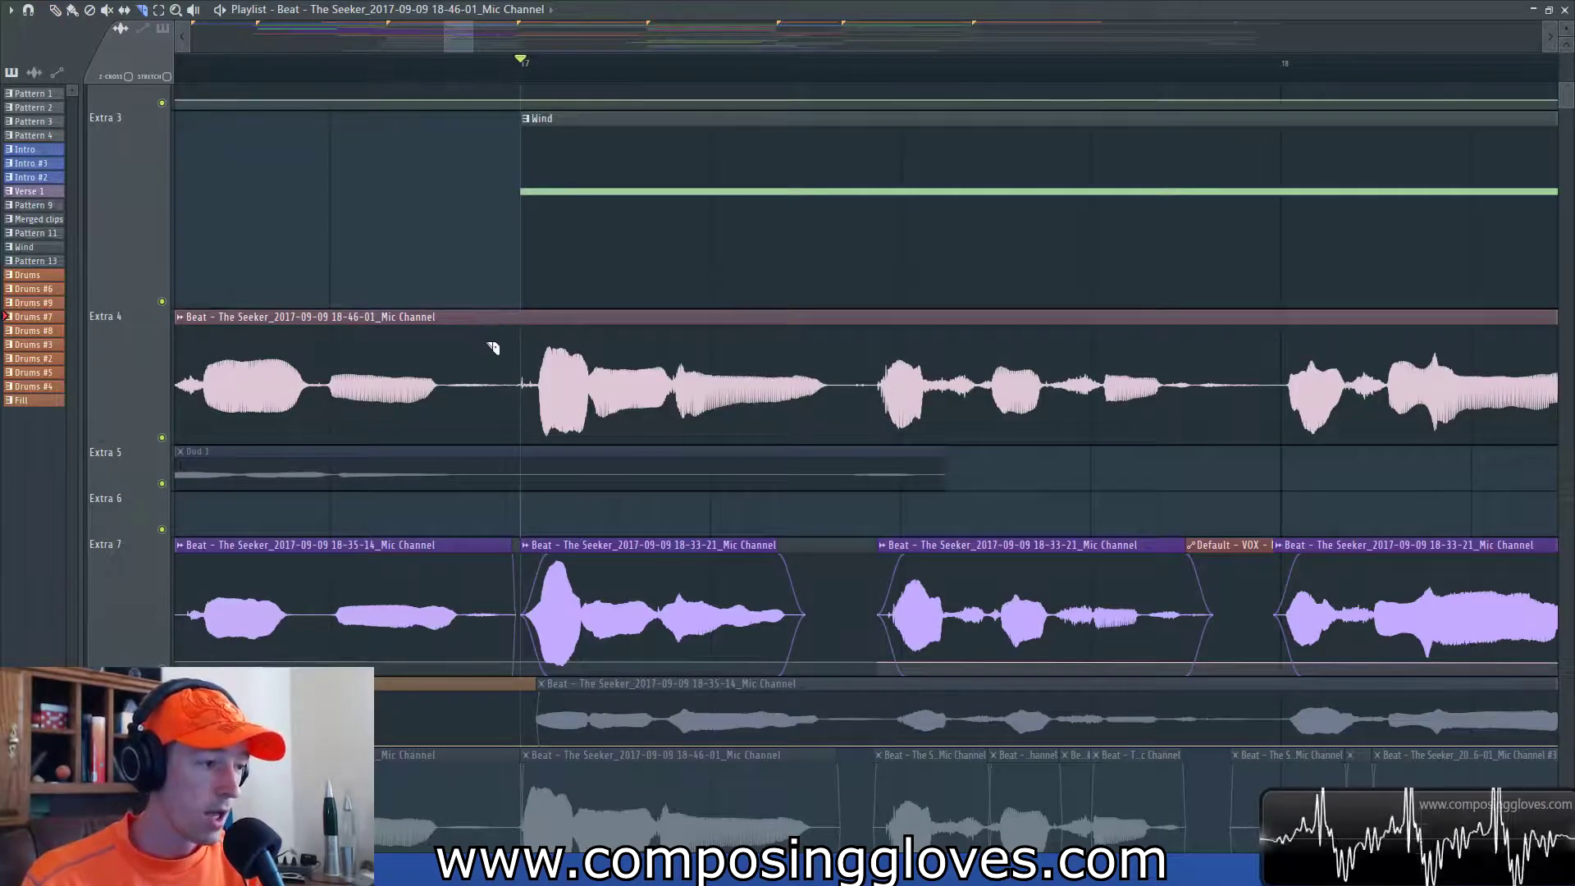
left_click_drag(500, 279, 510, 384)
key("ctrl+z")
mouse_move(474, 265)
left_mouse_down()
mouse_move(492, 346)
mouse_move(458, 249)
mouse_move(530, 236)
mouse_move(480, 245)
left_mouse_up()
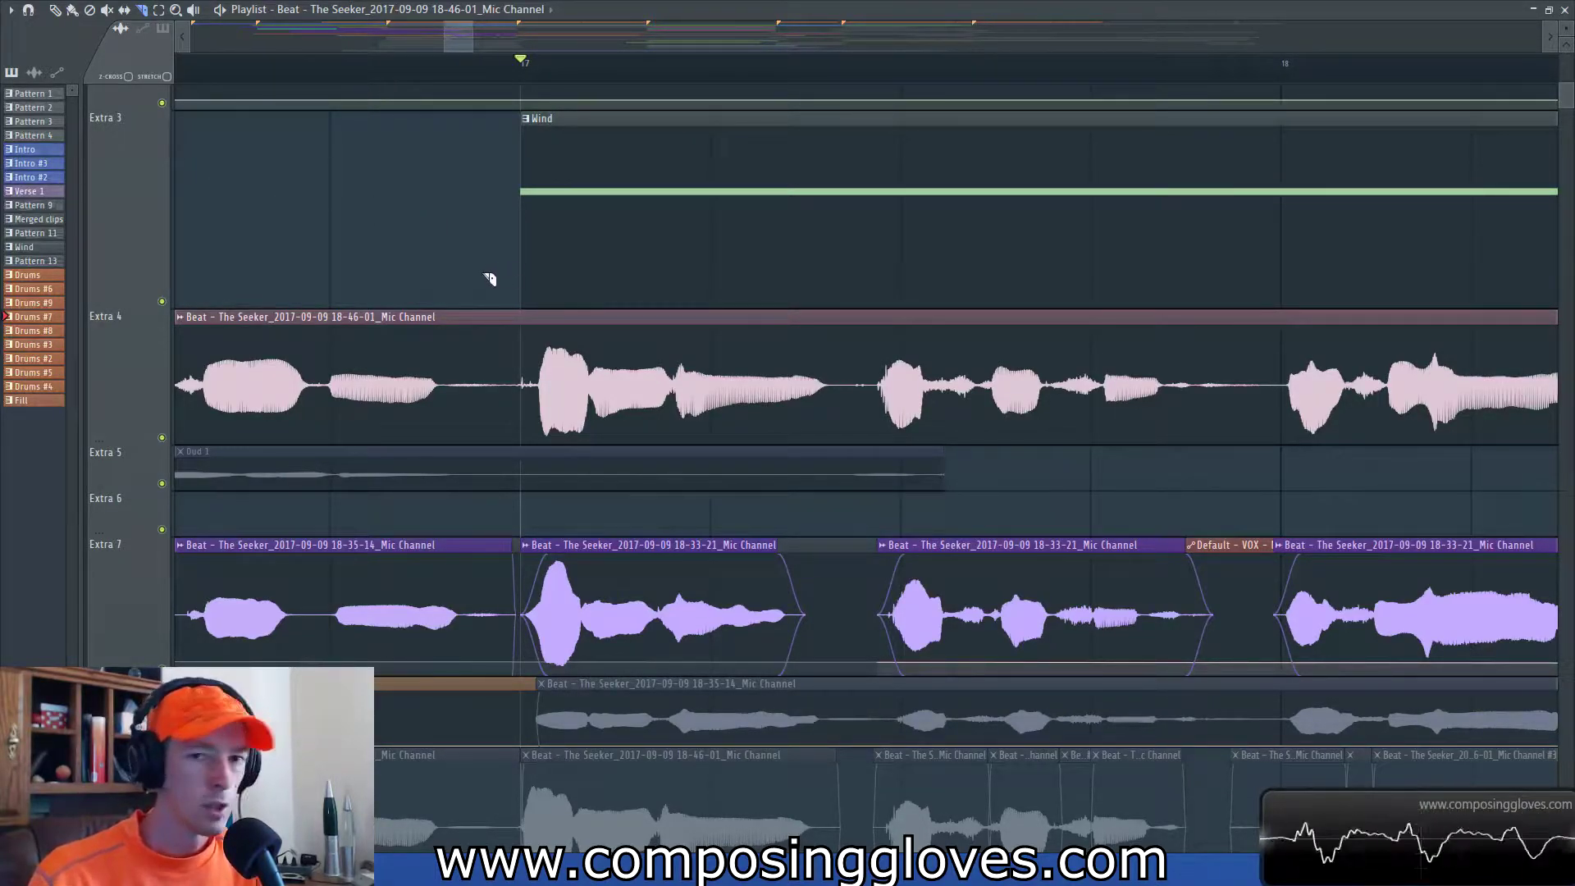
- Switch the playlist from the Slice tool back to the Draw tool
right_click(487, 260)
left_click(525, 279)
right_click(486, 251)
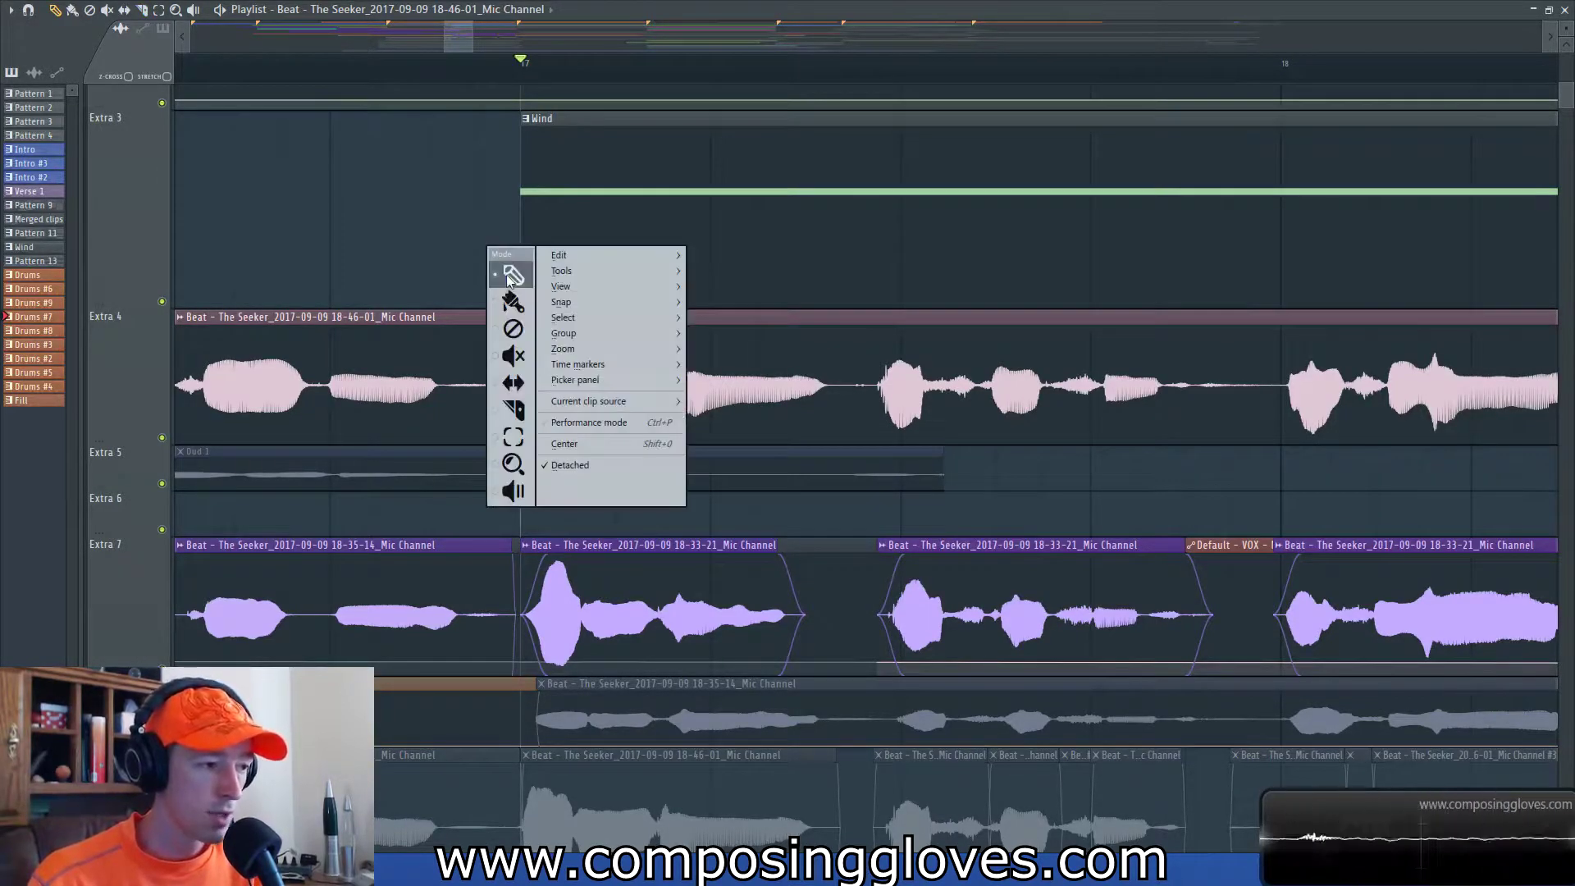
left_click(509, 278)
left_click(459, 244)
right_click(459, 244)
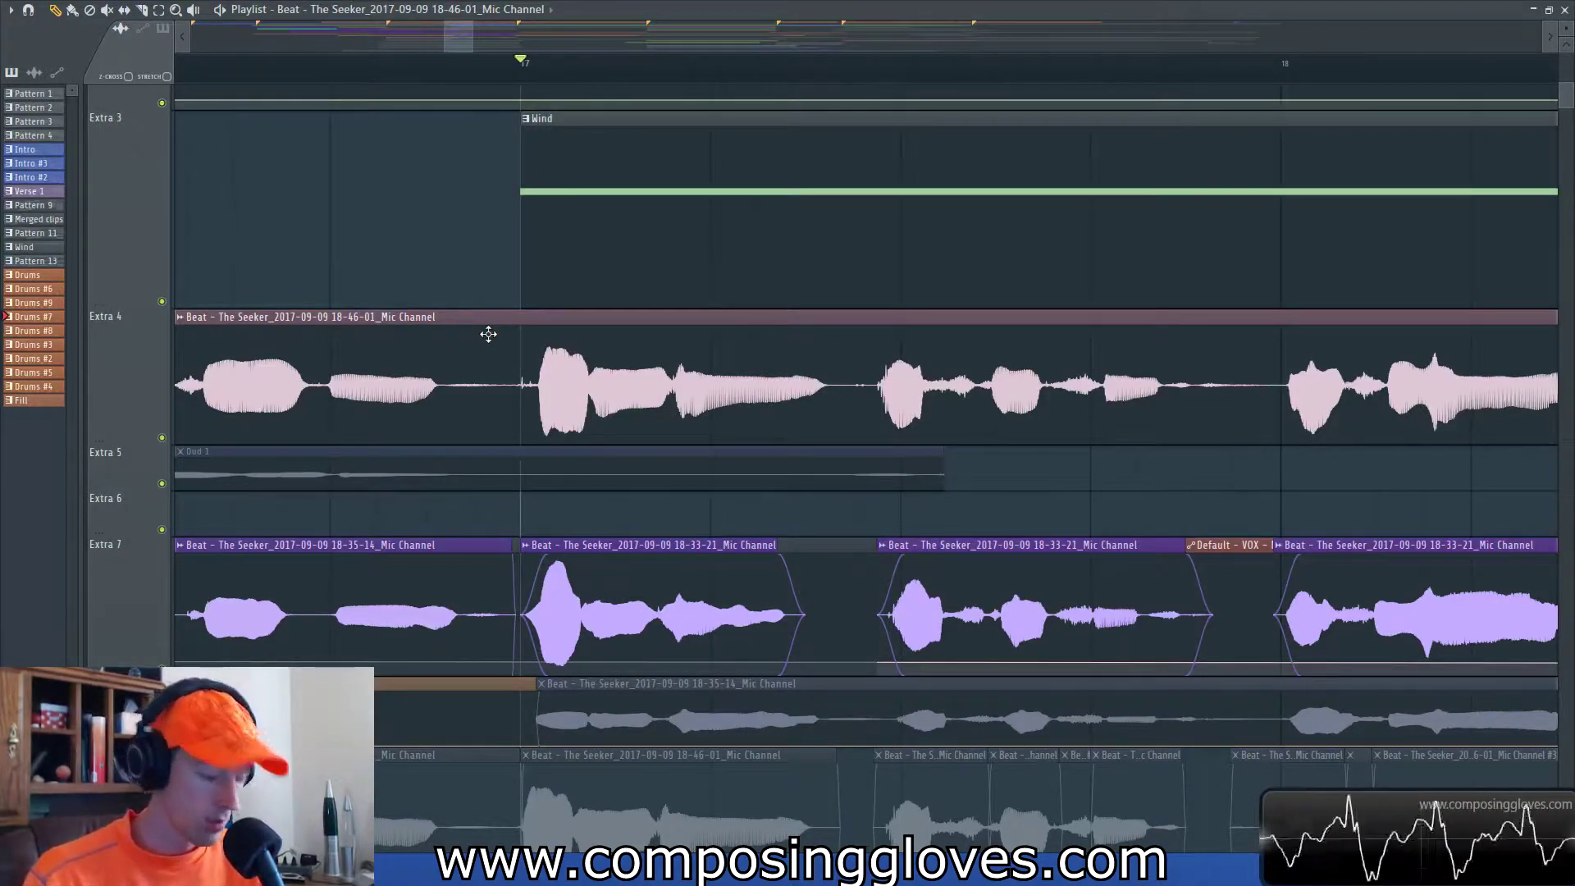
- Move the Extra 4 vocal clip slightly later in time and undo the move
left_click_drag(488, 333, 532, 371)
key("ctrl+z")
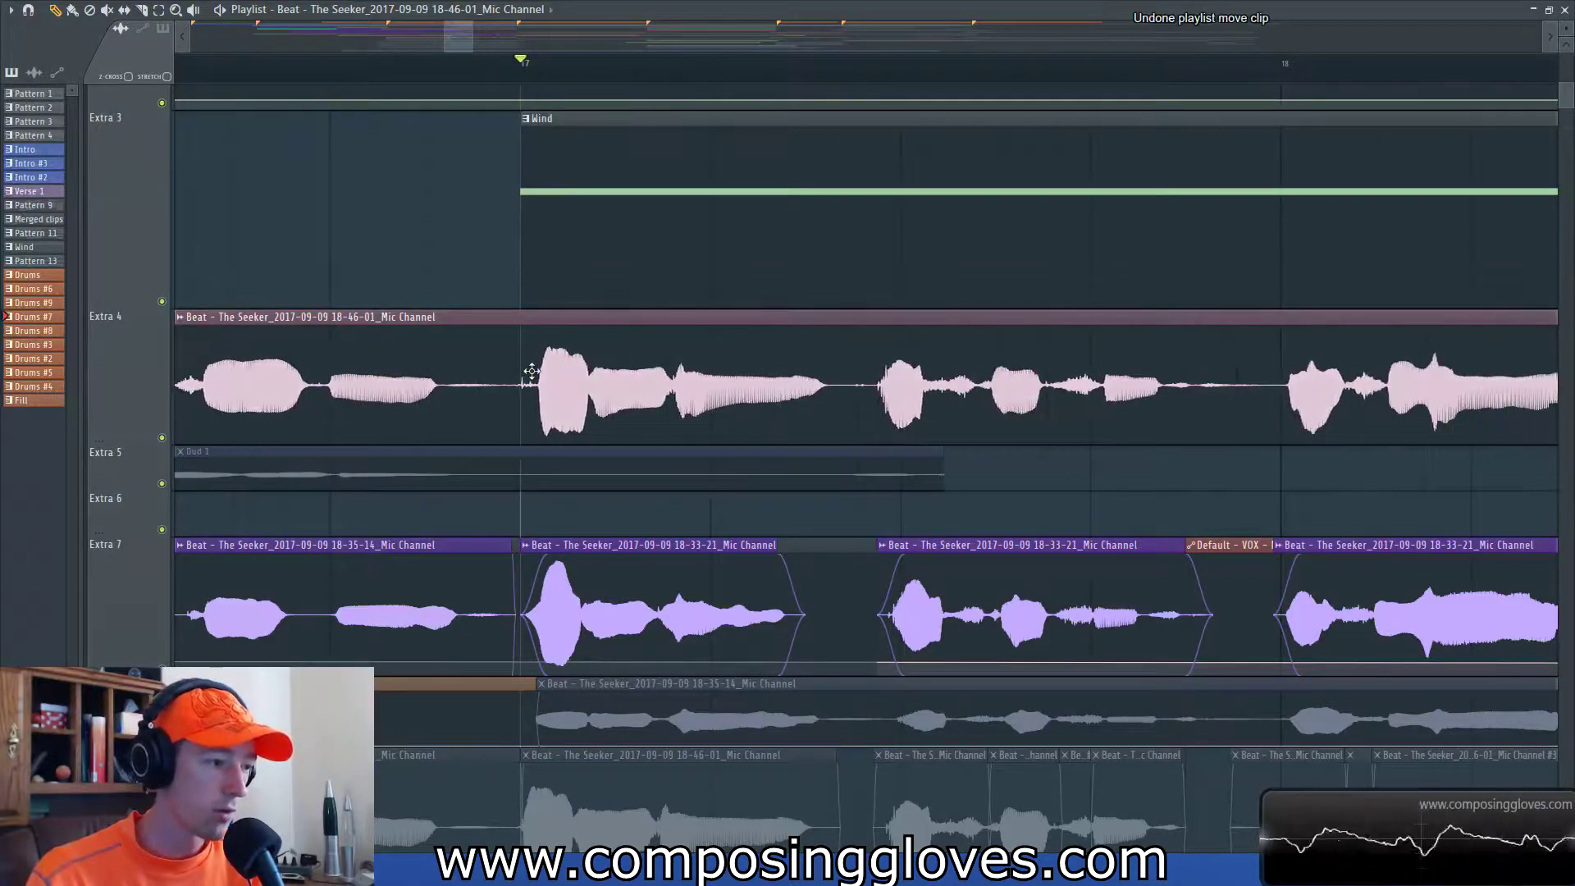
right_click(468, 340, "alt")
right_click(468, 340, "alt")
right_click(468, 340, "alt")
right_click(468, 341, "alt")
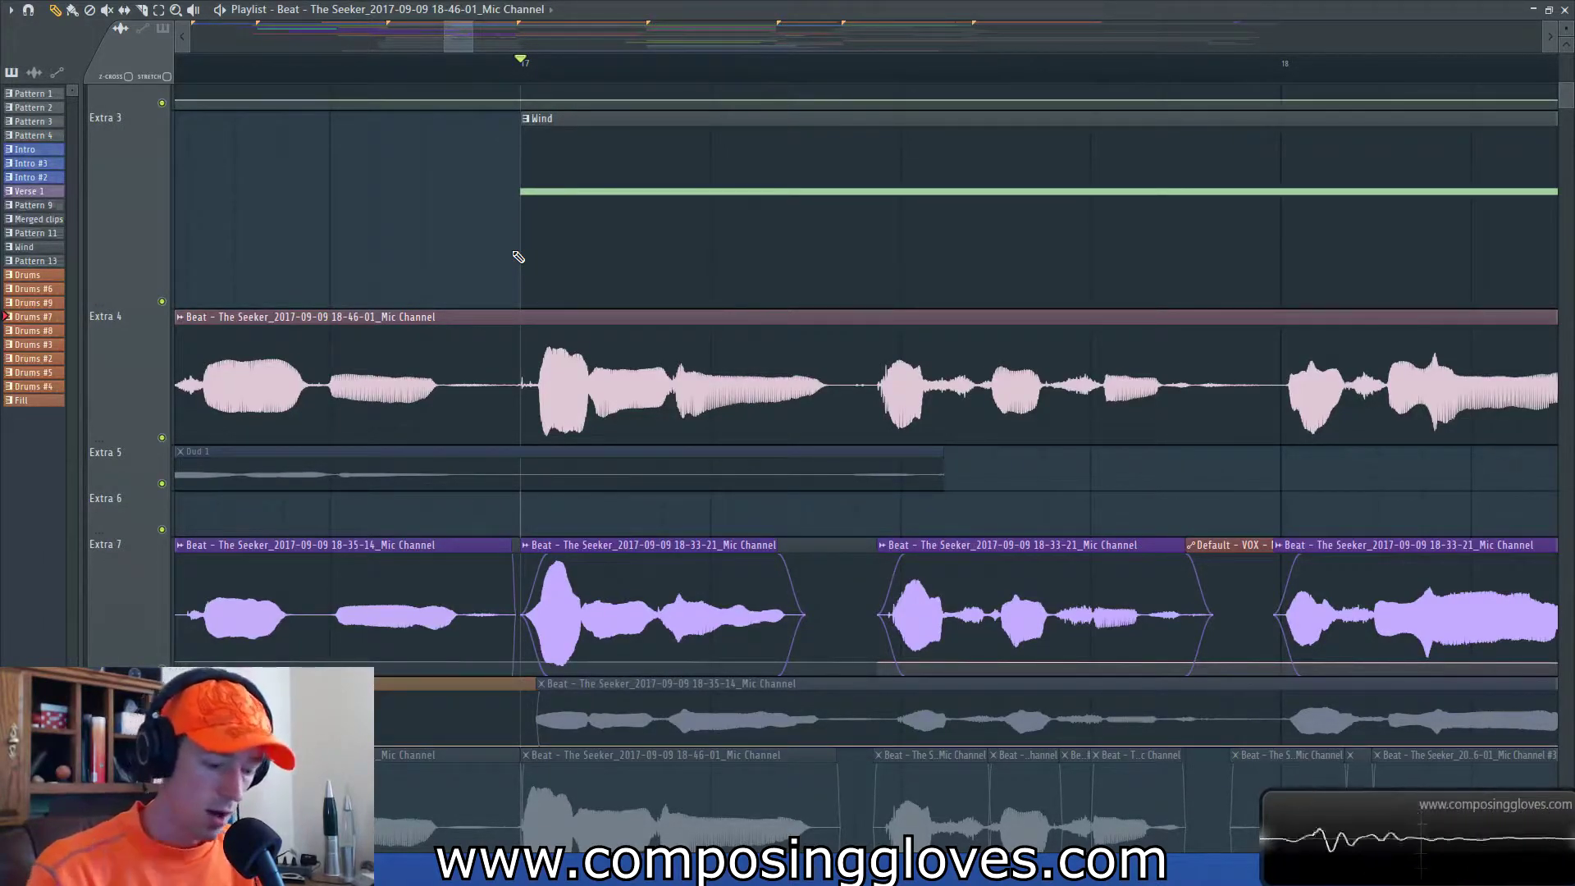
- Examine the available Timebase (PPQ) values in the project's time division settings without choosing a different one
key("F11")
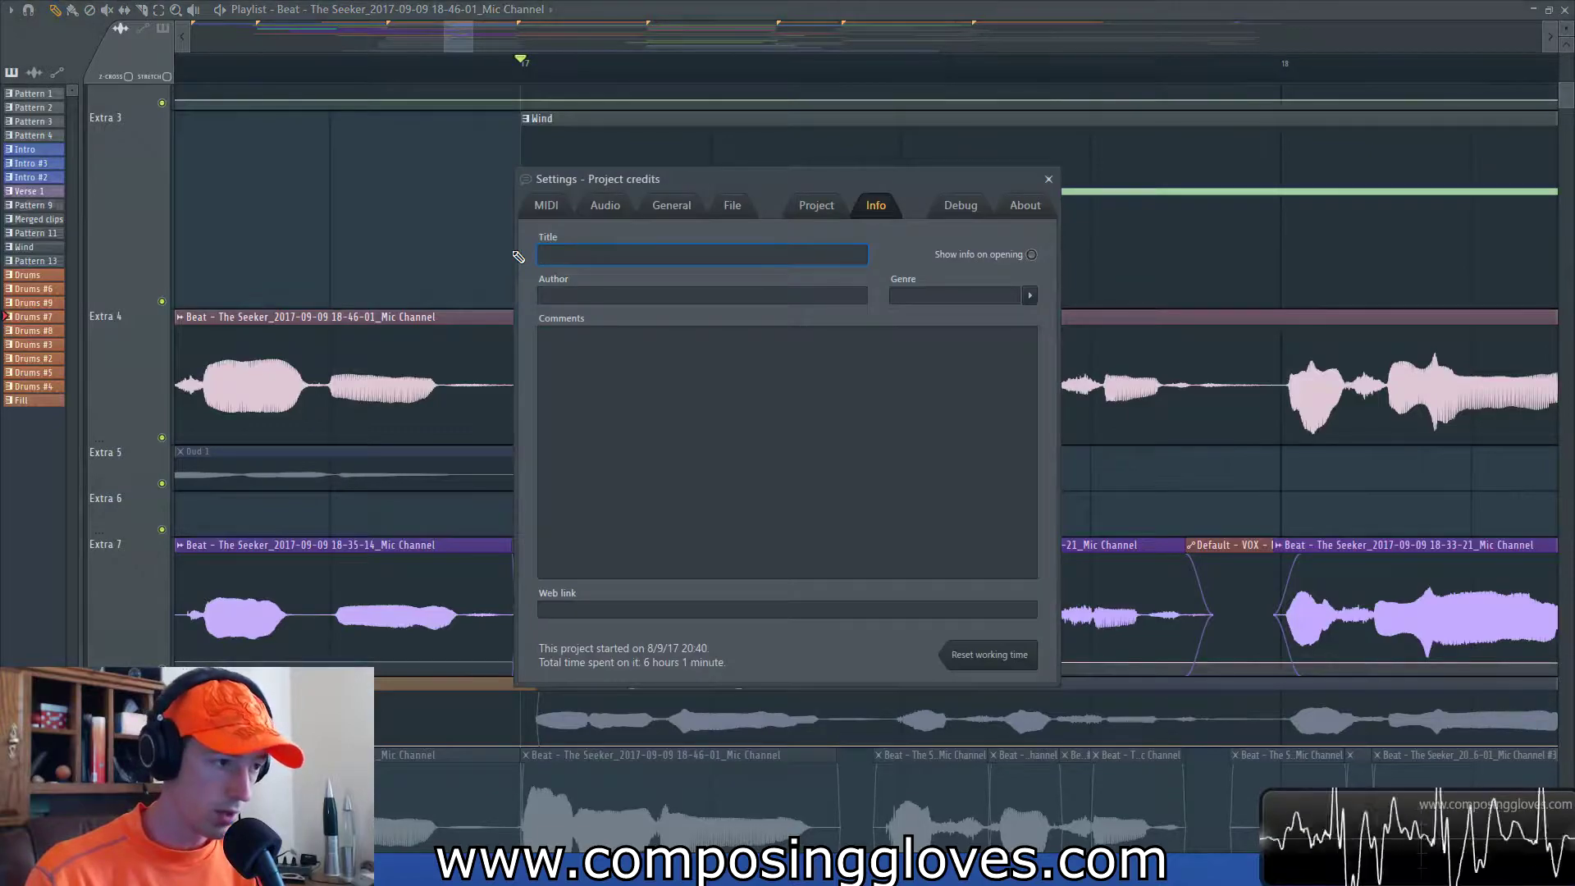
left_click(858, 207)
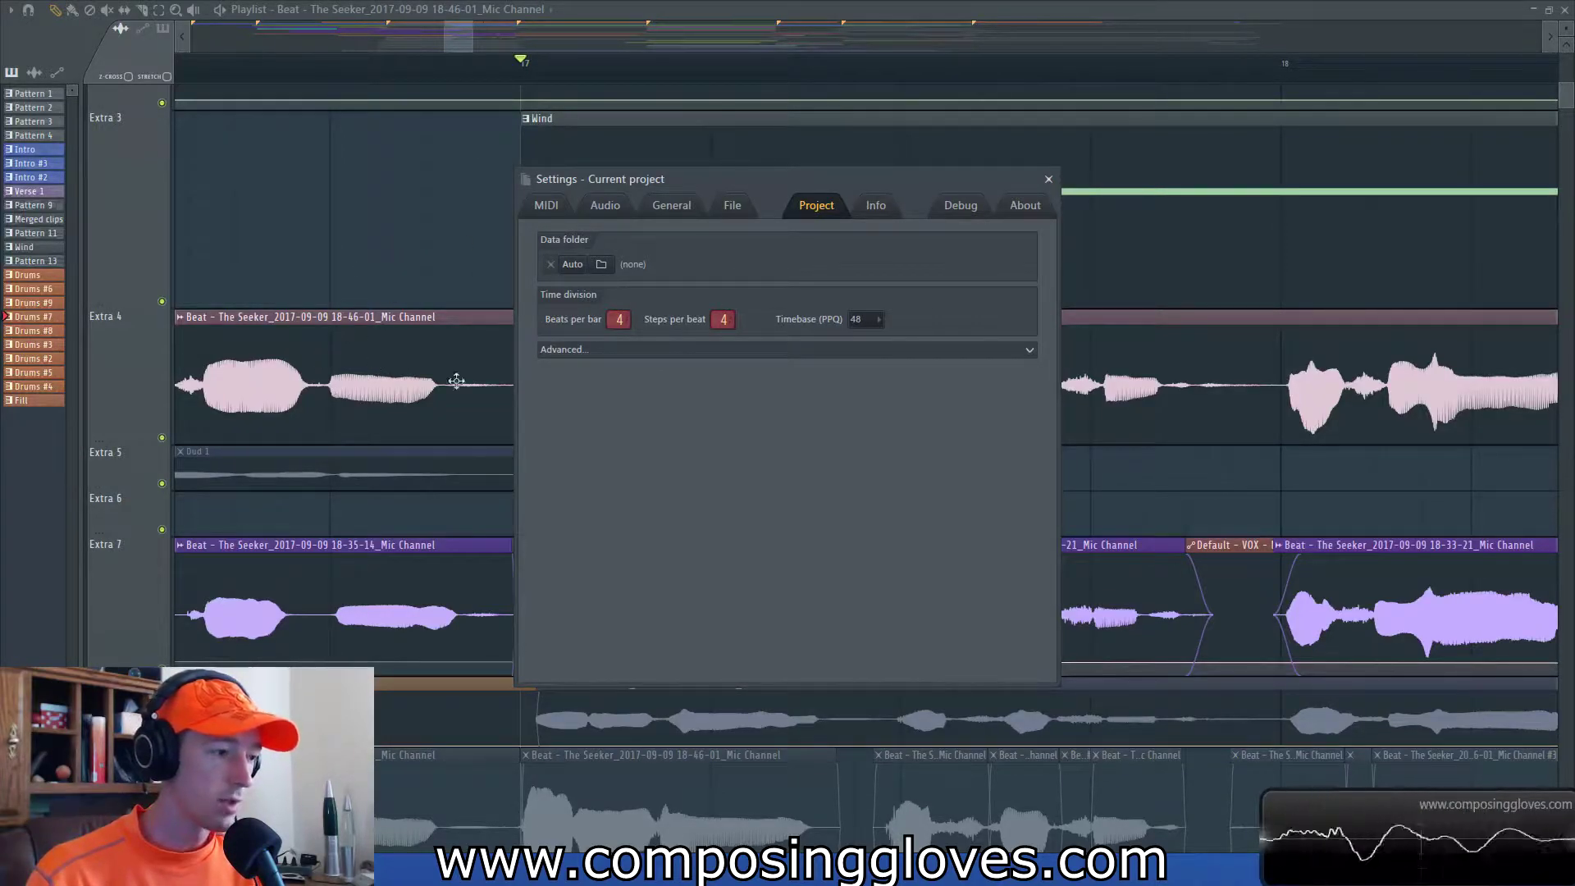
left_click(871, 320)
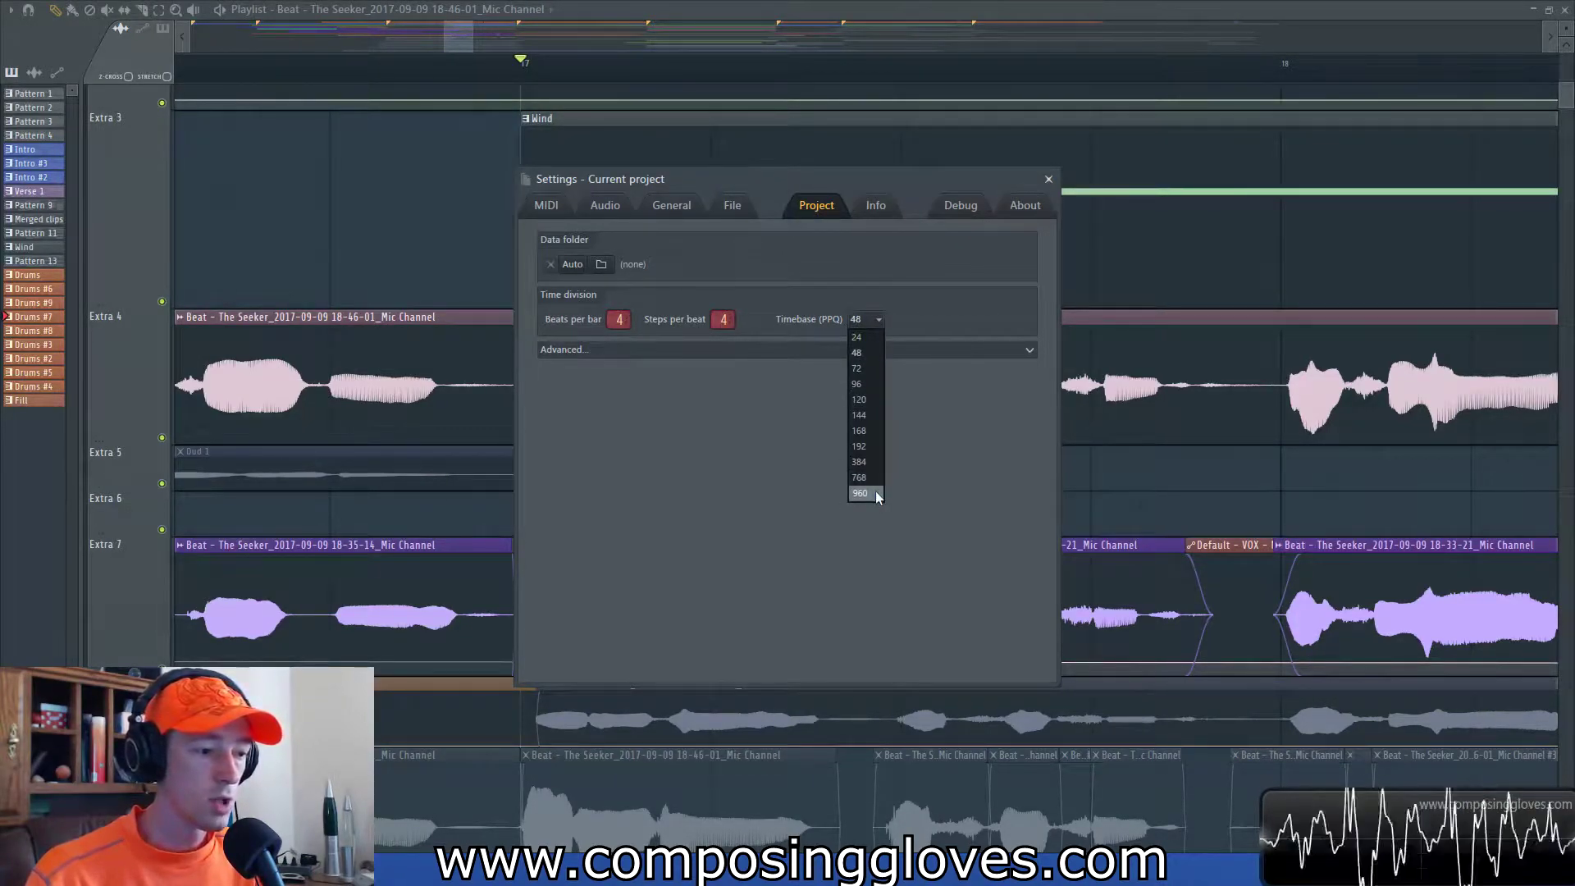
left_click(996, 418)
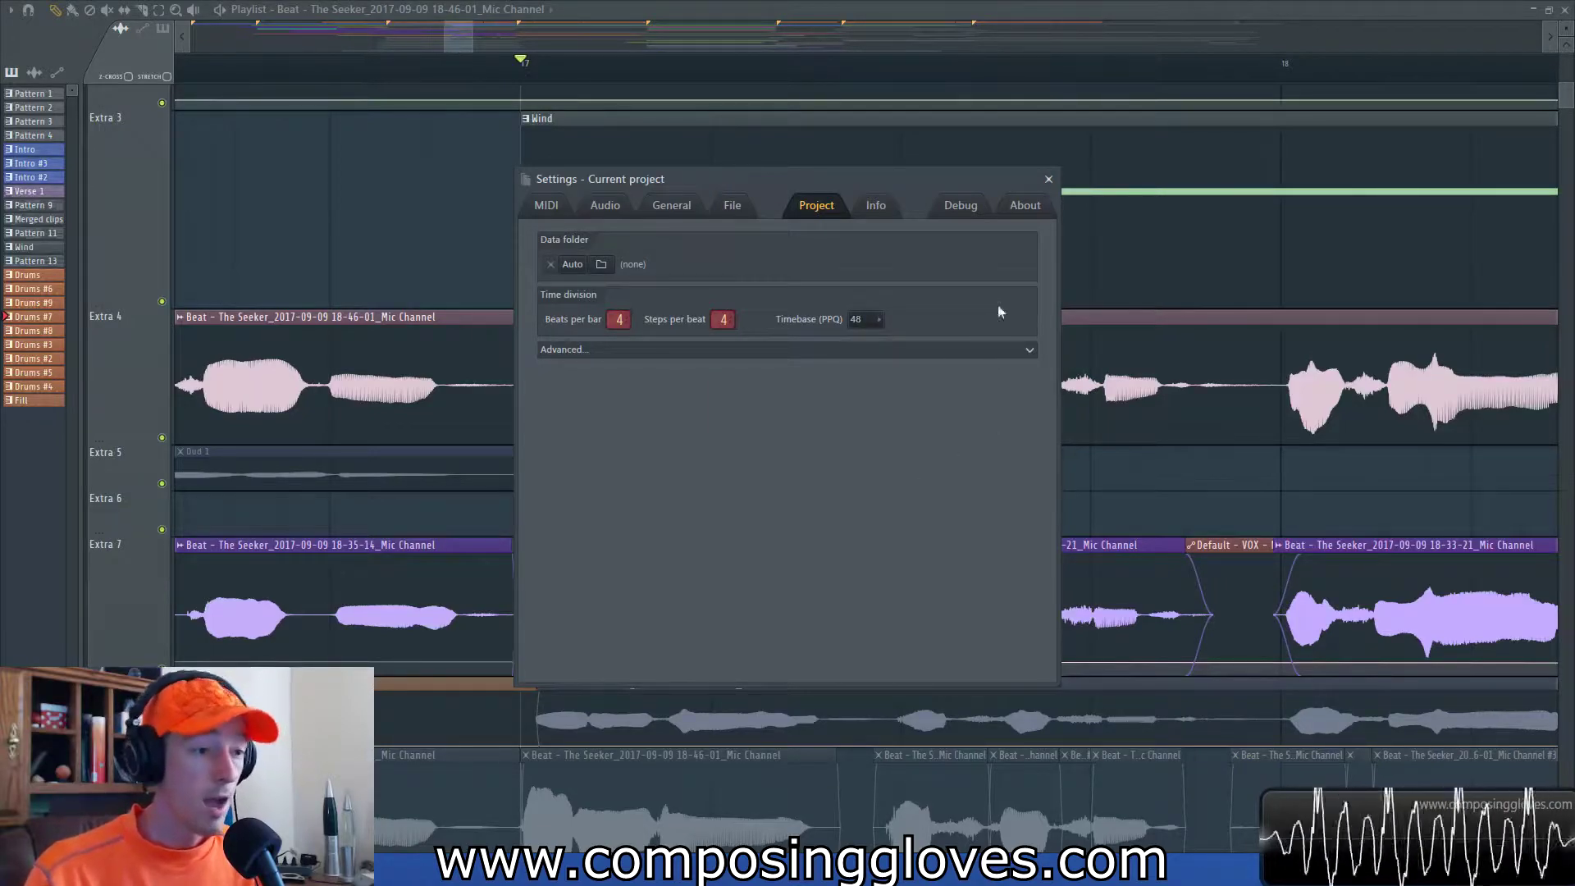
- Close the project settings and compare the Extra 4 and Extra 7 vocal waveforms around bar 17
left_click(1049, 180)
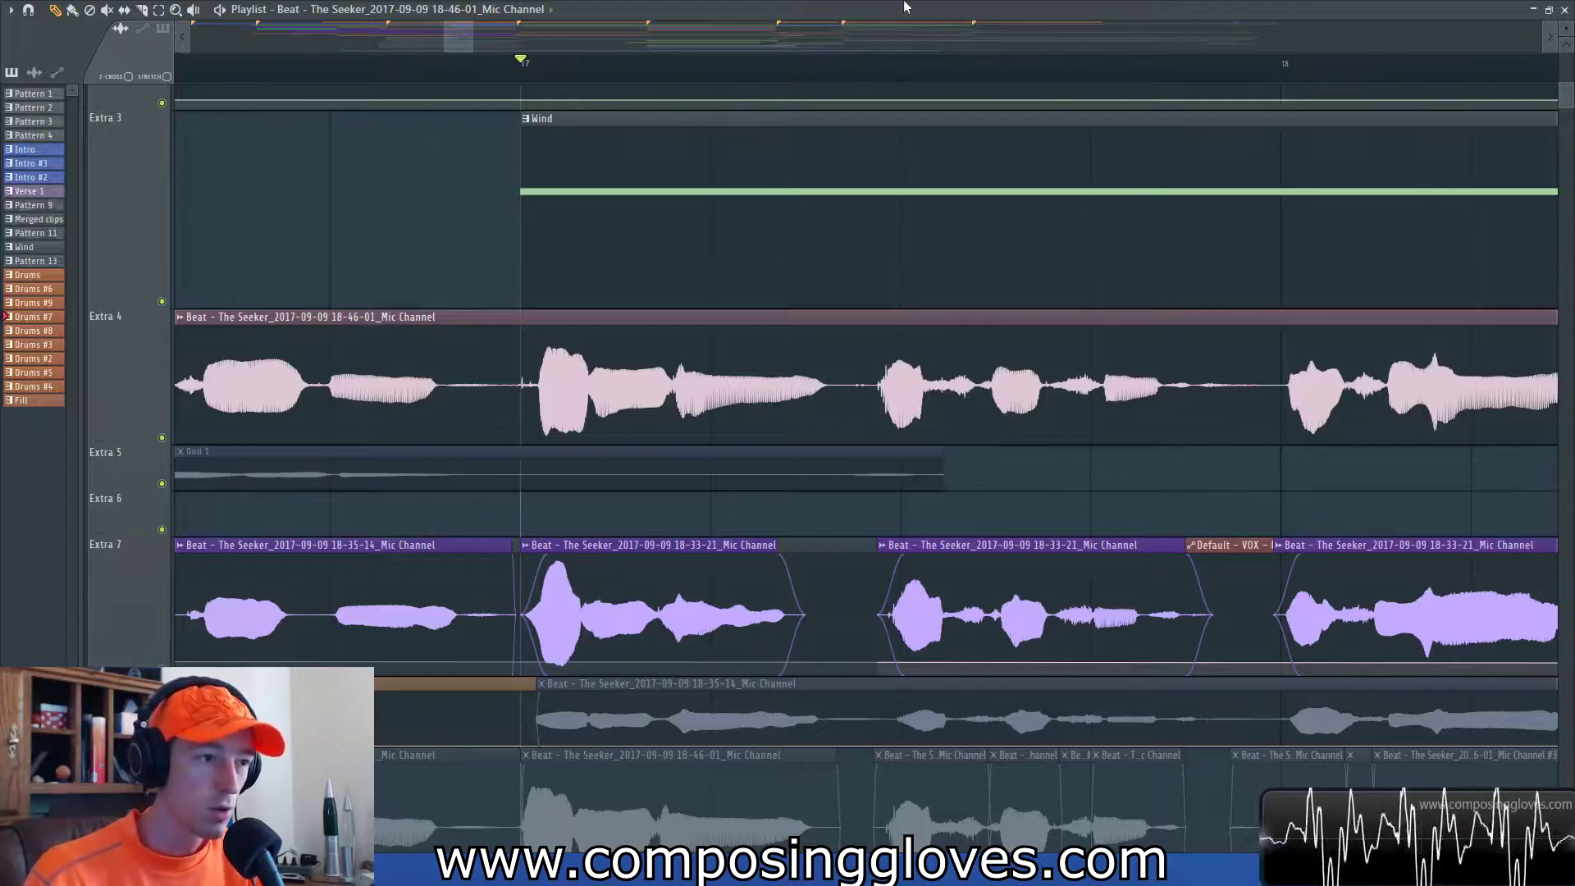
left_click_drag(904, 7, 903, 105)
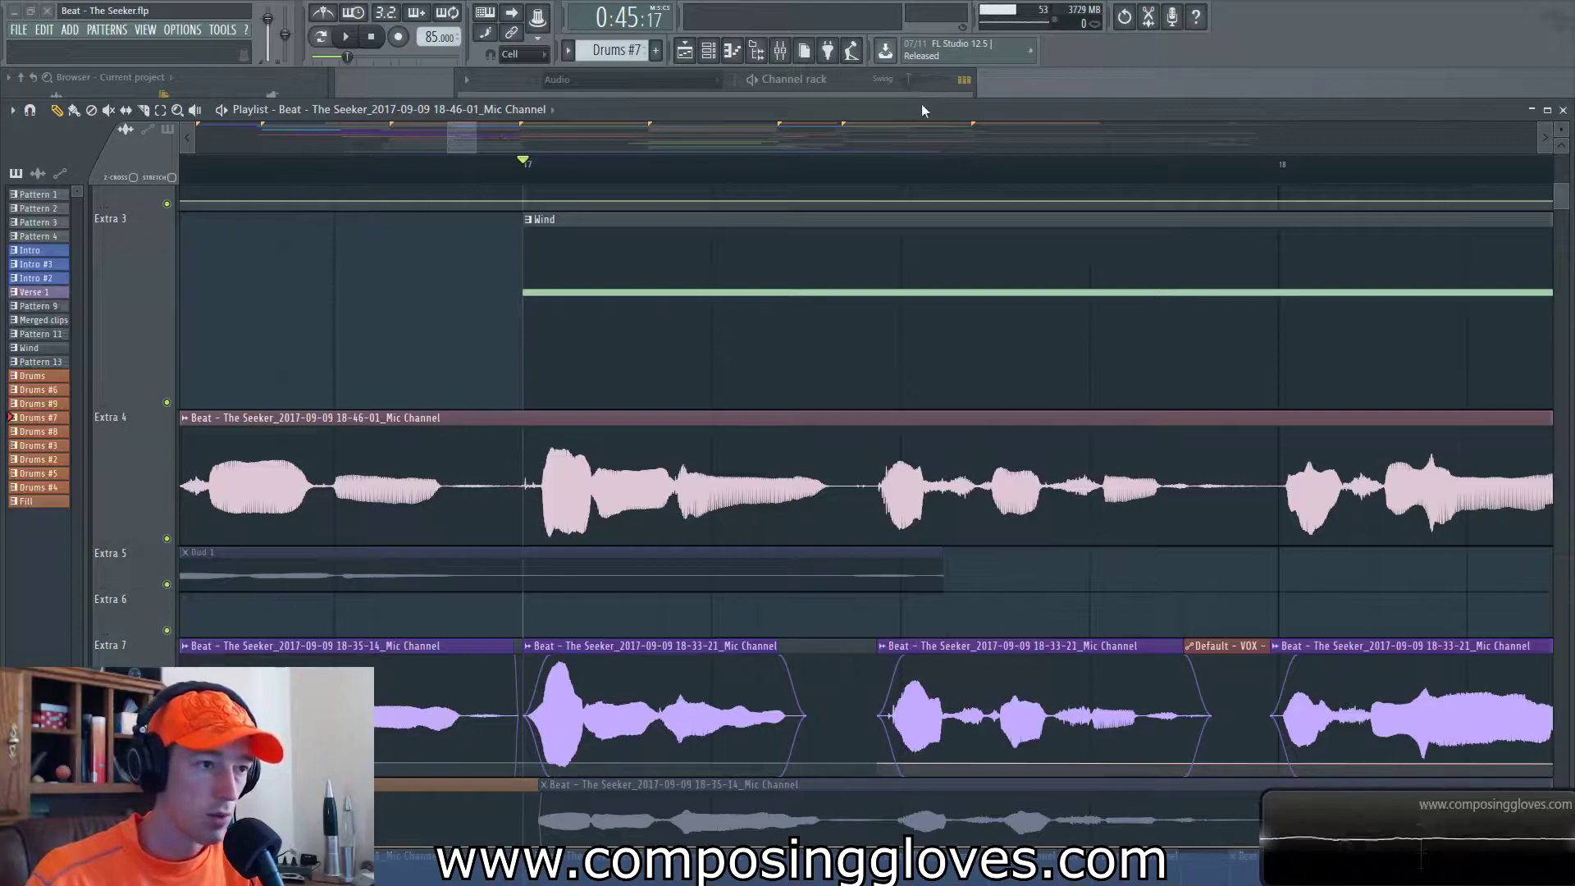
left_click_drag(922, 105, 905, 2)
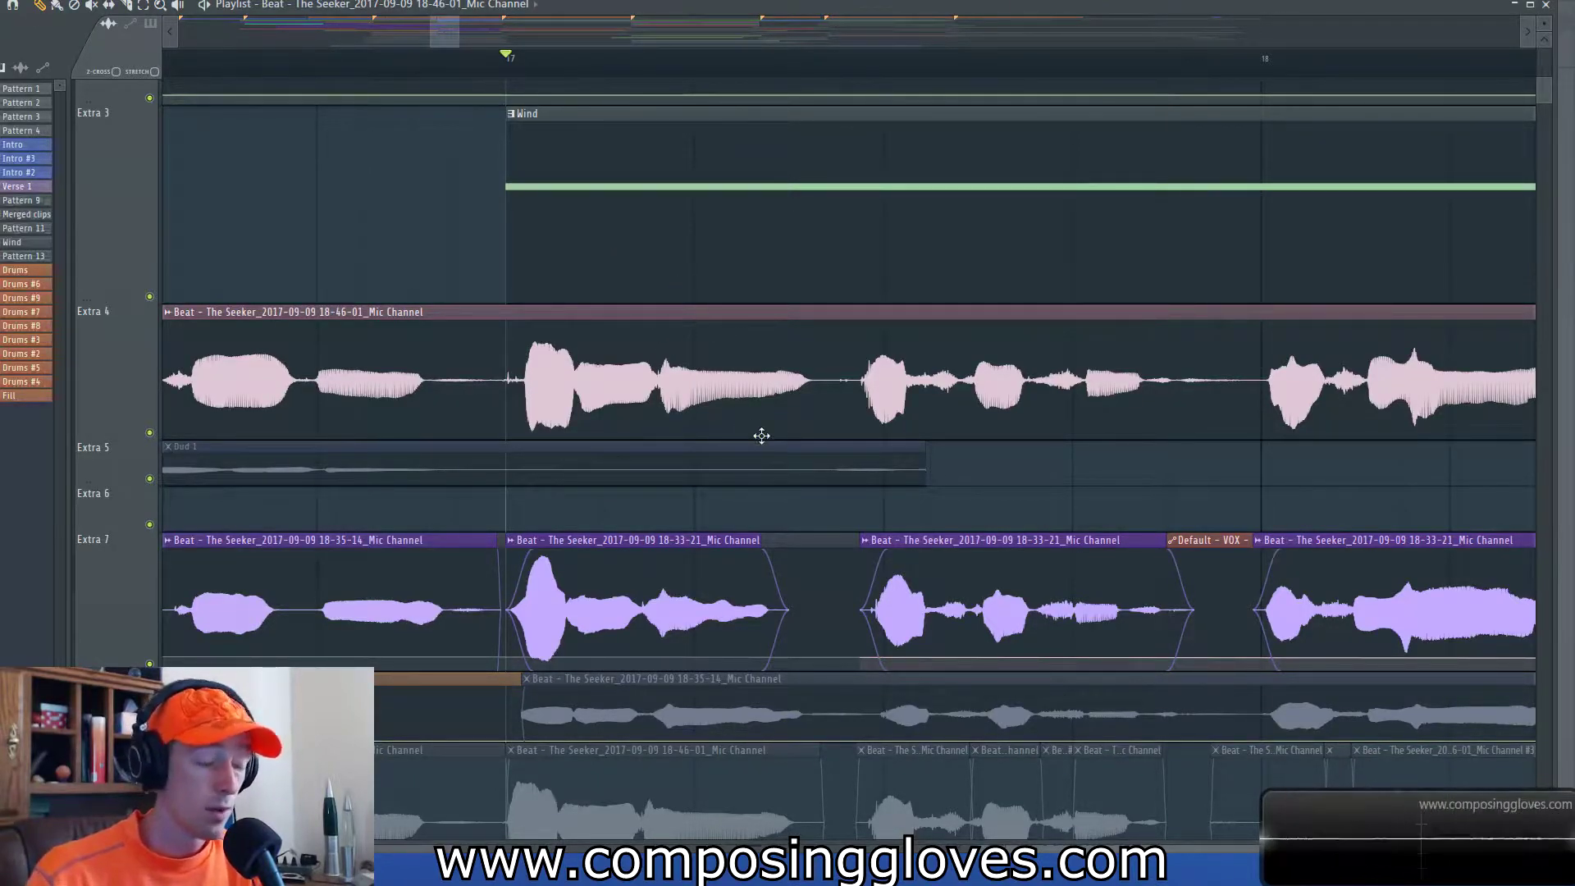
scroll(717, 418, "up", 3)
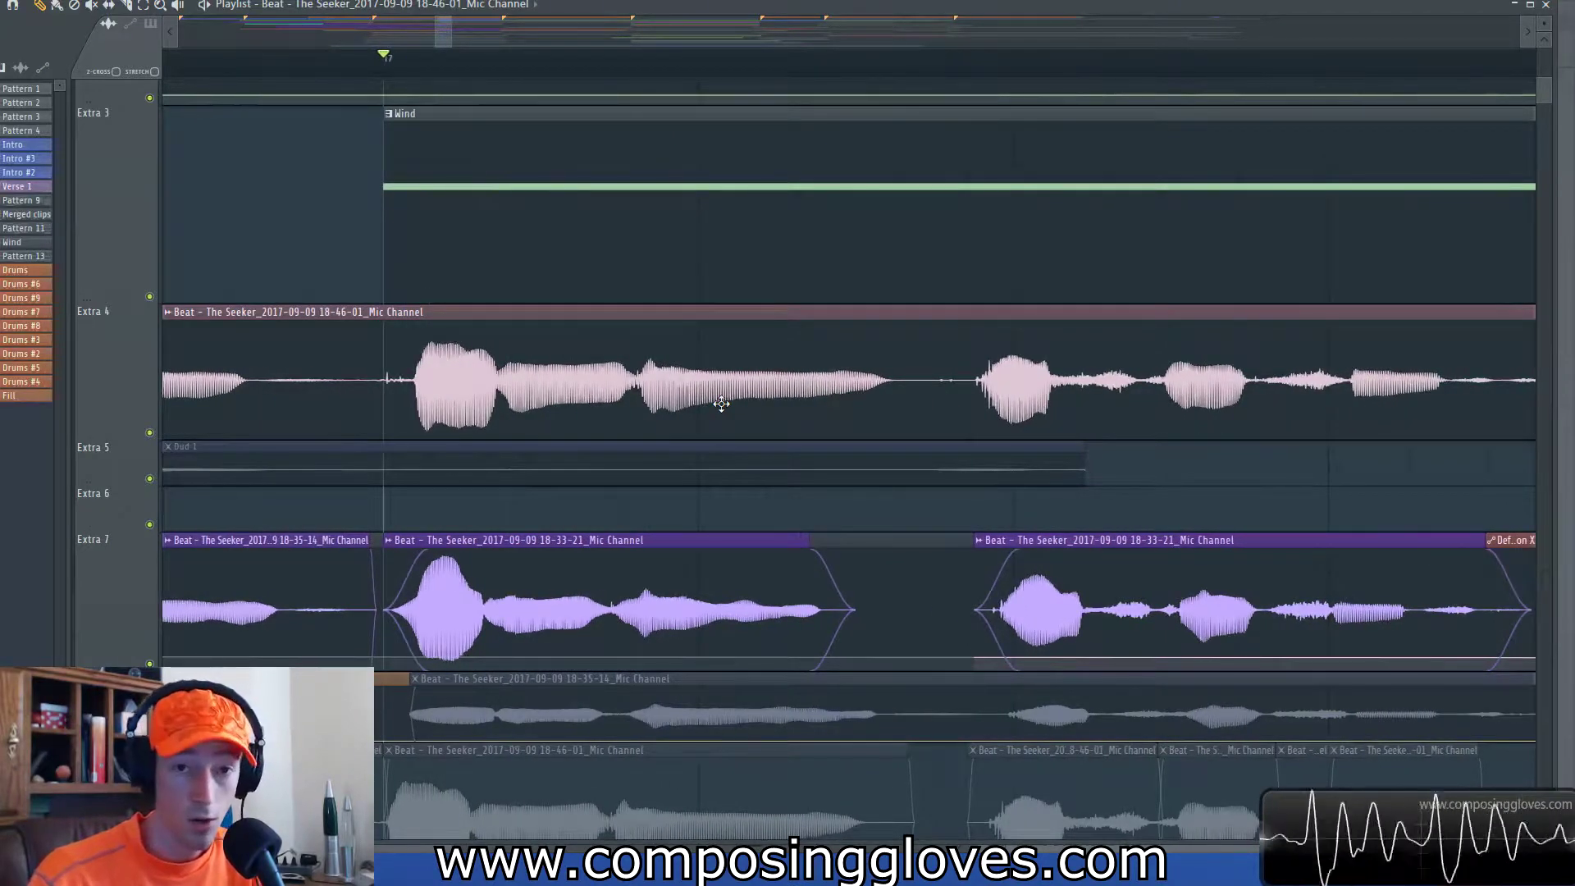
scroll(721, 403, "down", 3)
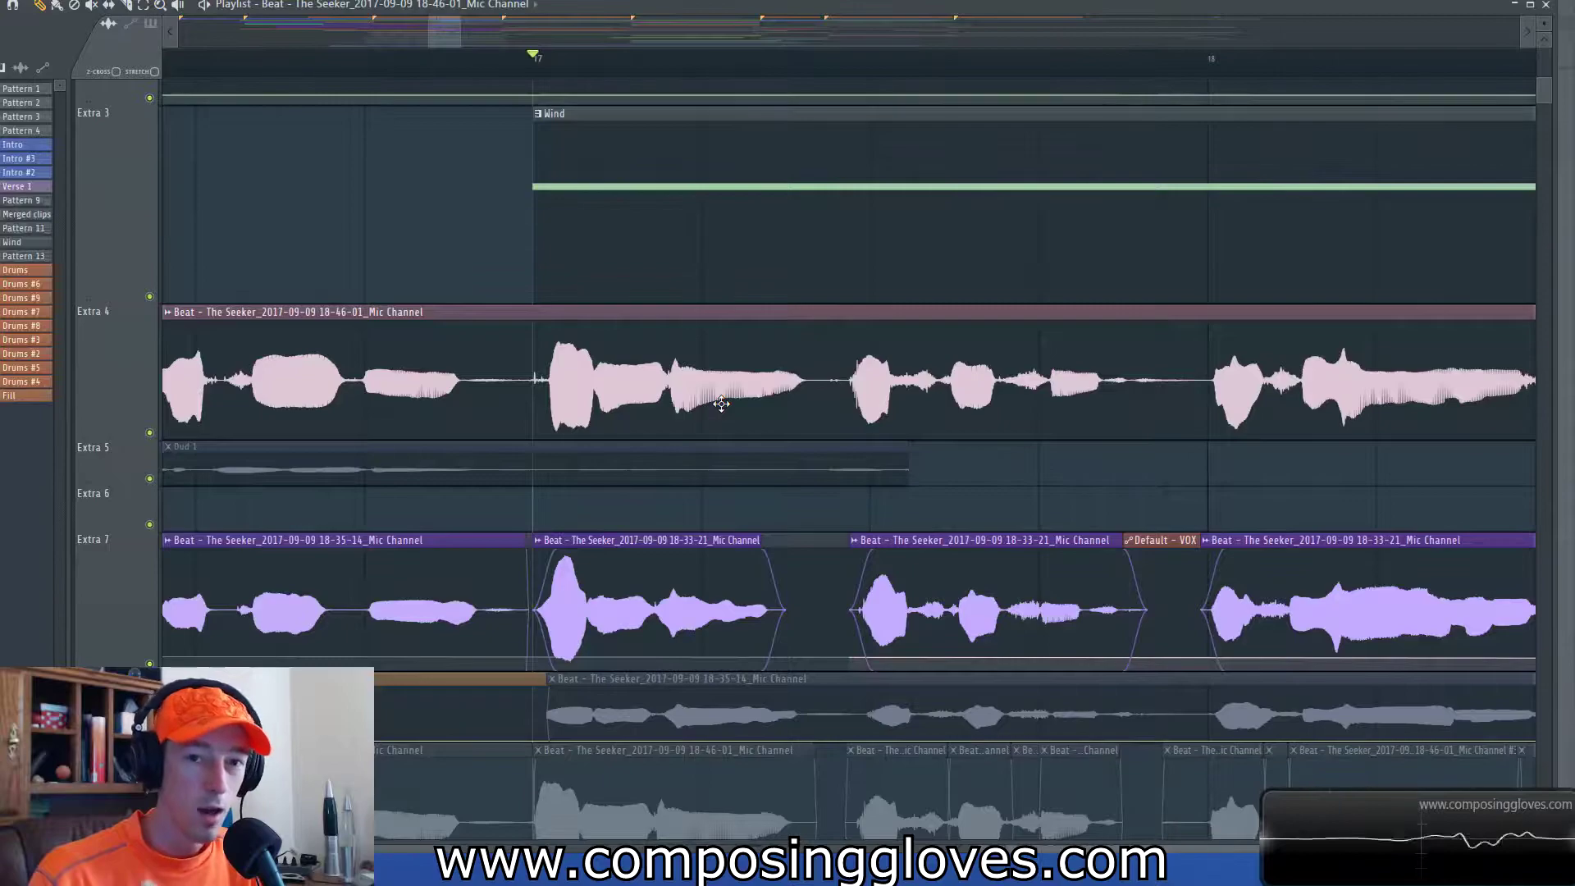
scroll(721, 404, "up", 3)
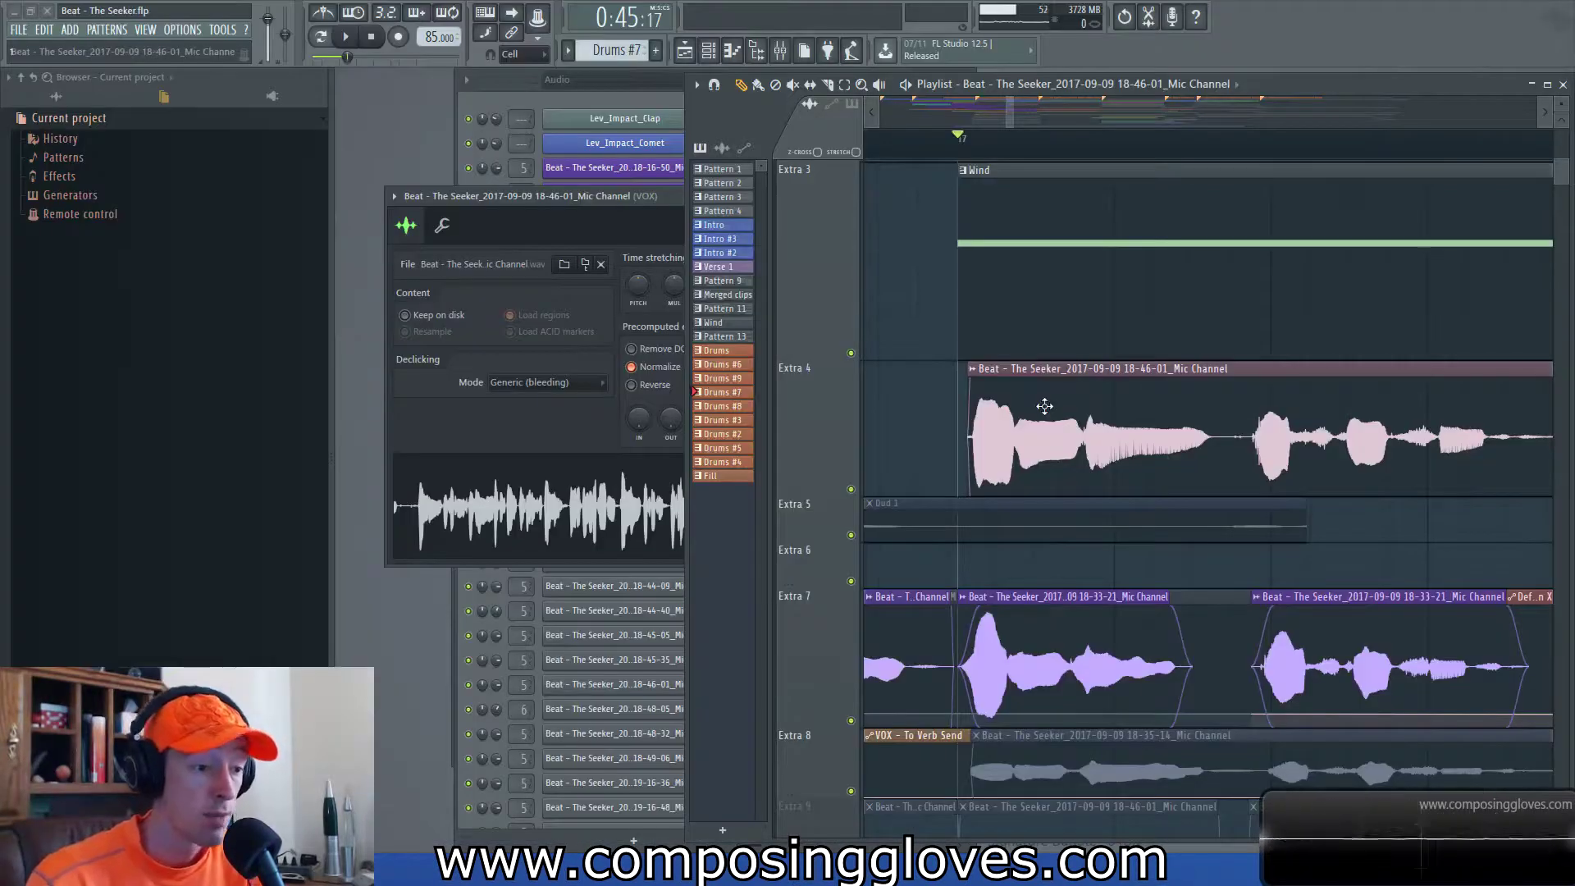
- Move the Extra 4 vocal clip slightly earlier to line up its first phrase with the Extra 7 vocal at bar 17
scroll(993, 442, "down", 4)
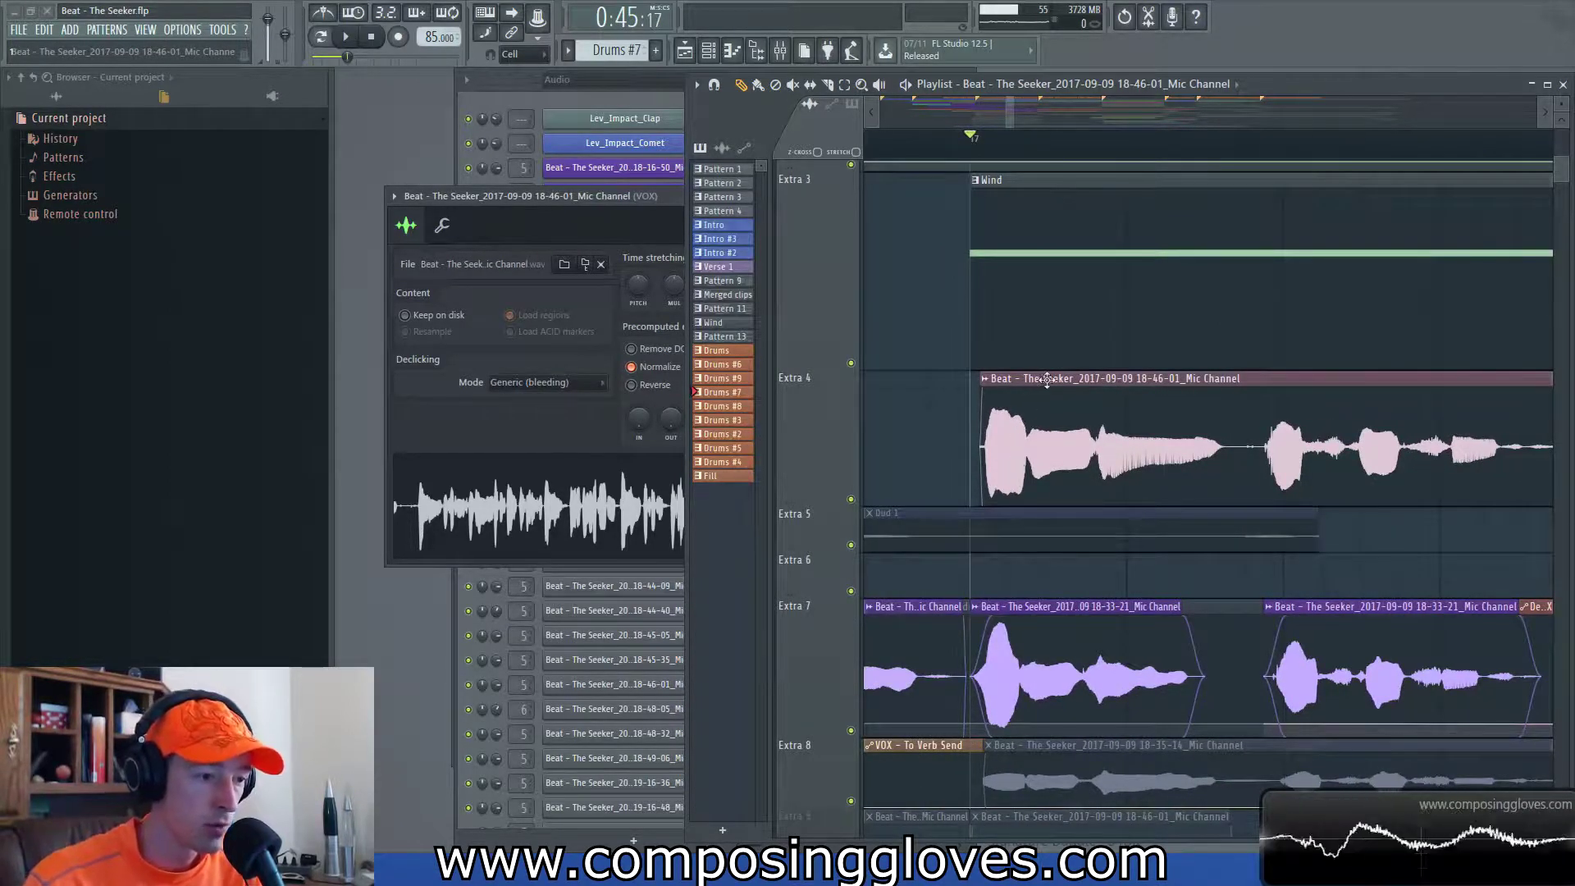
left_click_drag(1091, 388, 1041, 439)
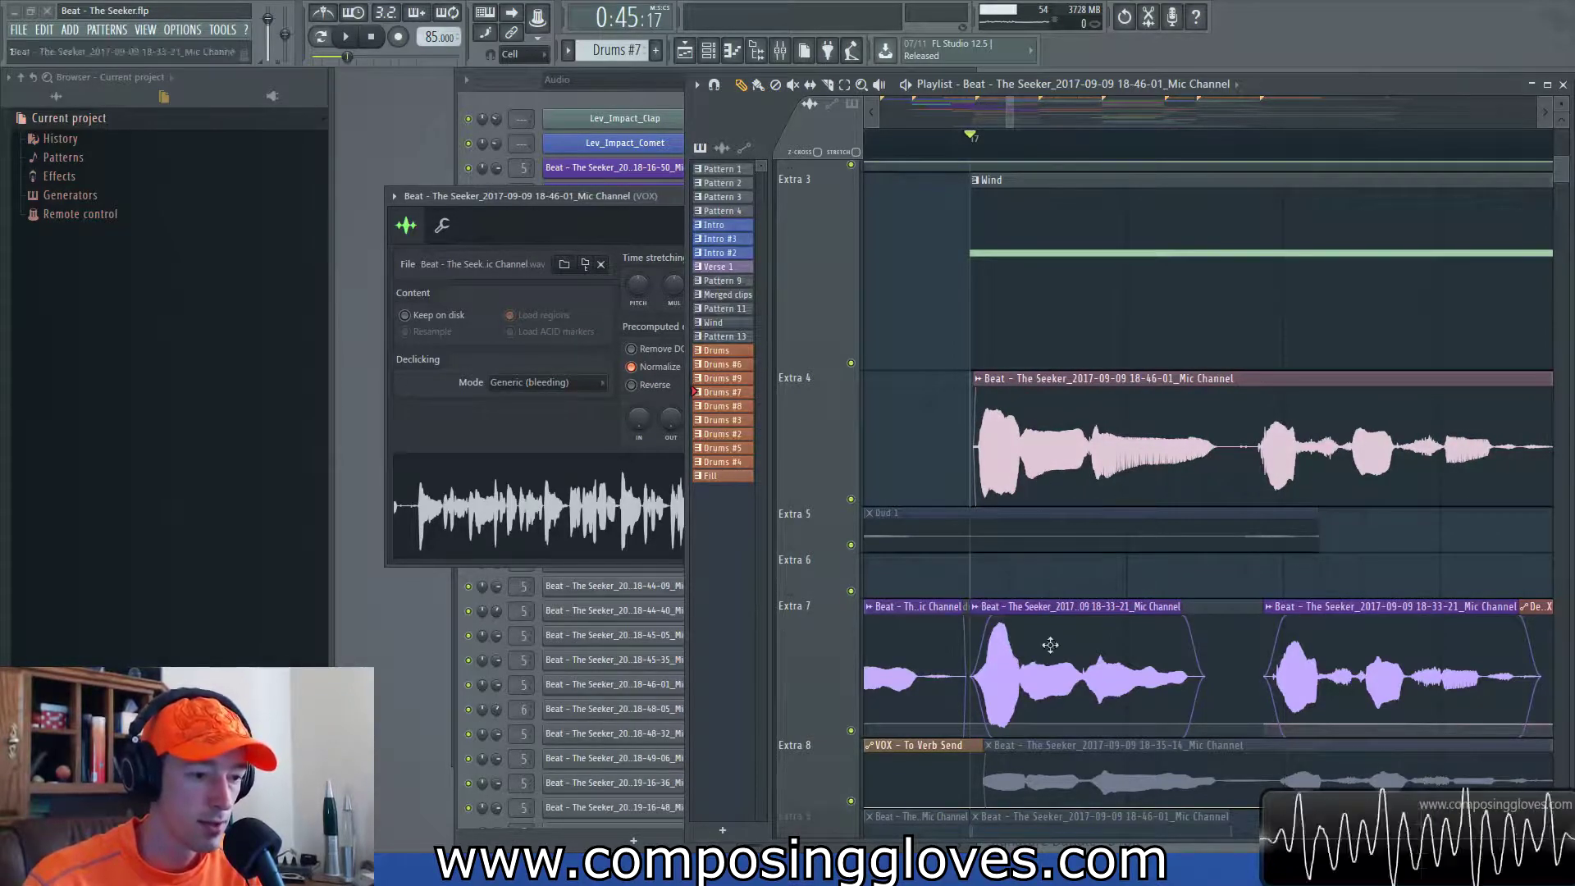
scroll(1098, 548, "up", 2)
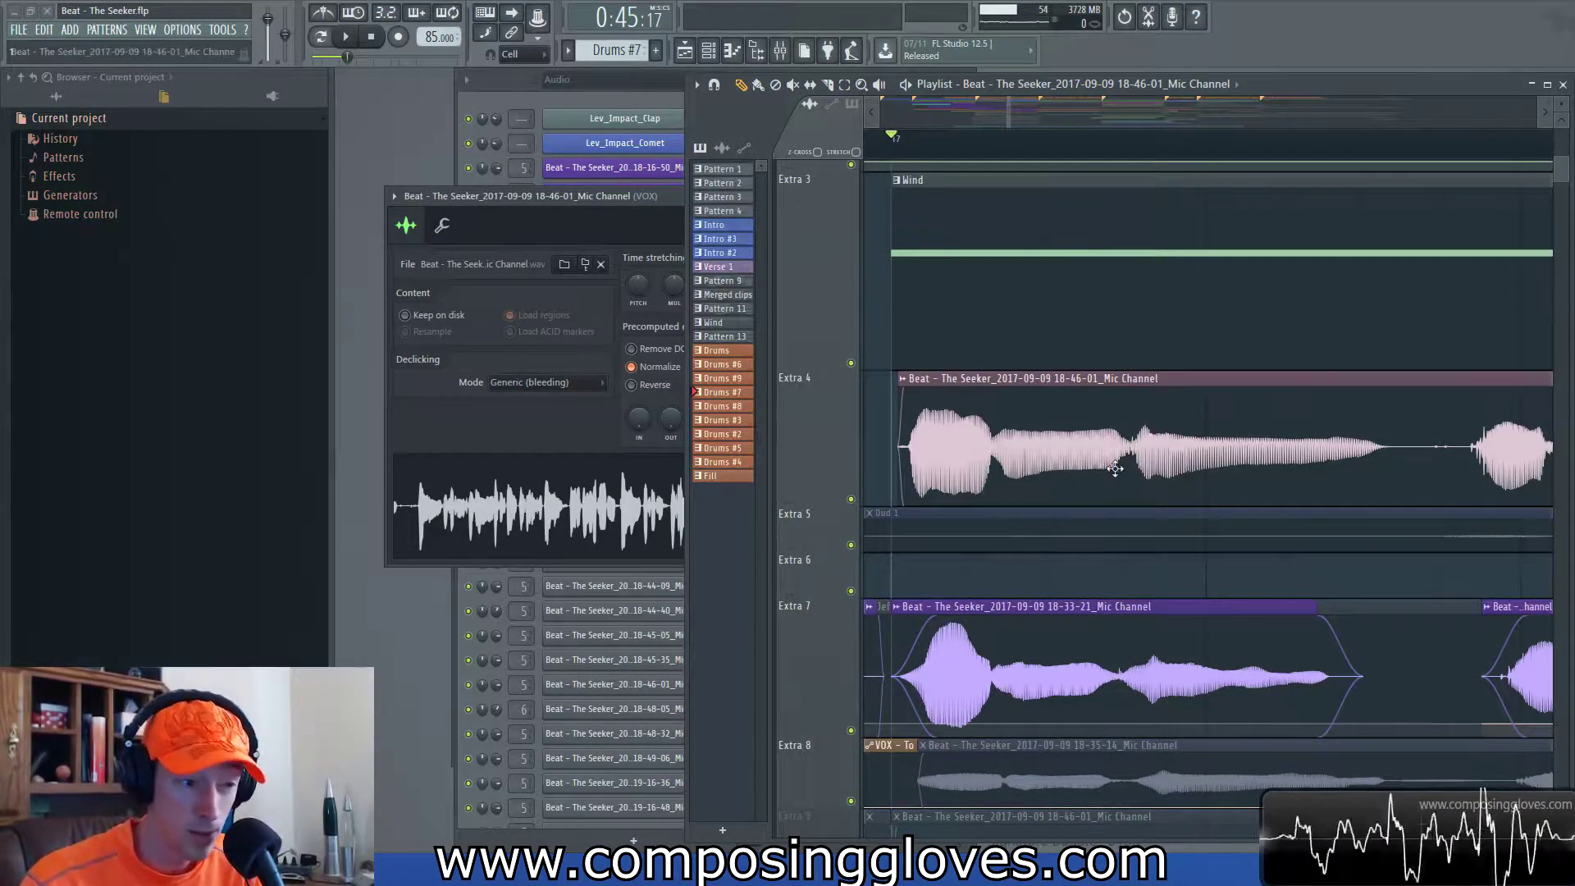
left_click_drag(1061, 435, 1105, 458)
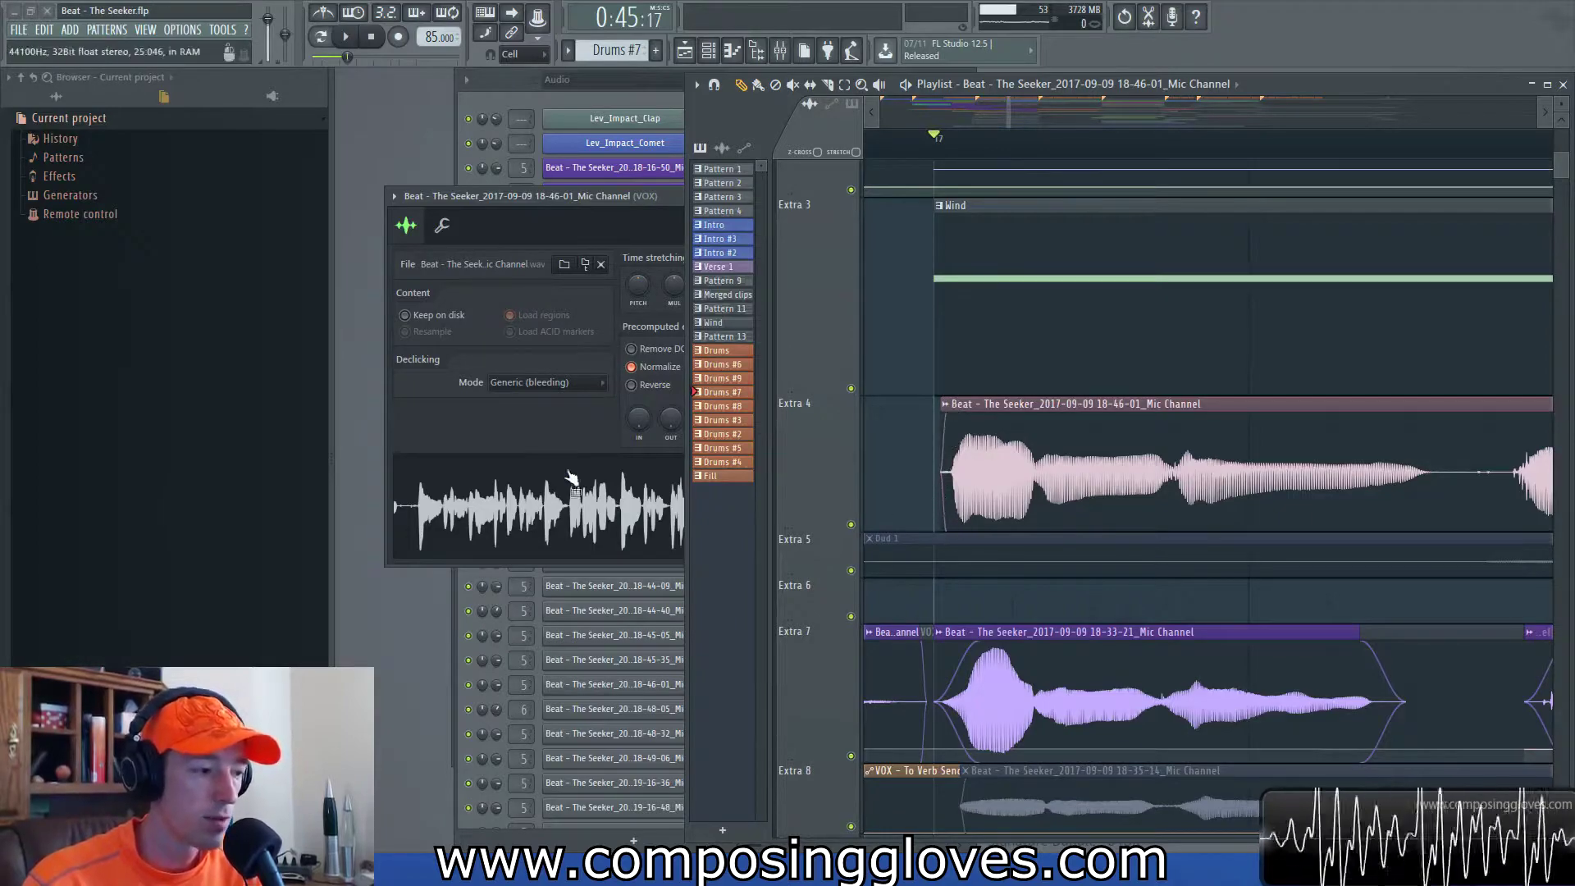
- Turn off the playlist's Detached option and bring the vocal clip's channel settings in front of the playlist
left_click_drag(667, 198, 629, 198)
left_click(699, 85)
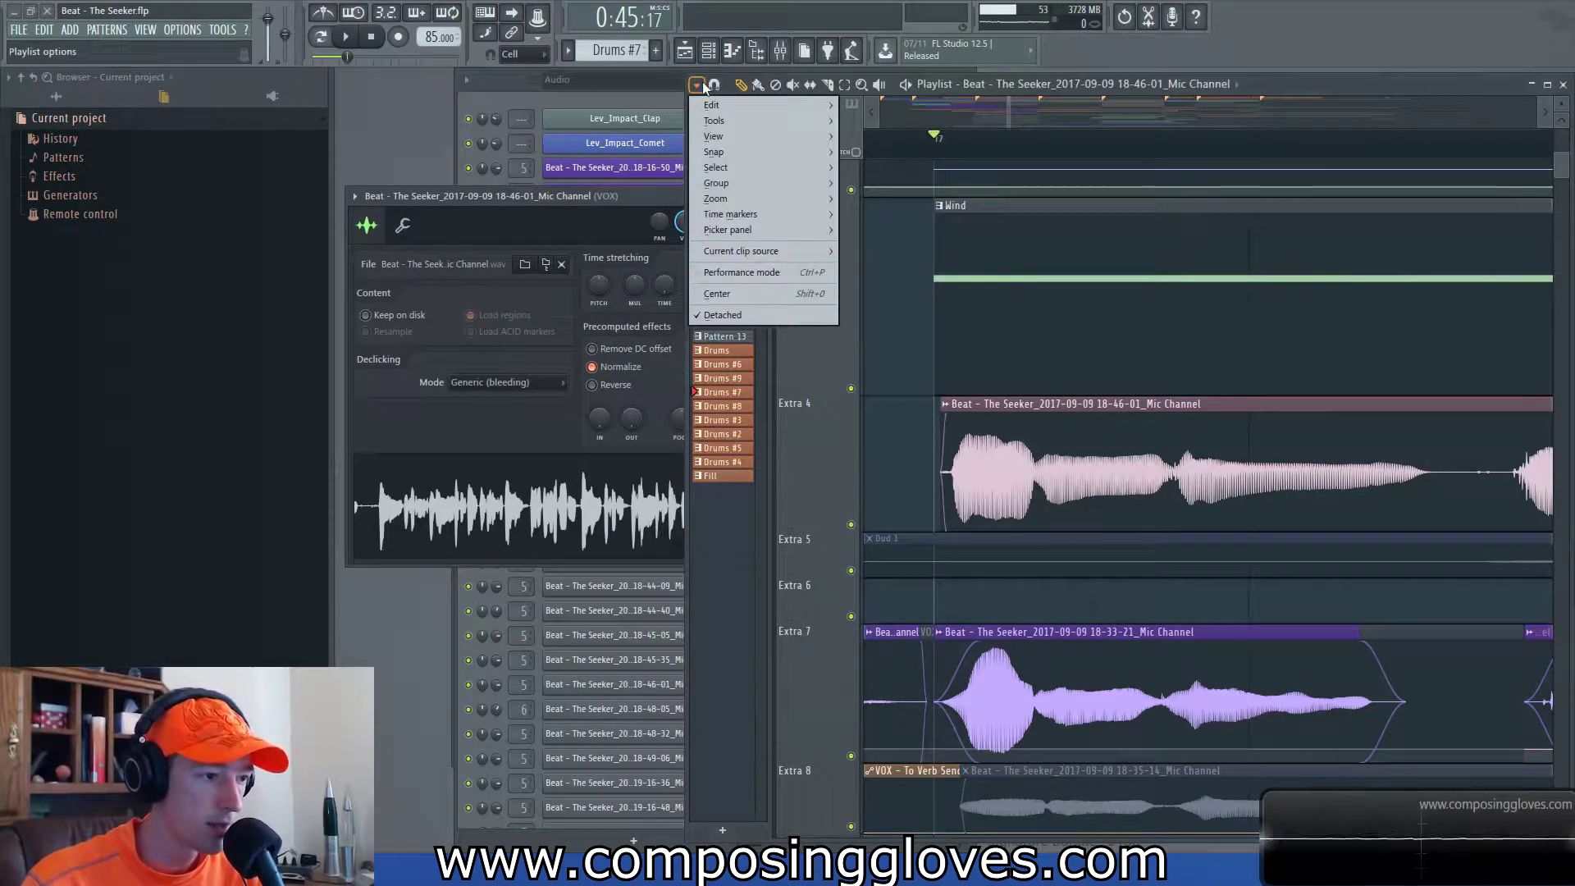
left_click(752, 317)
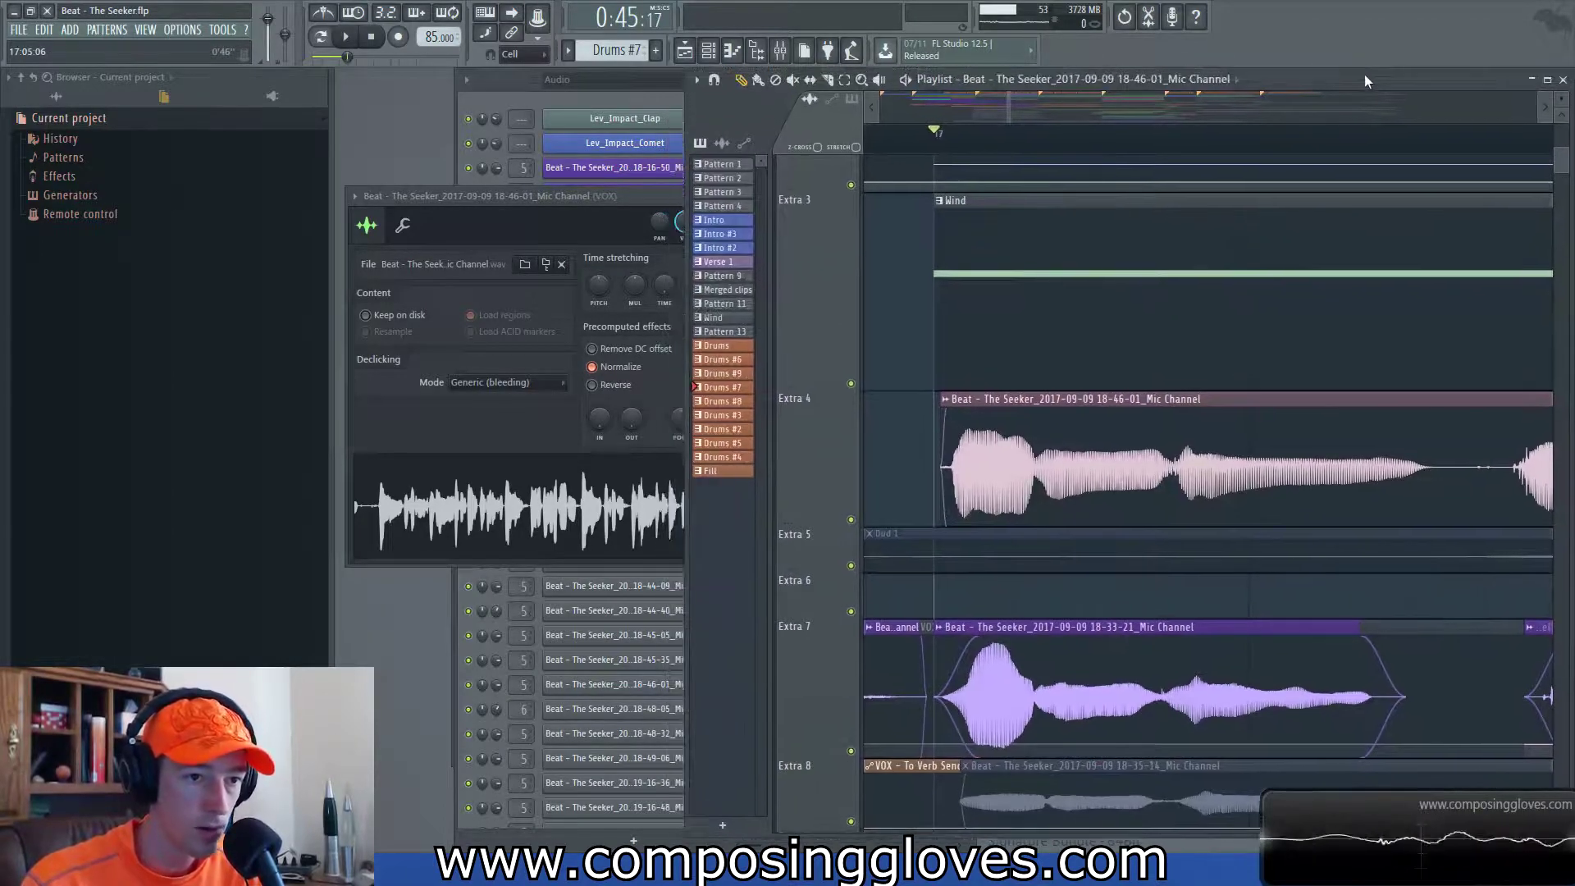
left_click(515, 215)
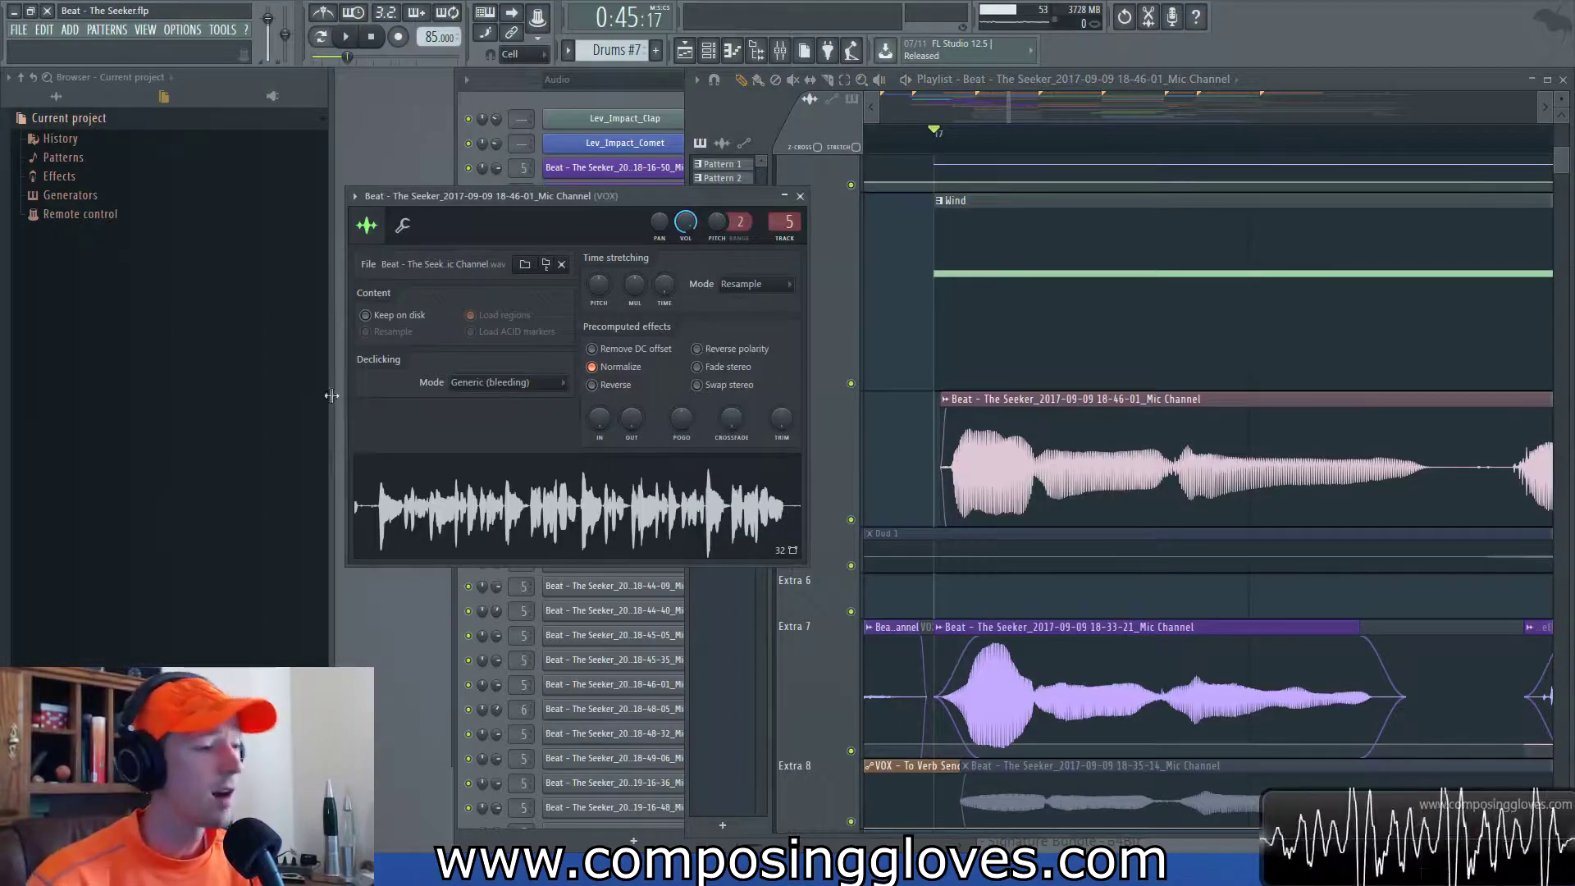
- Examine the declicking modes available for the Extra 4 vocal's channel and close its settings
left_click(492, 382)
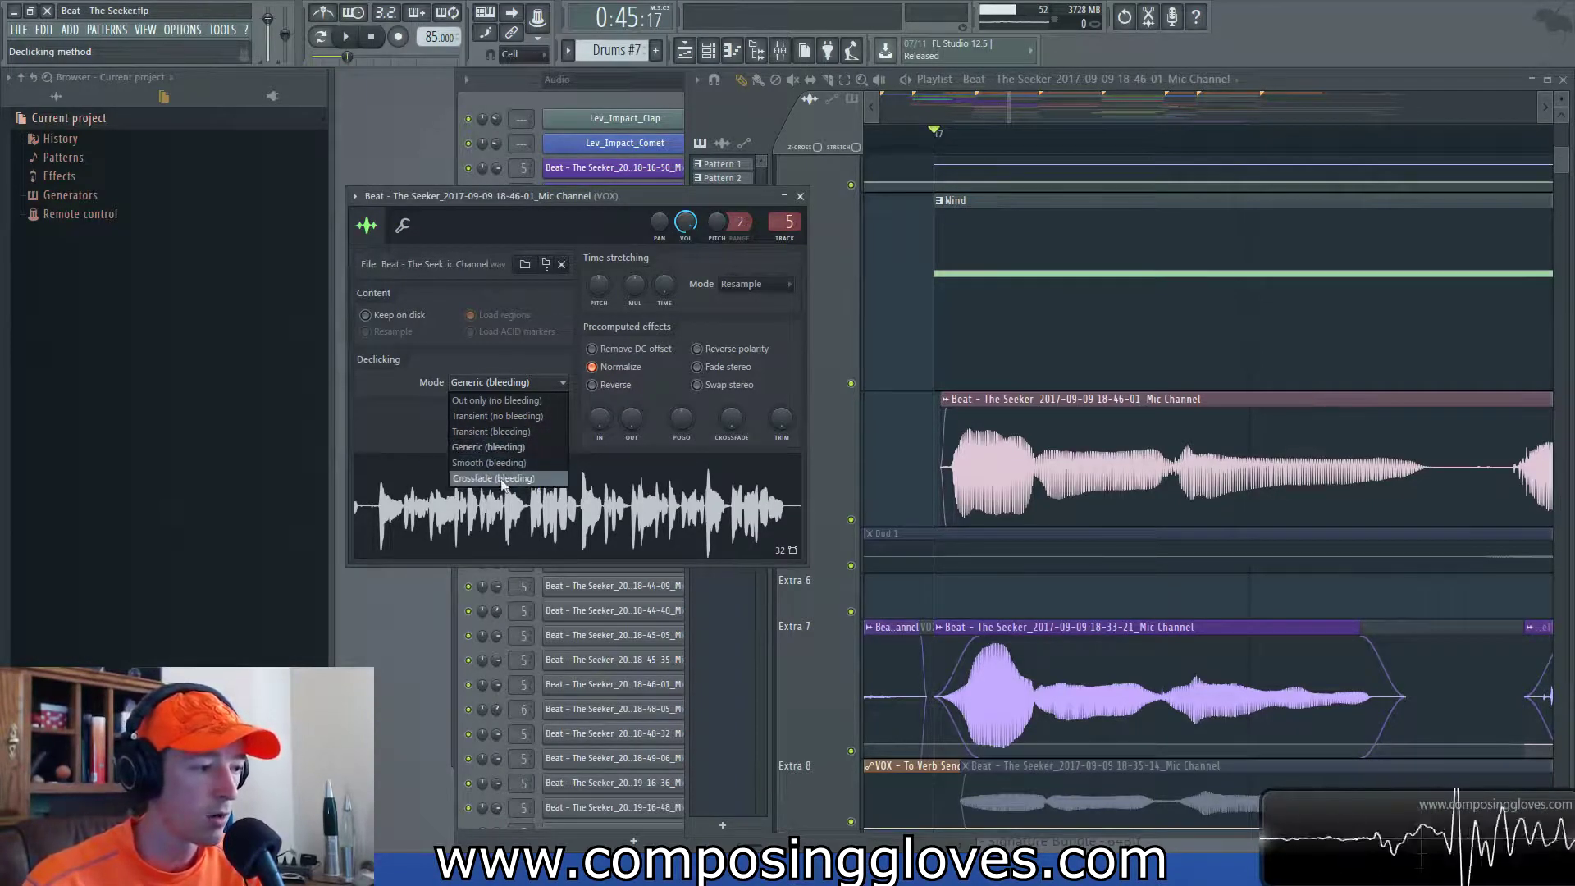
left_click(412, 432)
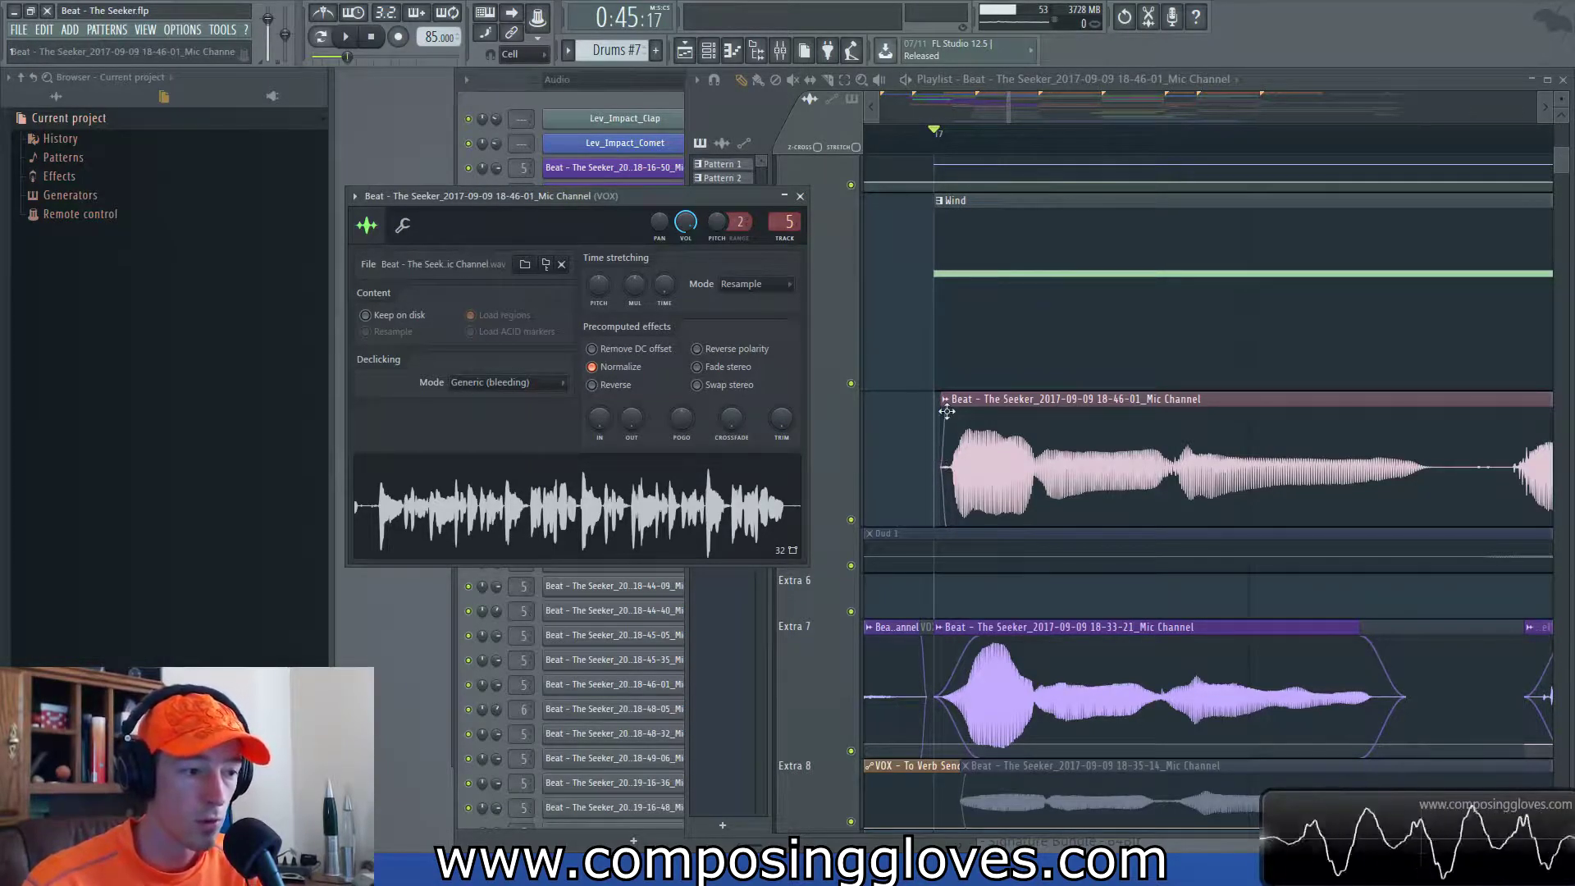
left_click(528, 385)
left_click(534, 395)
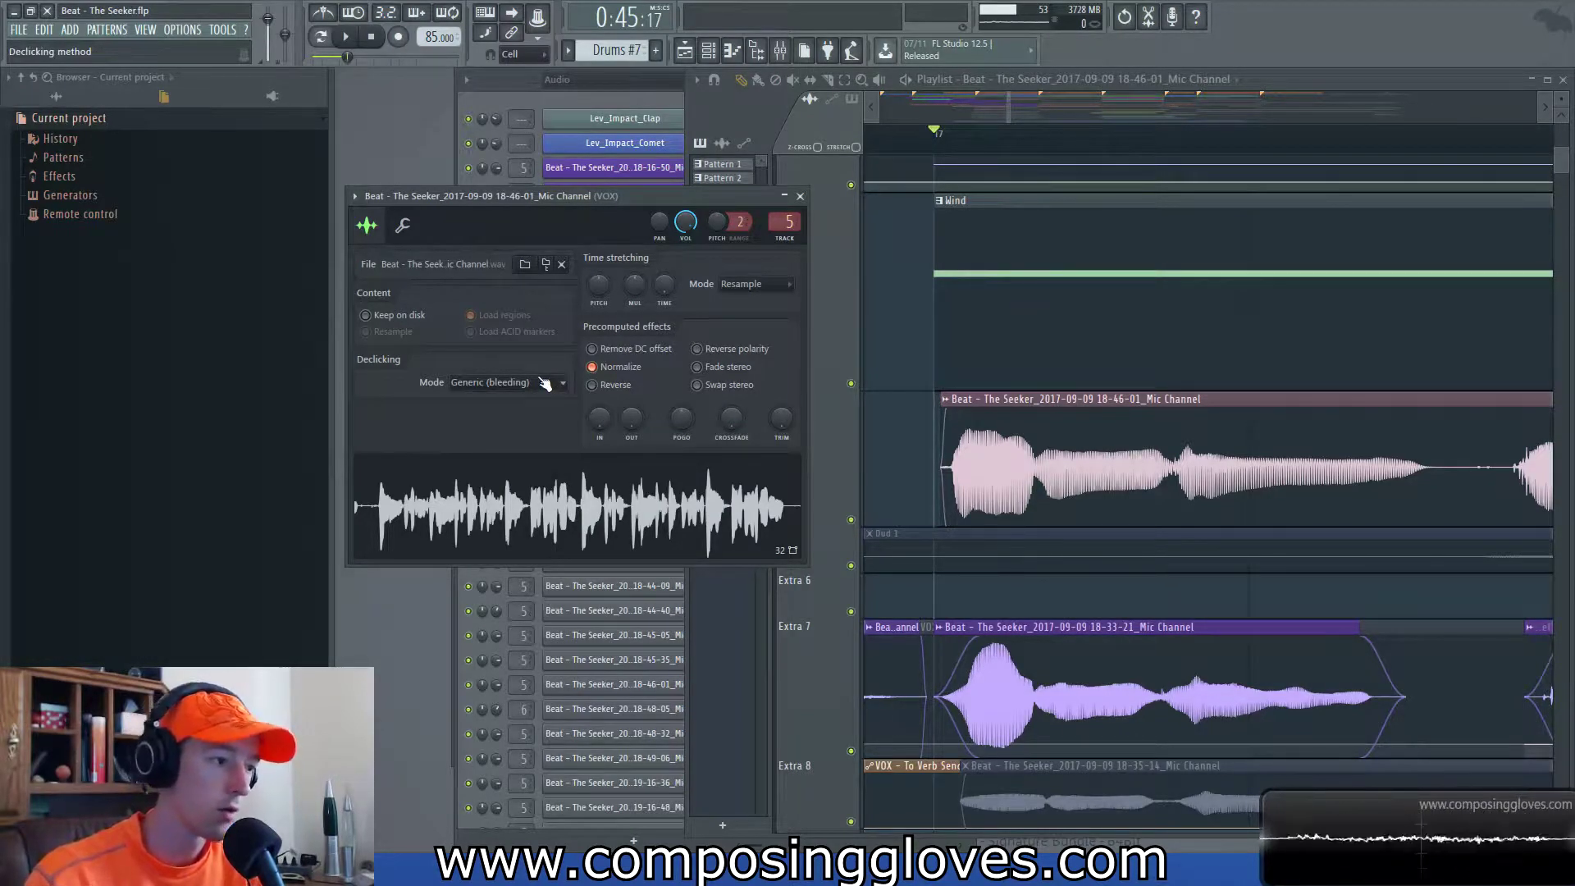
left_click(800, 197)
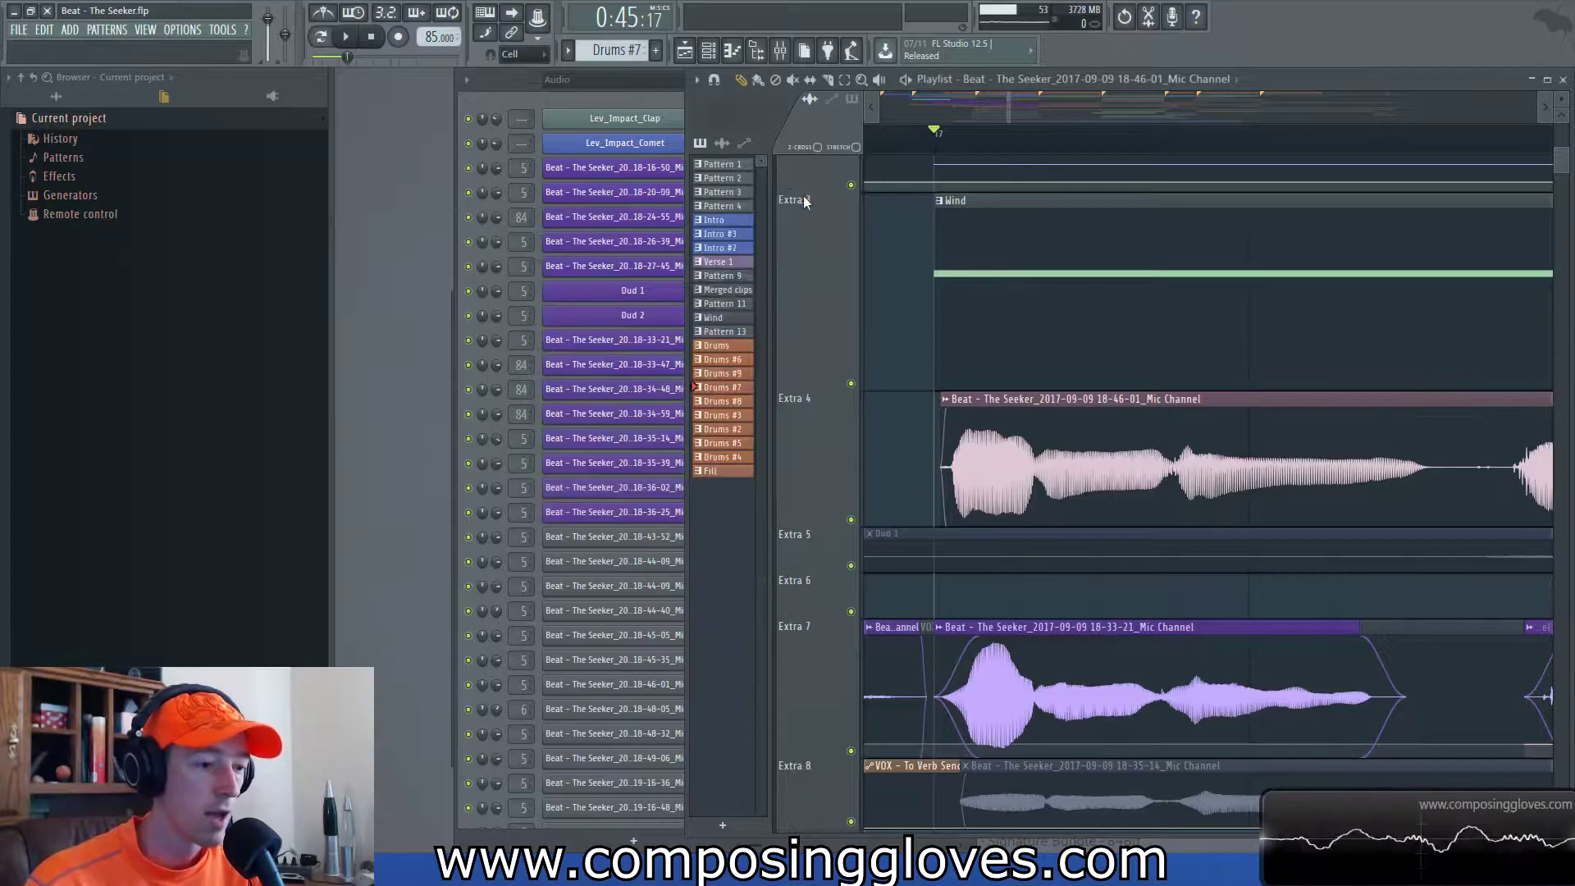
- Try the Crossfade (bleeding) declicking mode on the Extra 4 vocal's channel, restore Generic (bleeding) and close the channel settings
left_click_drag(1253, 655, 1080, 606)
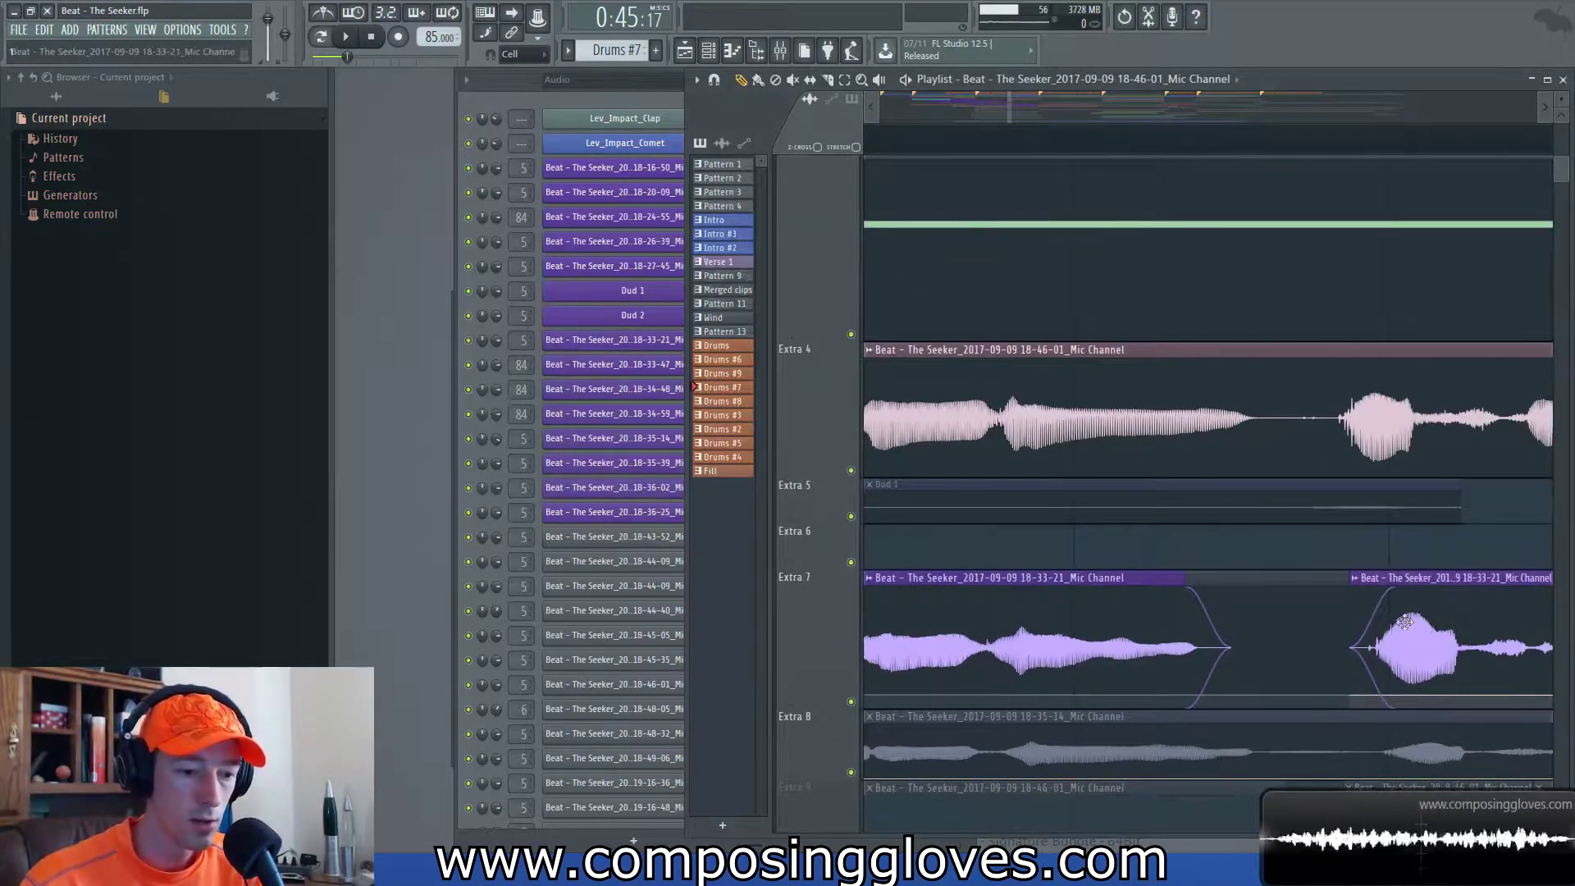
scroll(1217, 558, "up", 1)
scroll(1217, 558, "left", 2)
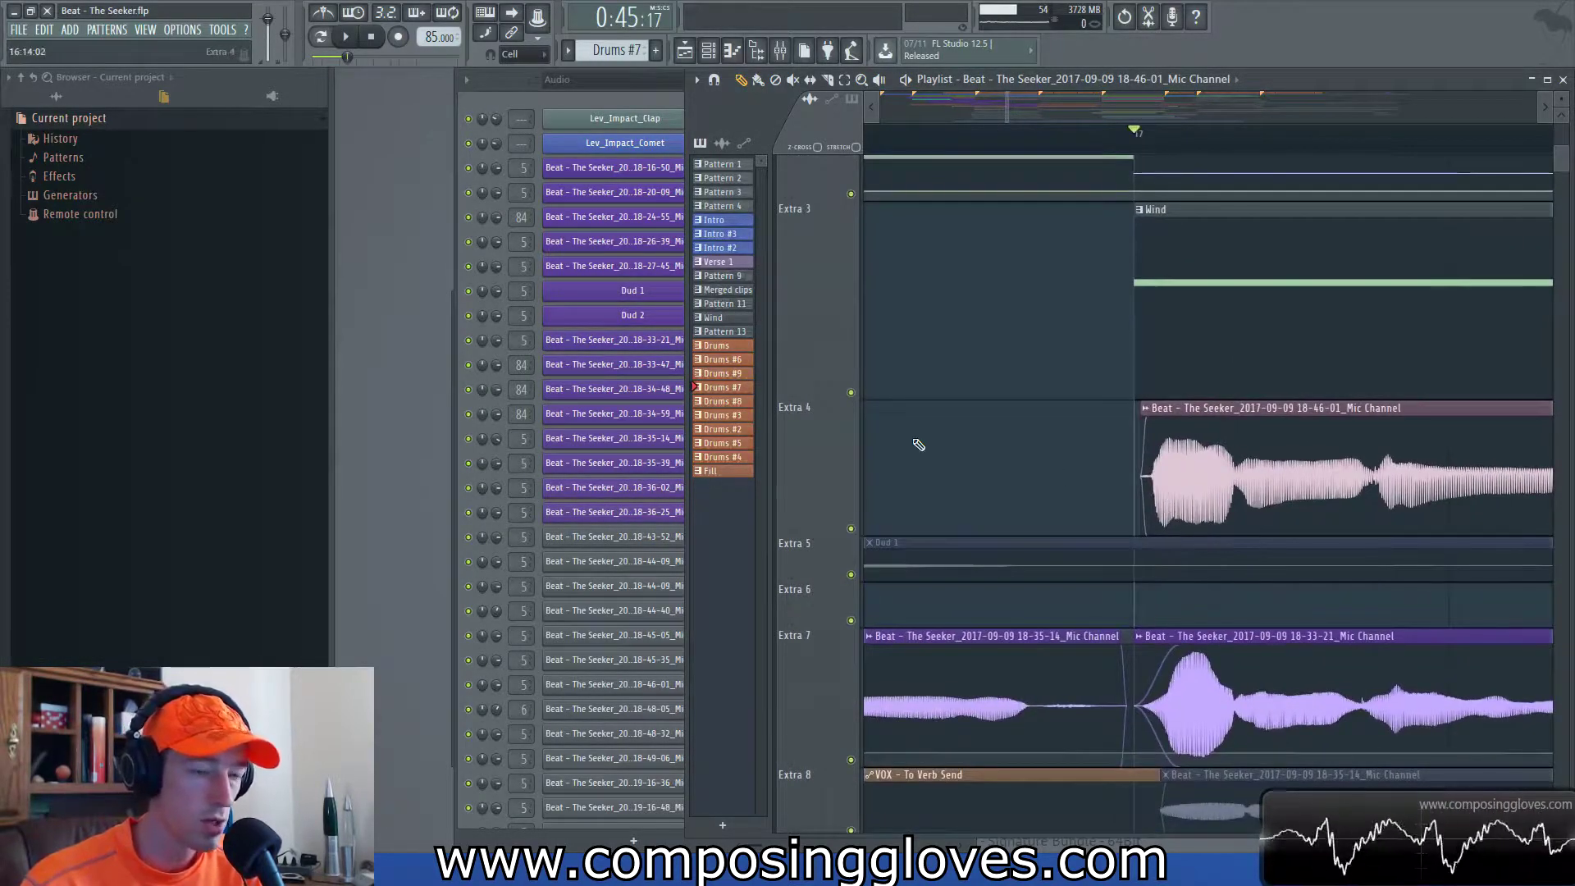
double_click(1181, 408)
left_click(491, 385)
left_click(523, 478)
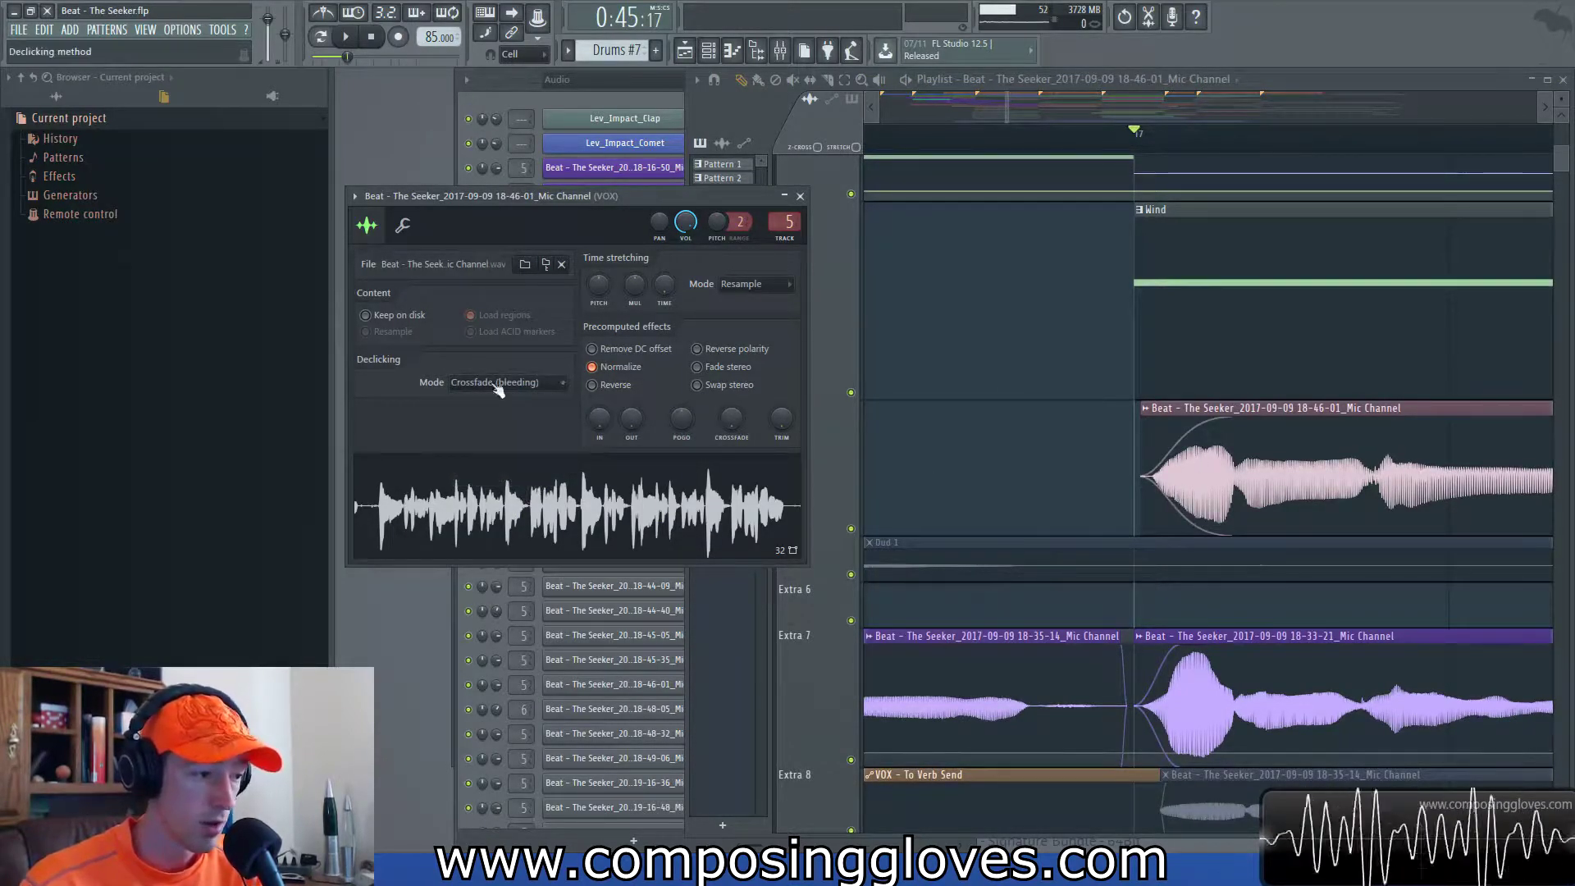
left_click(498, 385)
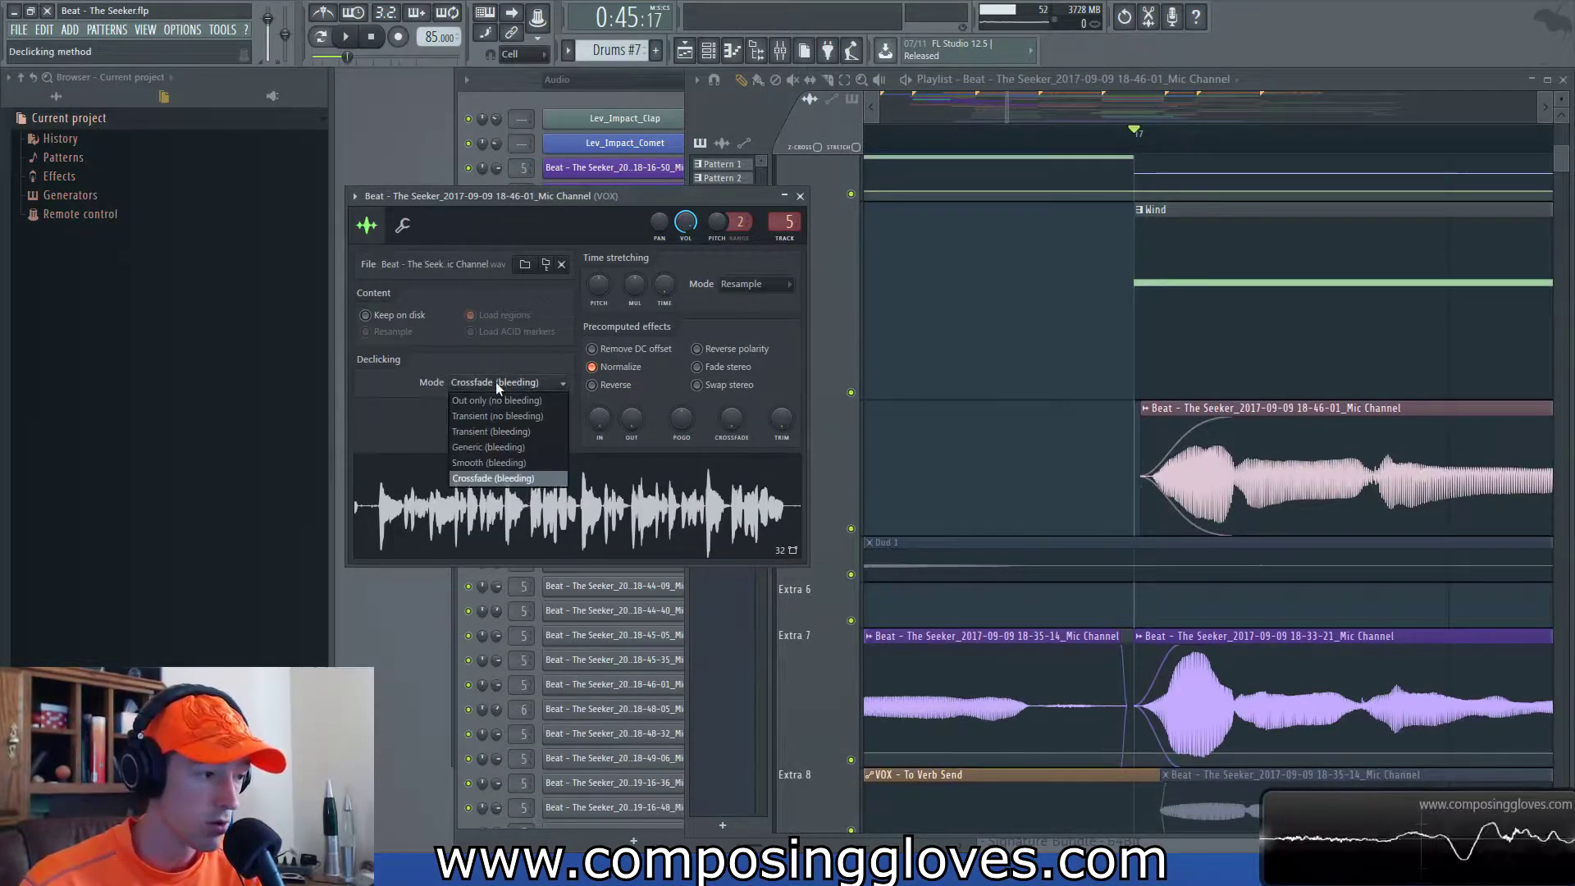
left_click(541, 446)
left_click(800, 196)
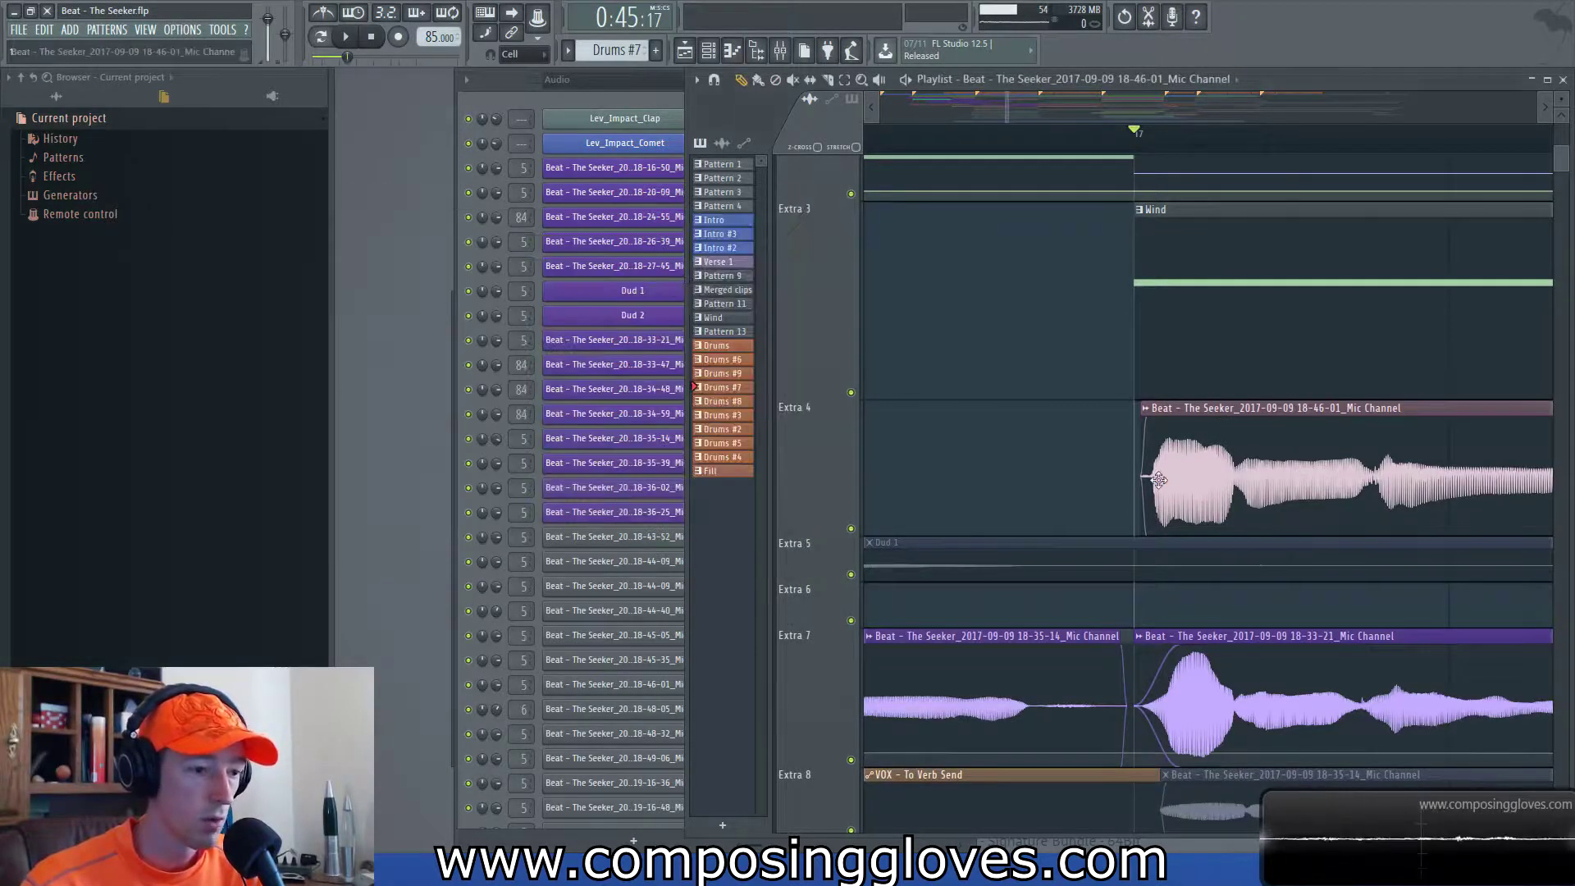
- Reposition and widen the playlist window to show more of the vocal clips after bar 17
scroll(1091, 459, "right", 3)
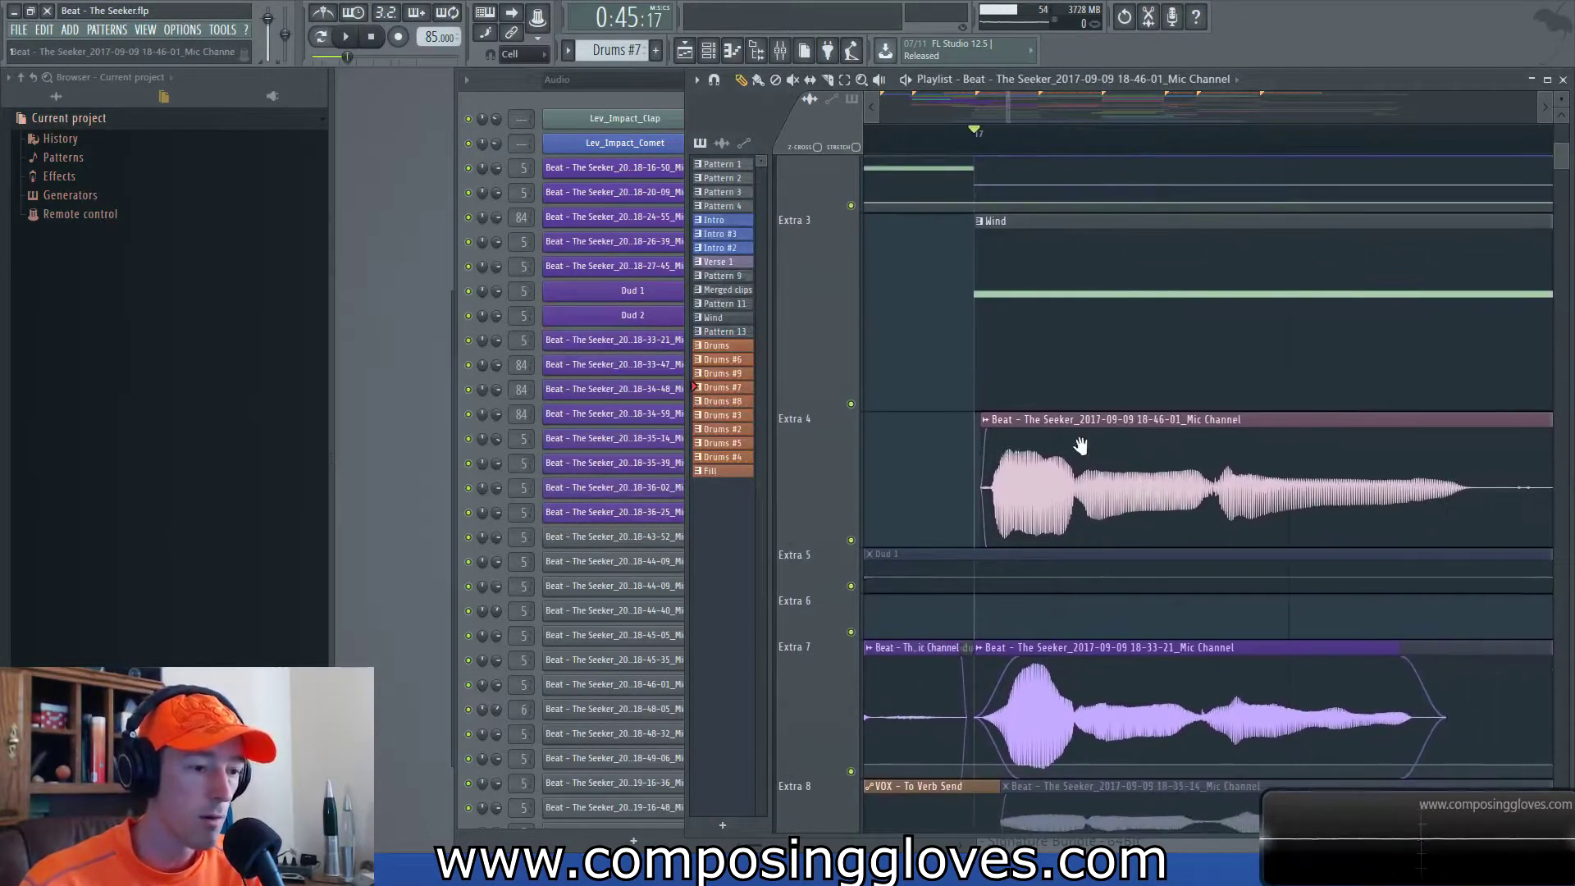
scroll(1026, 473, "right", 1)
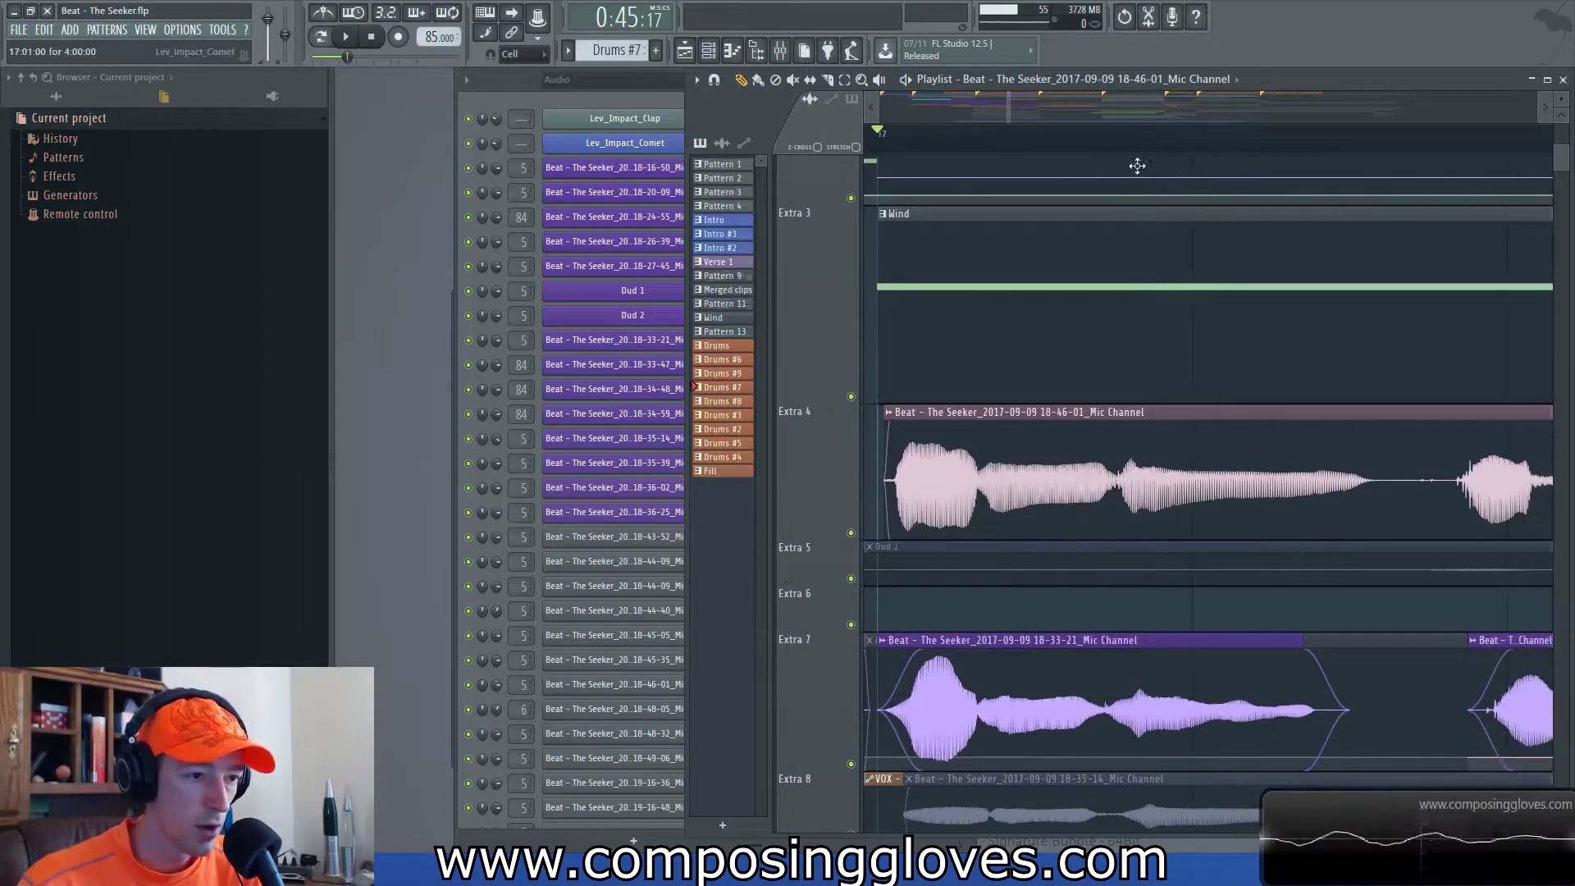
left_click_drag(1365, 79, 1240, 79)
left_click_drag(1448, 141, 1568, 141)
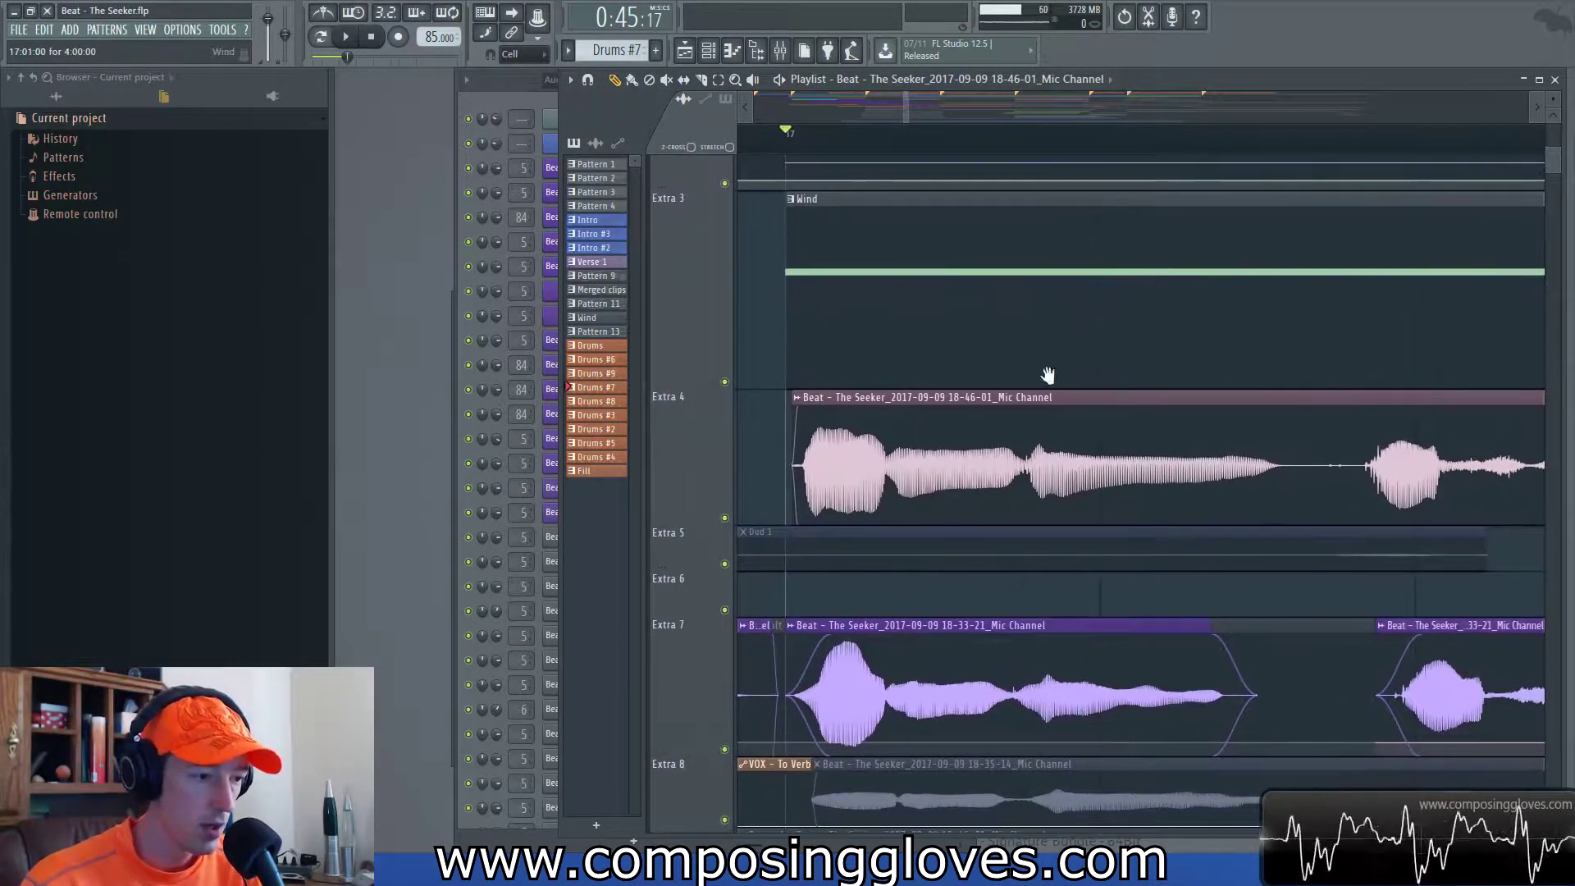
- Play the Extra 4 and Extra 7 vocals from bar 17 to check their alignment, and stop playback
scroll(1047, 376, "down", 2)
key("space")
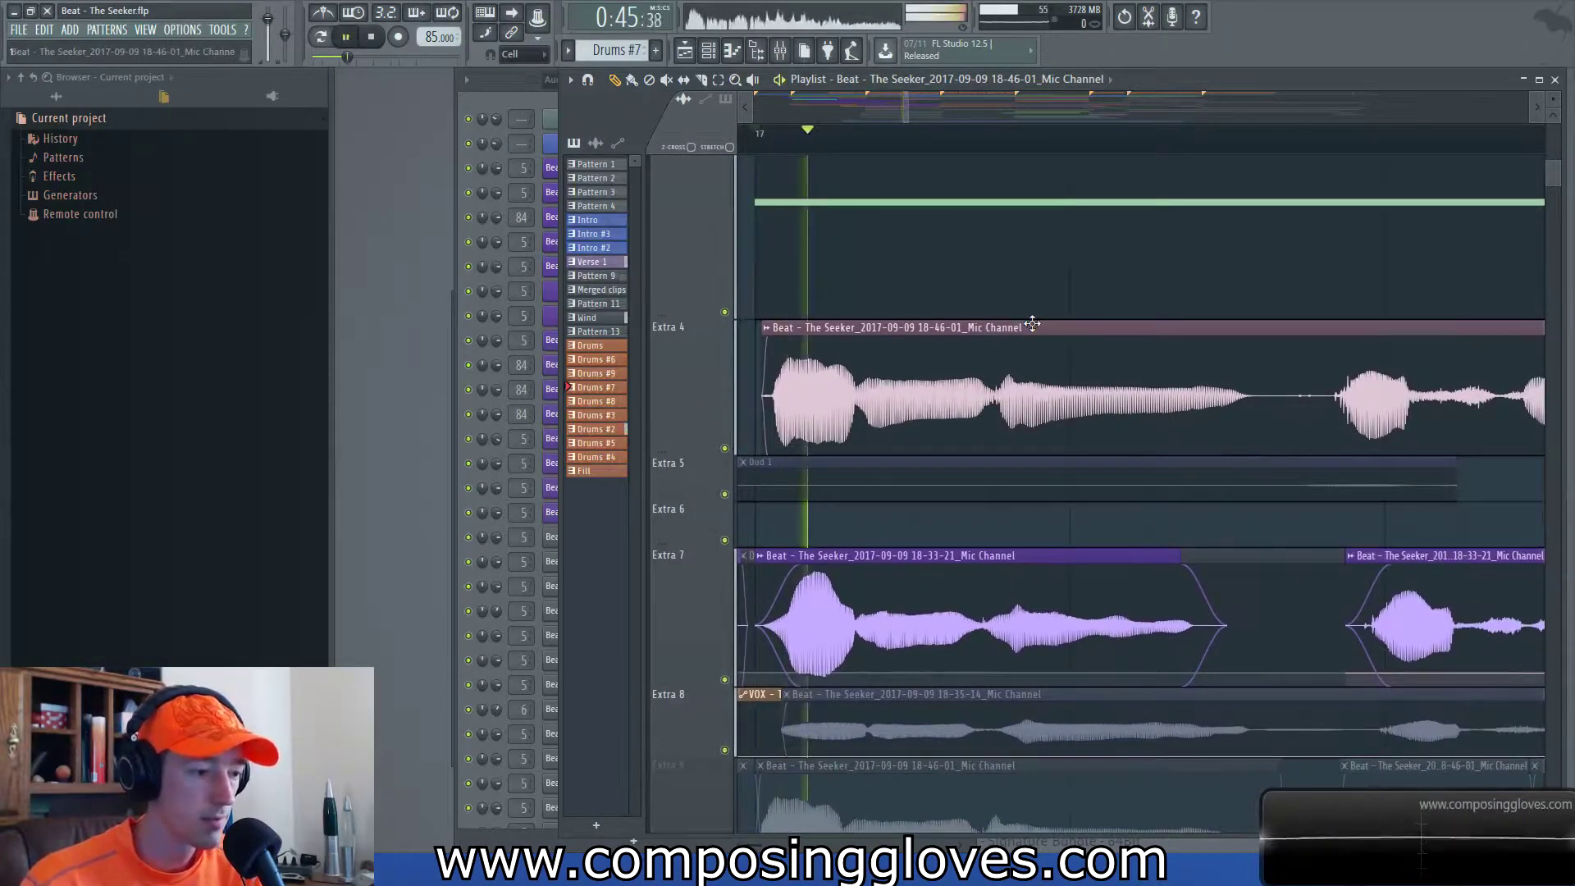
key("space")
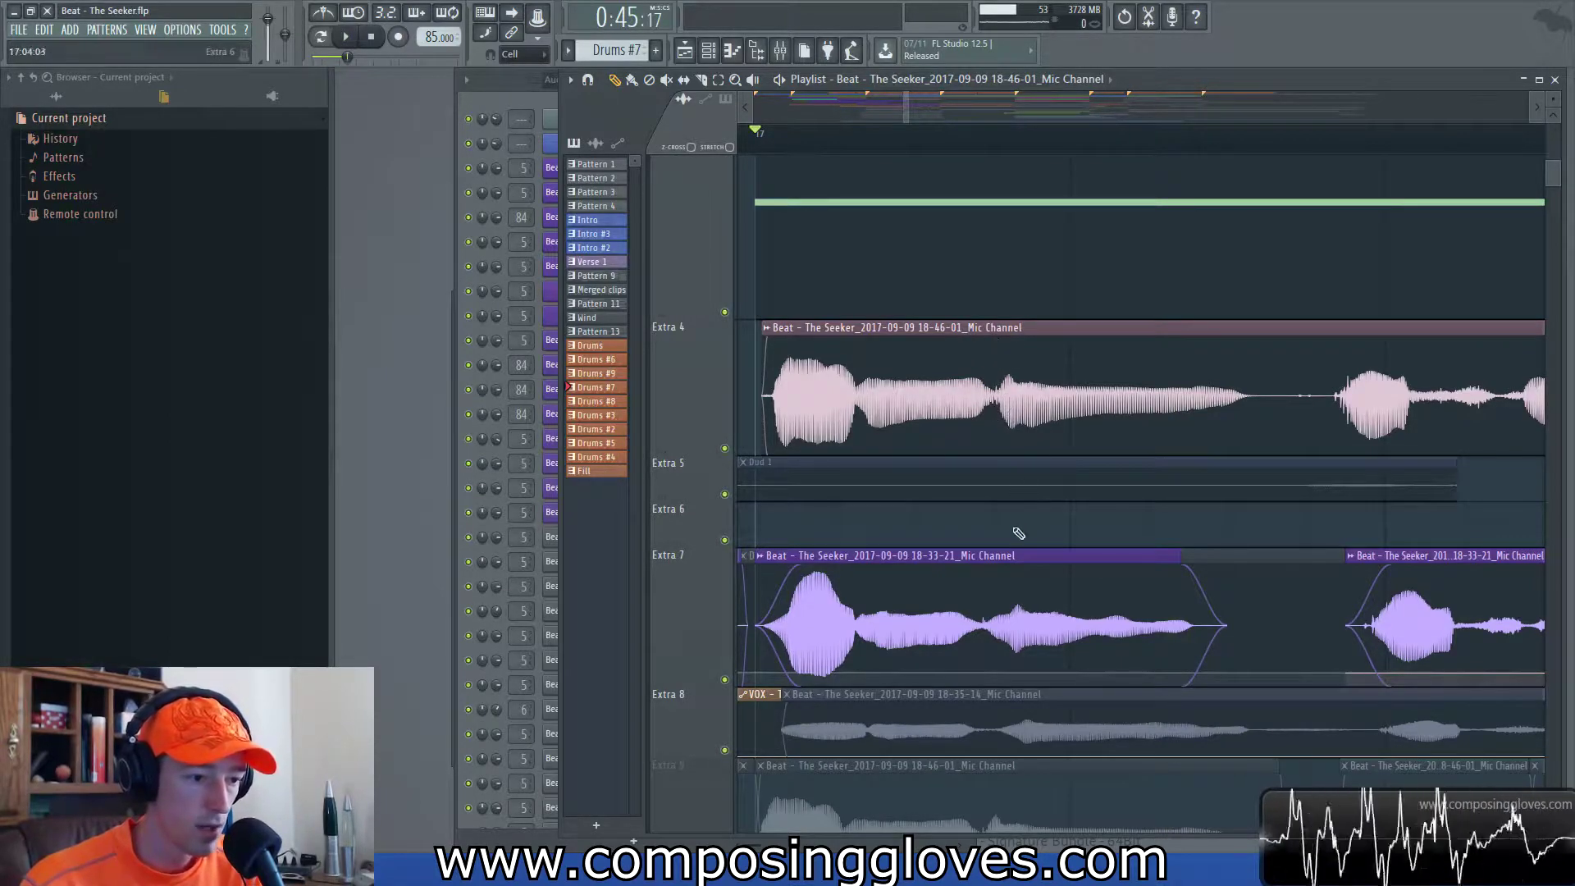
- Slice the Extra 4 vocal clip at the dip before its third syllable and return to the Draw tool
middle_click(994, 395)
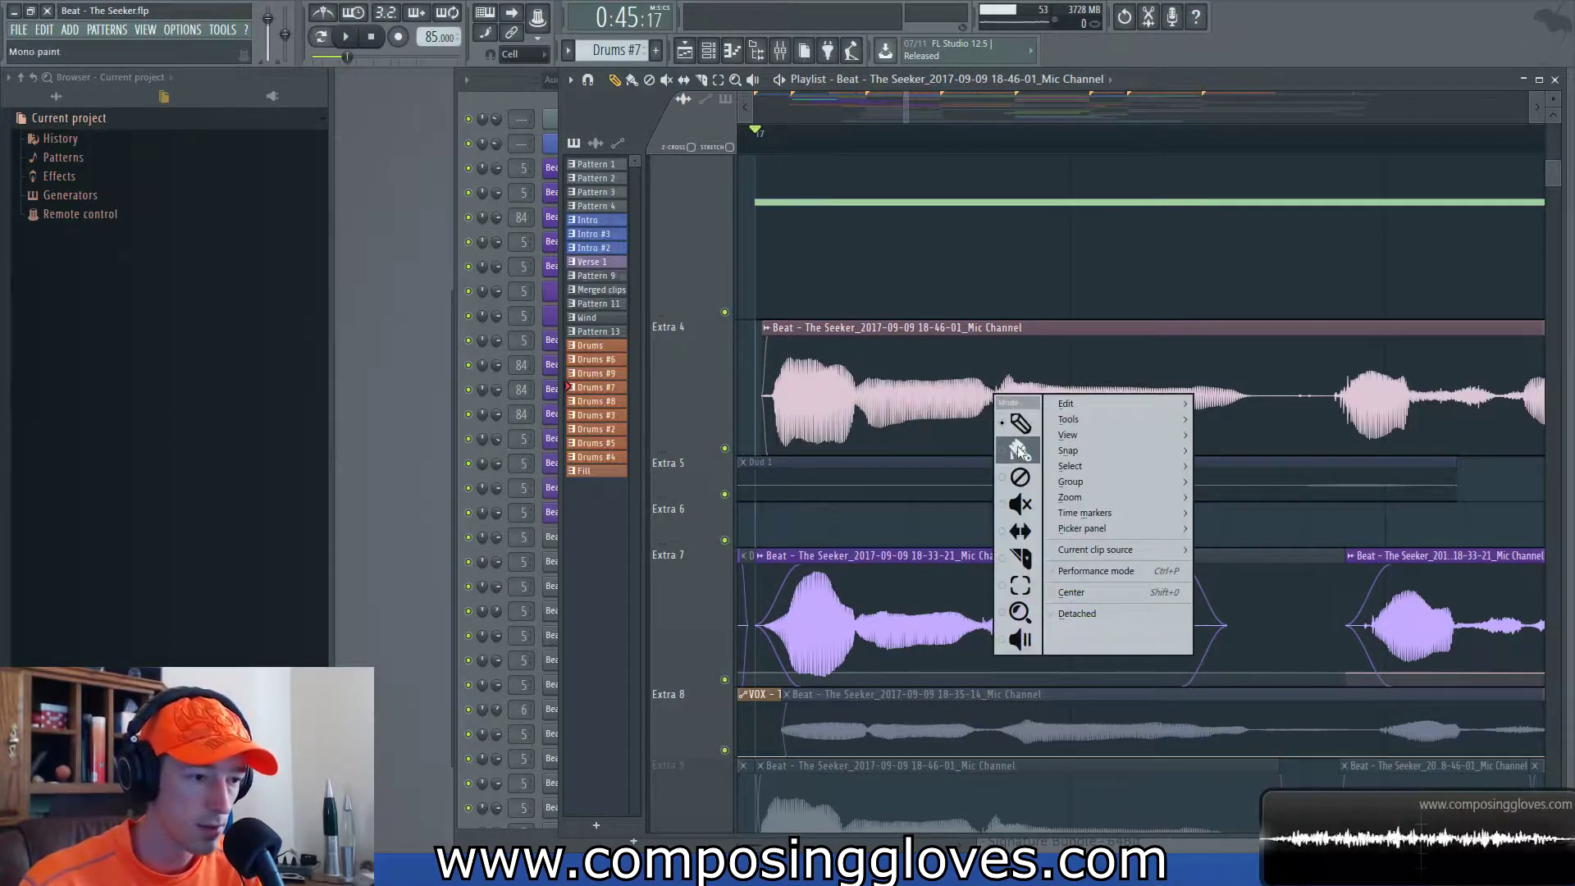
left_click(1020, 531)
right_click(1004, 374)
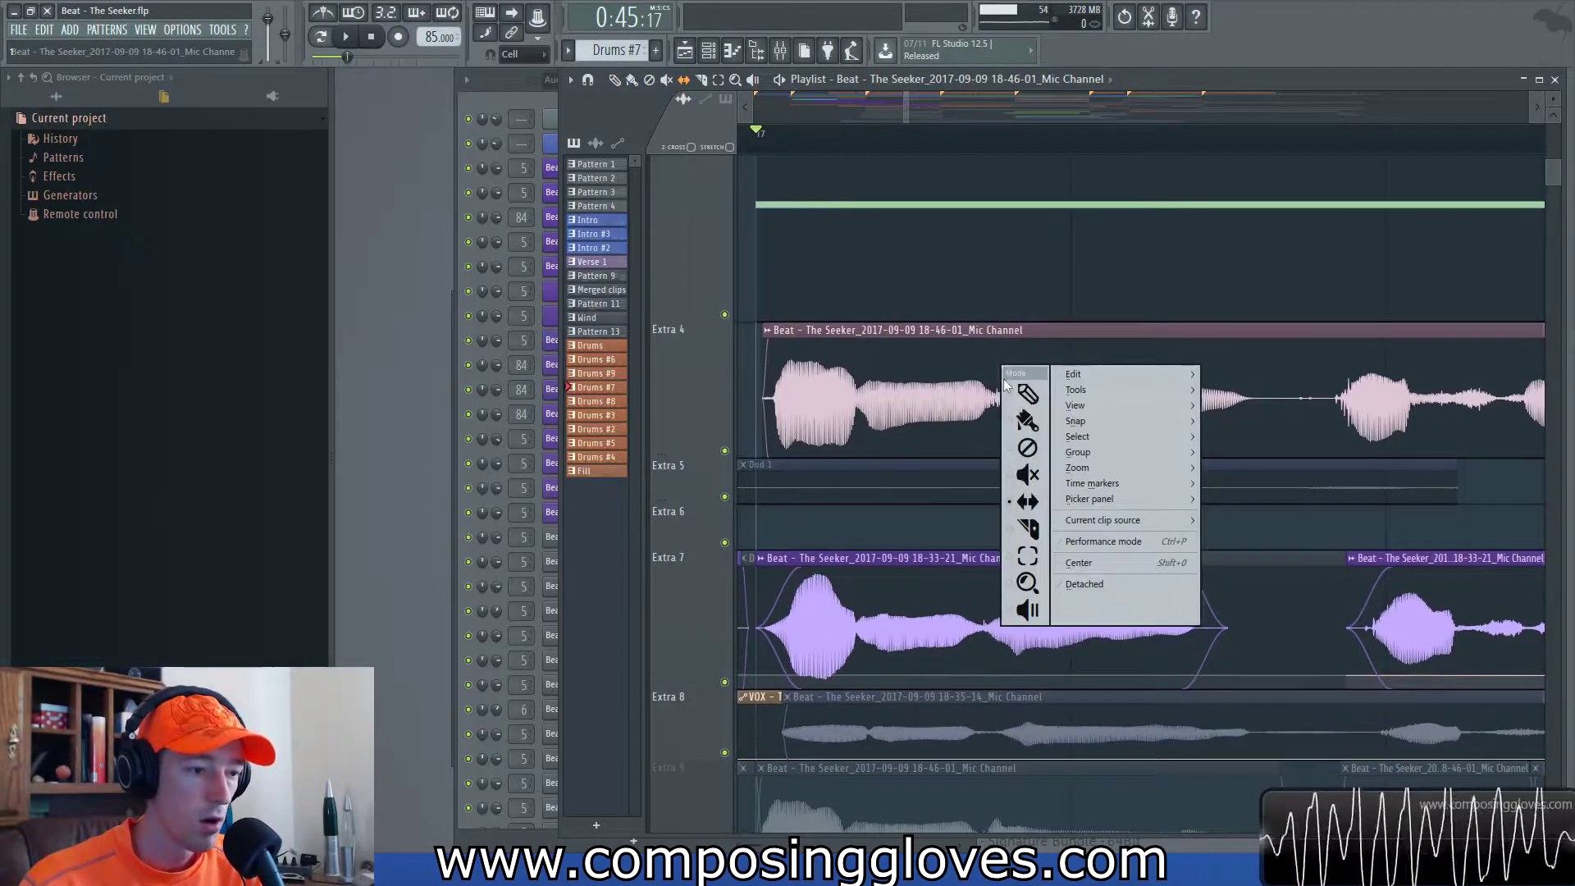
left_click(1027, 529)
left_click_drag(1008, 343, 999, 464)
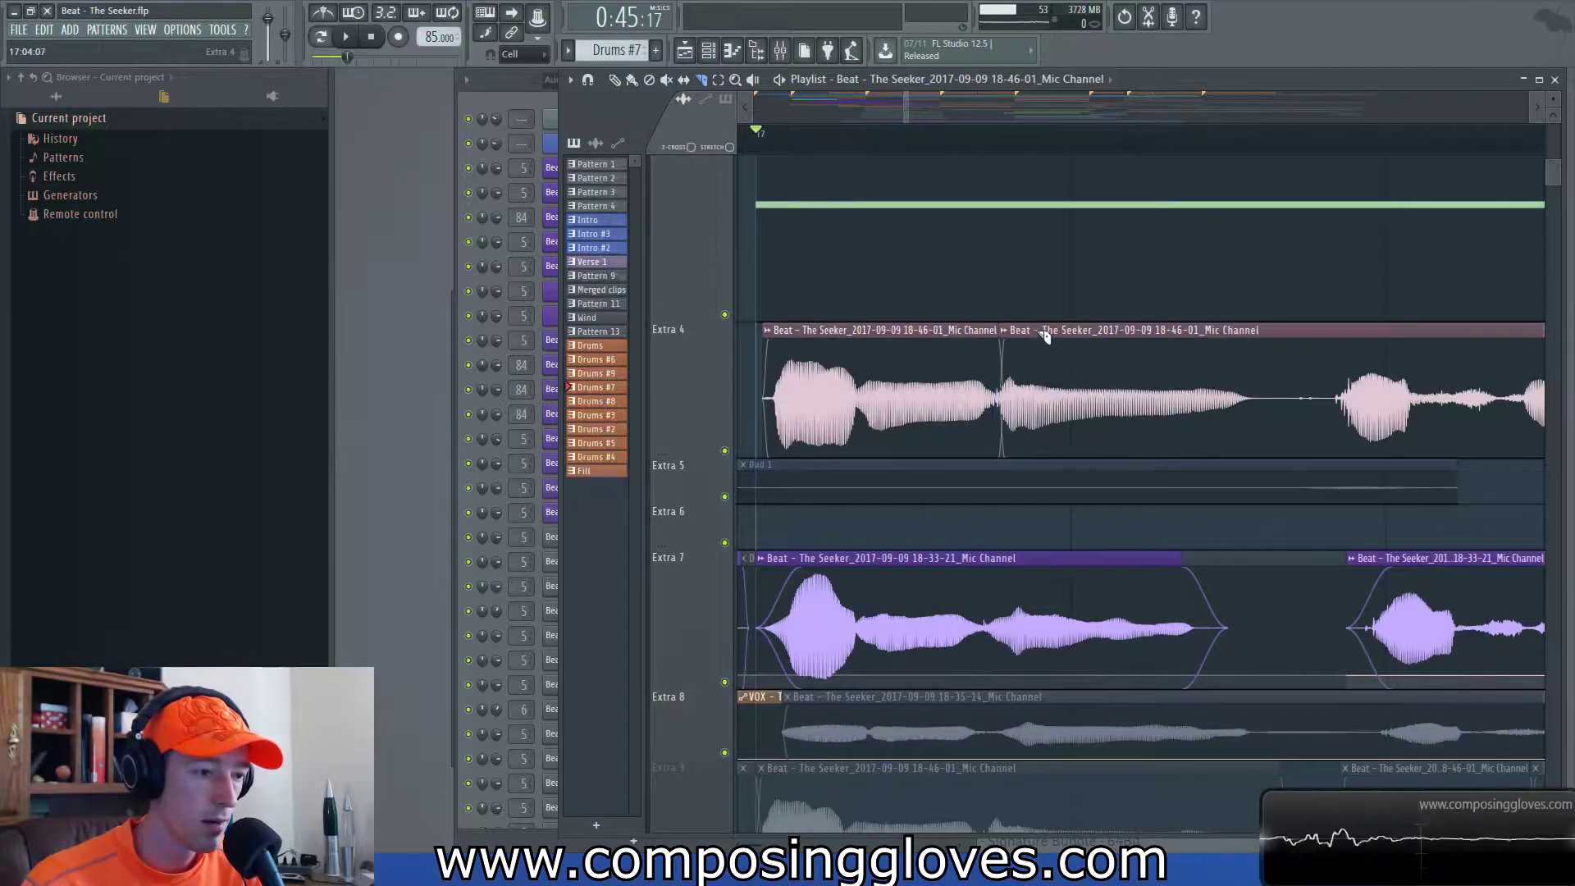
right_click(1044, 337)
left_click(1062, 356)
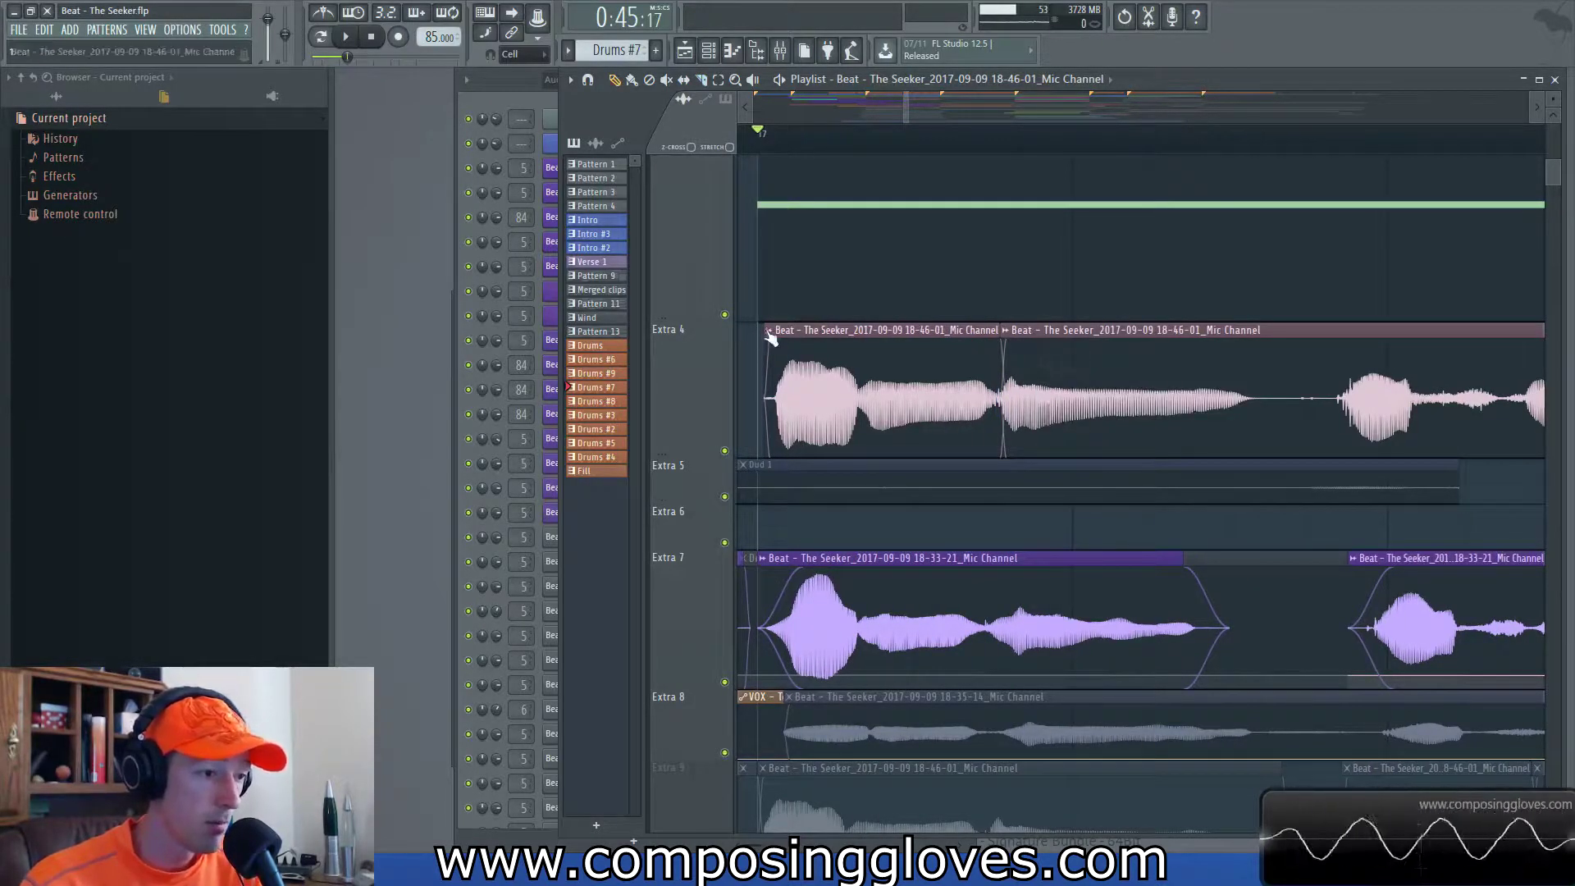
- Make the first Extra 4 slice unique and stretch its end slightly shorter
left_click(769, 330)
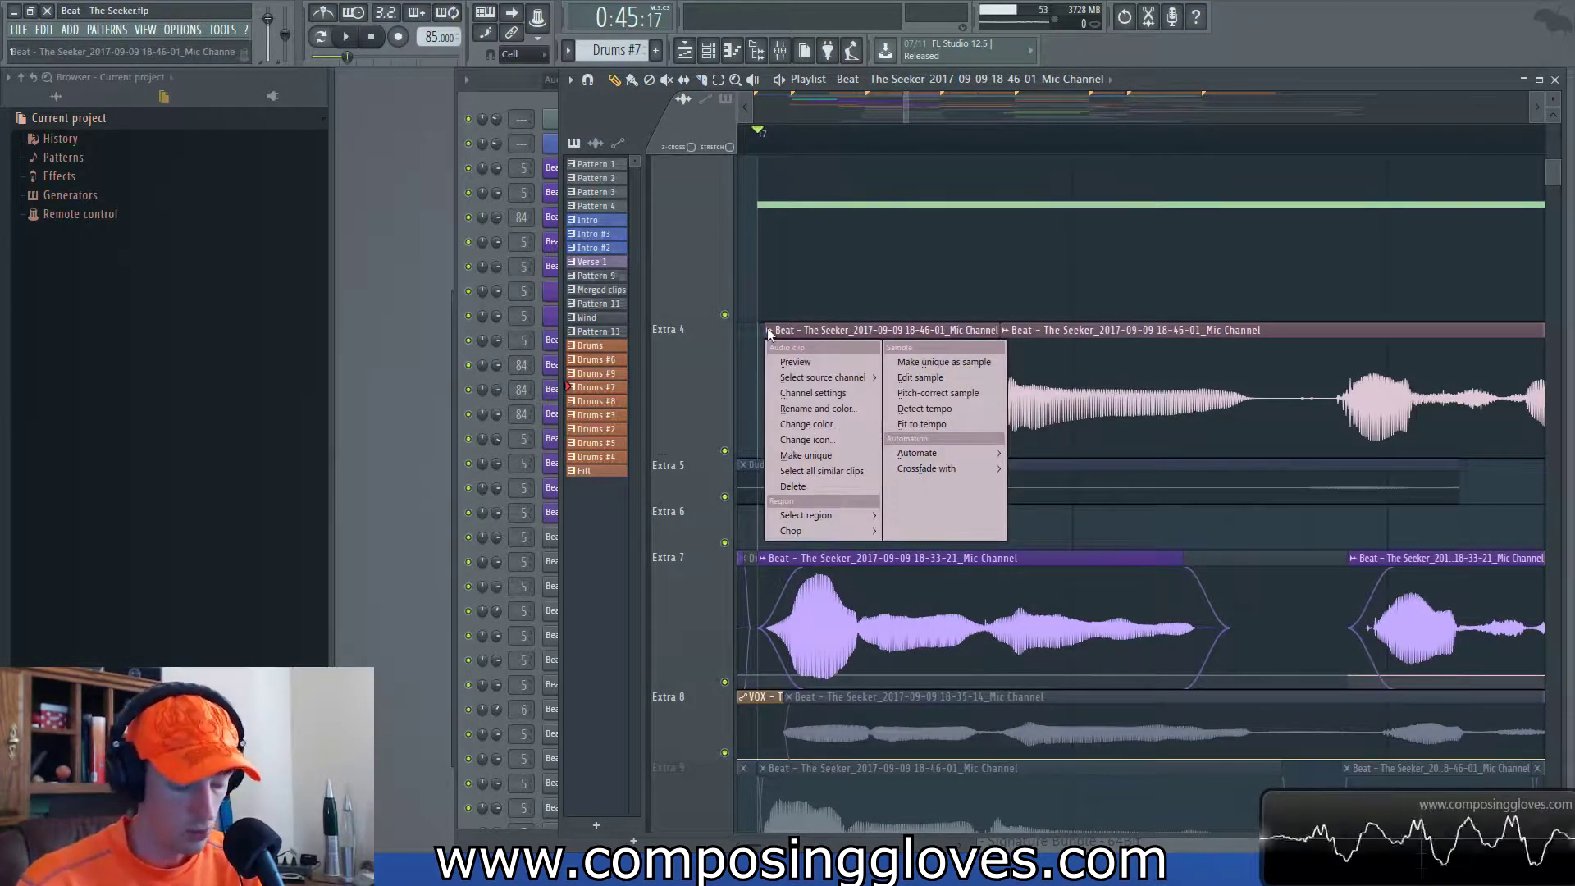
left_click(805, 455)
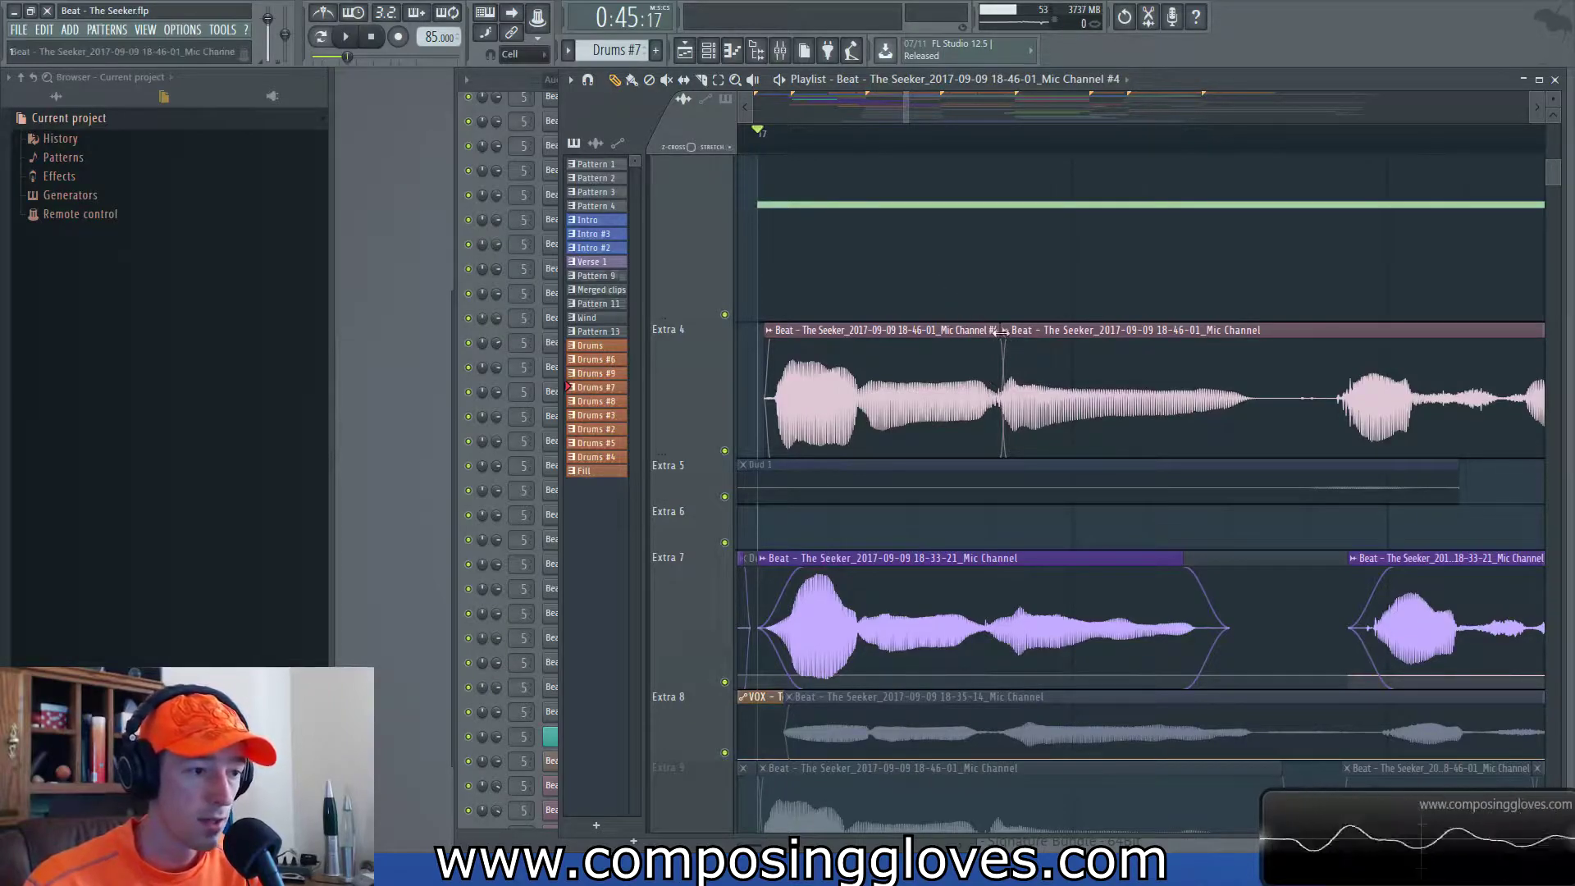
left_click_drag(995, 330, 988, 355)
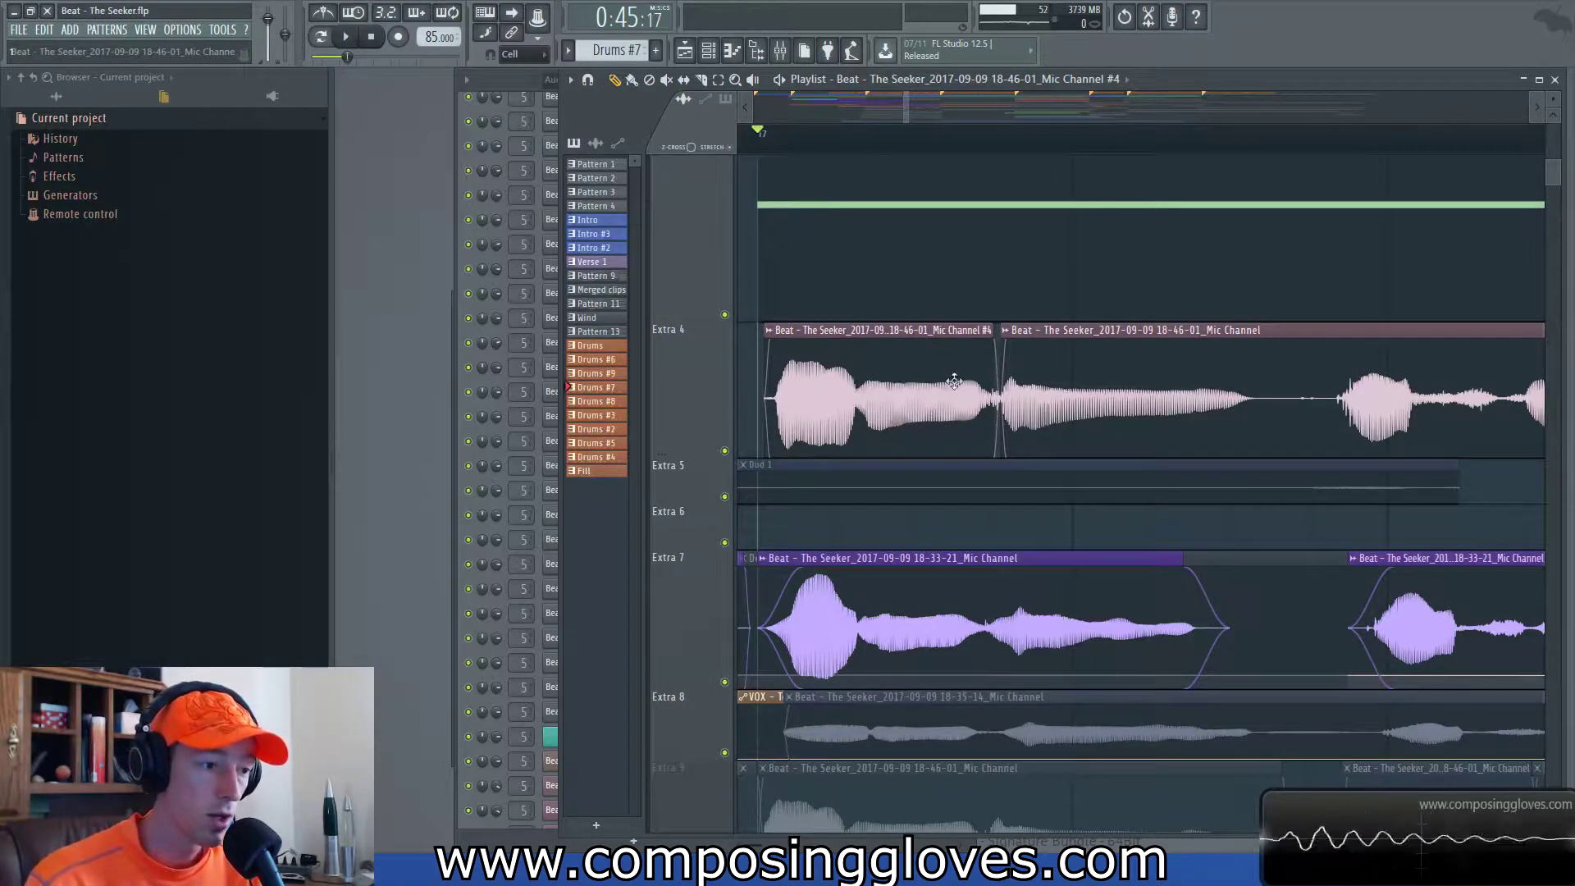
- Set the first Extra 4 slice's time-stretching mode to Stretch, stretch its end slightly shorter, and check it by playback
double_click(863, 387)
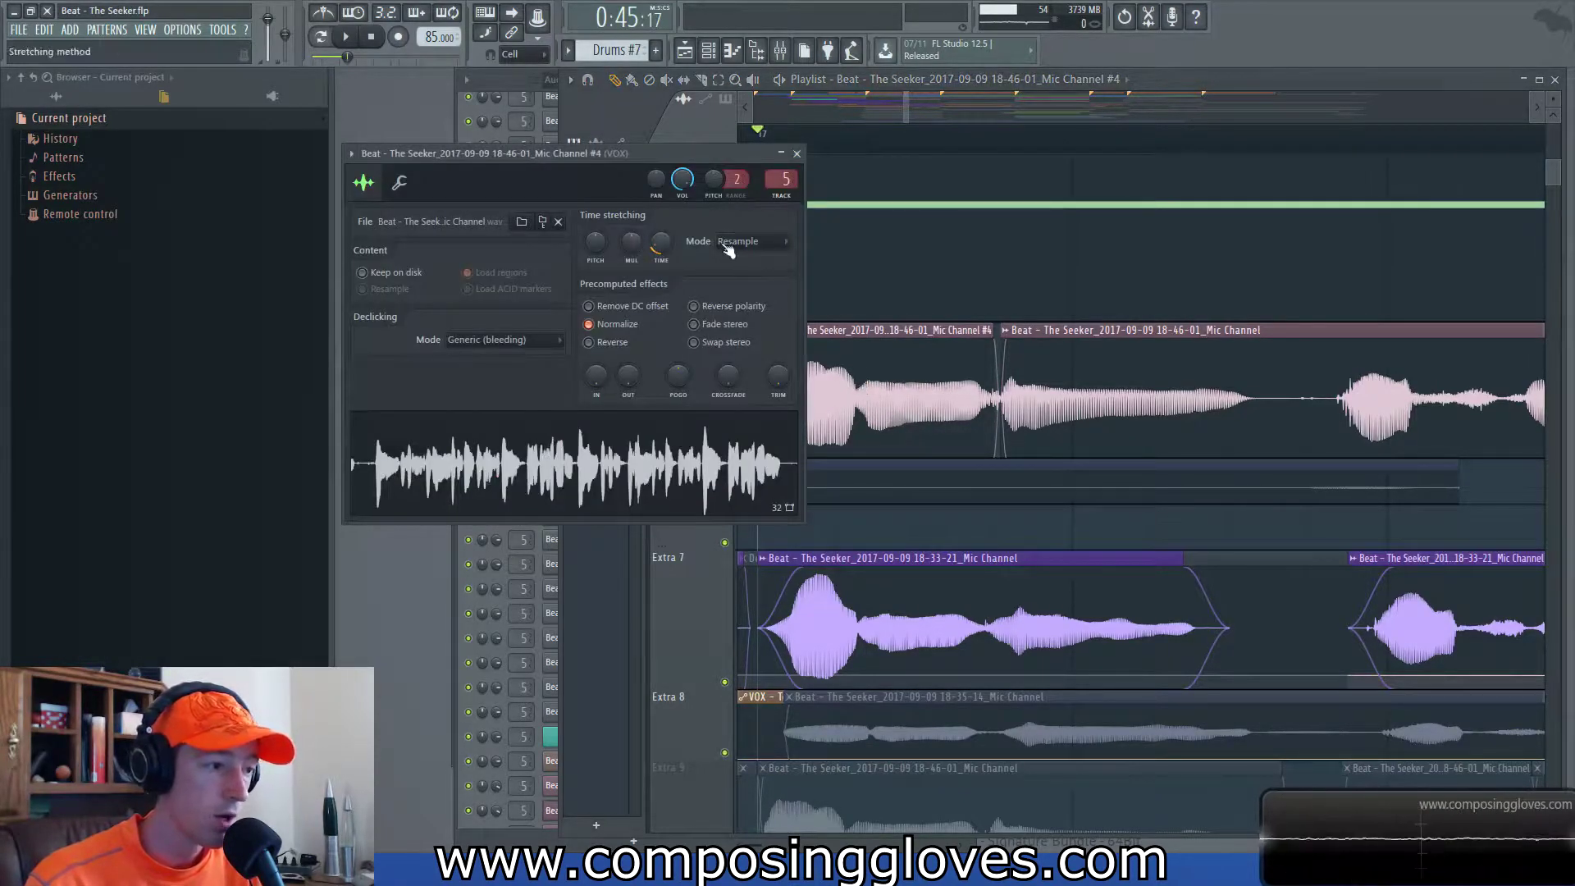
left_click(761, 246)
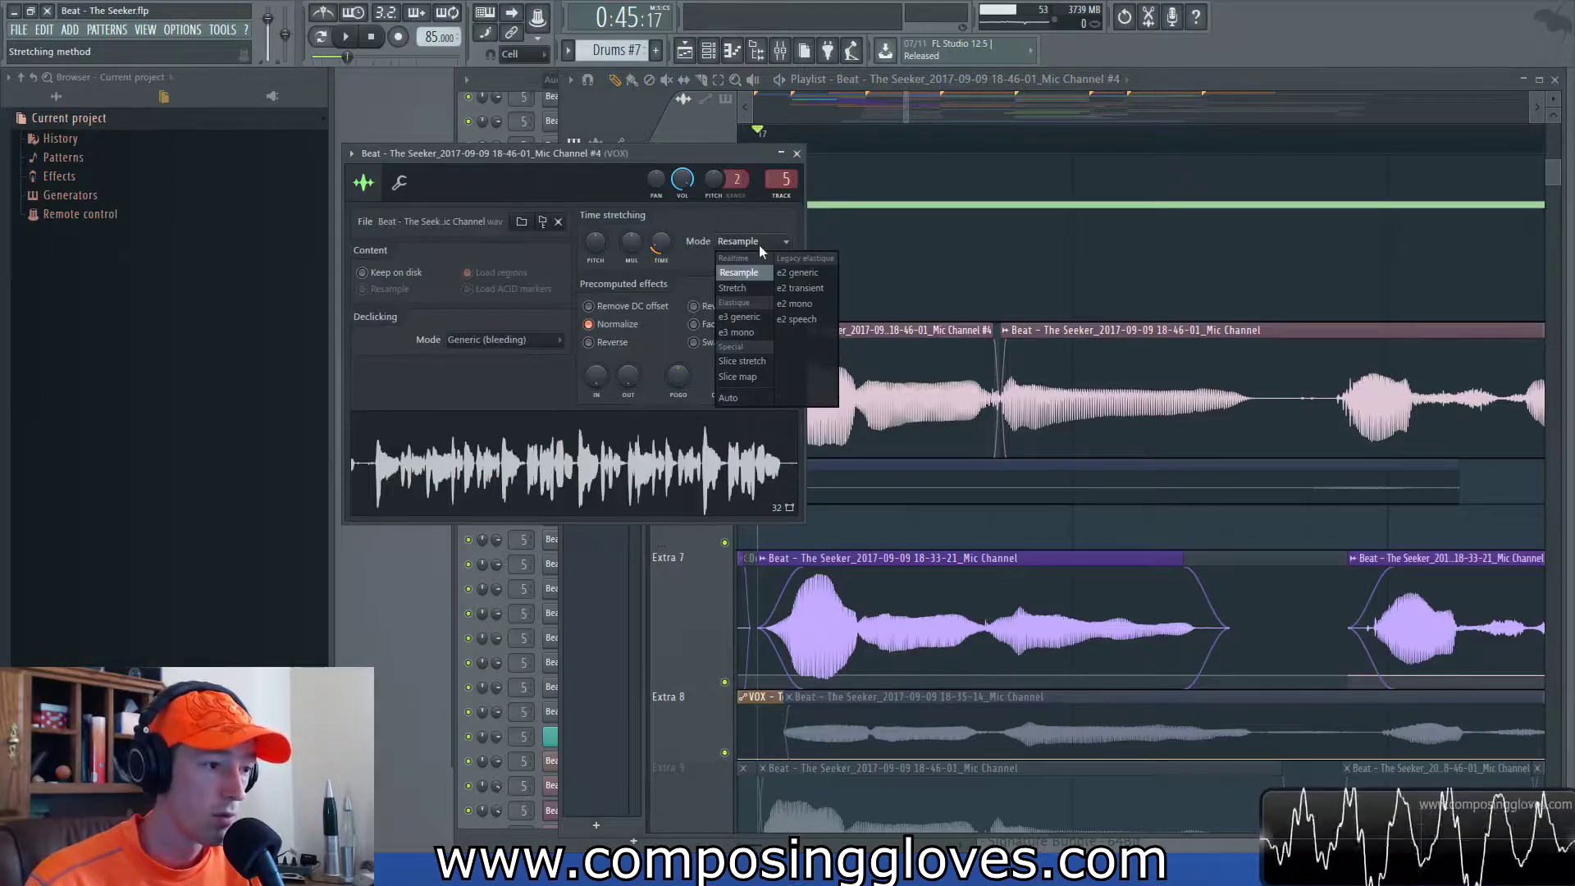
left_click(747, 287)
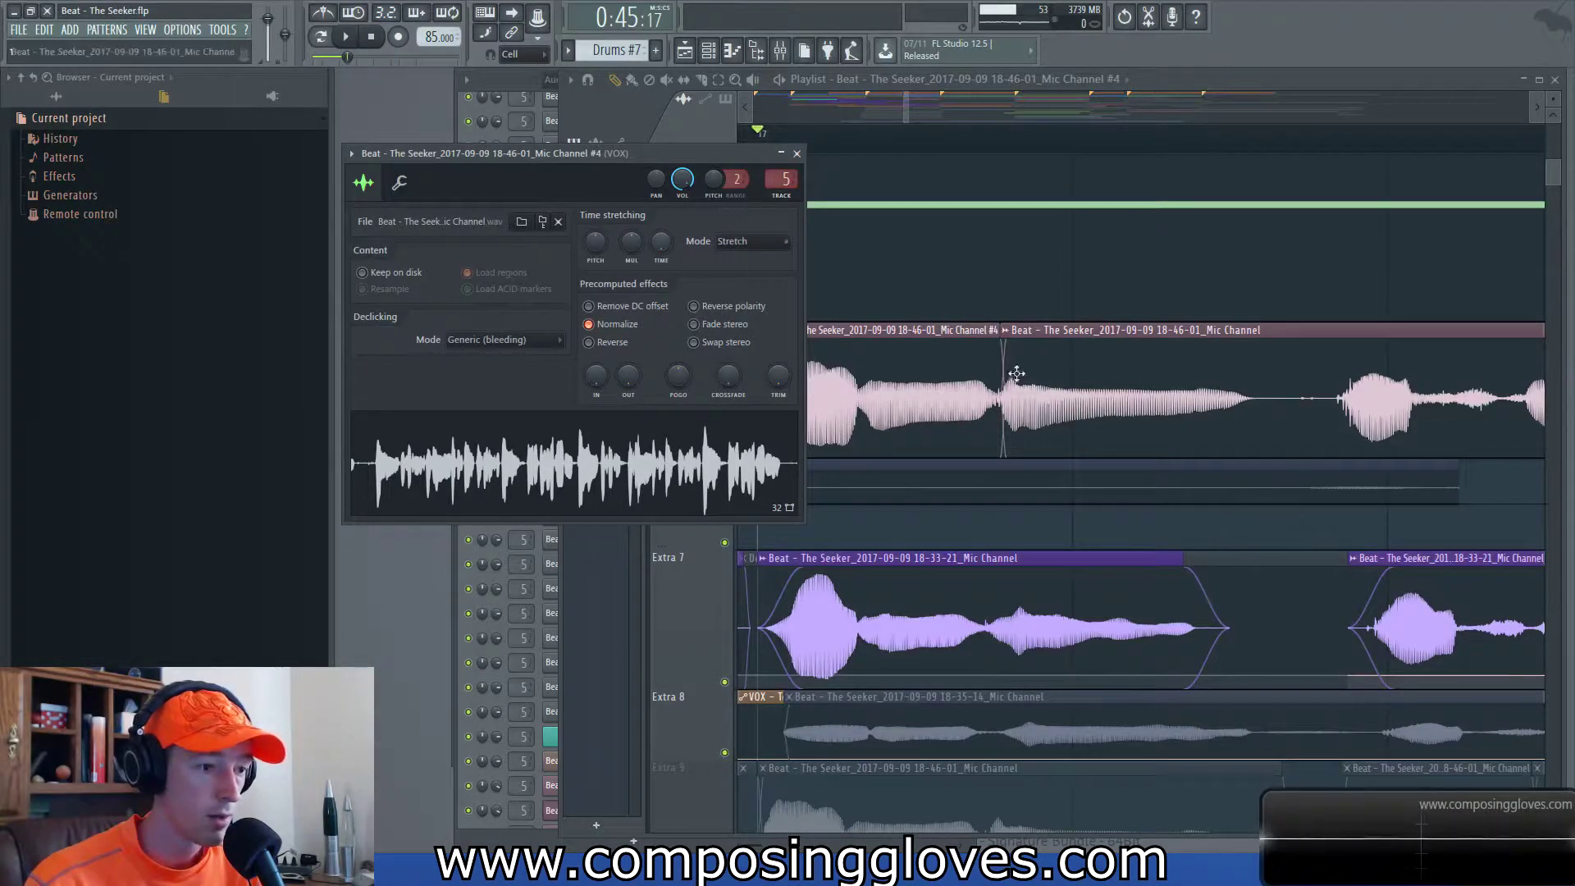
left_click_drag(995, 344, 994, 350)
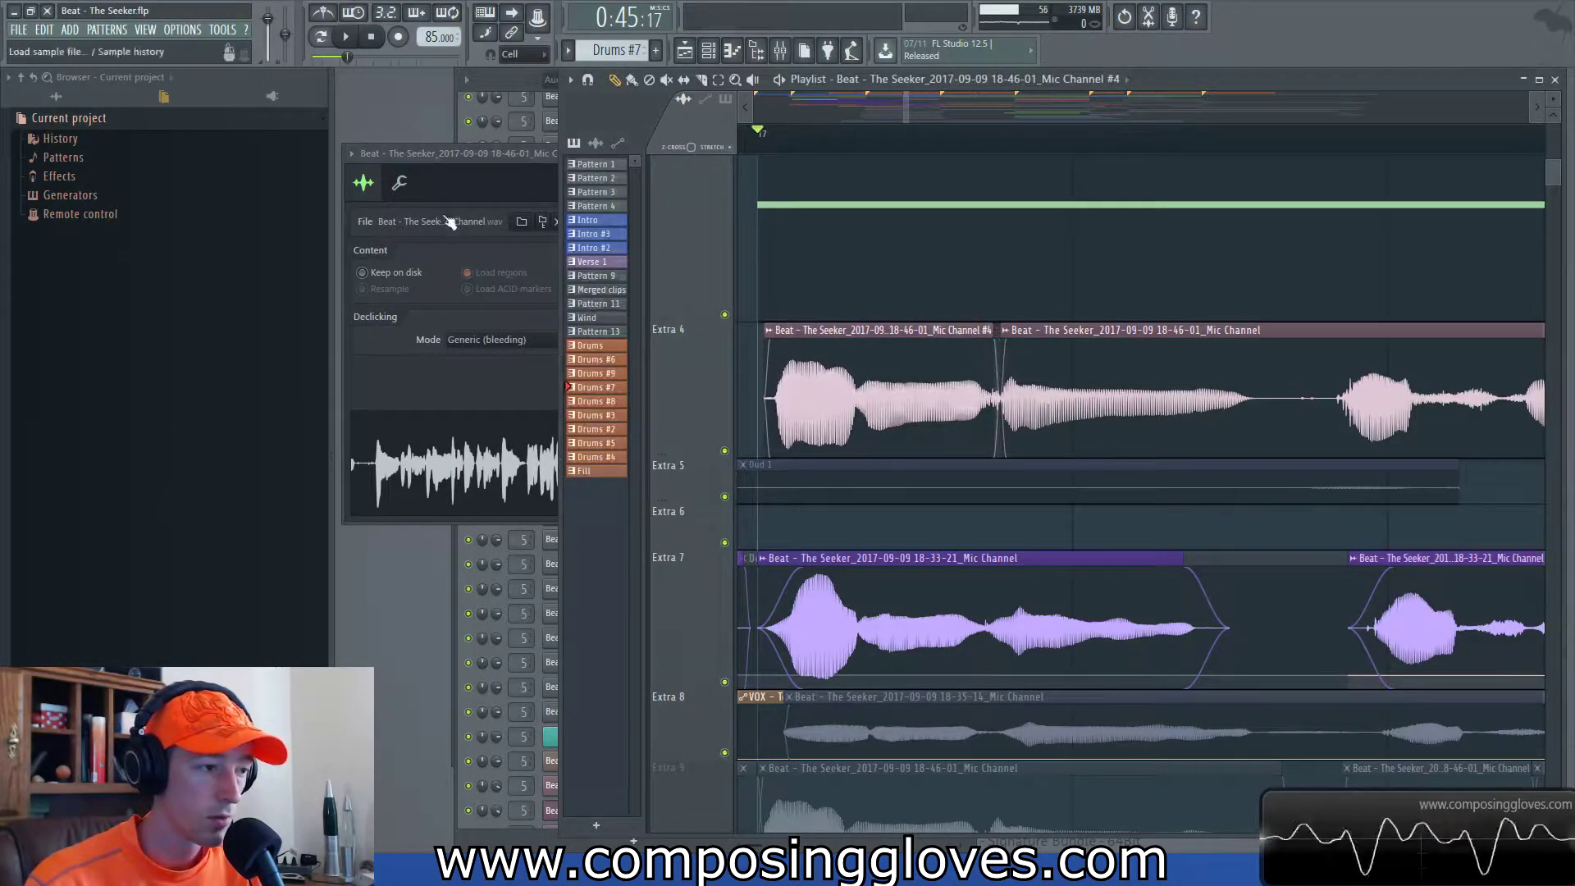
left_click(487, 180)
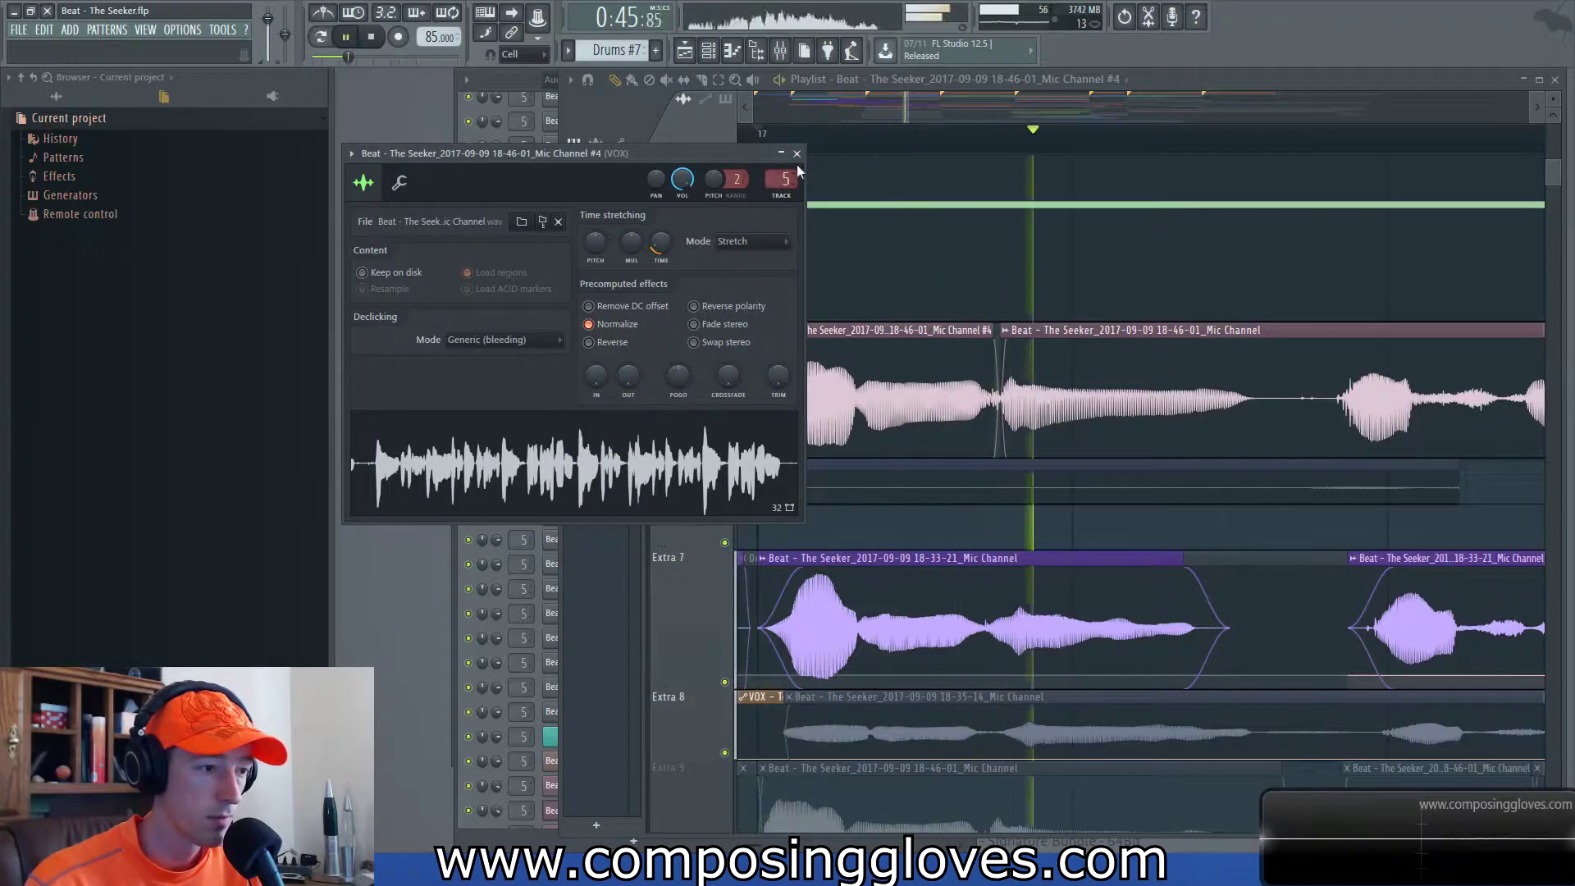
left_click(797, 154)
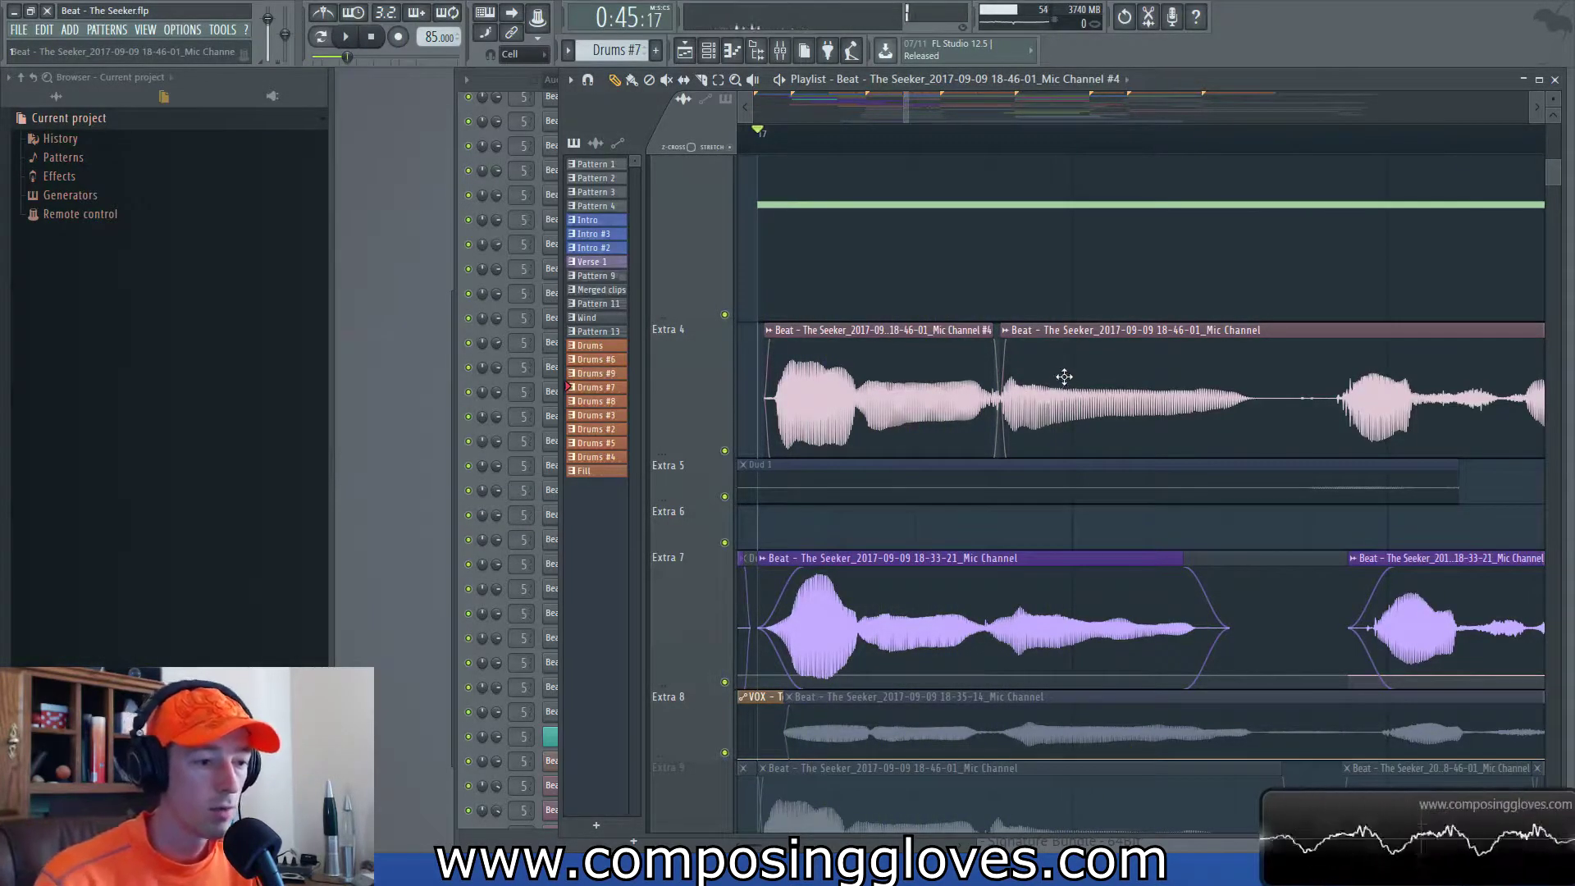
- Slice the Extra 4 vocal in the silence before the second phrase and return to the Draw tool
right_click(1260, 402)
left_click(1281, 571)
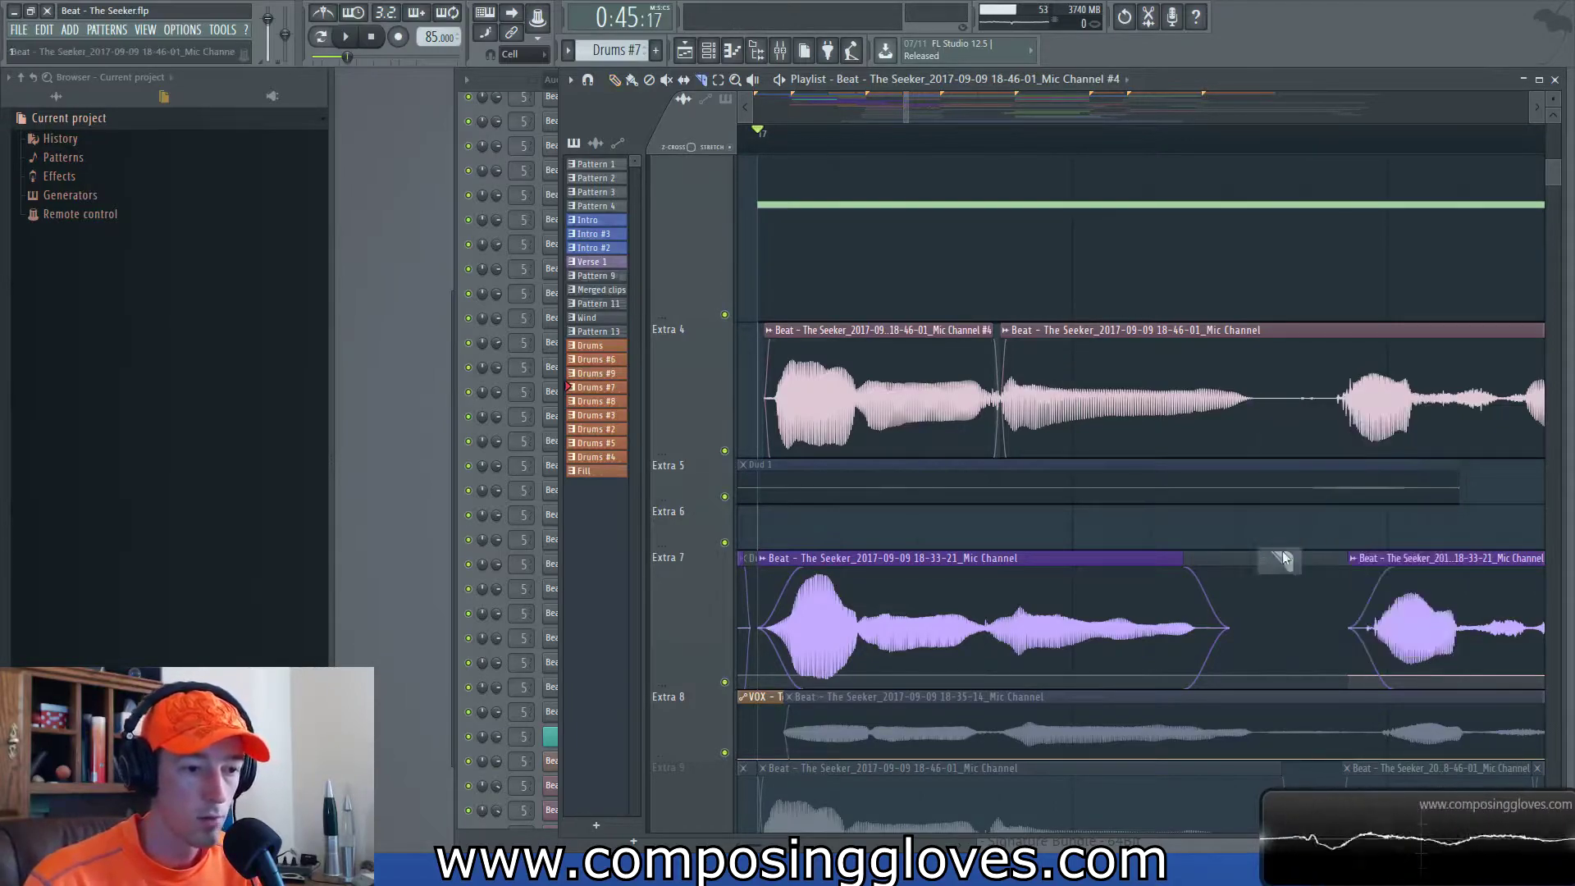
mouse_move(1296, 329)
left_mouse_down()
mouse_move(1301, 440)
mouse_move(1277, 470)
mouse_move(1285, 459)
left_mouse_up()
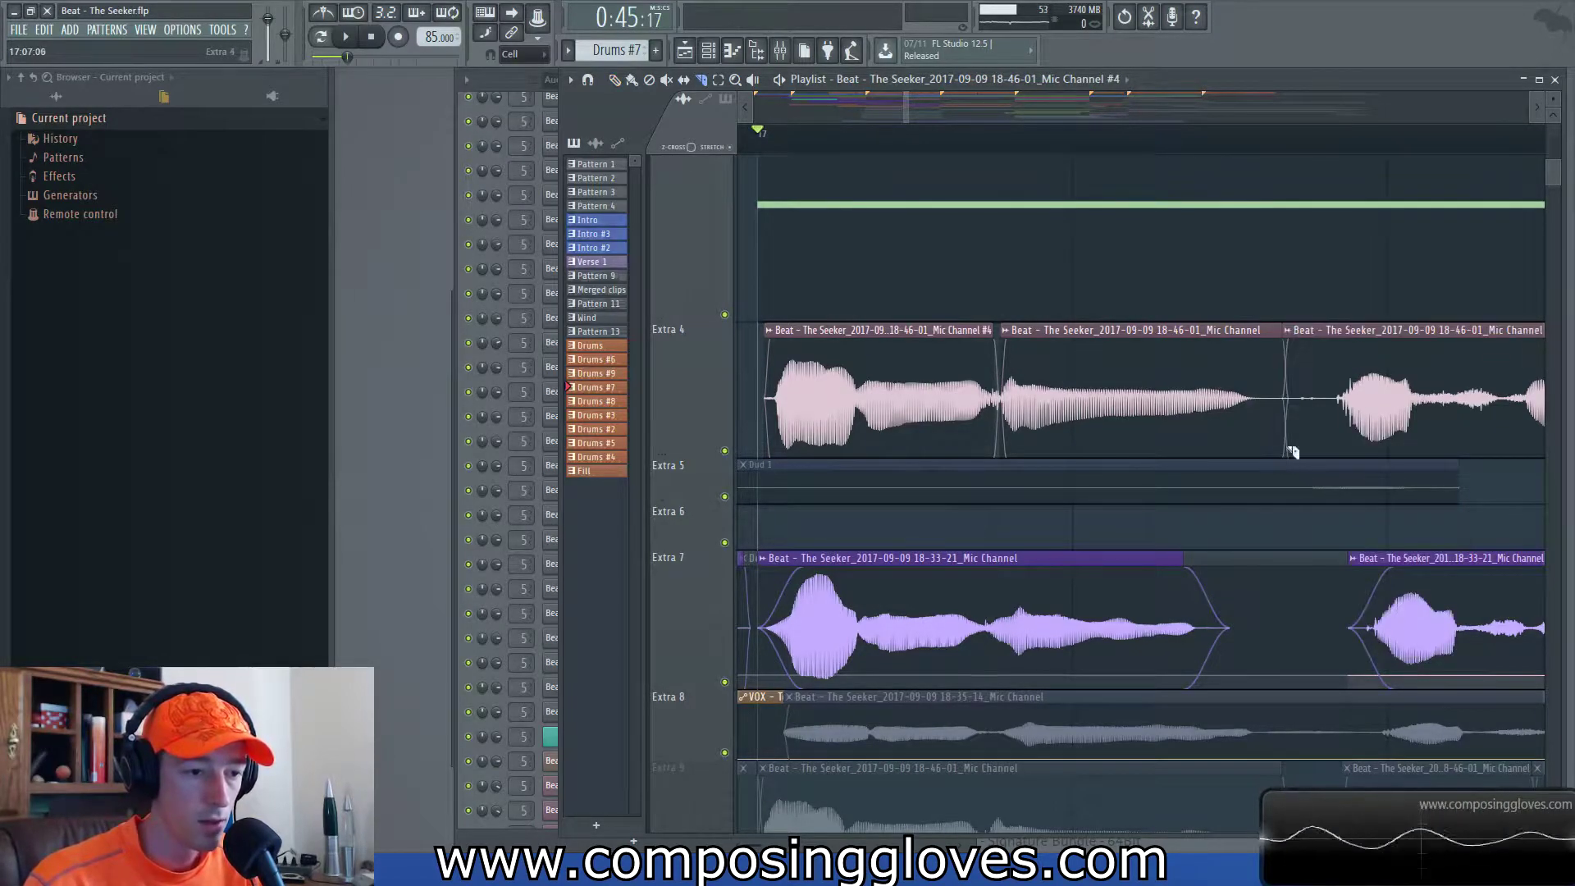
right_click(1277, 367)
left_click(1312, 378)
- Move the second Extra 4 slice slightly earlier to meet the first slice, and play from bar 17 to check it
left_click_drag(1405, 465, 1165, 478)
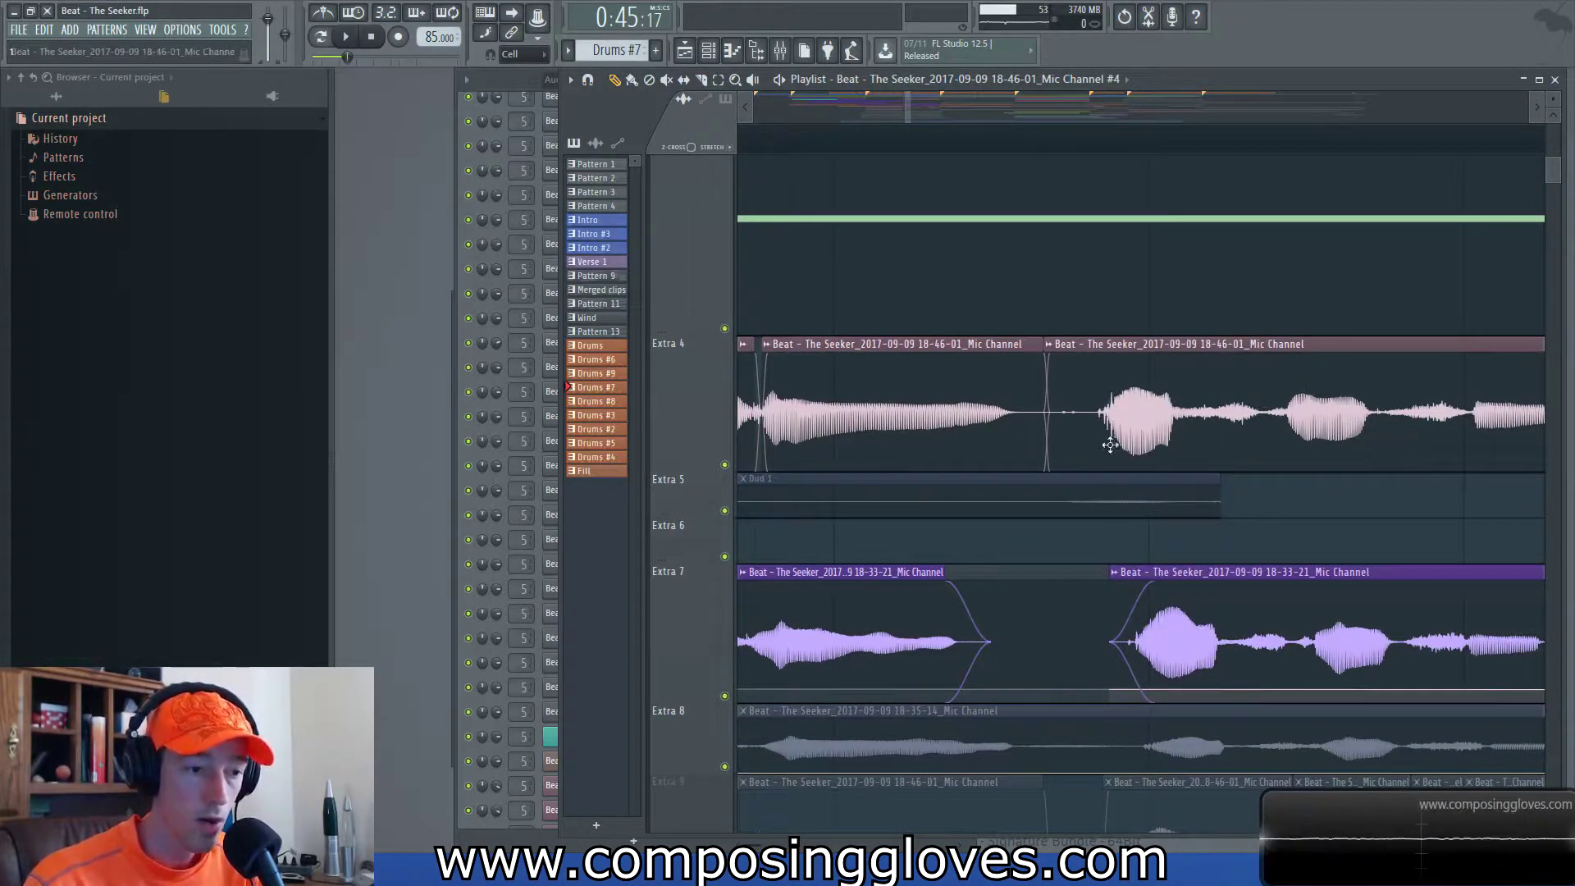
scroll(1214, 480, "left", 1)
scroll(1212, 478, "left", 2)
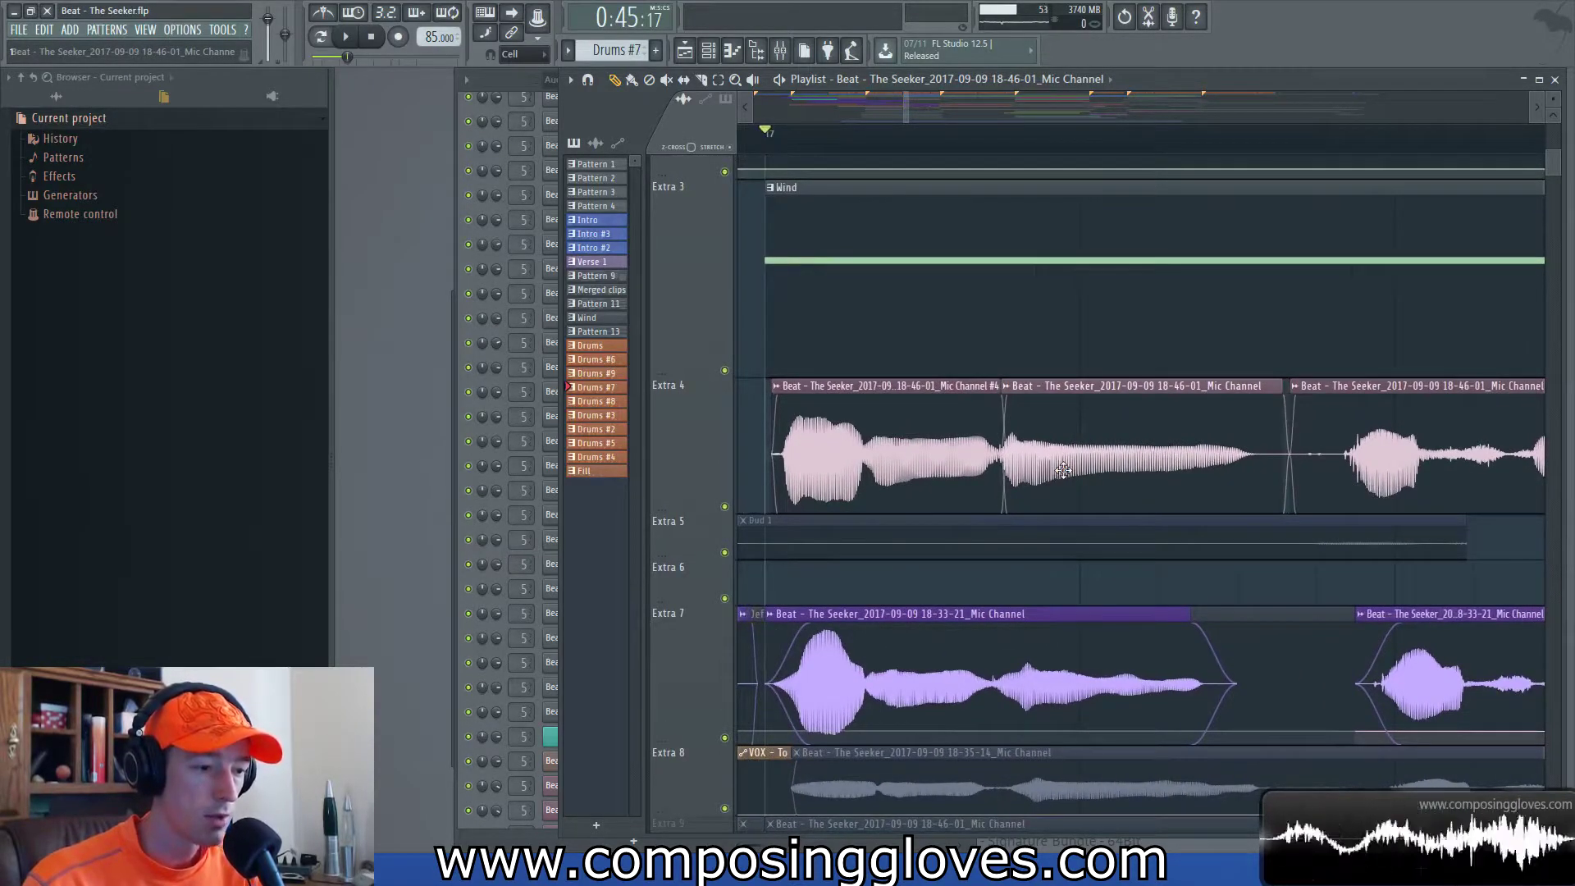
key("space")
key("space")
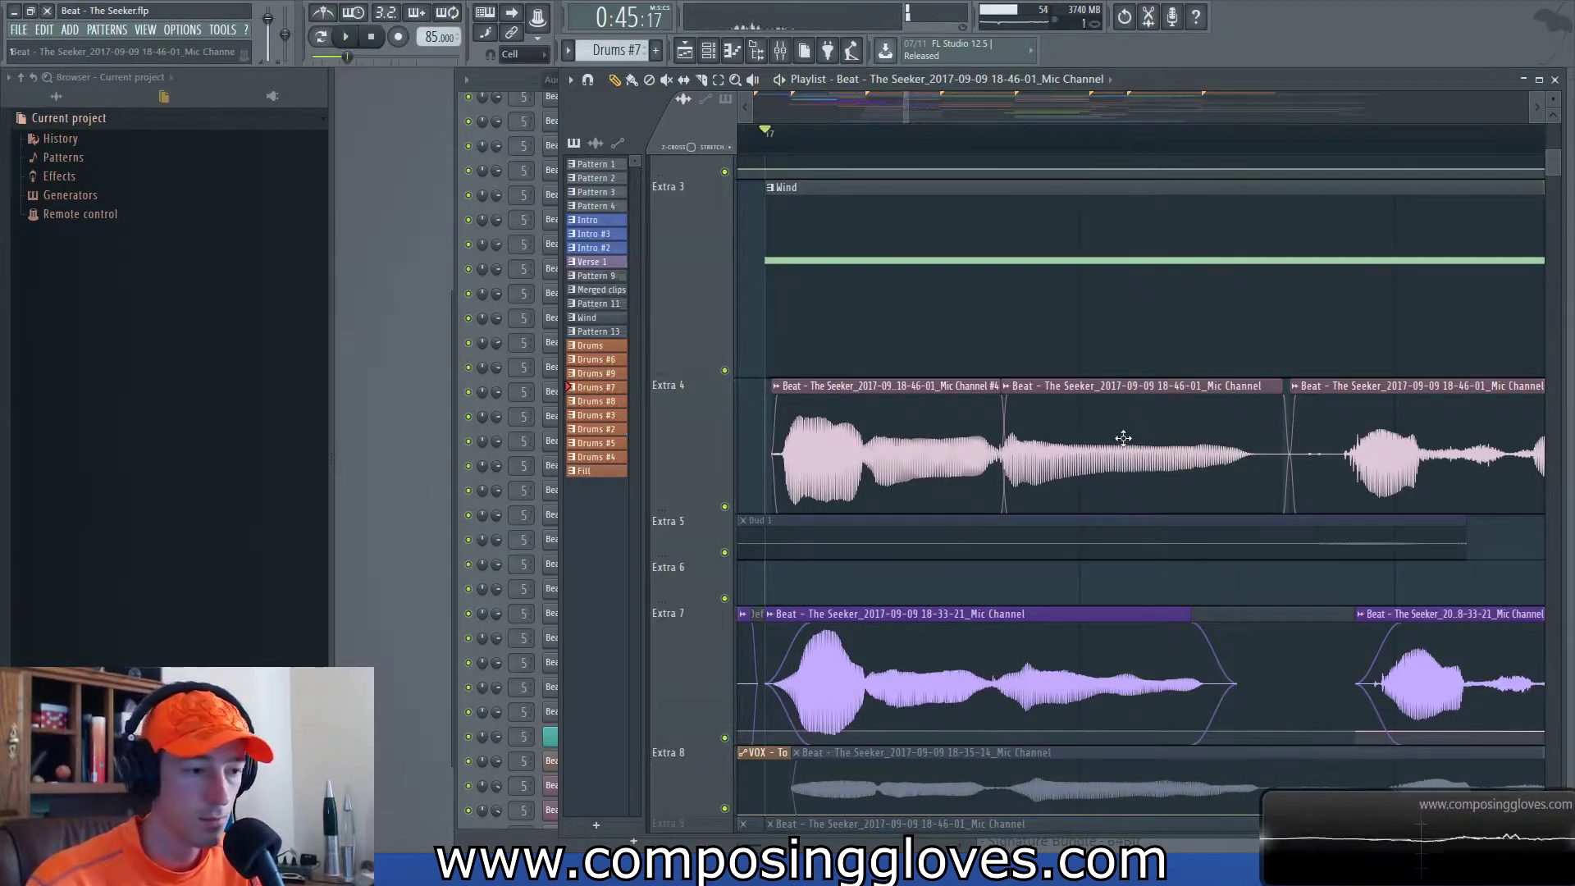
left_click_drag(1123, 438, 1114, 457)
key("space")
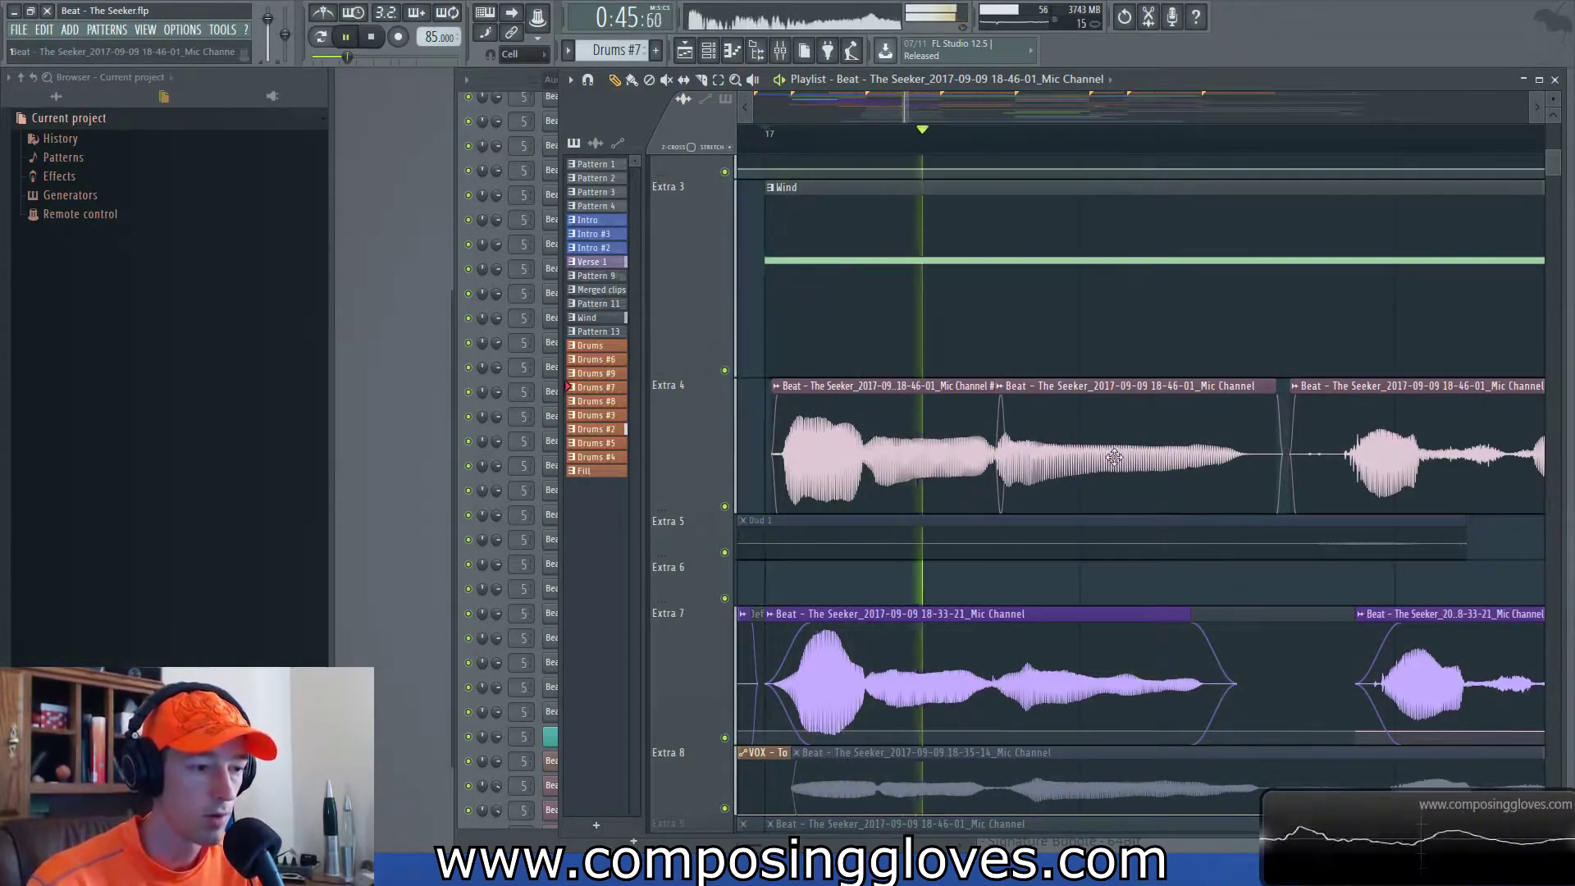
key("space")
- Slice the Extra 4 vocal just before bar 18 and move the second phrase's clip slightly later to match Extra 7
left_click_drag(1205, 430, 811, 360)
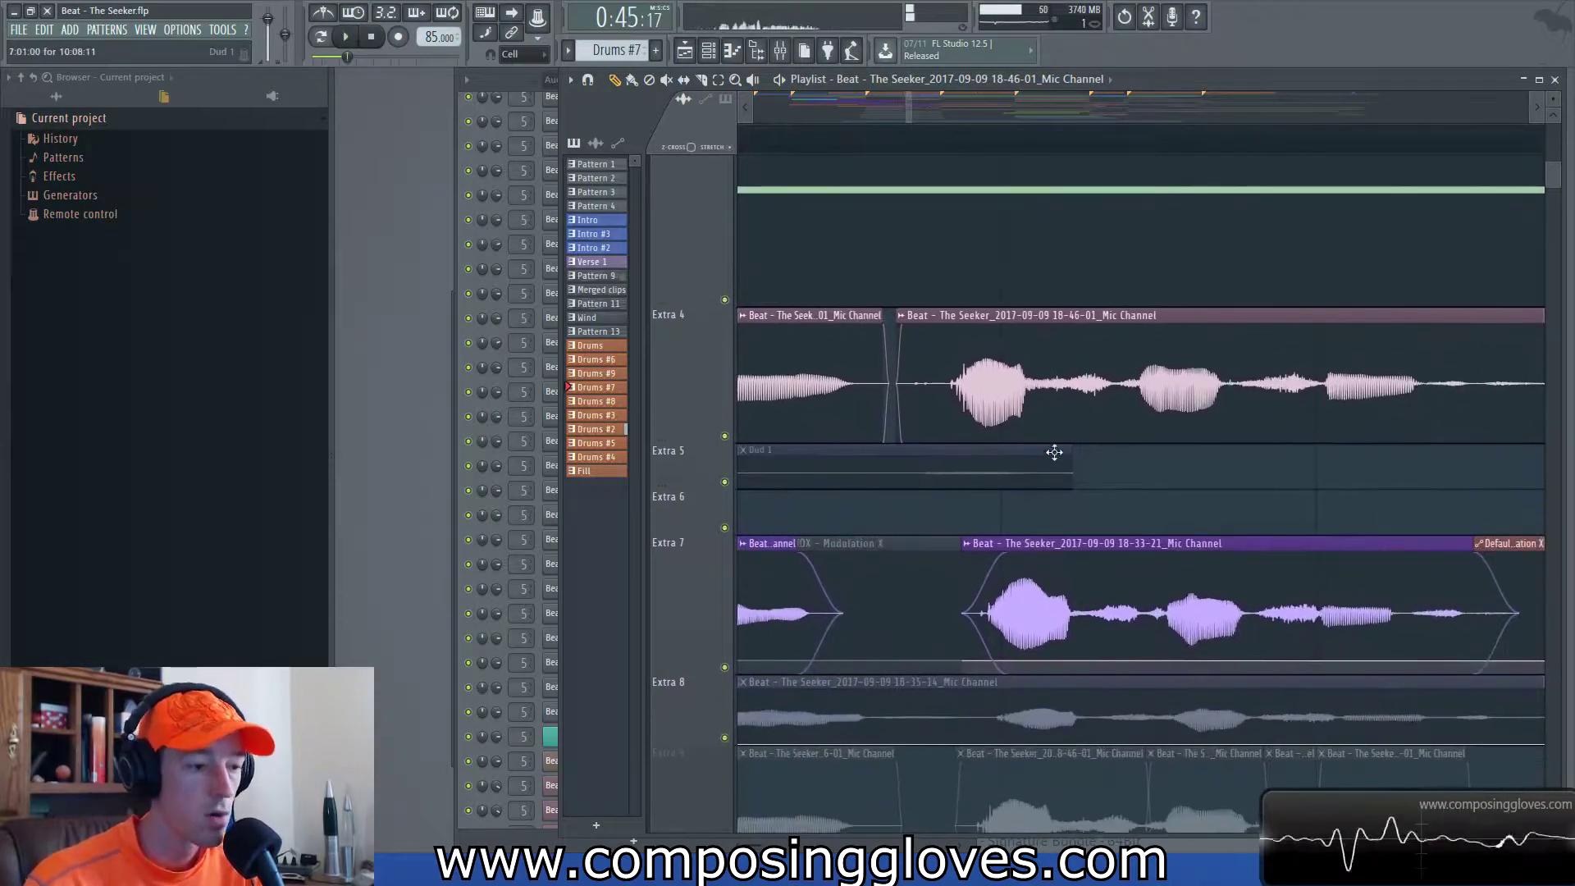
left_click_drag(1032, 388, 843, 385)
left_click_drag(1425, 450, 1427, 366)
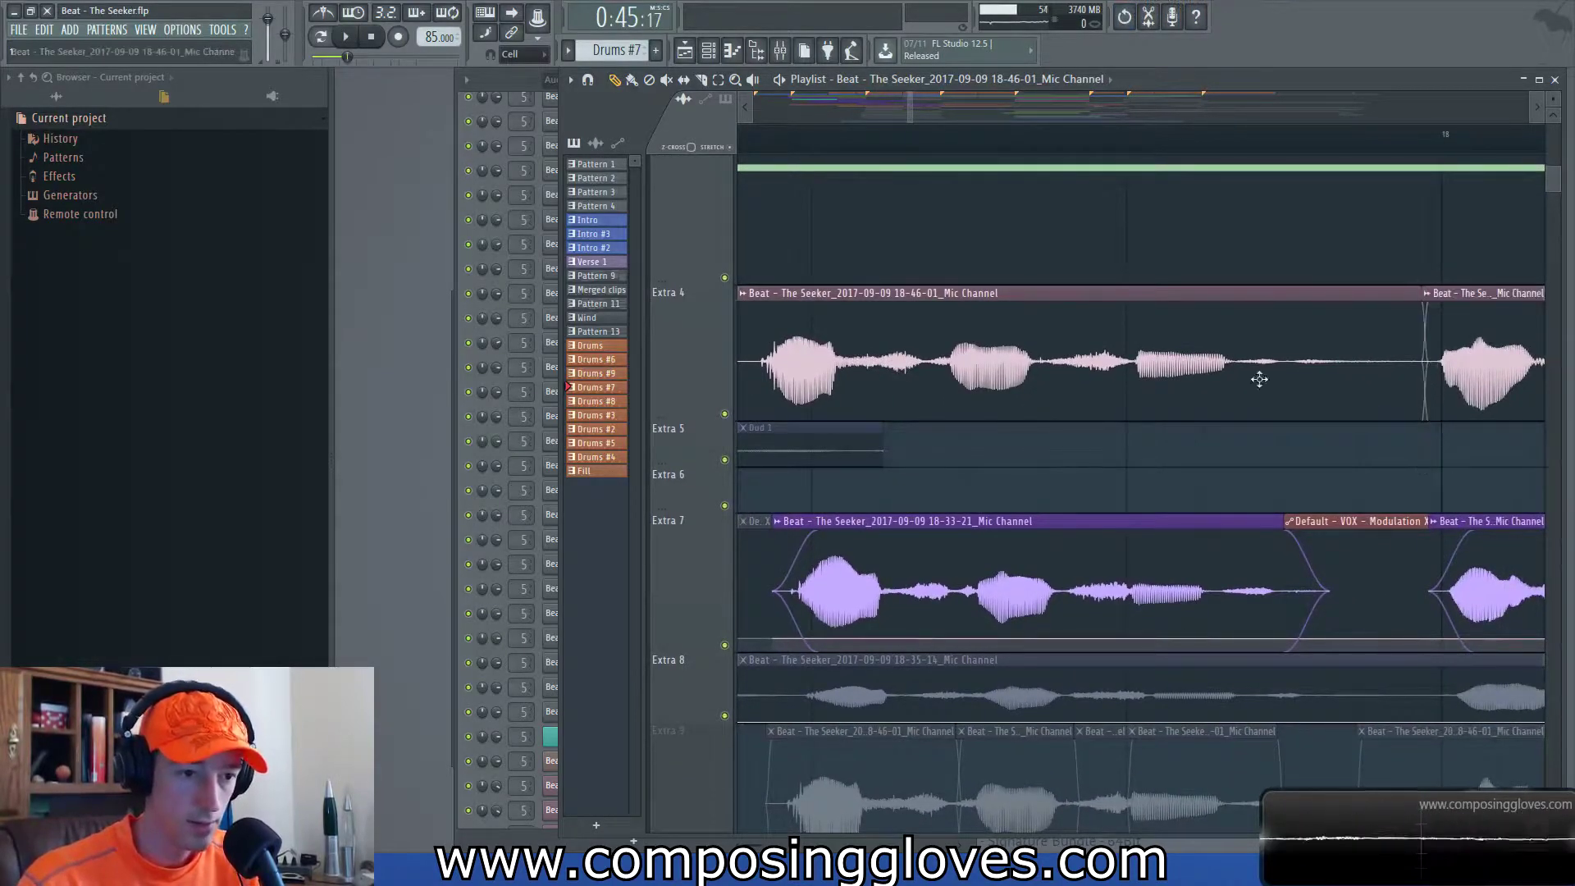
scroll(1306, 383, "right", 4)
scroll(1148, 369, "right", 2)
scroll(1104, 380, "up", 1)
left_click_drag(1105, 374, 1144, 408)
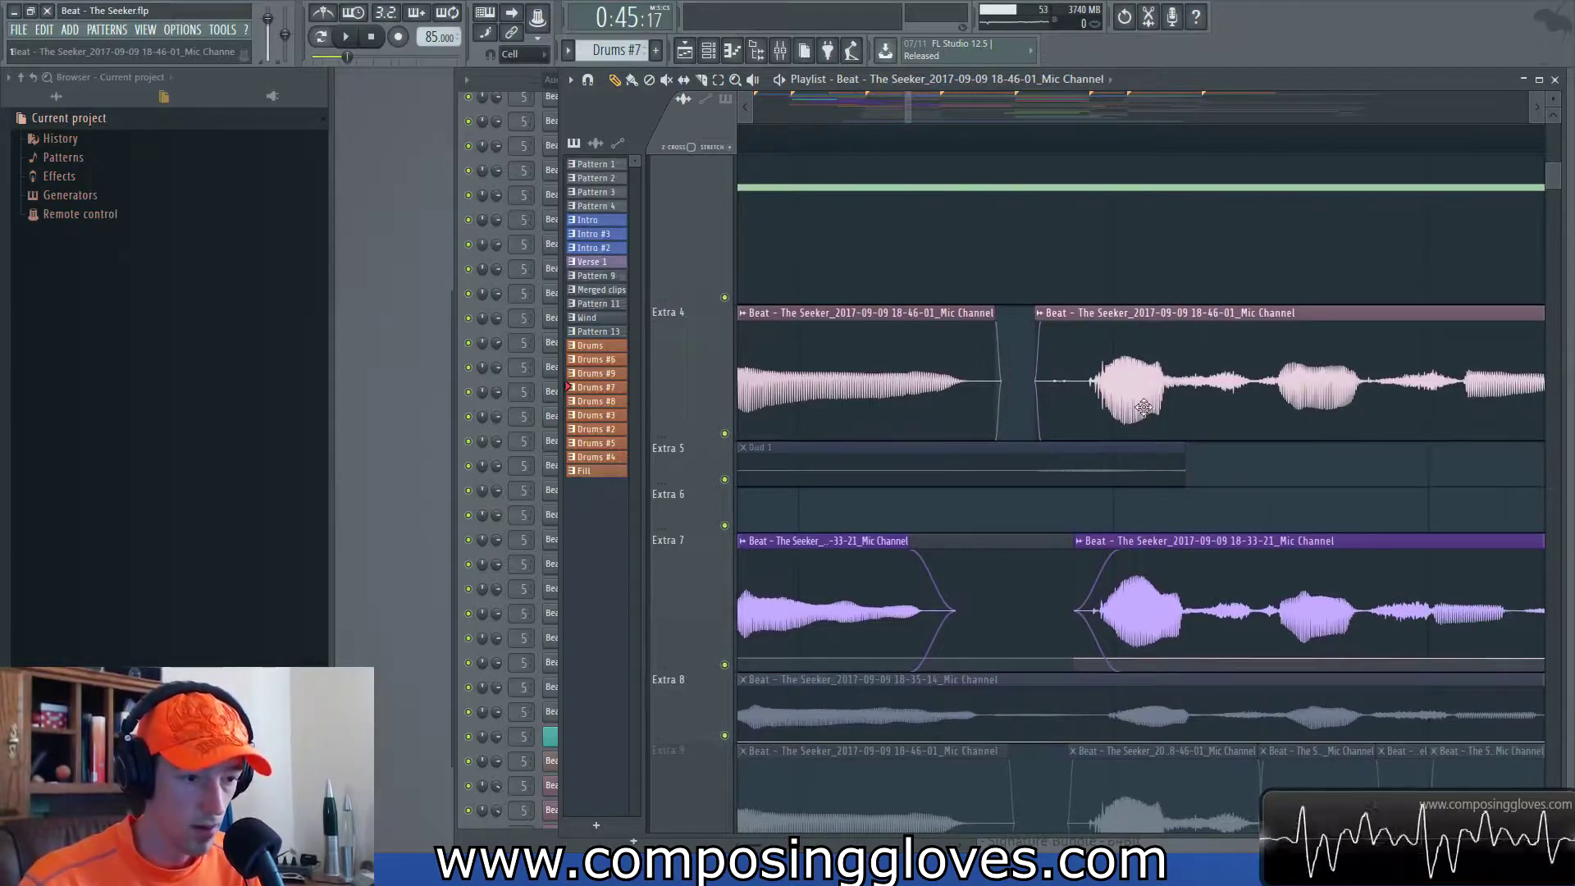
- Slice the second Extra 4 phrase on both sides of the quiet syllable before its last sustained note
scroll(1148, 410, "right", 3)
scroll(1149, 411, "down", 2)
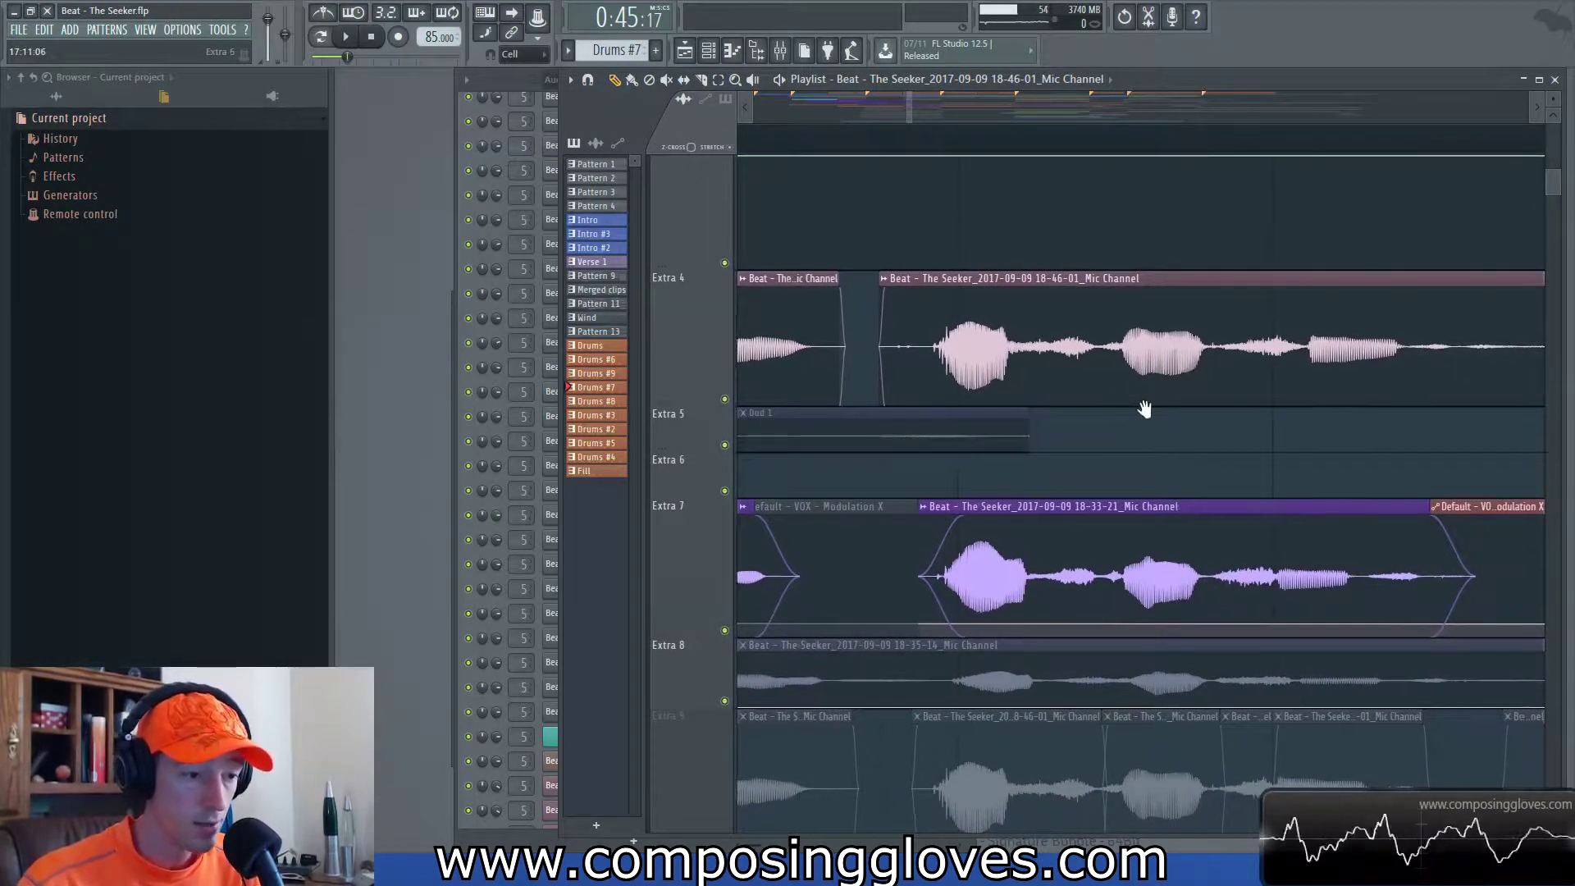
scroll(1148, 410, "right", 1)
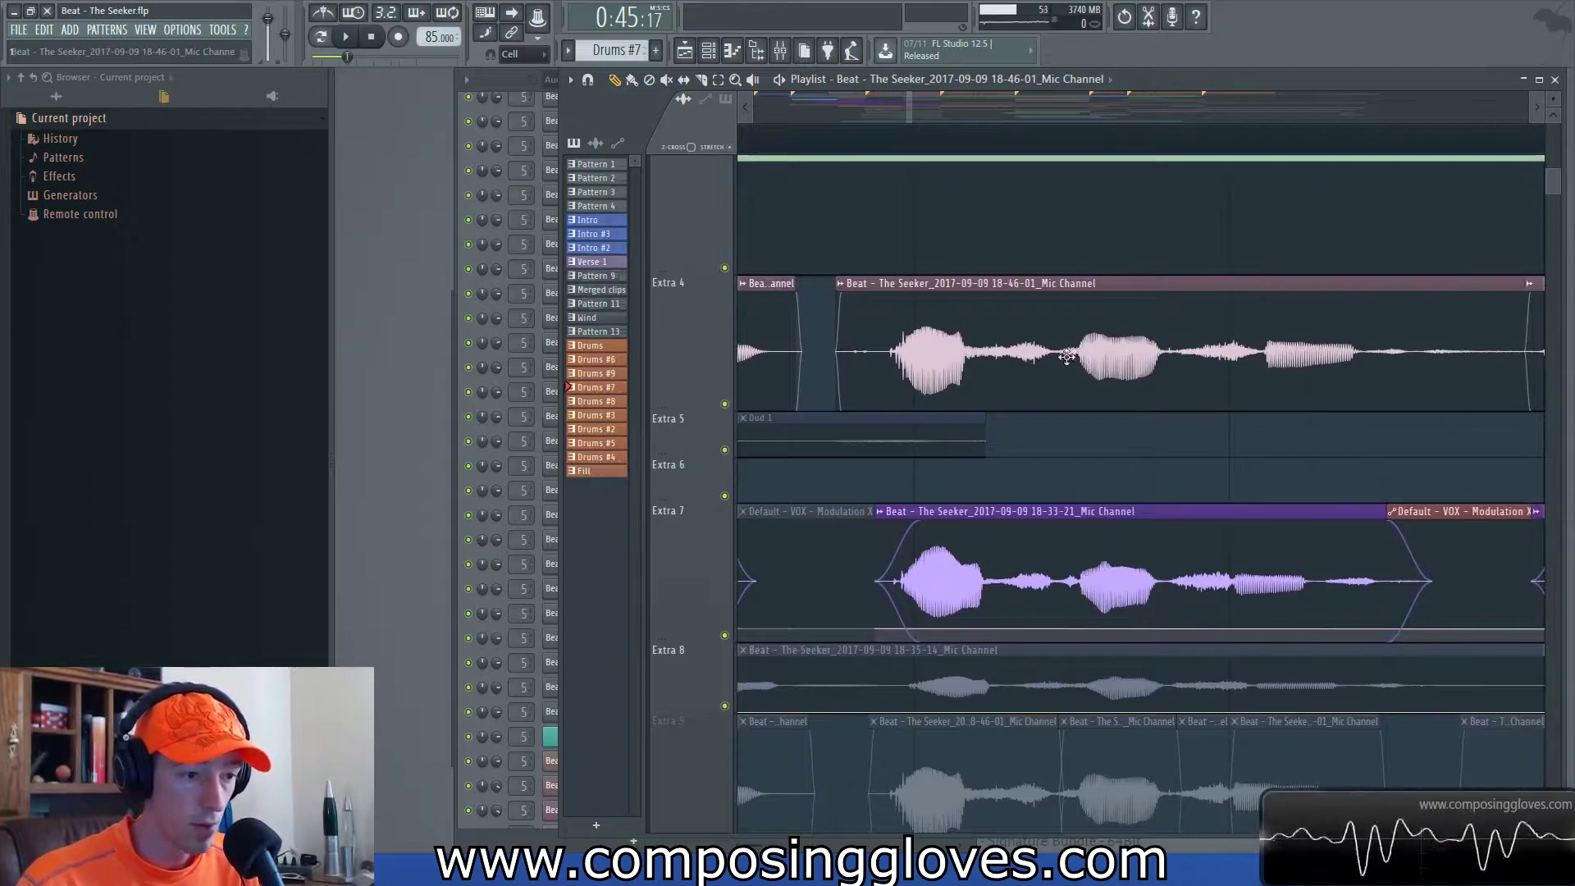
scroll(1100, 397, "right", 4)
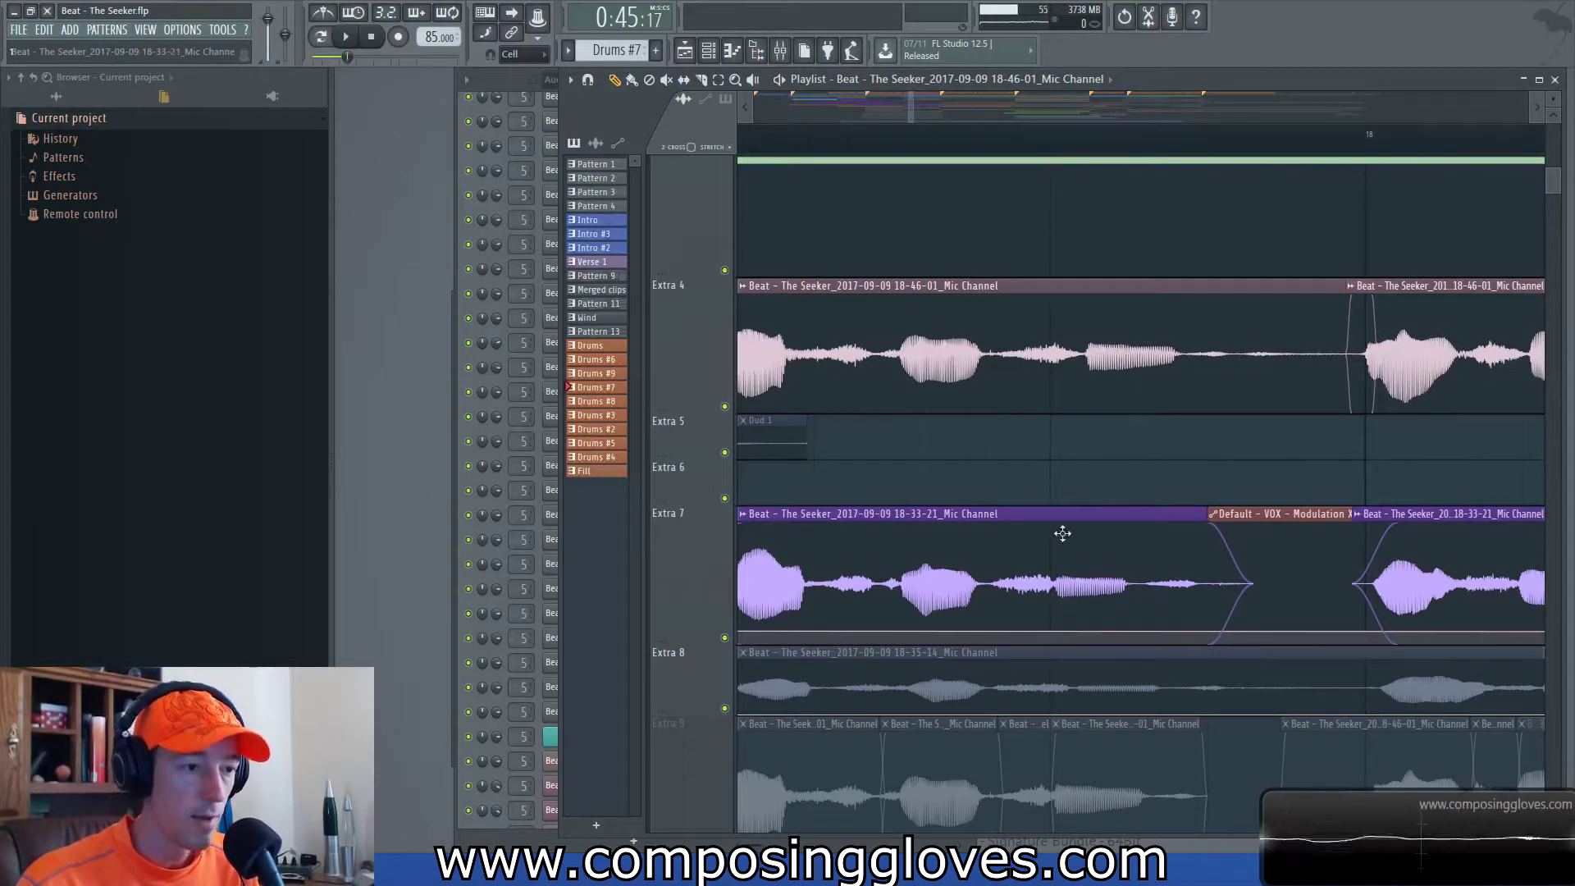
left_click_drag(1014, 436, 993, 377)
left_click_drag(1090, 444, 1084, 361)
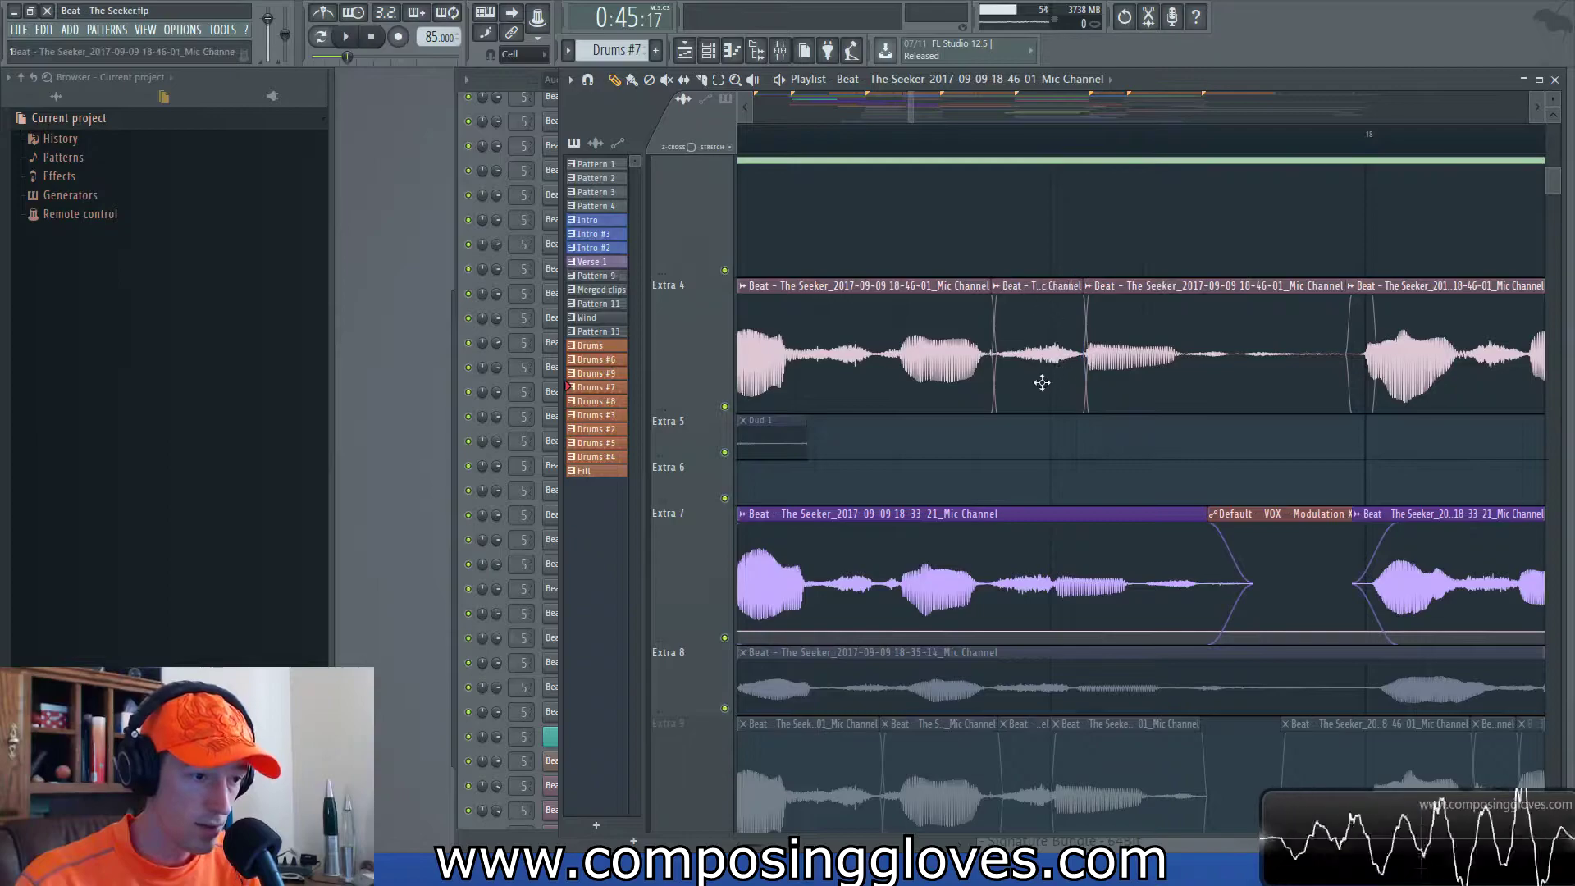
- Play the vocals from the start of the short Extra 4 slice to check their timing, and stop playback
left_click(988, 138)
key("space")
left_click(987, 138)
key("space")
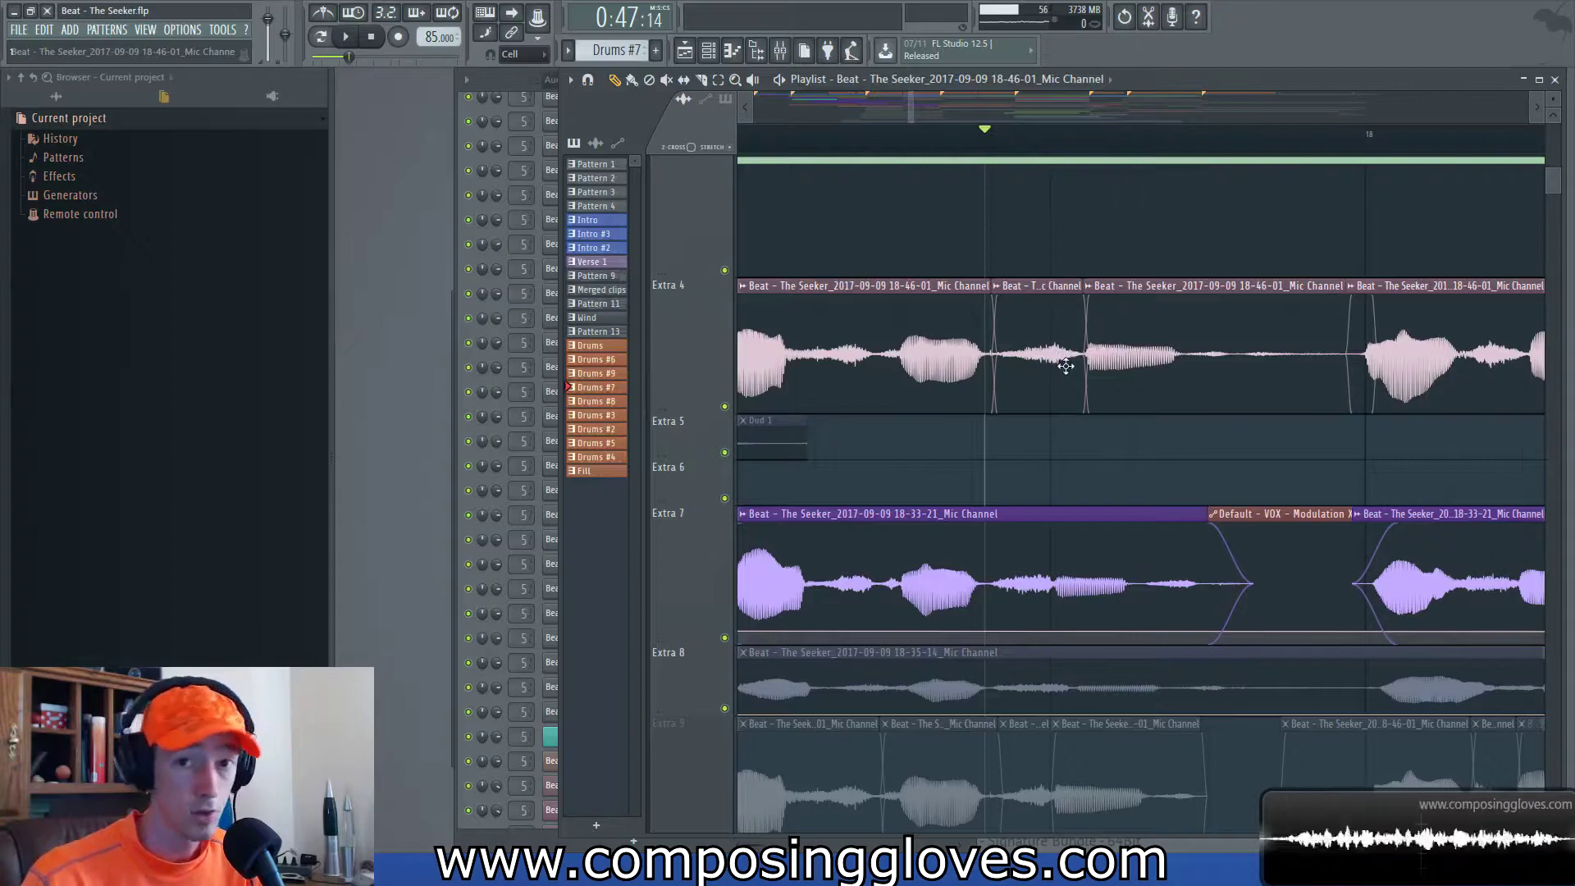
- Set the time-stretching mode of the short Extra 4 slice's channel to Stretch and close the channel settings
right_click(1059, 341)
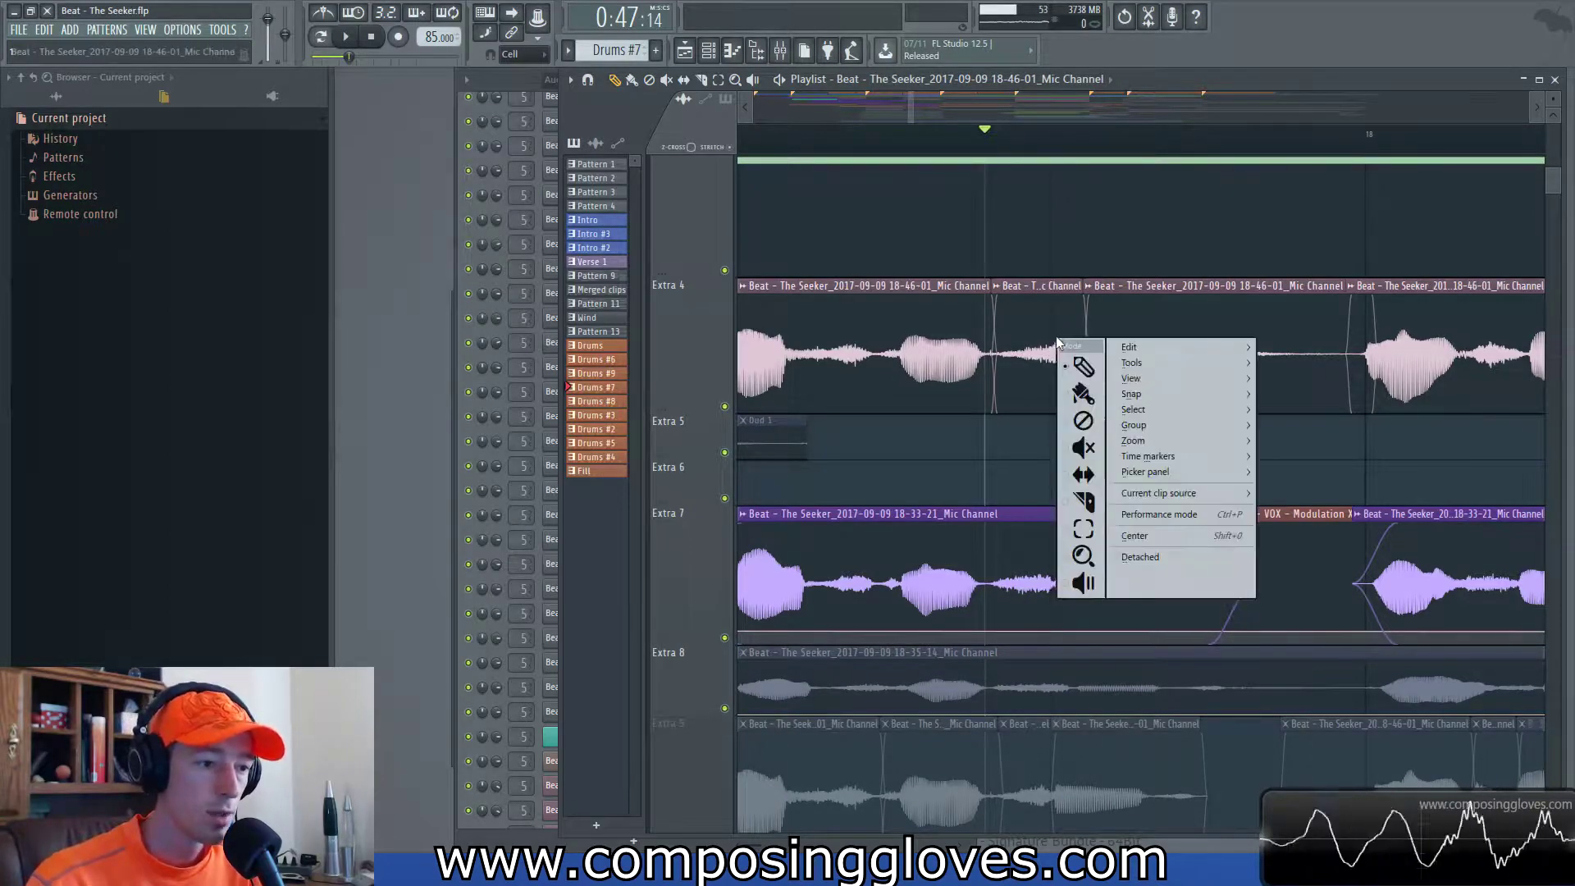
left_click(1084, 366)
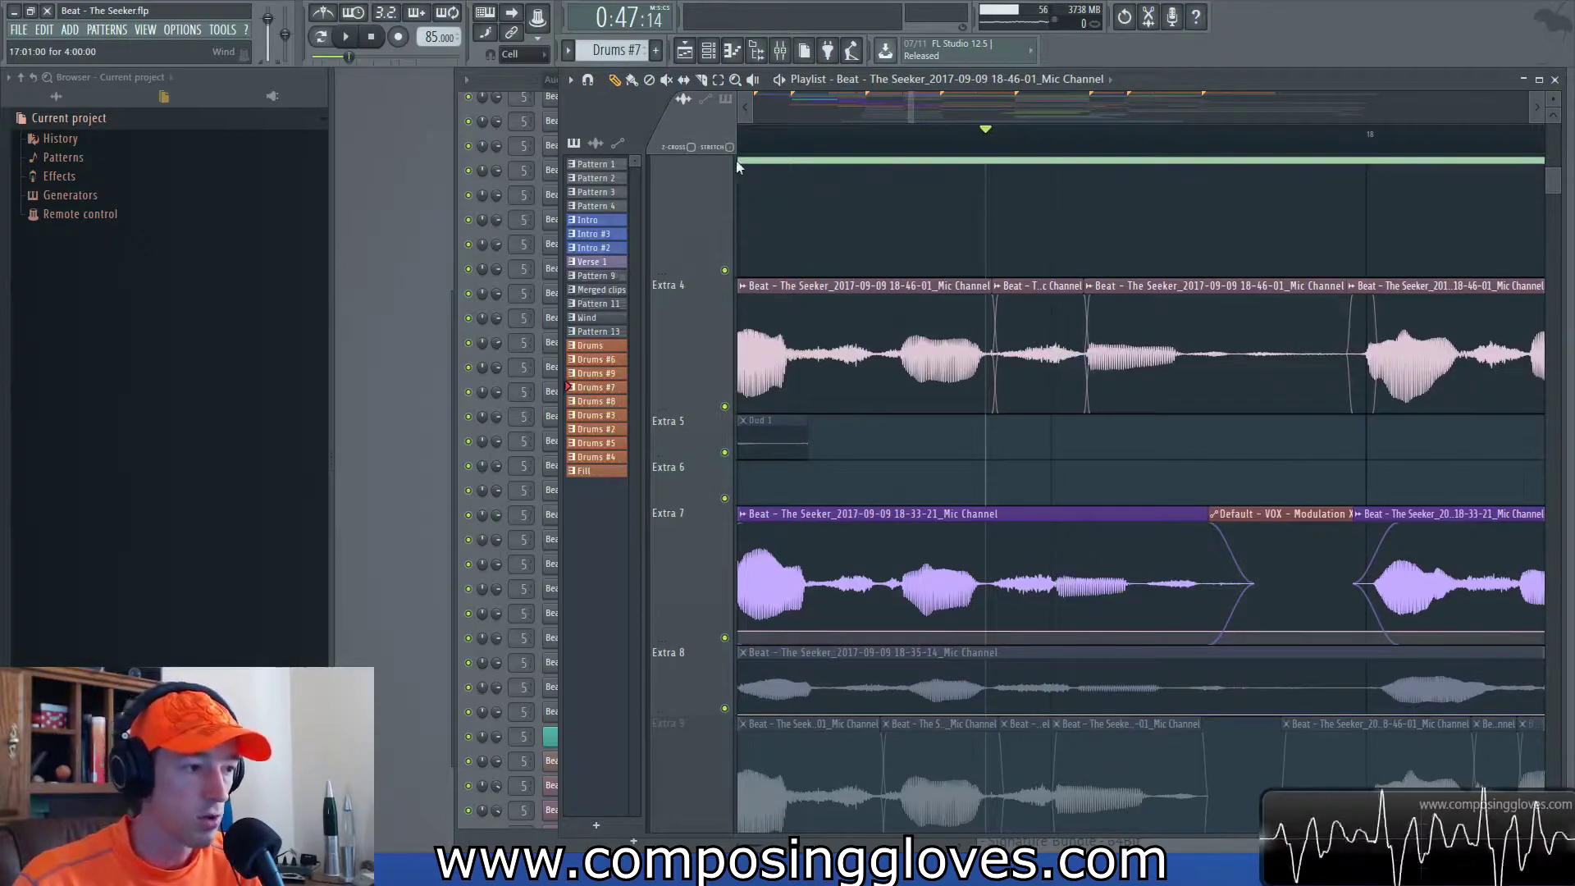
double_click(1056, 406)
left_click(750, 284)
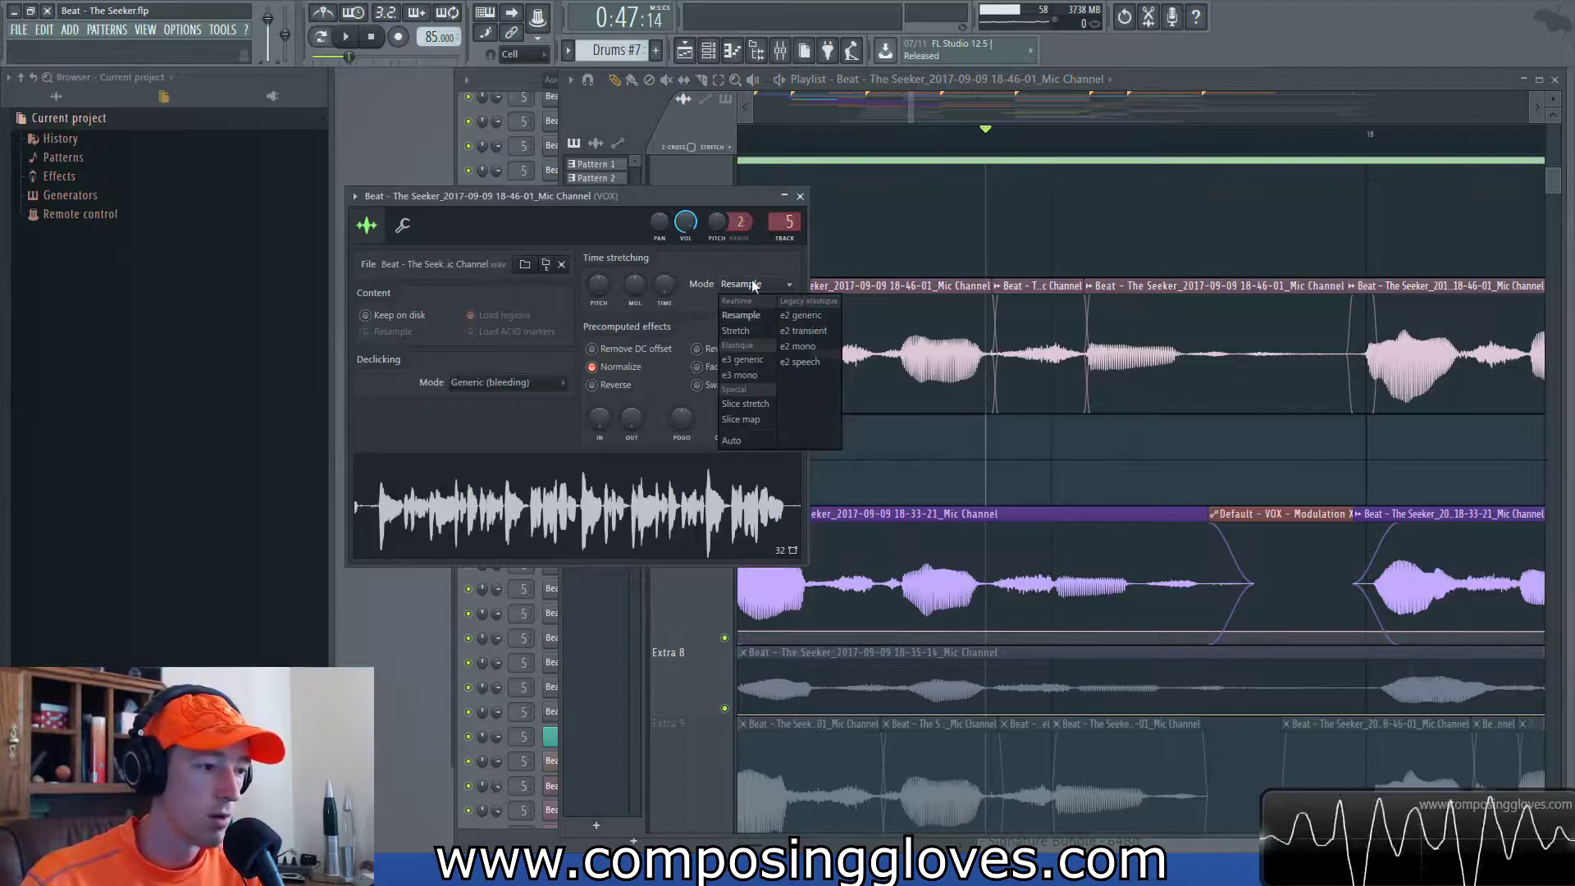
left_click(752, 332)
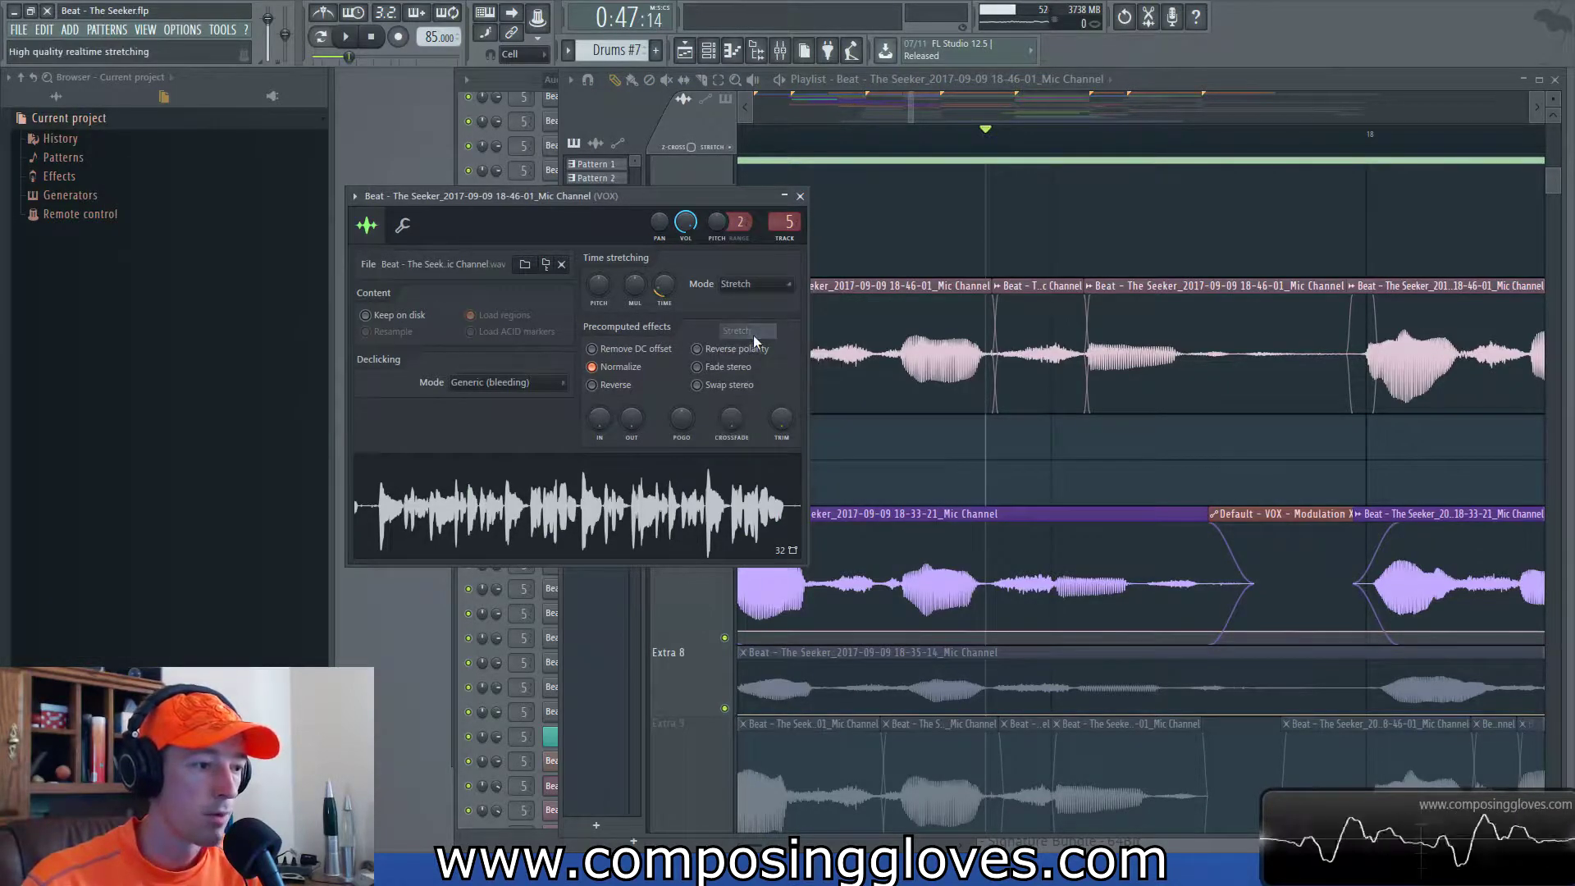
left_click(799, 196)
- Try to shorten the short Extra 4 slice from its end, and undo the resize
right_click(1077, 329)
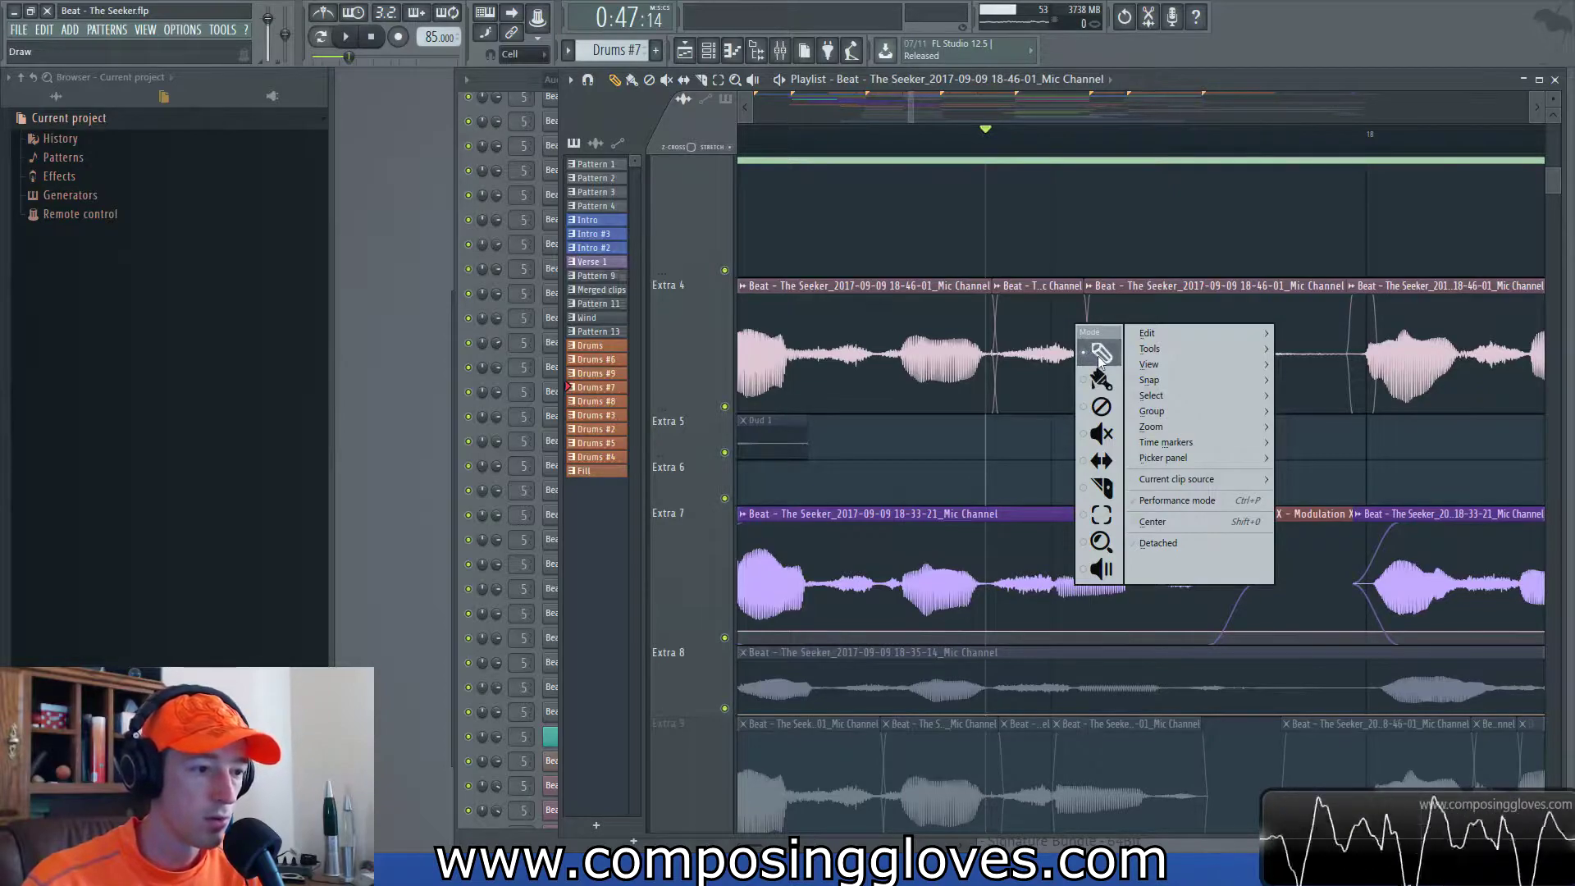
left_click(1044, 327)
left_click_drag(1084, 288, 1053, 317)
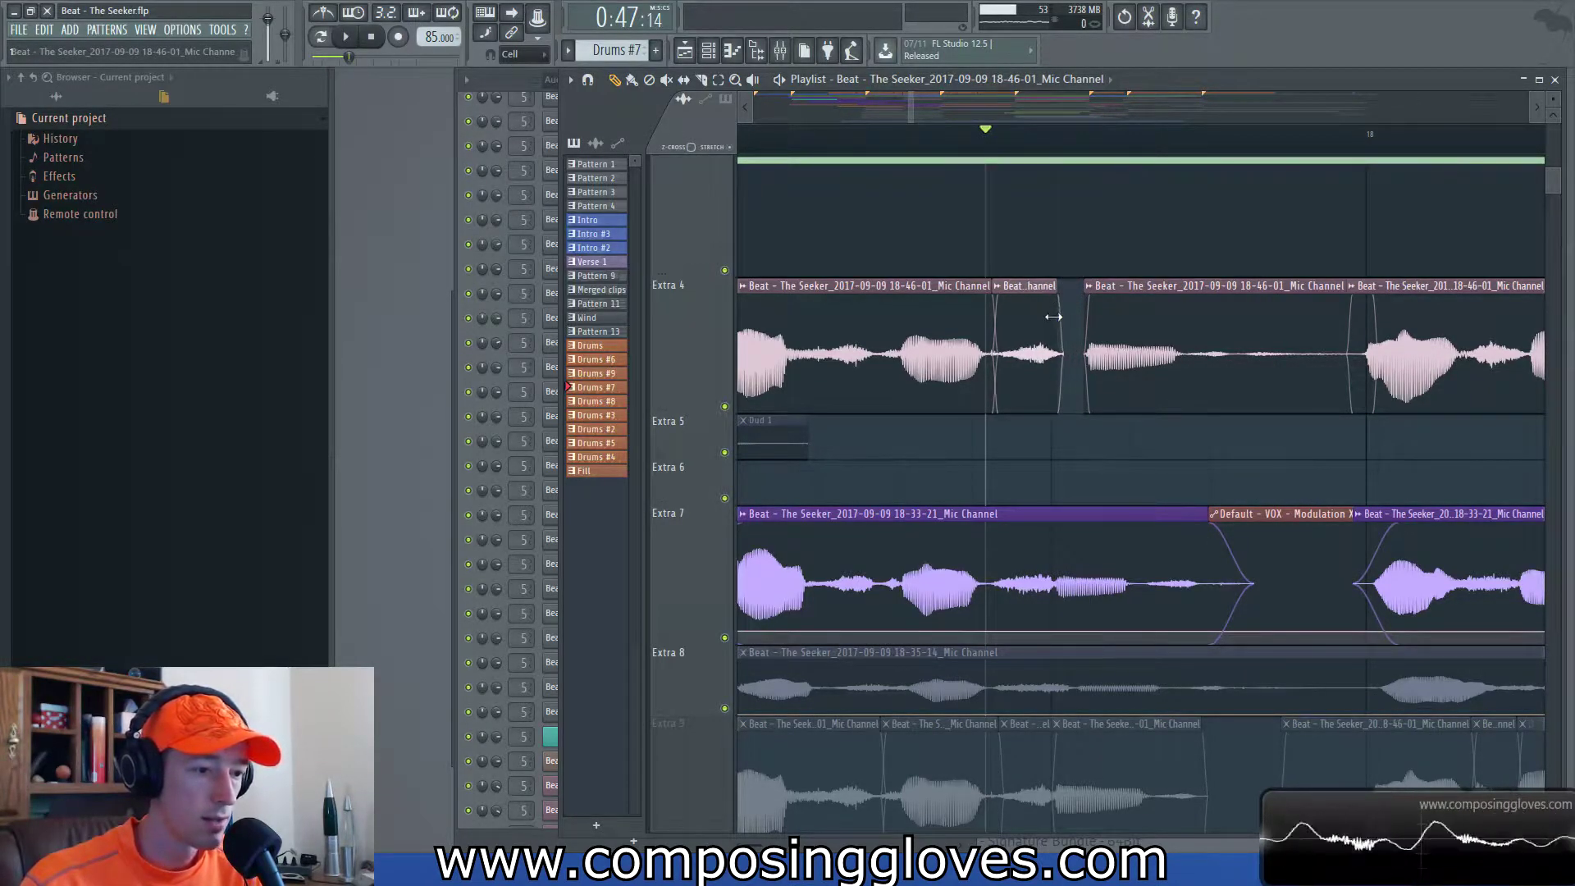
key("ctrl+z")
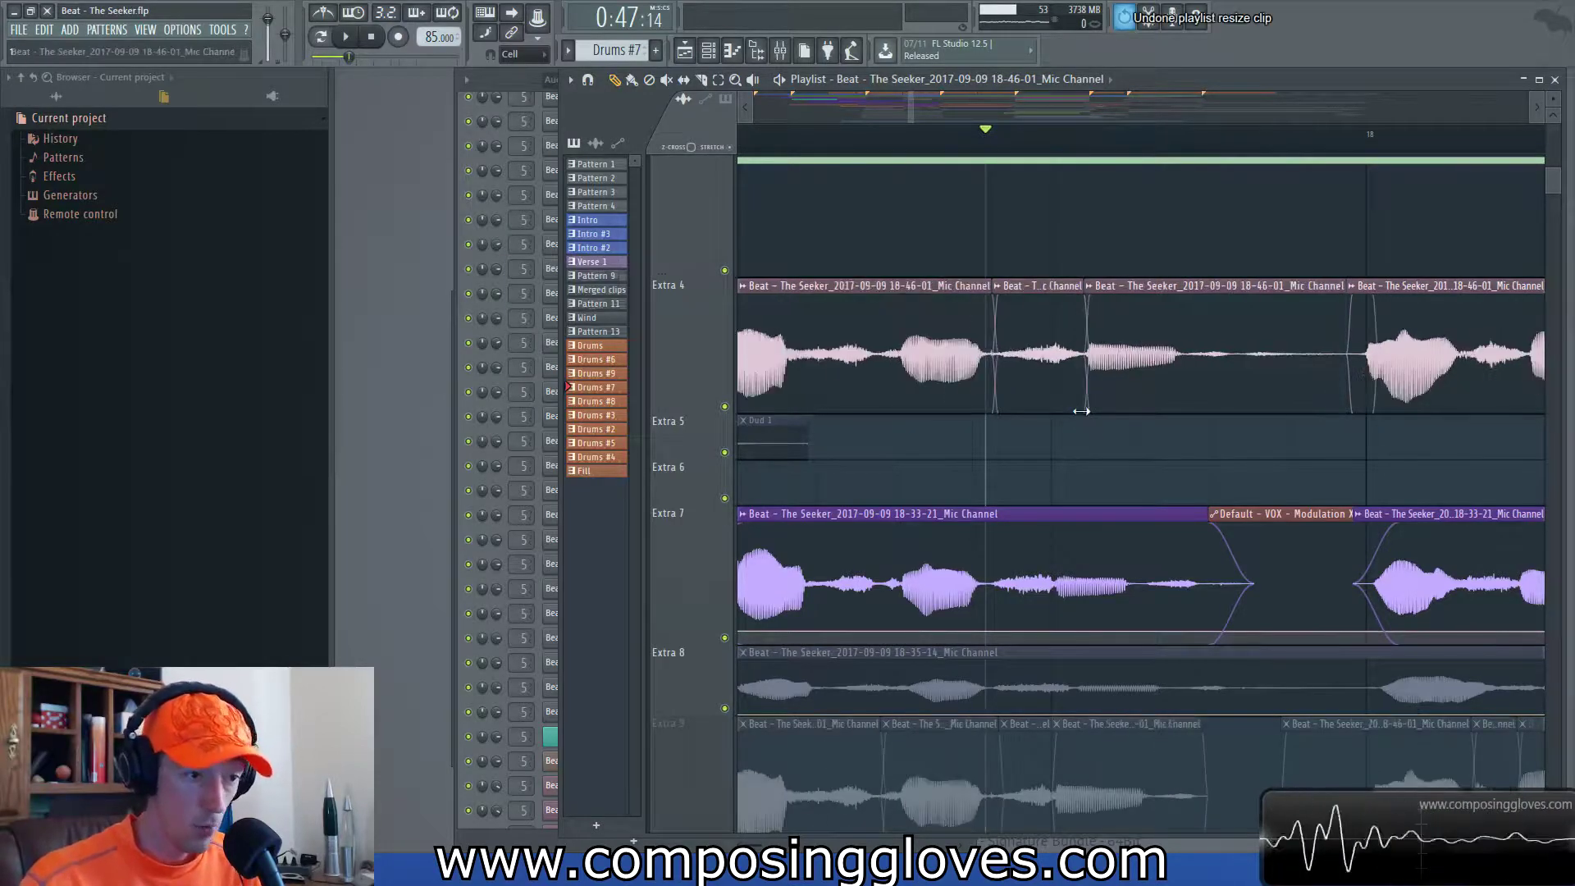
- Make the short Extra 4 slice unique as a sample, stretch its end earlier to match Extra 7, and move the following clip against it
right_click(998, 300)
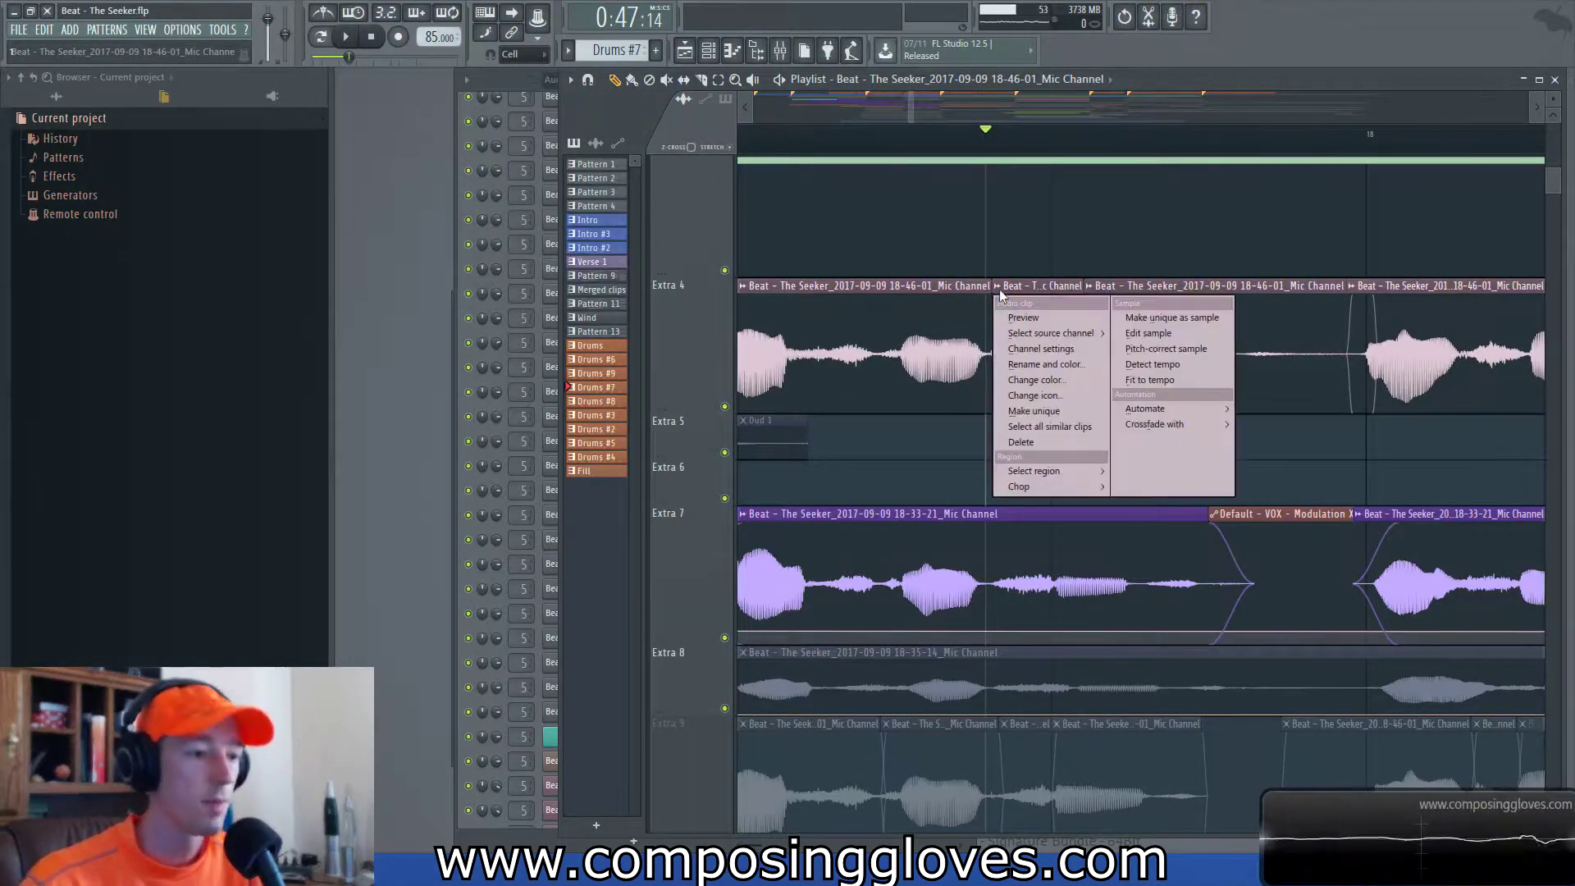
left_click(1198, 320)
left_click(1092, 671)
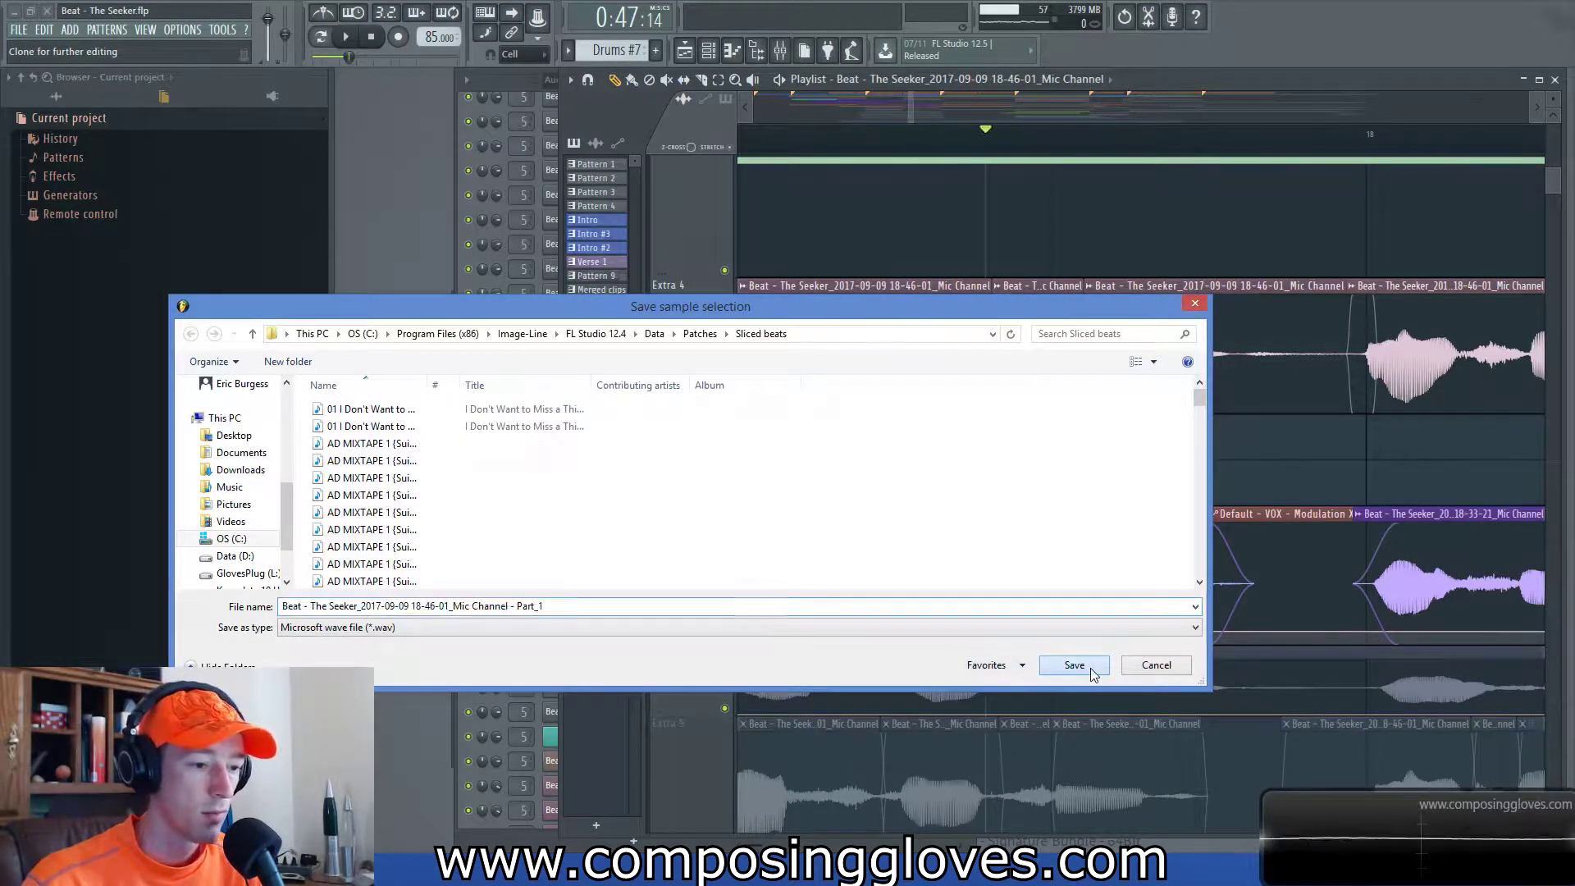
left_click_drag(1077, 286, 1052, 299)
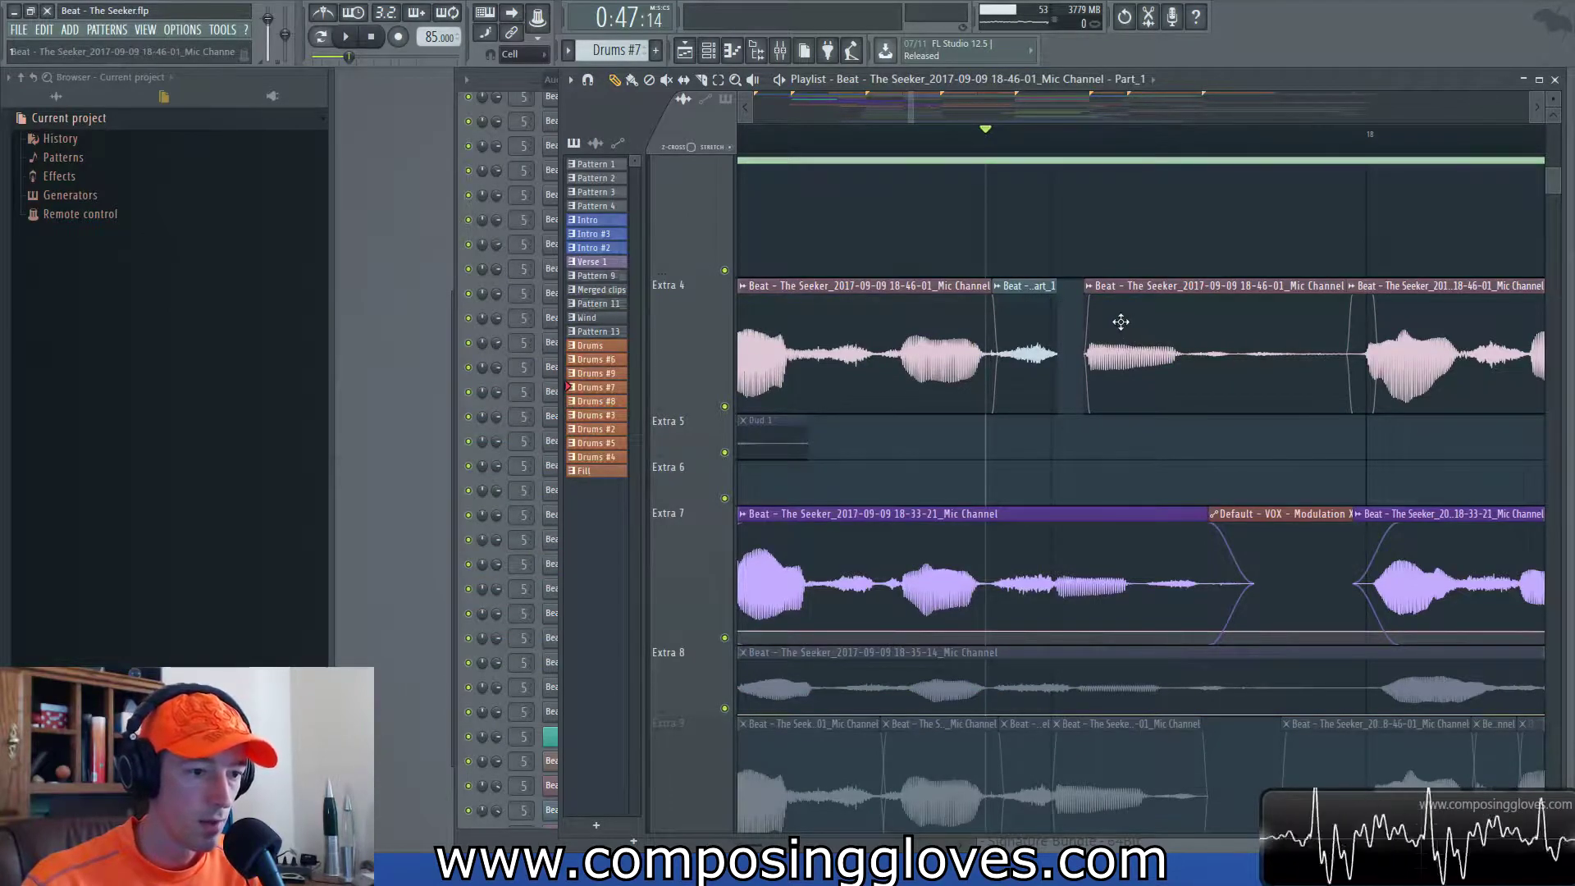
left_click_drag(1132, 298, 1111, 324)
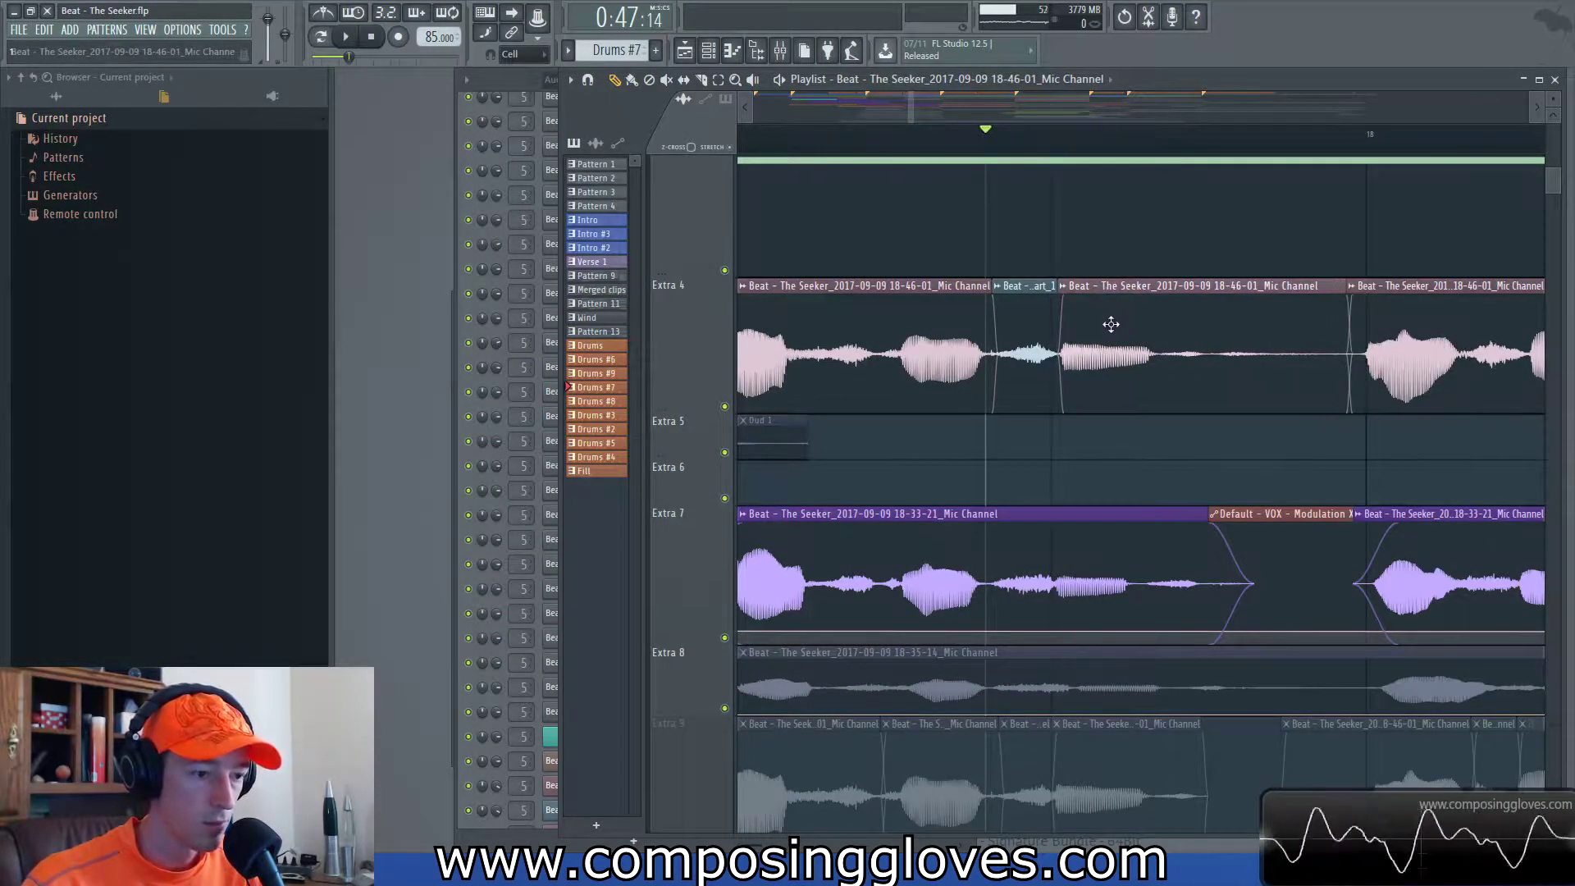
- Play the second phrase from its start to check the Extra 4 alignment against Extra 7, and stop playback
scroll(1055, 309, "down", 2)
key("space")
key("space")
left_click(766, 133)
key("space")
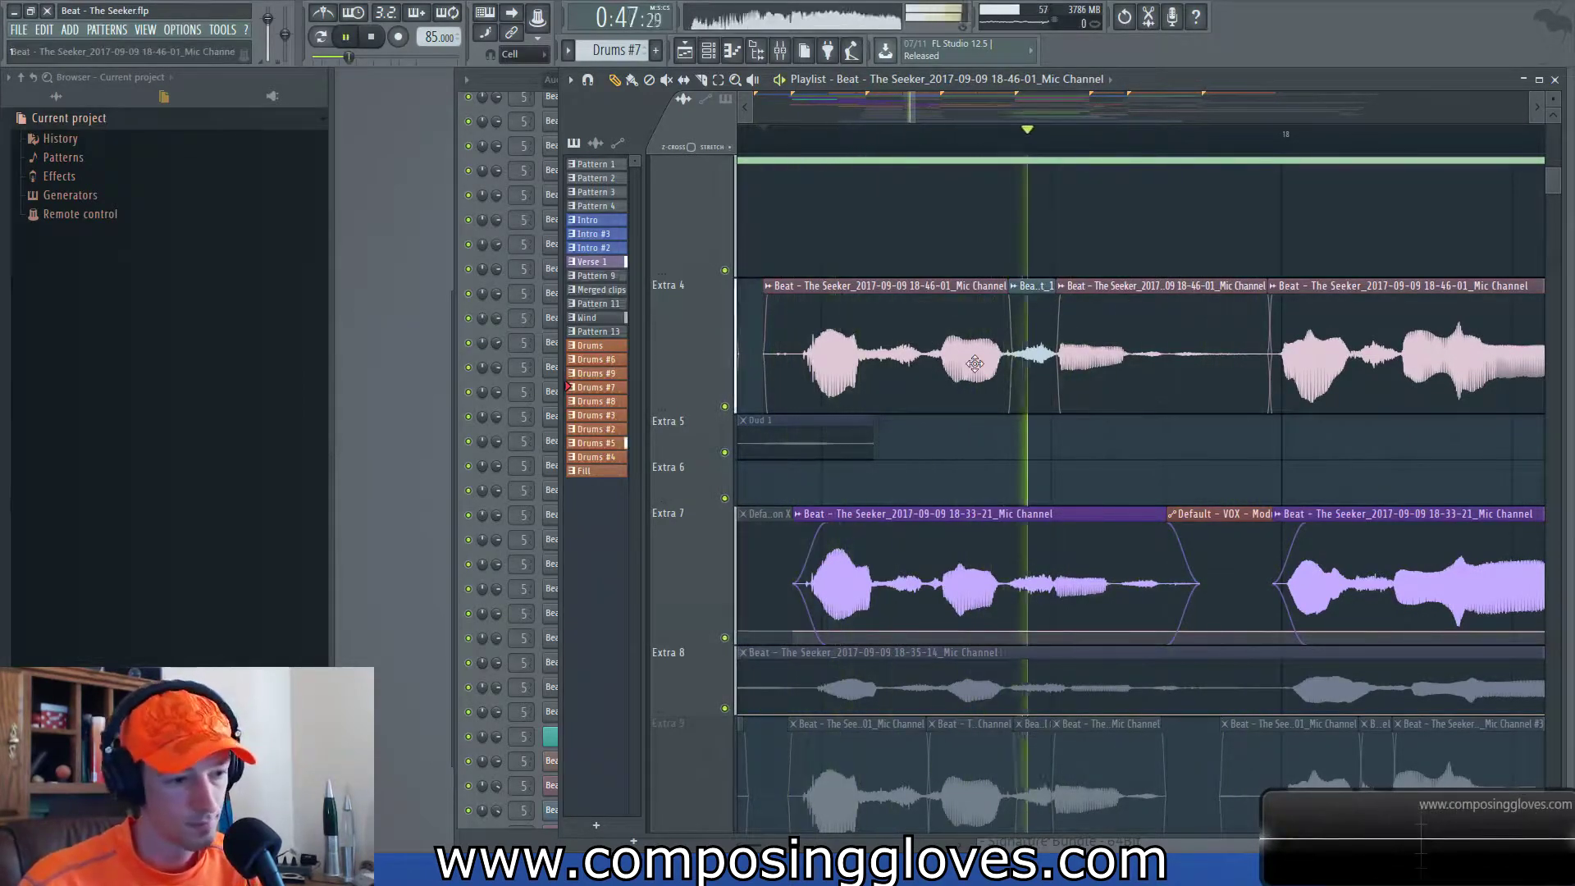
key("space")
scroll(1017, 389, "down", 2)
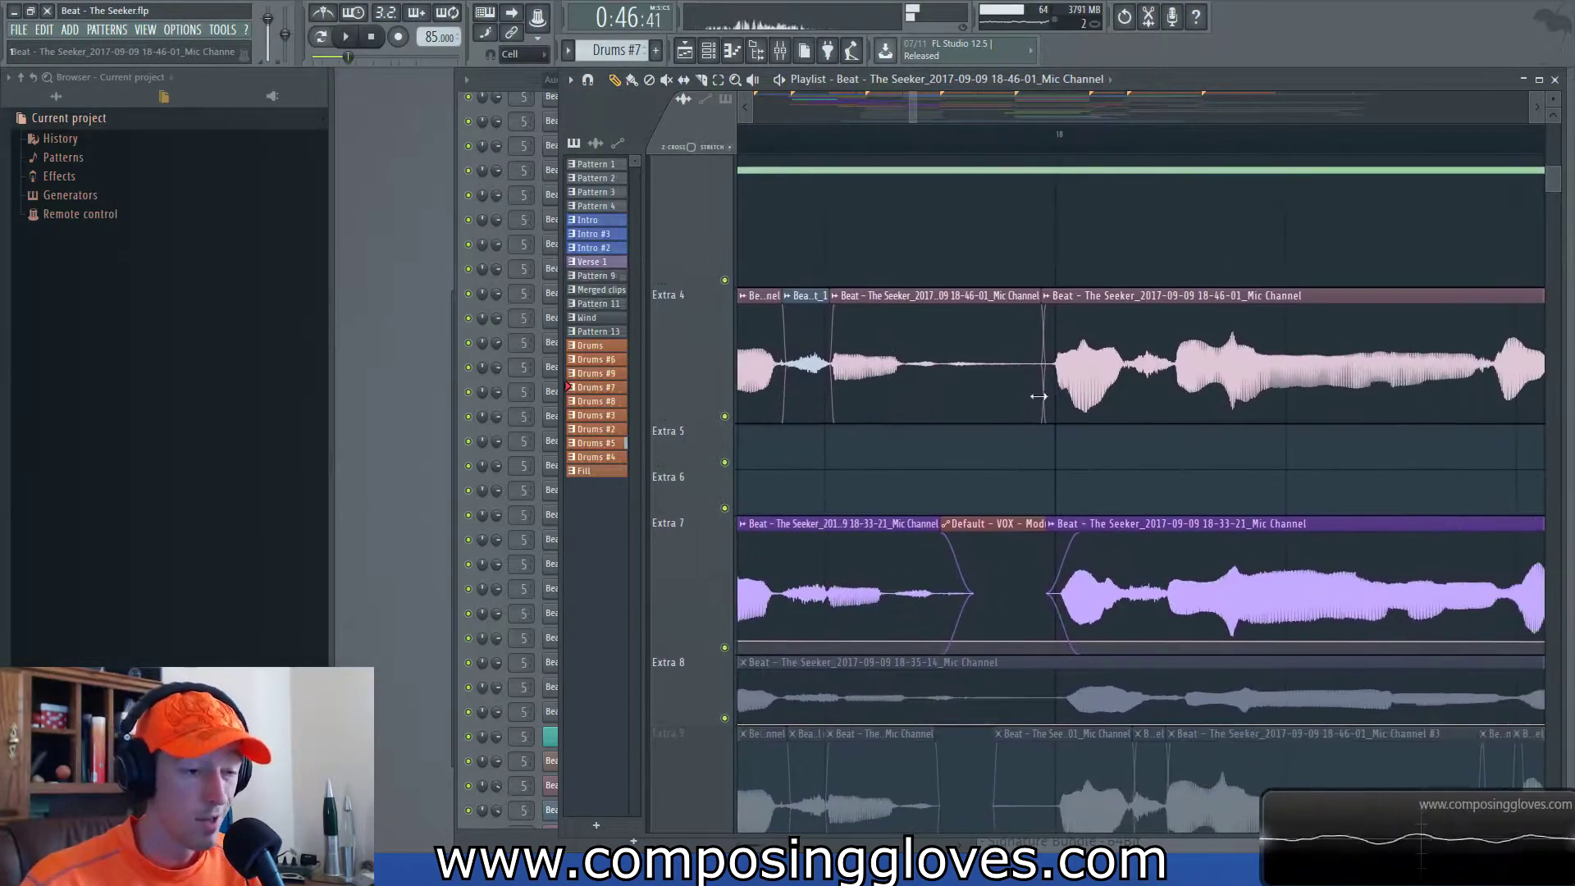
scroll(1009, 394, "down", 4)
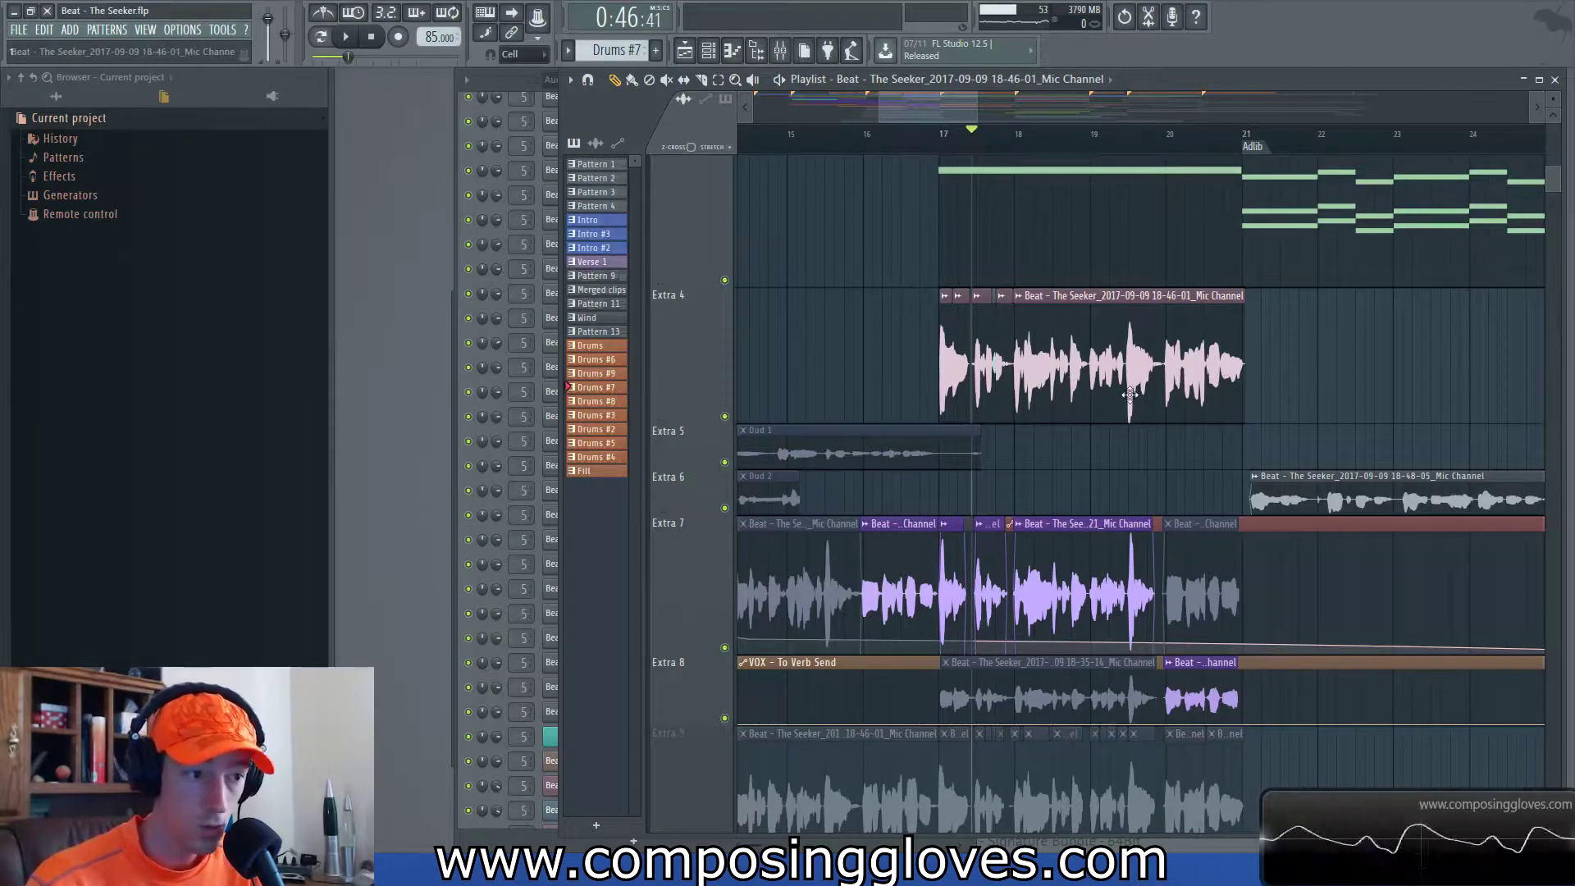
scroll(1061, 390, "up", 5)
scroll(1025, 413, "up", 2)
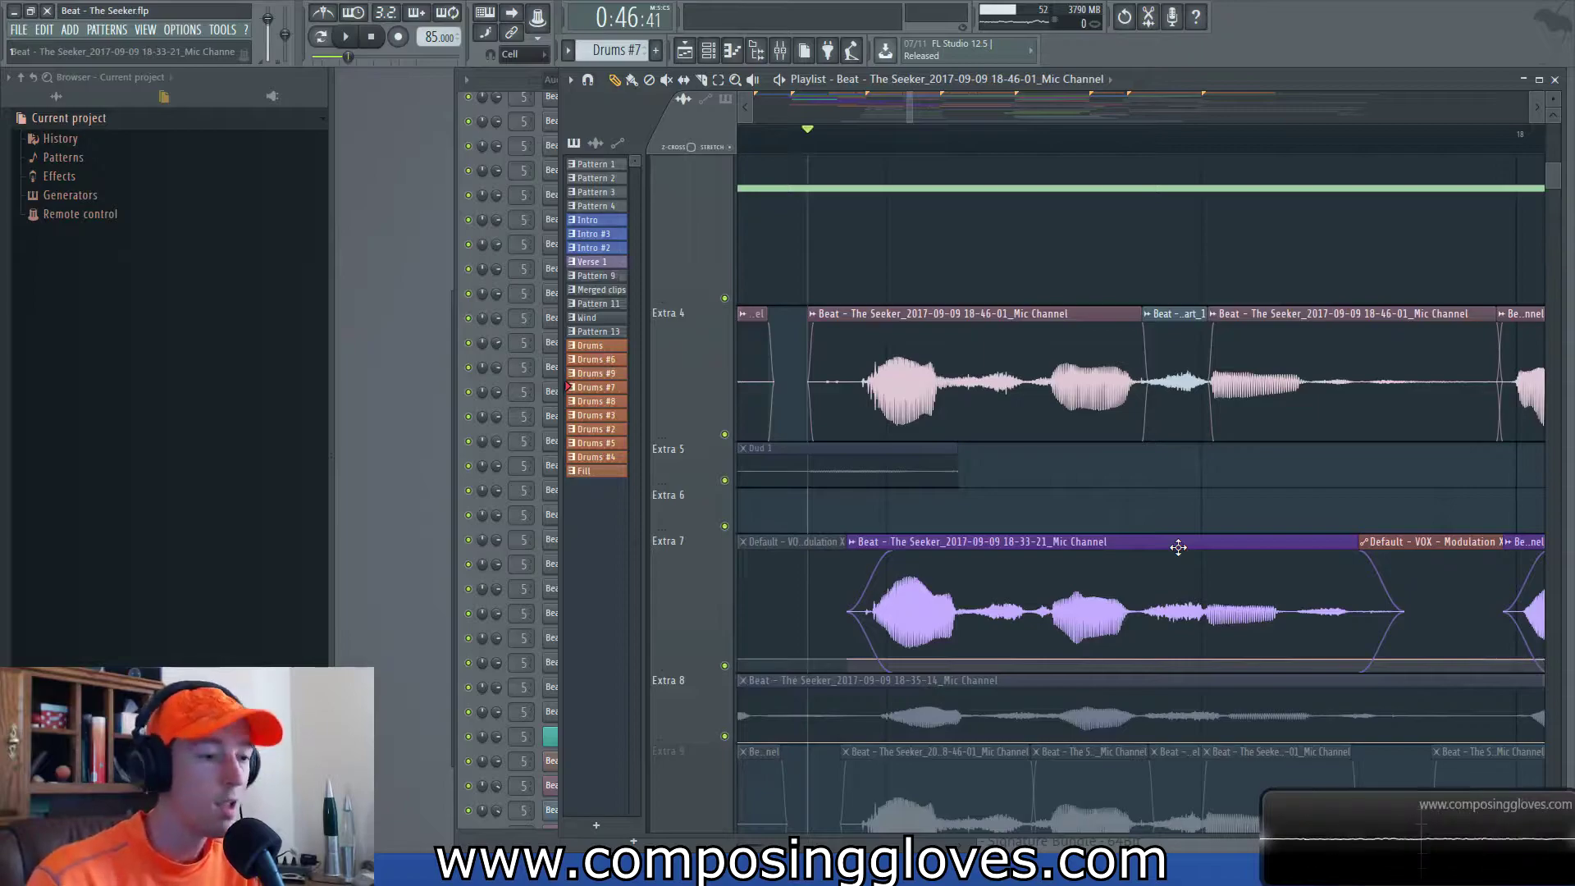
- Mute all the Extra 4 clips of the doubled vocal take between bars 17 and 21
scroll(1178, 547, "down", 5)
scroll(1039, 486, "down", 2)
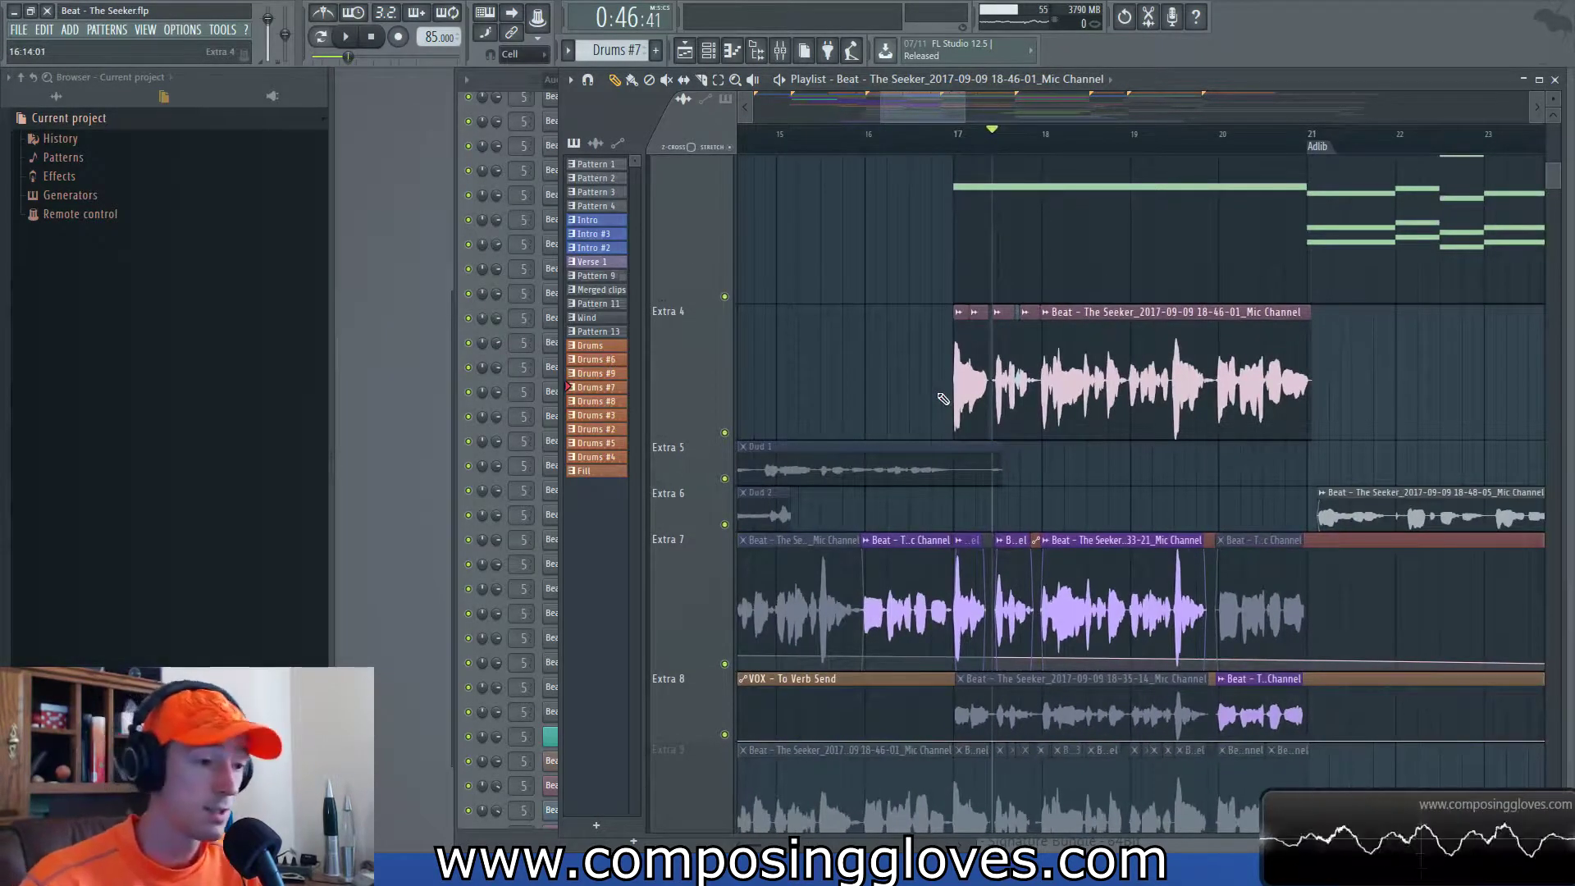
left_click_drag(939, 396, 1274, 369)
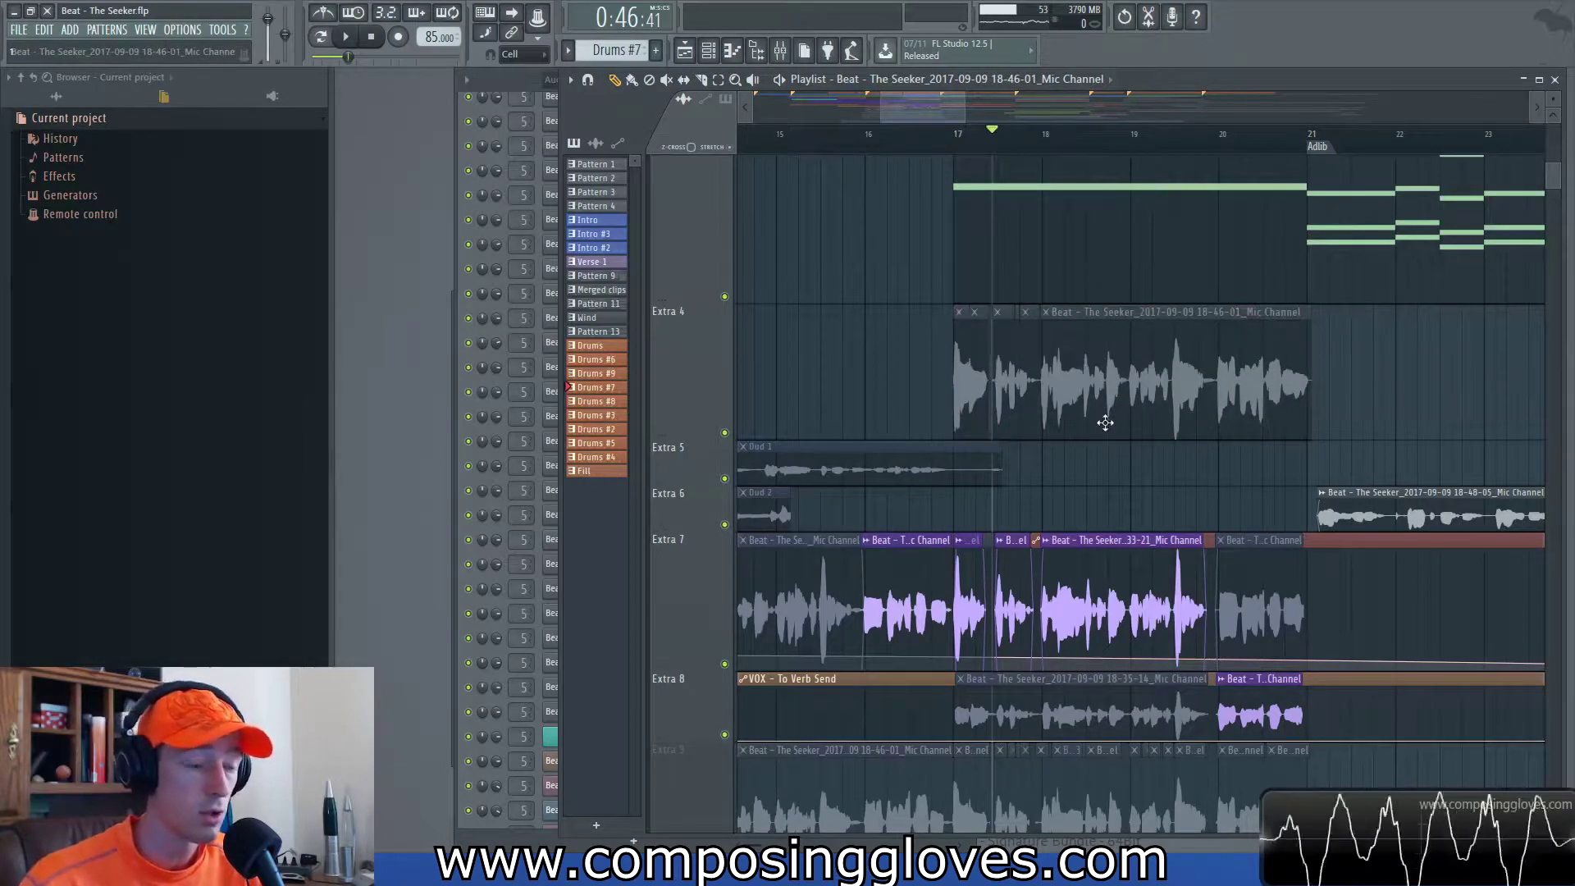
- Look over the vocal clips stacked from Extra 4 down to the Snare track around bars 15 to 21
scroll(1108, 424, "down", 4)
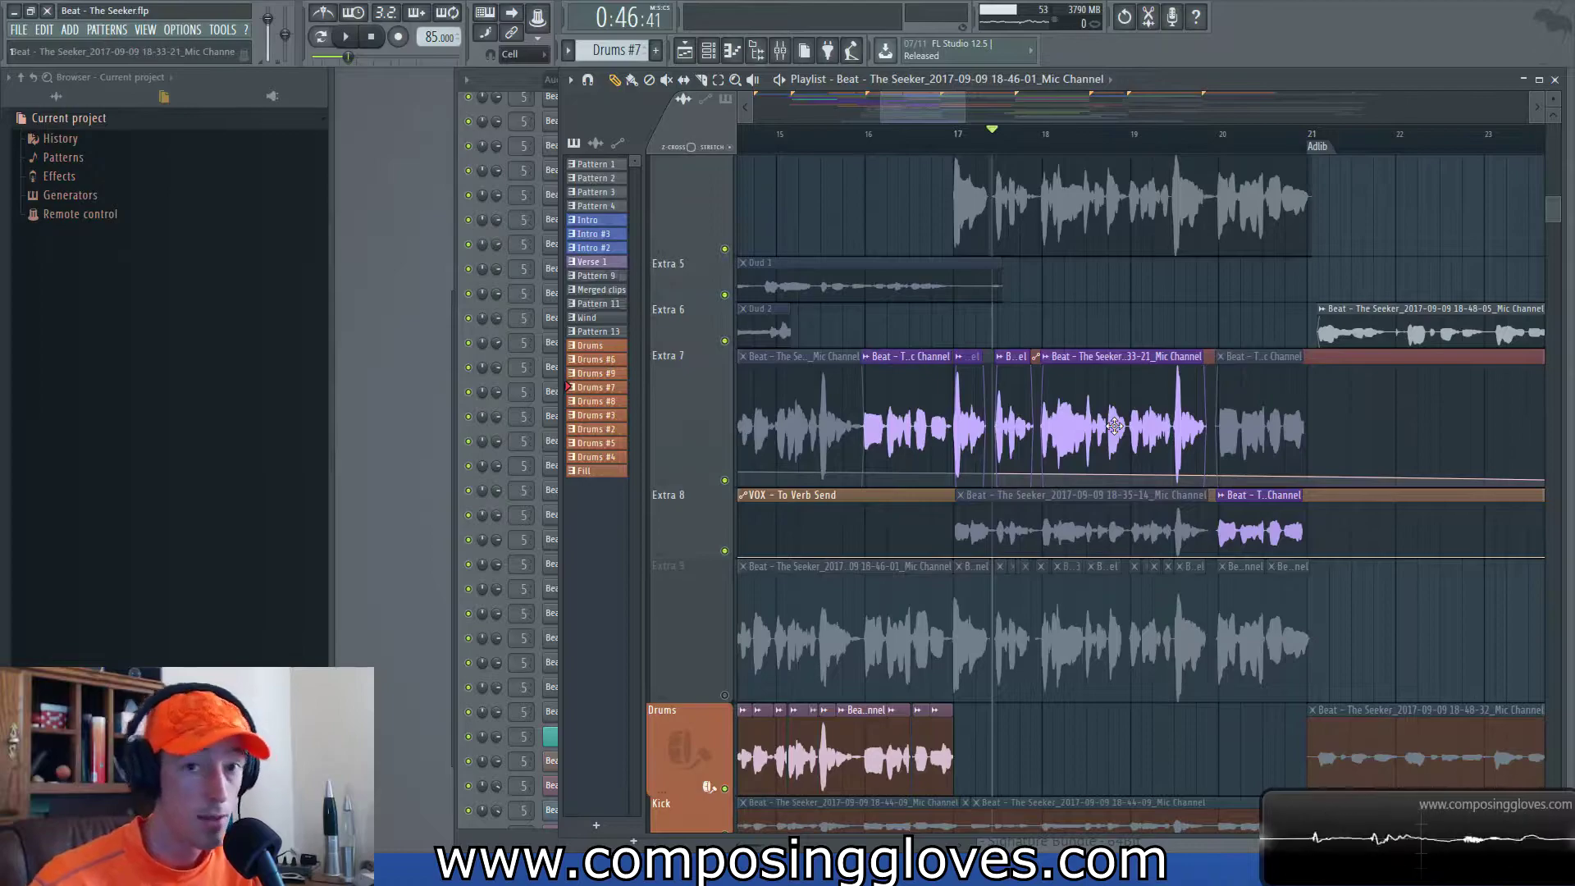
scroll(1114, 426, "down", 13)
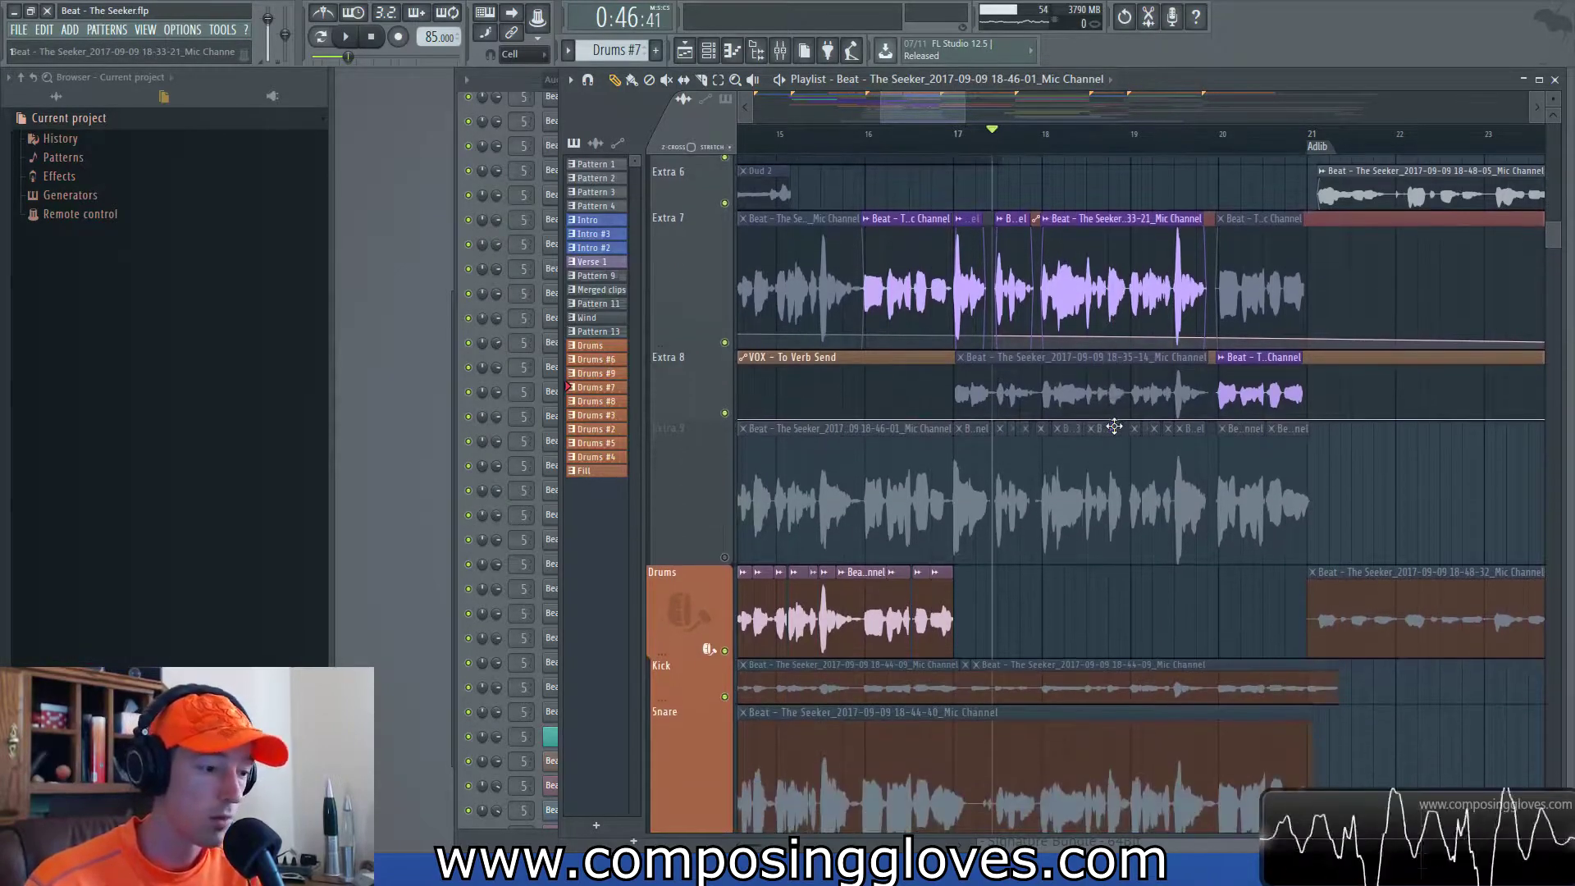
scroll(1115, 427, "down", 6)
scroll(1115, 427, "up", 12)
scroll(1115, 427, "up", 6)
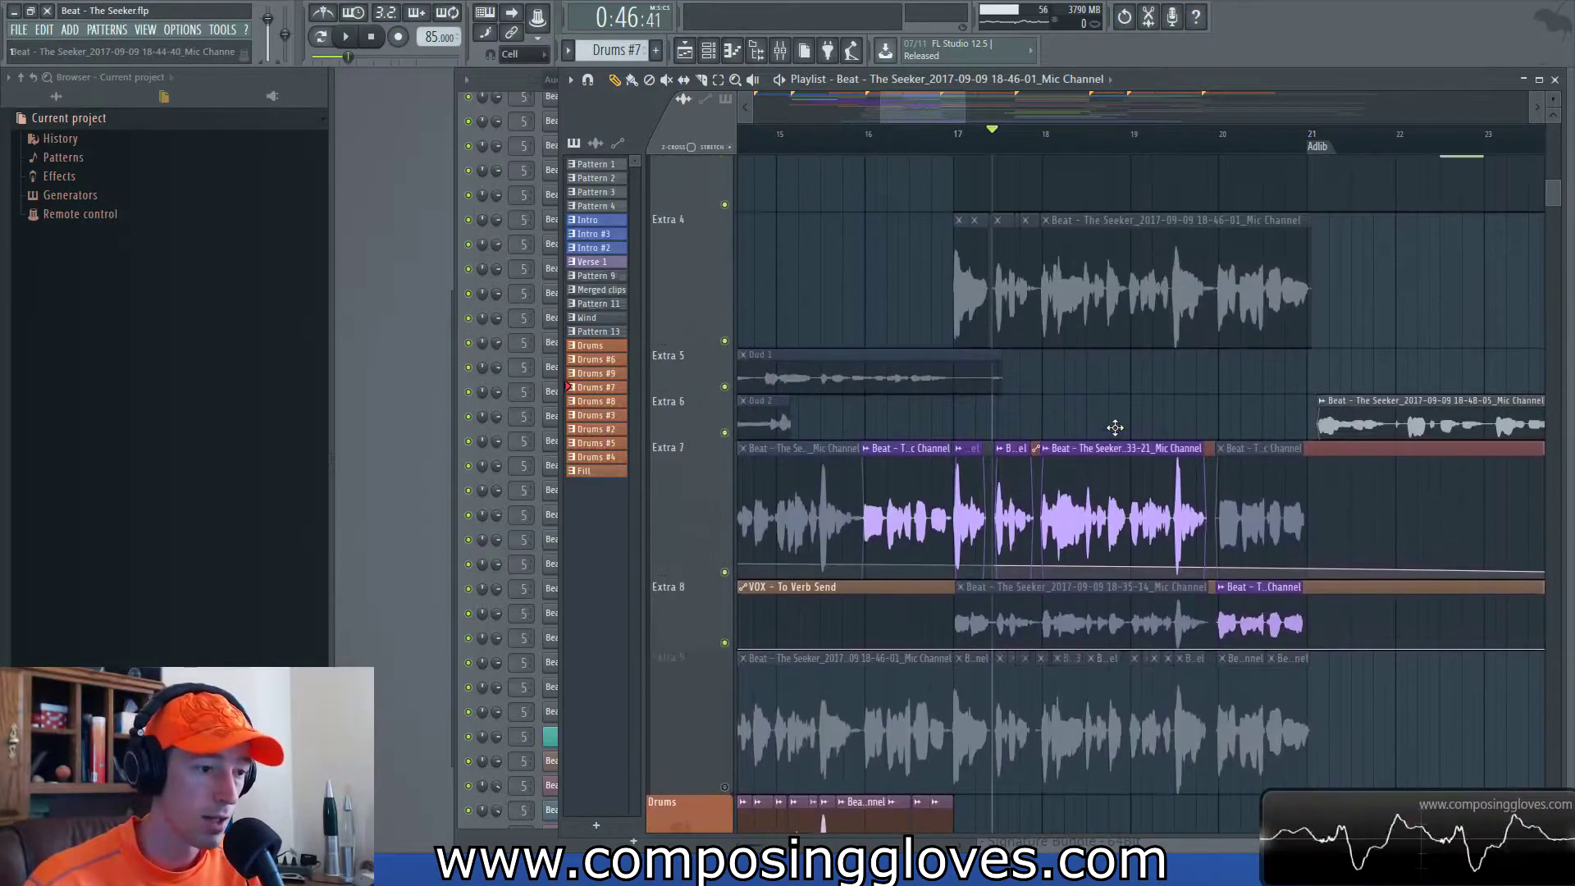
scroll(1019, 410, "up", 4)
scroll(1019, 410, "up", 1)
scroll(1038, 402, "down", 3)
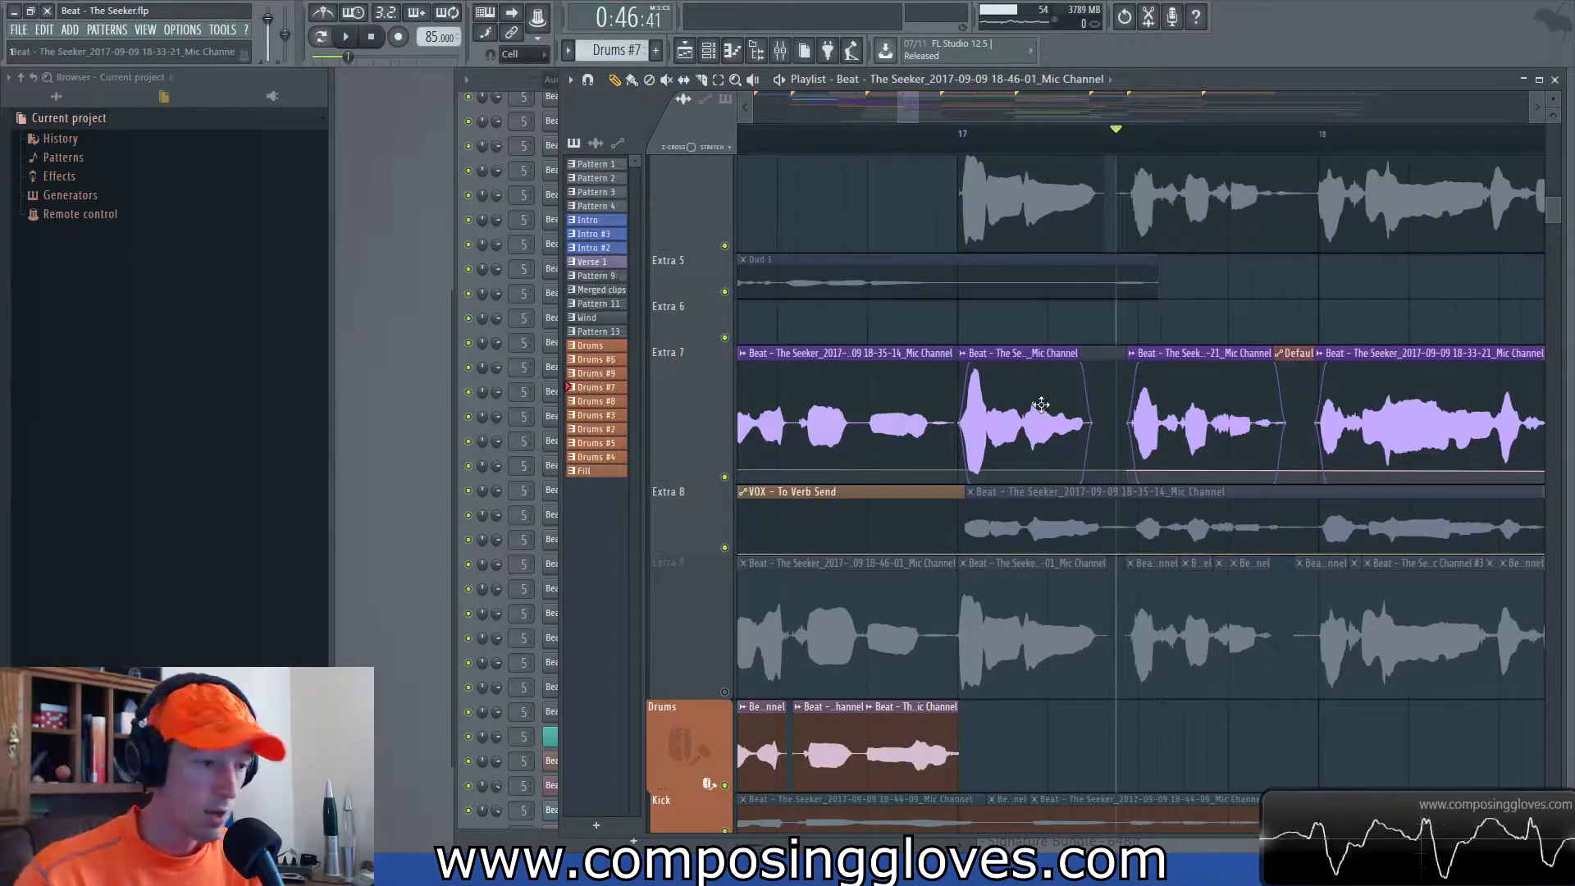
- Compare the lead phrases on Extra 7 with the sliced double on Extra 9 between bars 17 and 20
scroll(1041, 405, "down", 5)
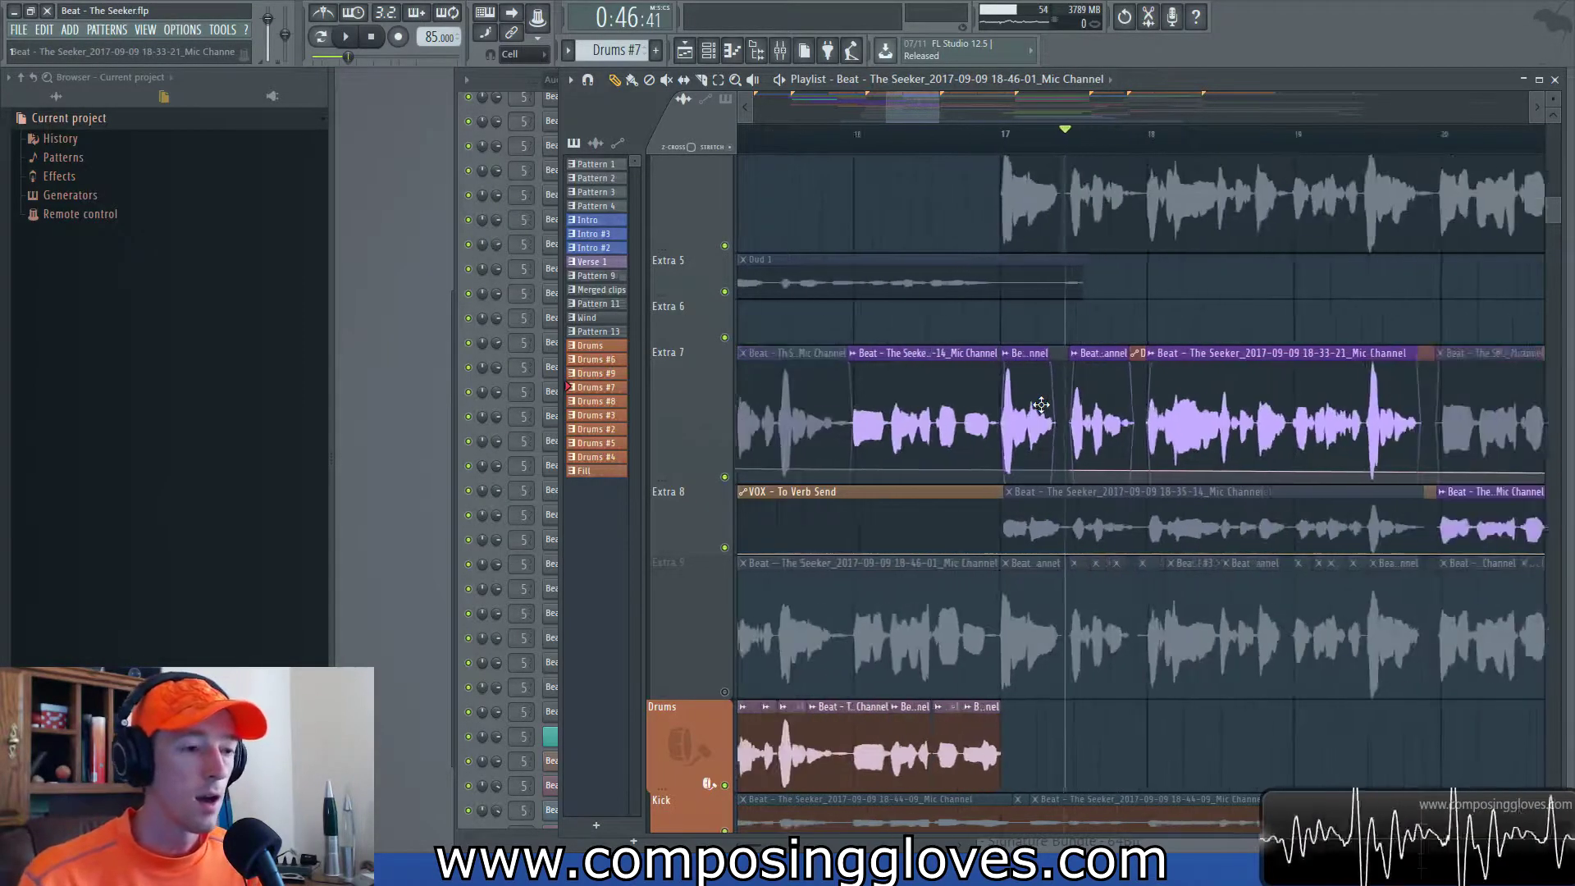
scroll(977, 500, "up", 3)
scroll(990, 493, "down", 4)
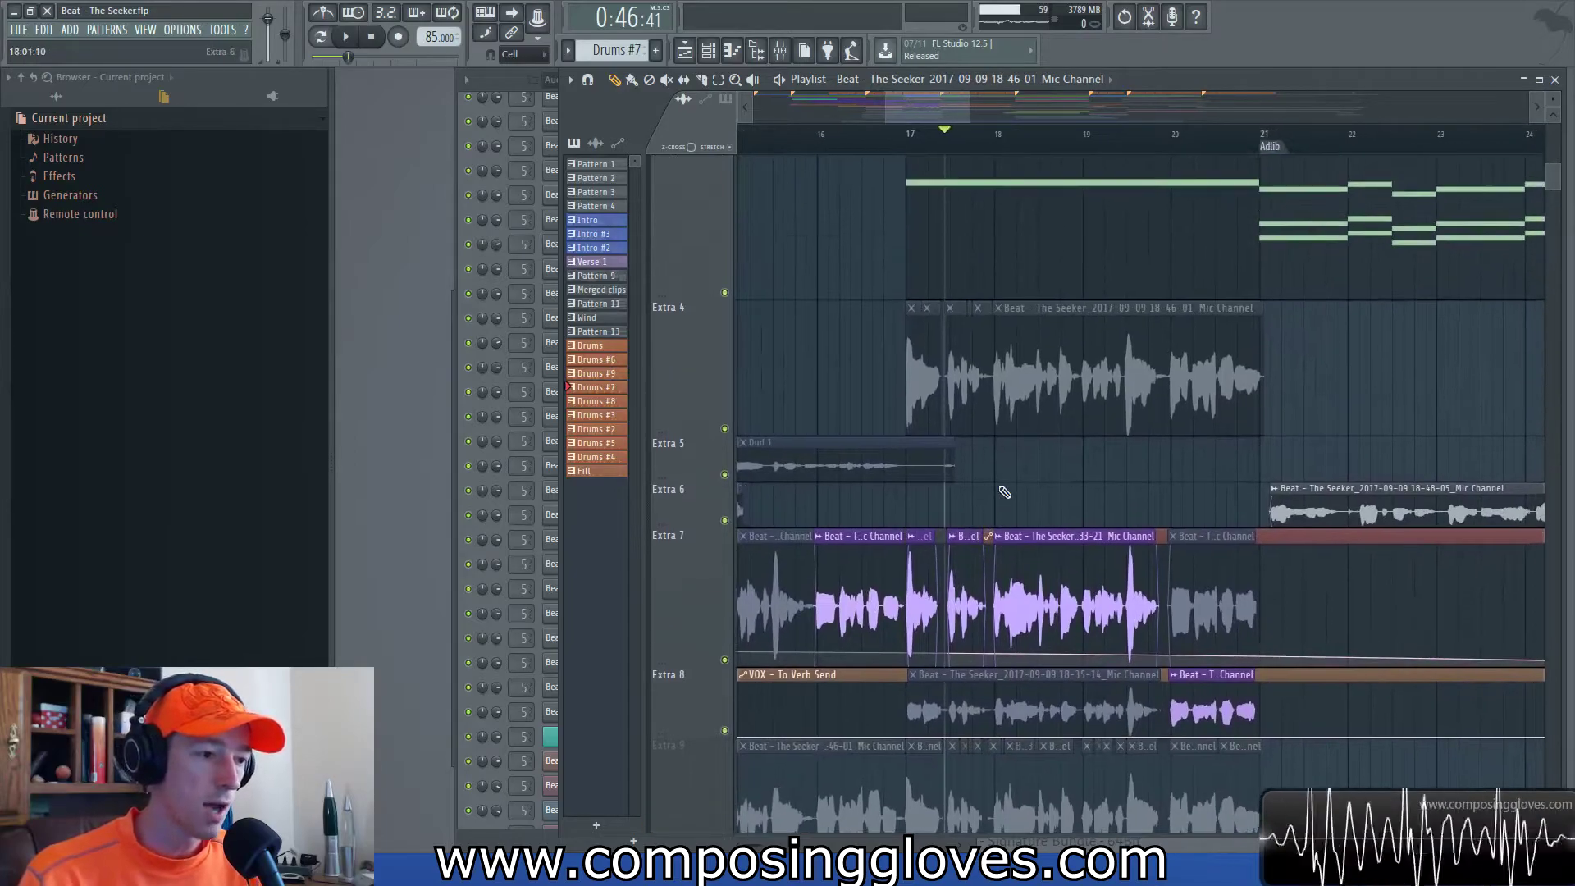
scroll(1003, 492, "up", 2)
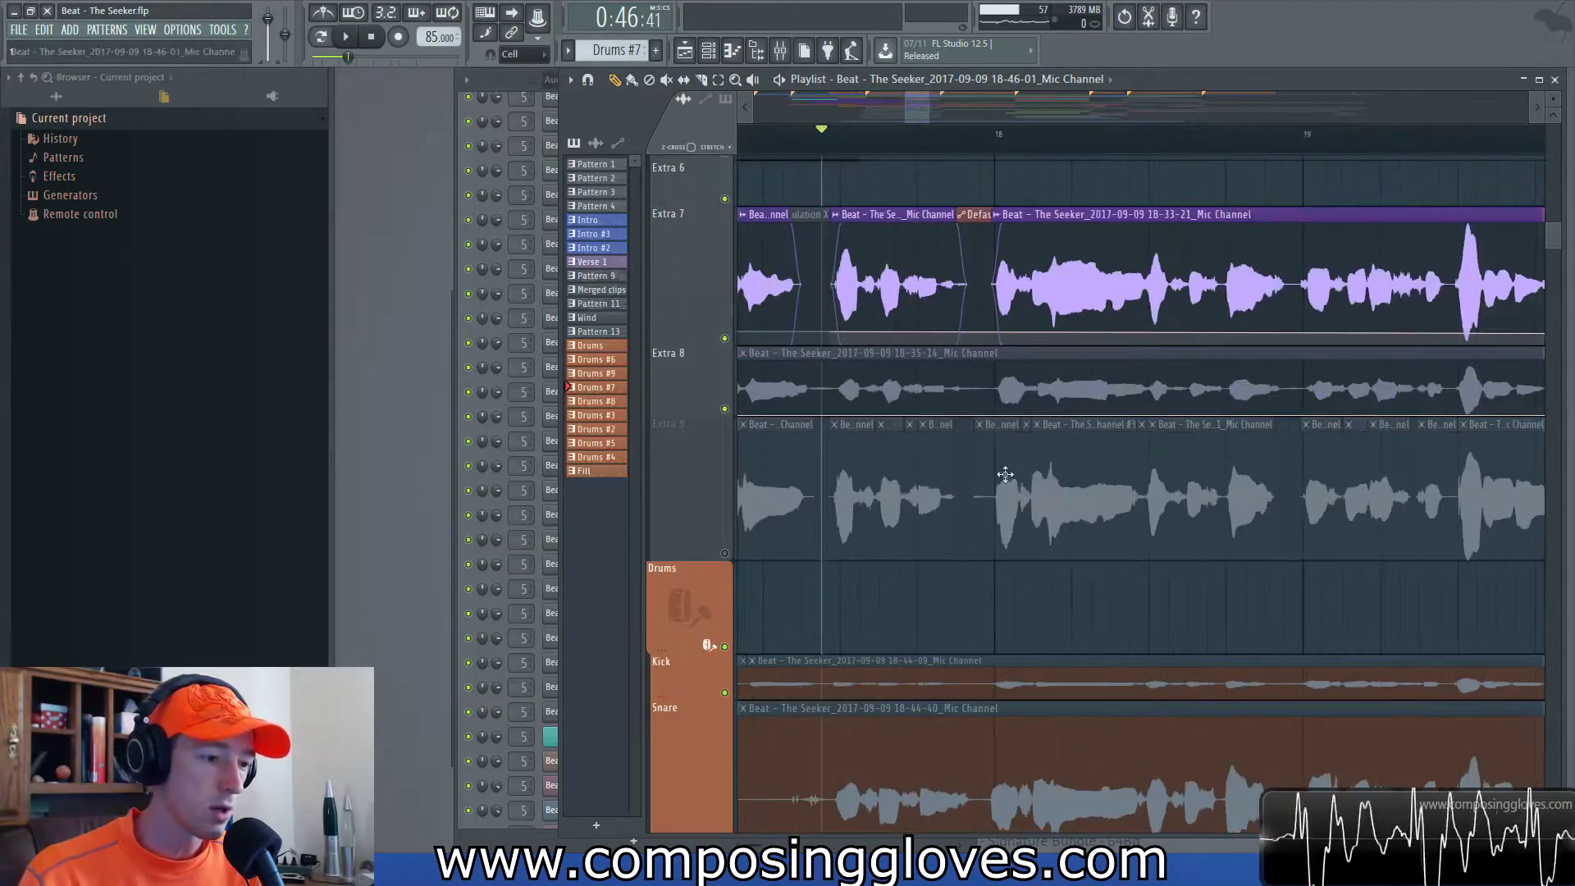
scroll(1091, 451, "up", 4)
scroll(1029, 337, "up", 2)
scroll(1195, 411, "down", 2)
scroll(1164, 502, "down", 4)
scroll(1160, 444, "down", 3)
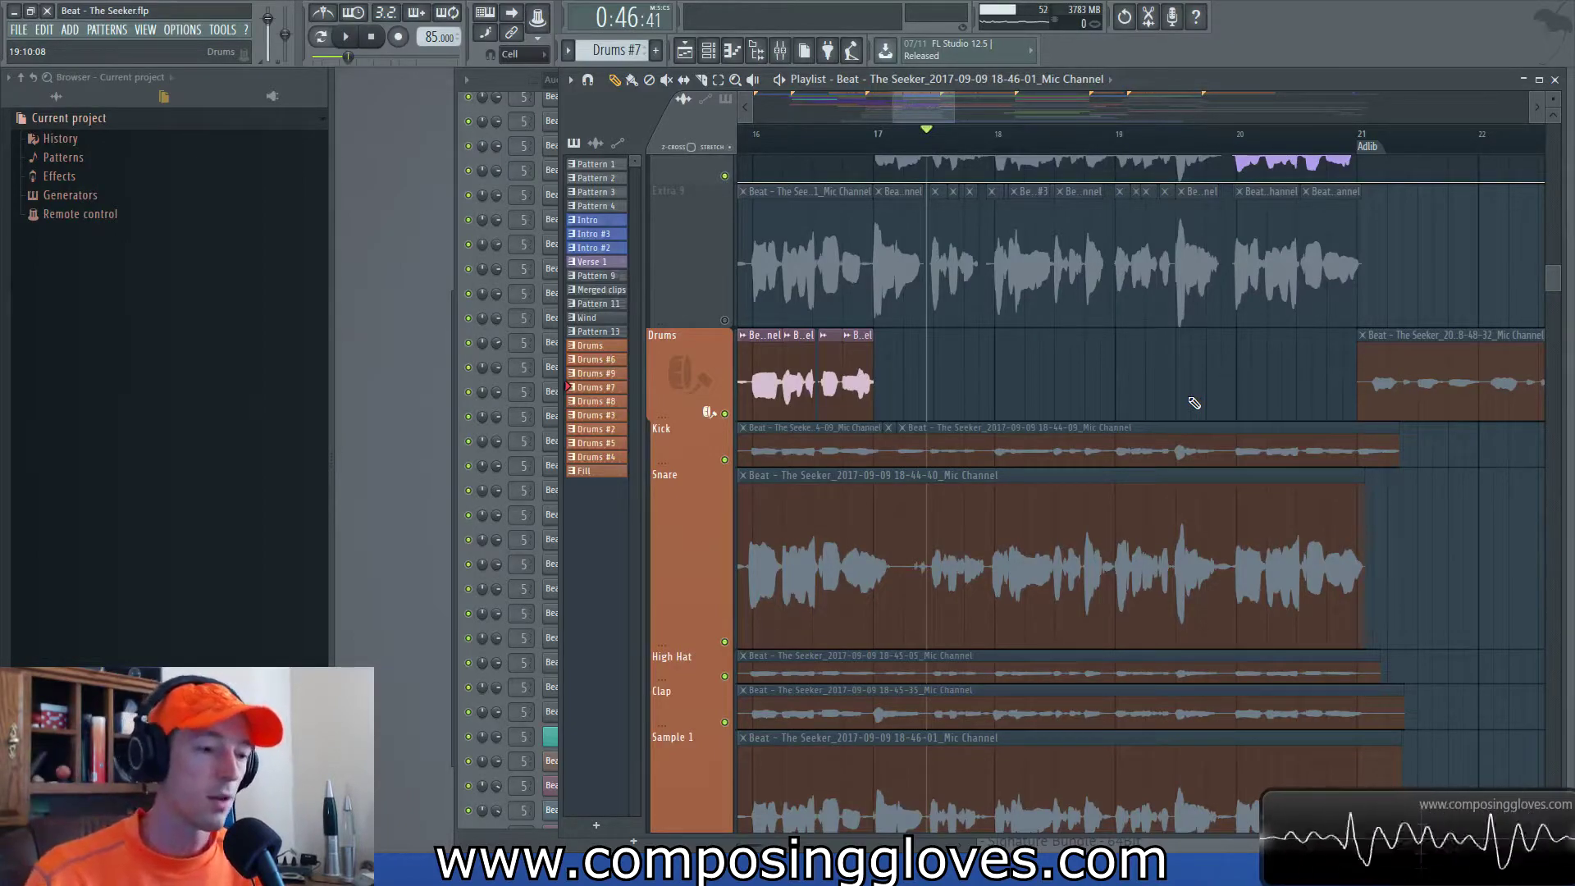
- Examine the unsliced muted takes below the Drums track and select those on Snare, High Hat, Clap and Sample 1
scroll(1195, 403, "down", 3)
scroll(1195, 402, "up", 5)
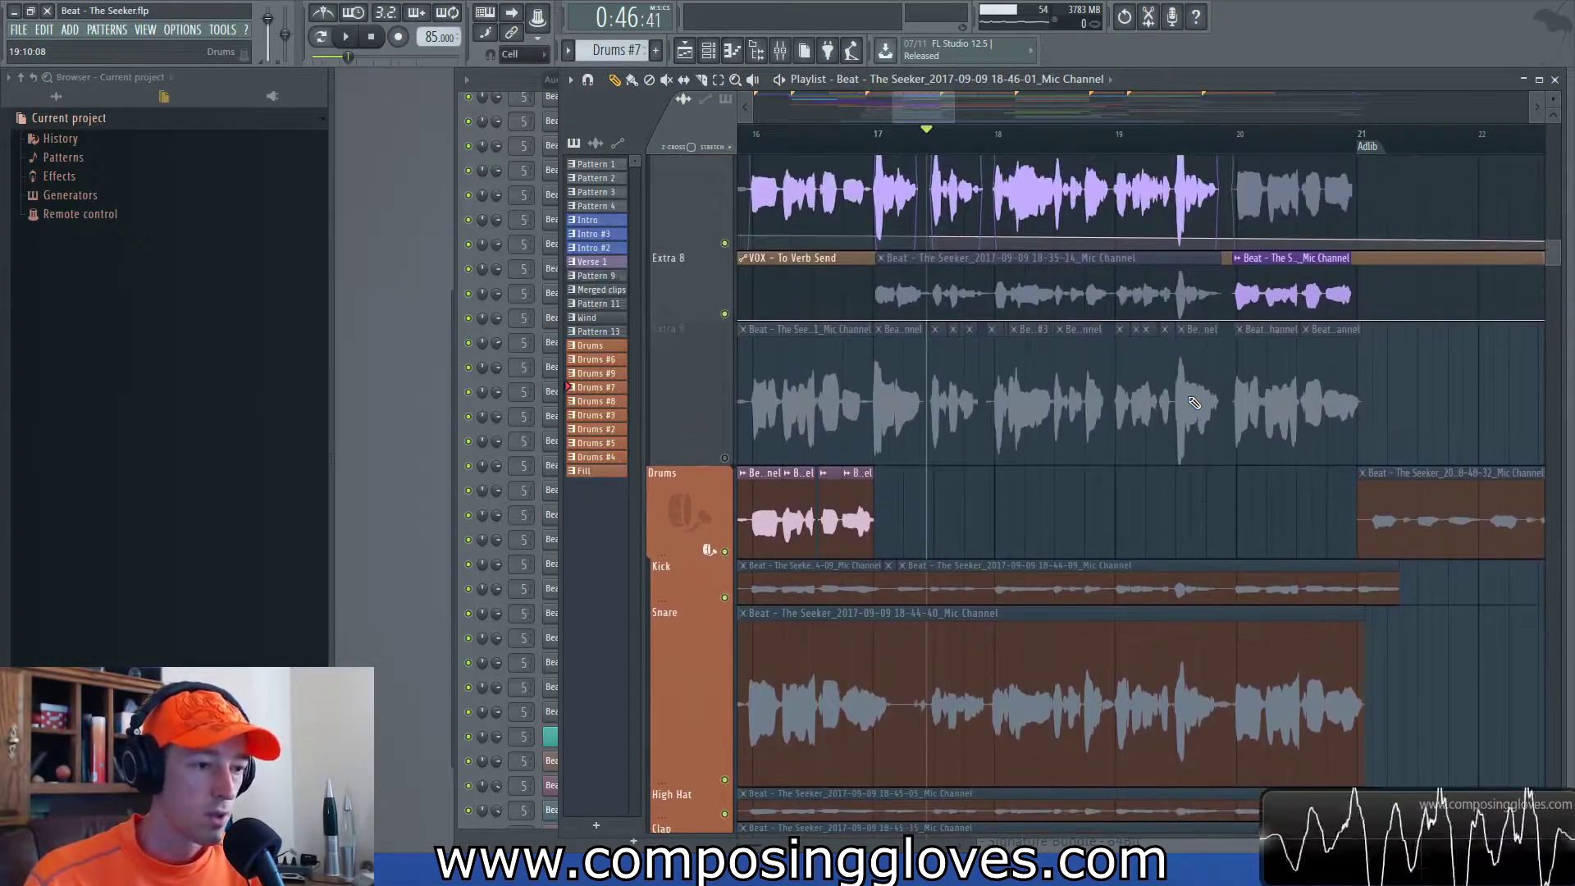
scroll(1194, 402, "down", 3)
scroll(1195, 403, "down", 3)
left_click_drag(1114, 533, 1136, 789)
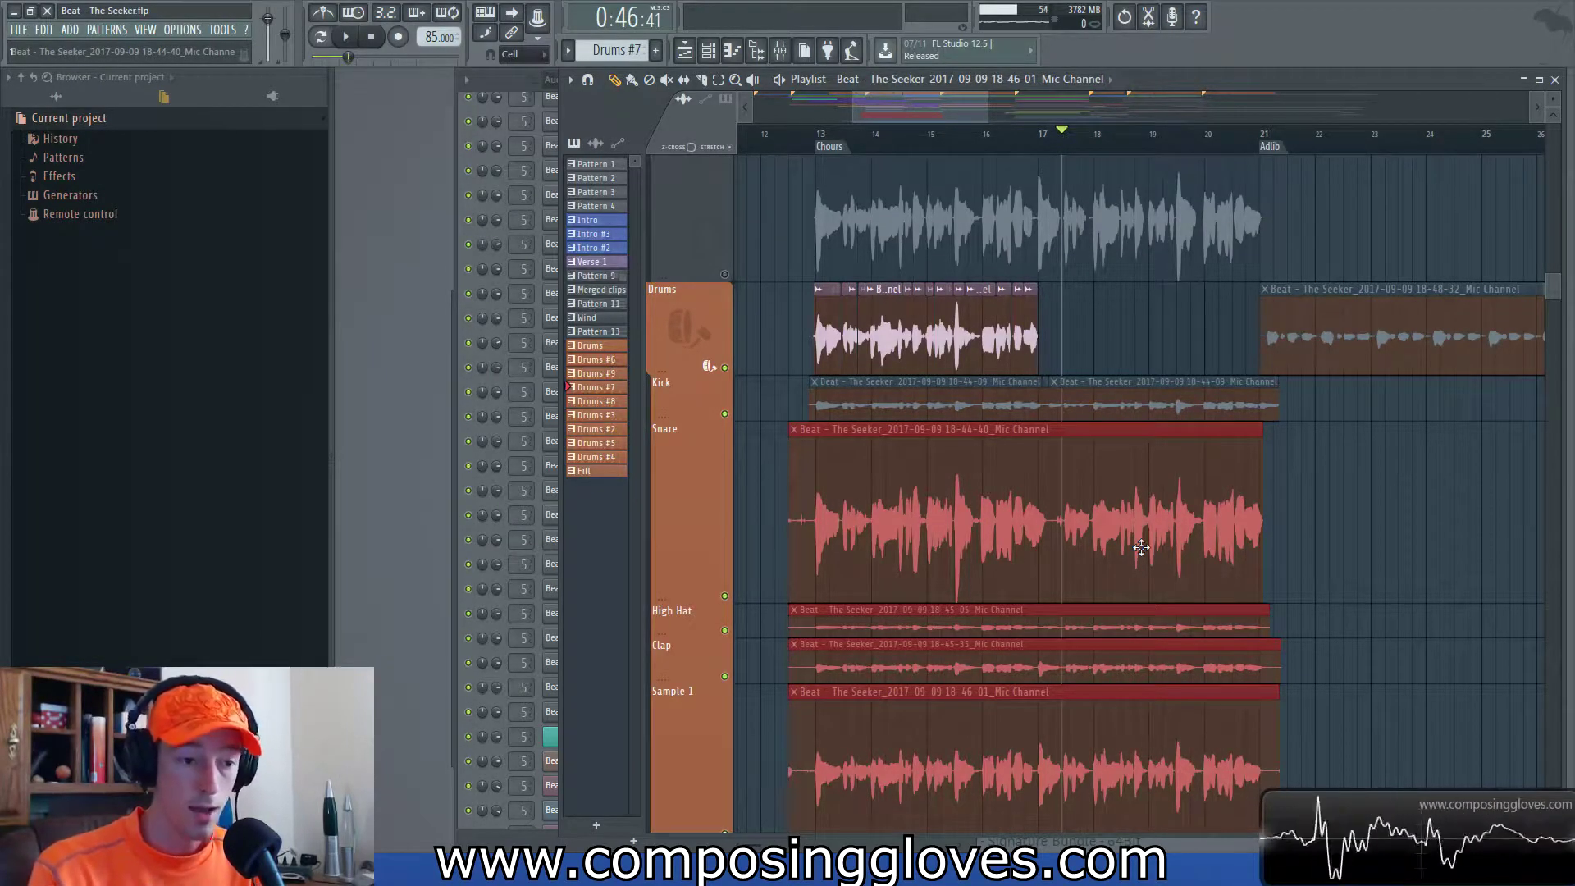
- Compare the muted Extra 4 double with the Extra 7 lead phrases from bar 17, selecting the lead clips and clearing the selection
scroll(1141, 547, "up", 3)
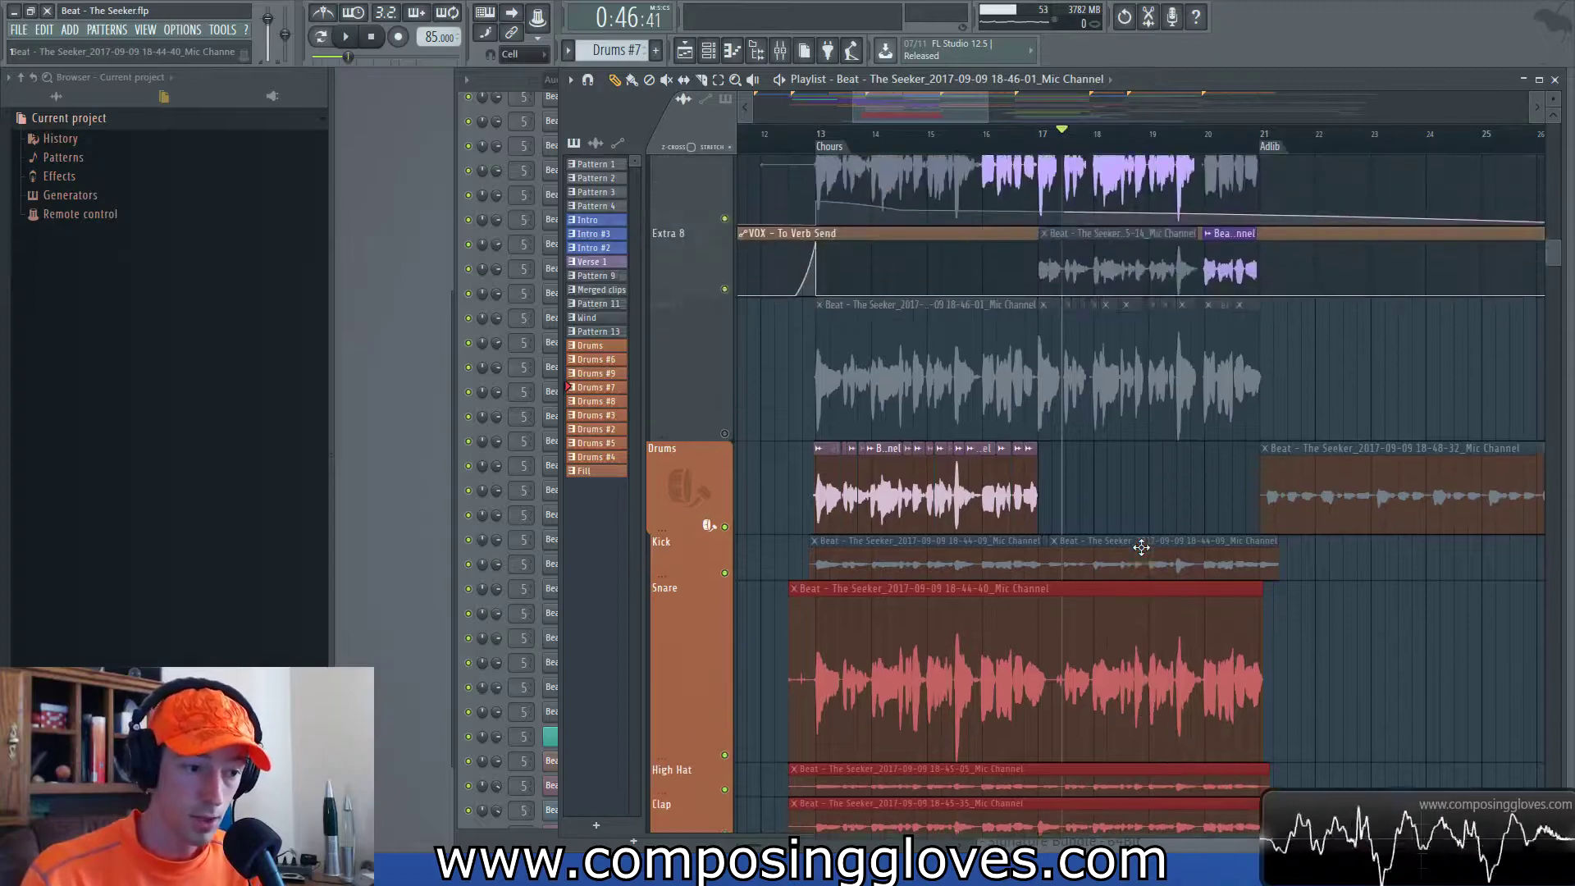
scroll(1141, 547, "up", 3, "ctrl")
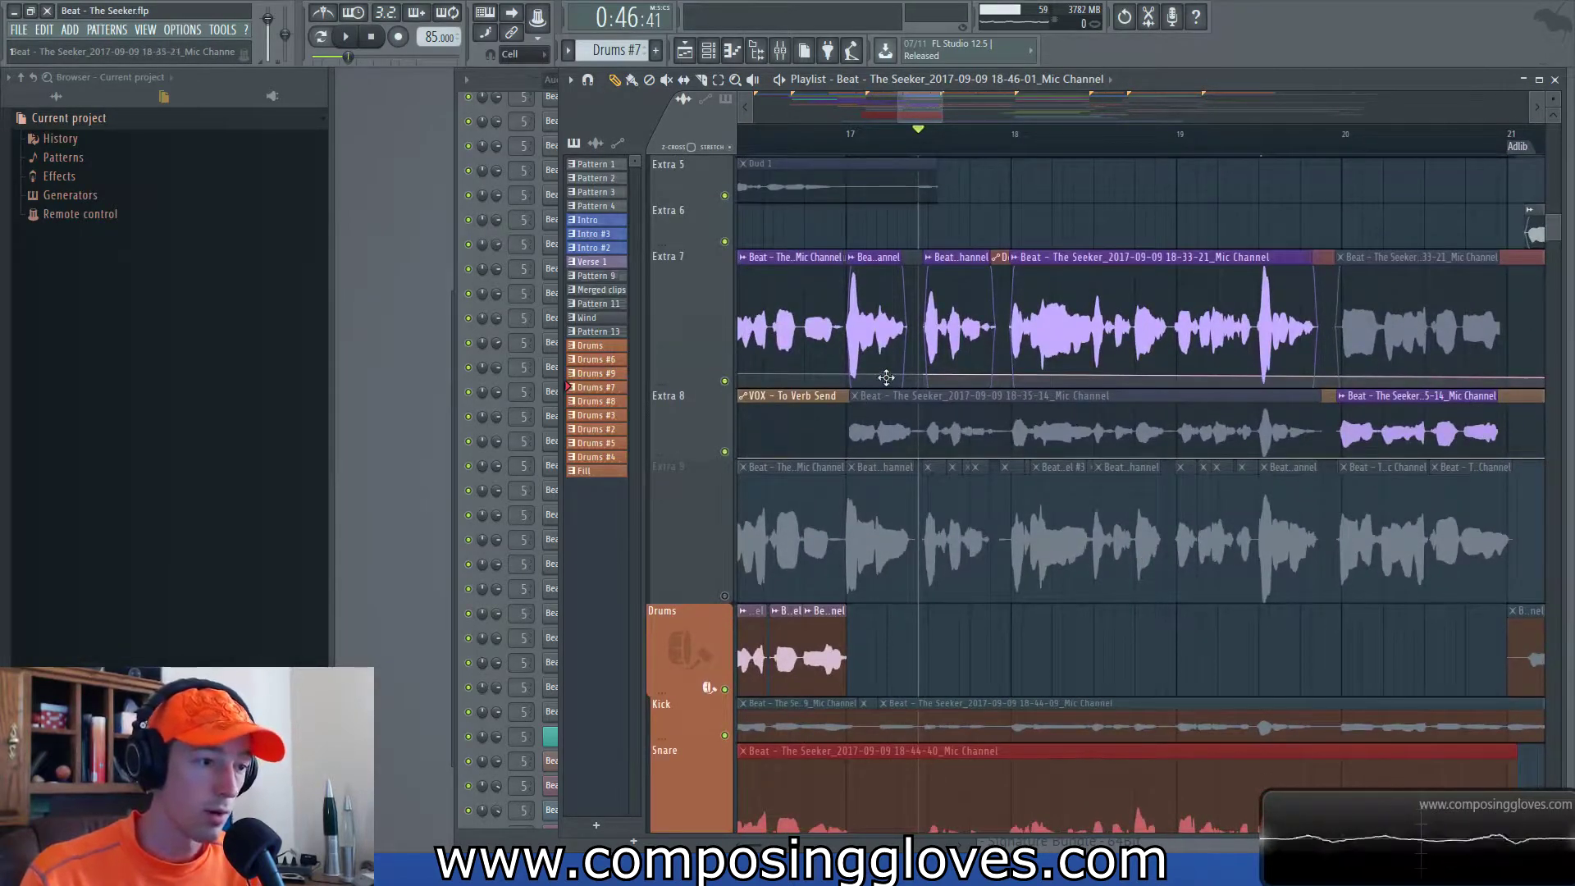
scroll(884, 379, "up", 5)
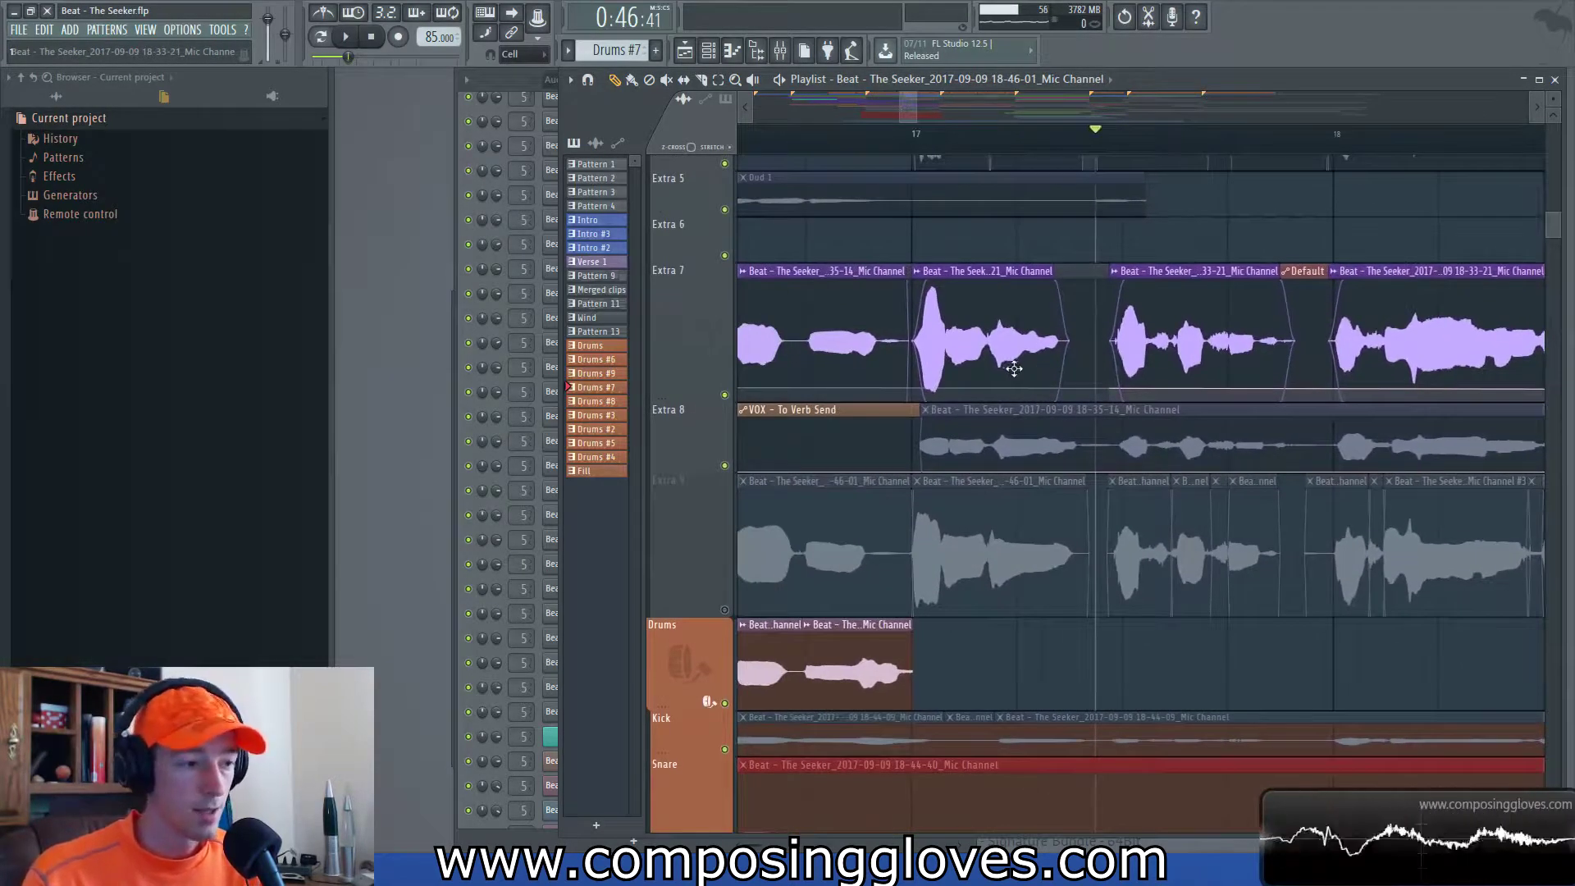
left_click_drag(1026, 370, 917, 388)
scroll(946, 288, "up", 3)
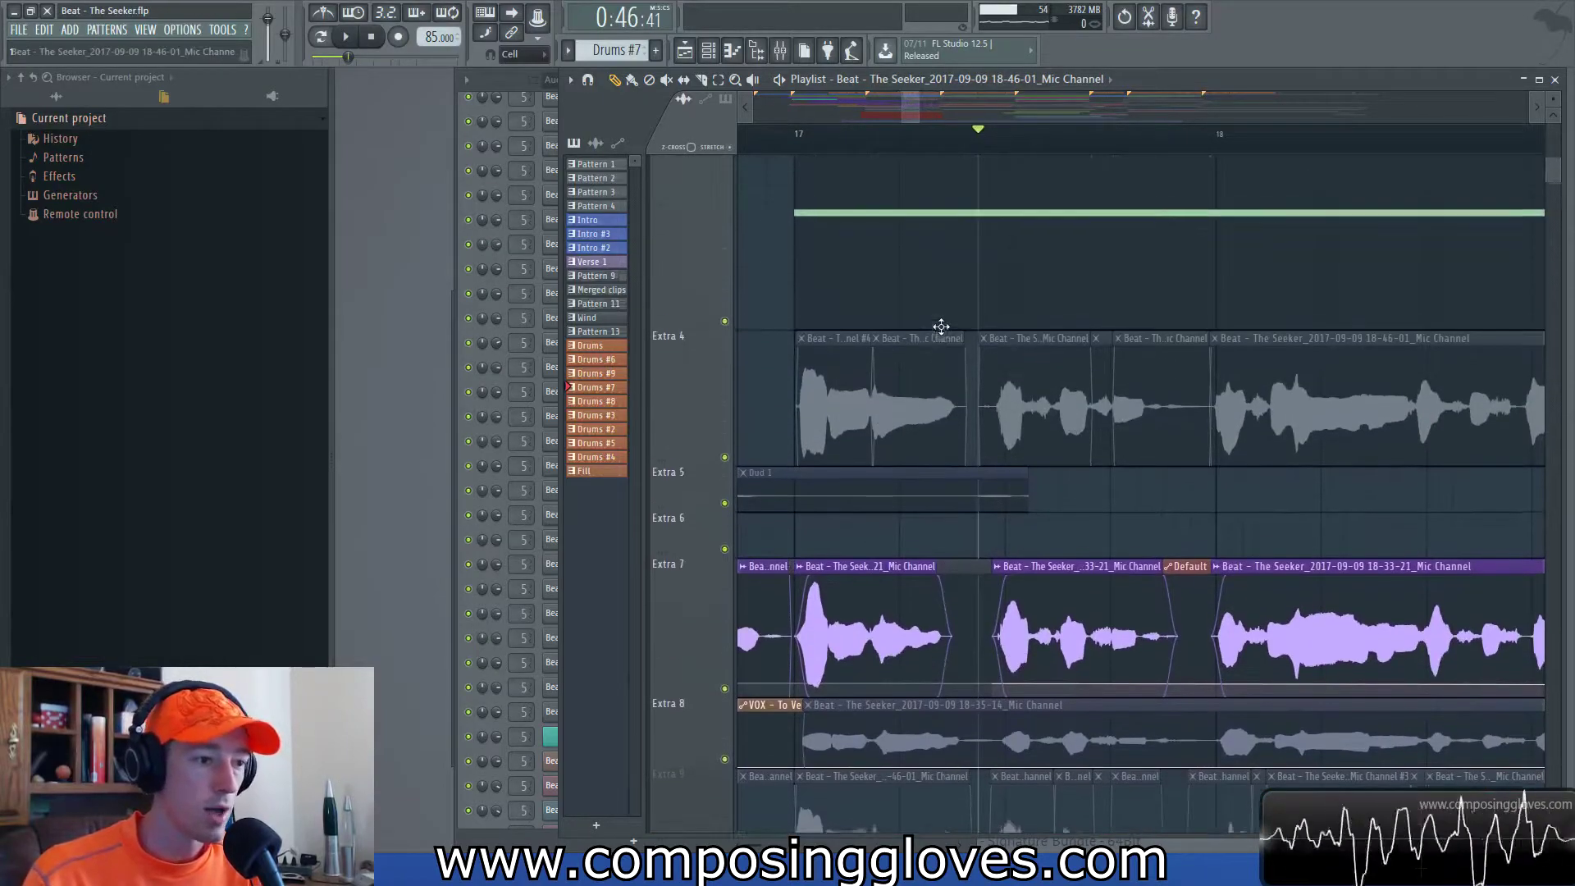
scroll(942, 328, "down", 4)
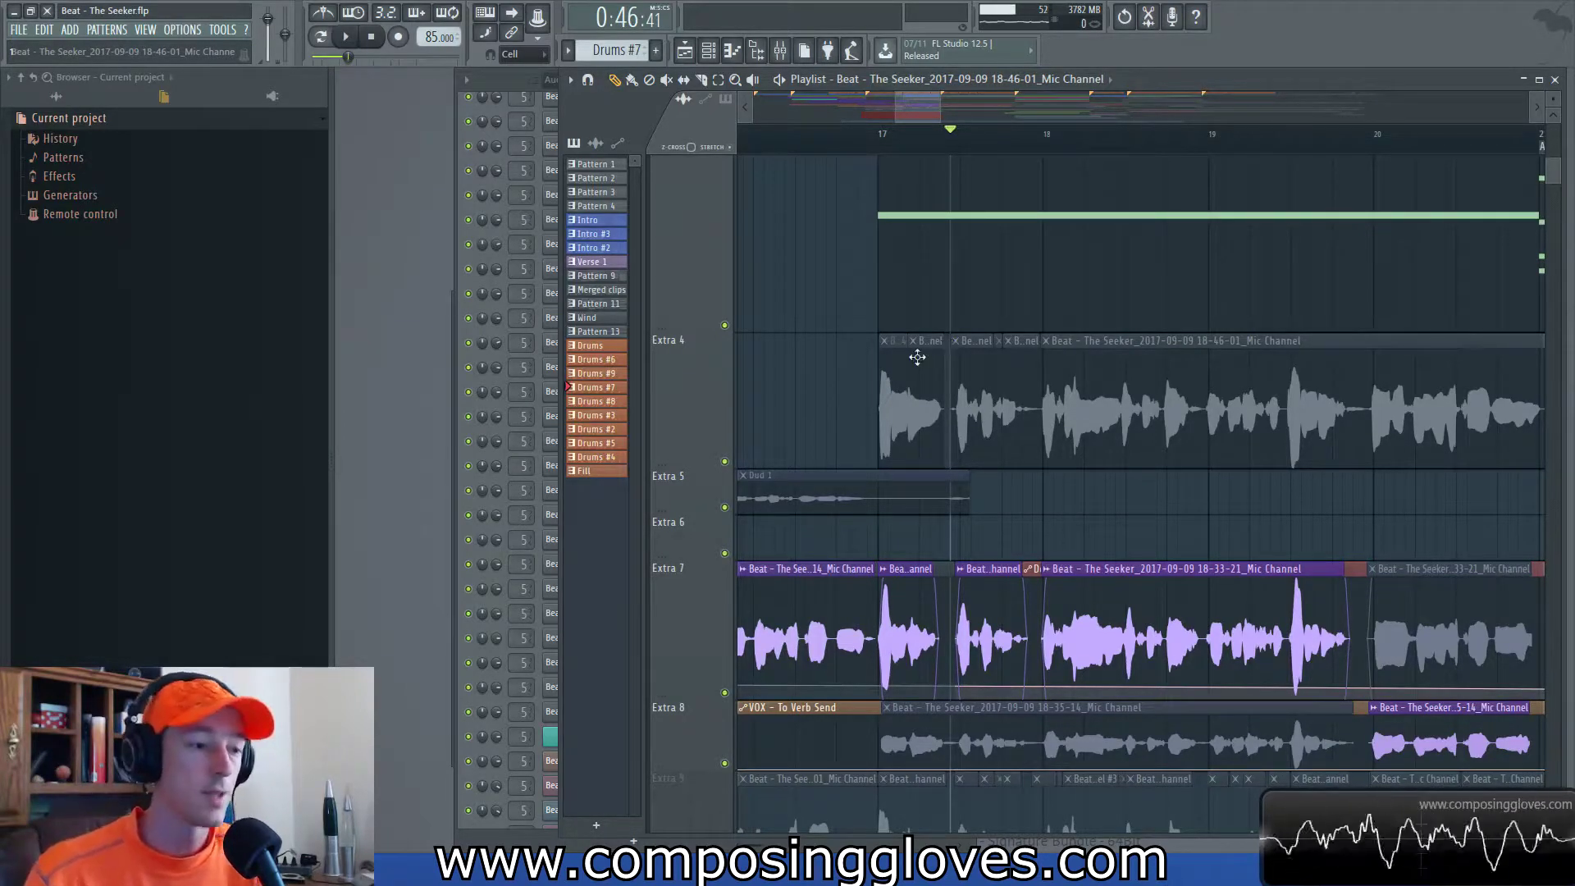
scroll(917, 361, "down", 3)
left_click_drag(908, 513, 1099, 402)
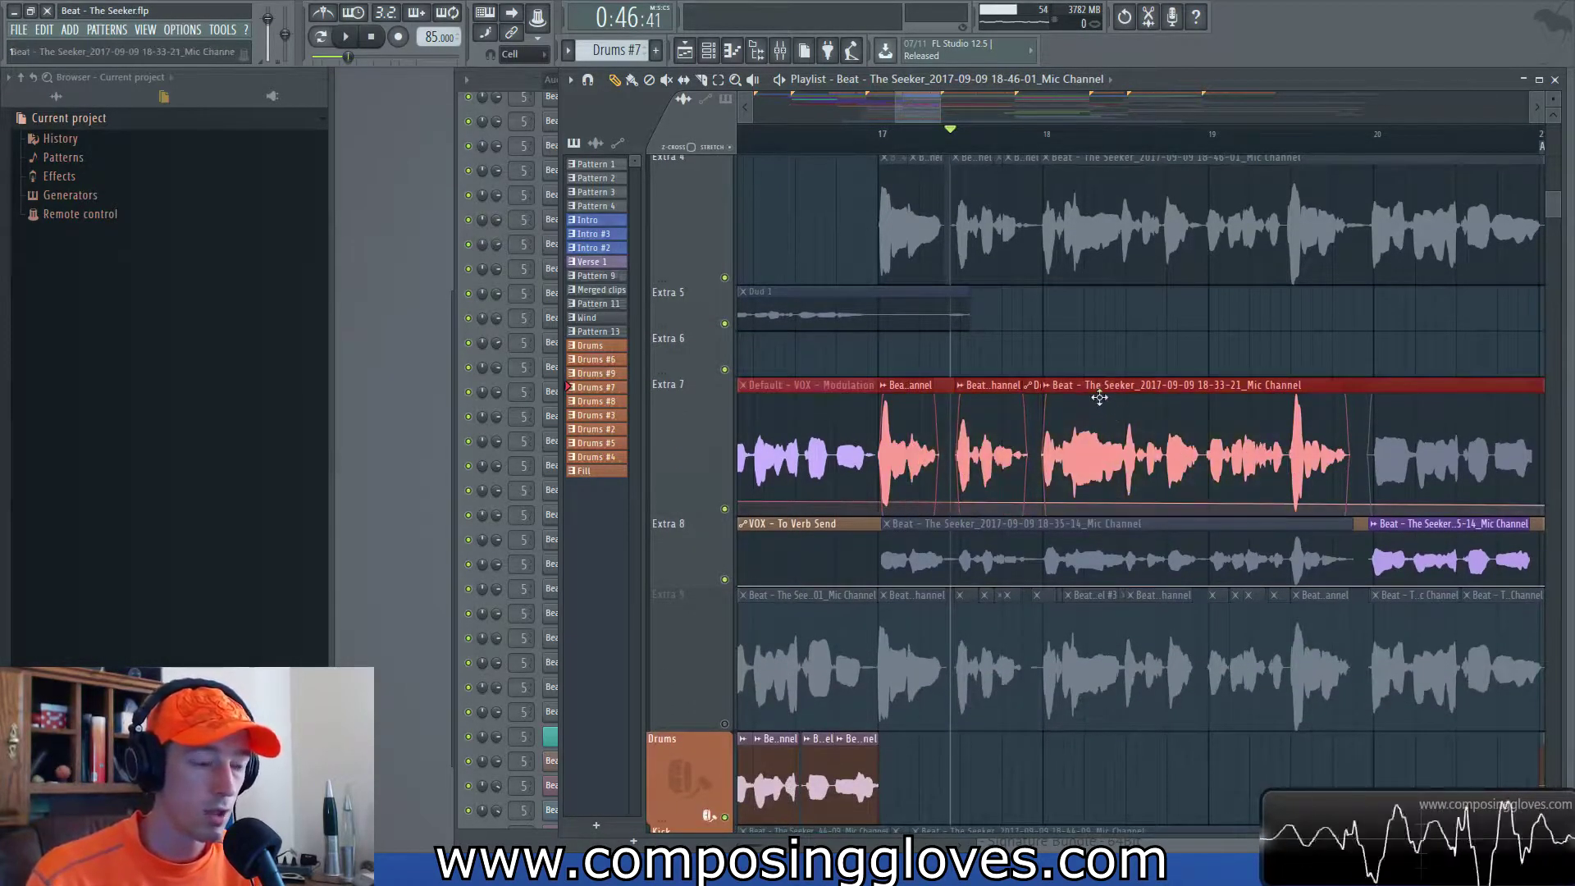
left_click(1097, 345)
scroll(1043, 338, "down", 3)
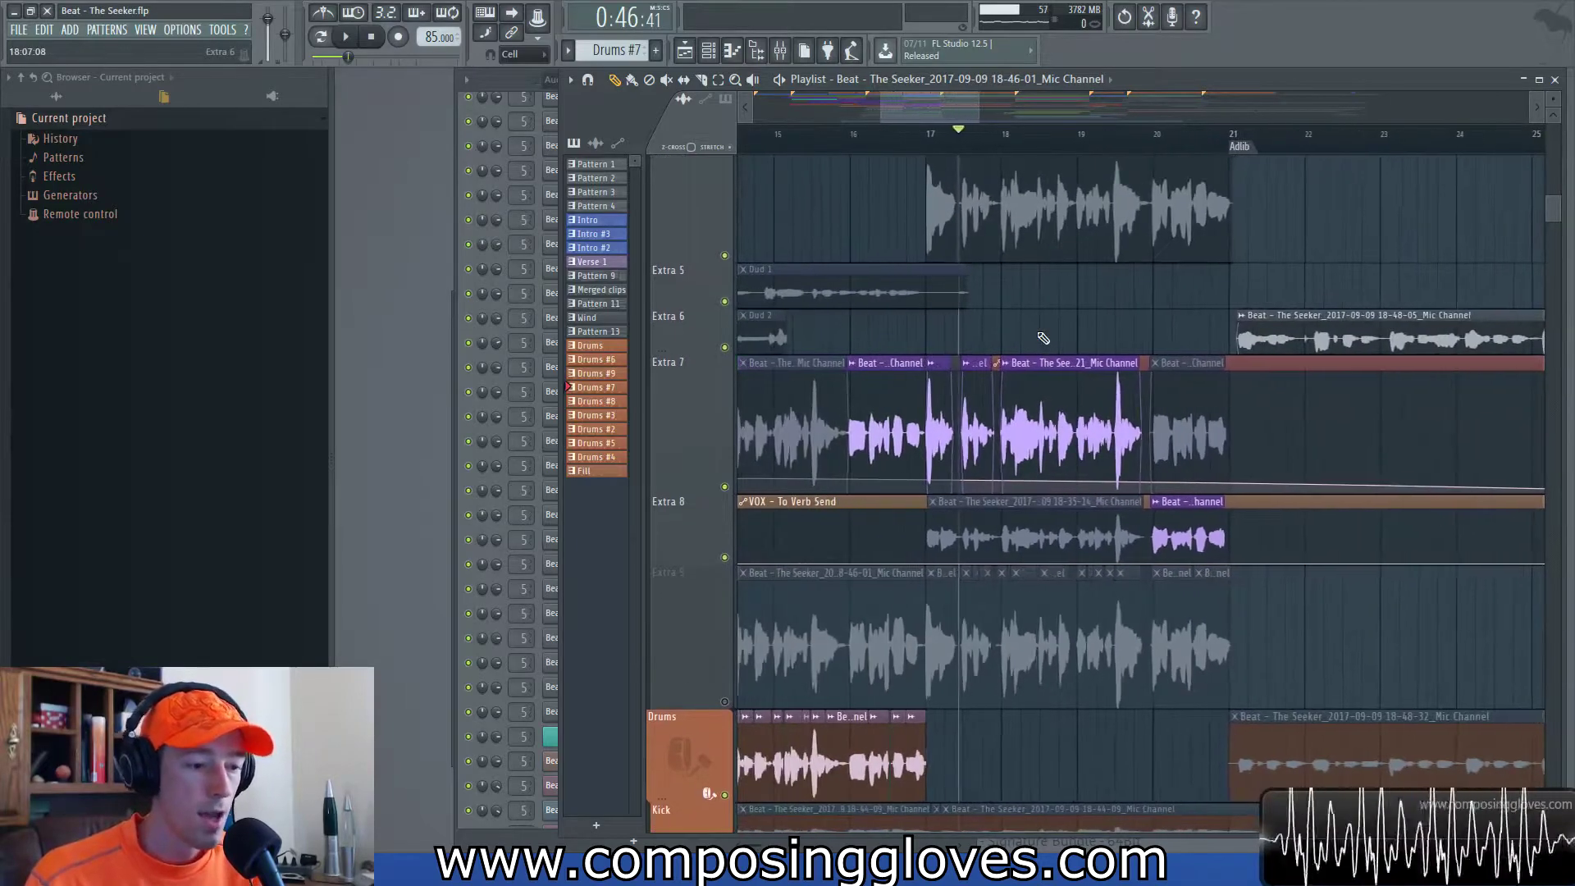
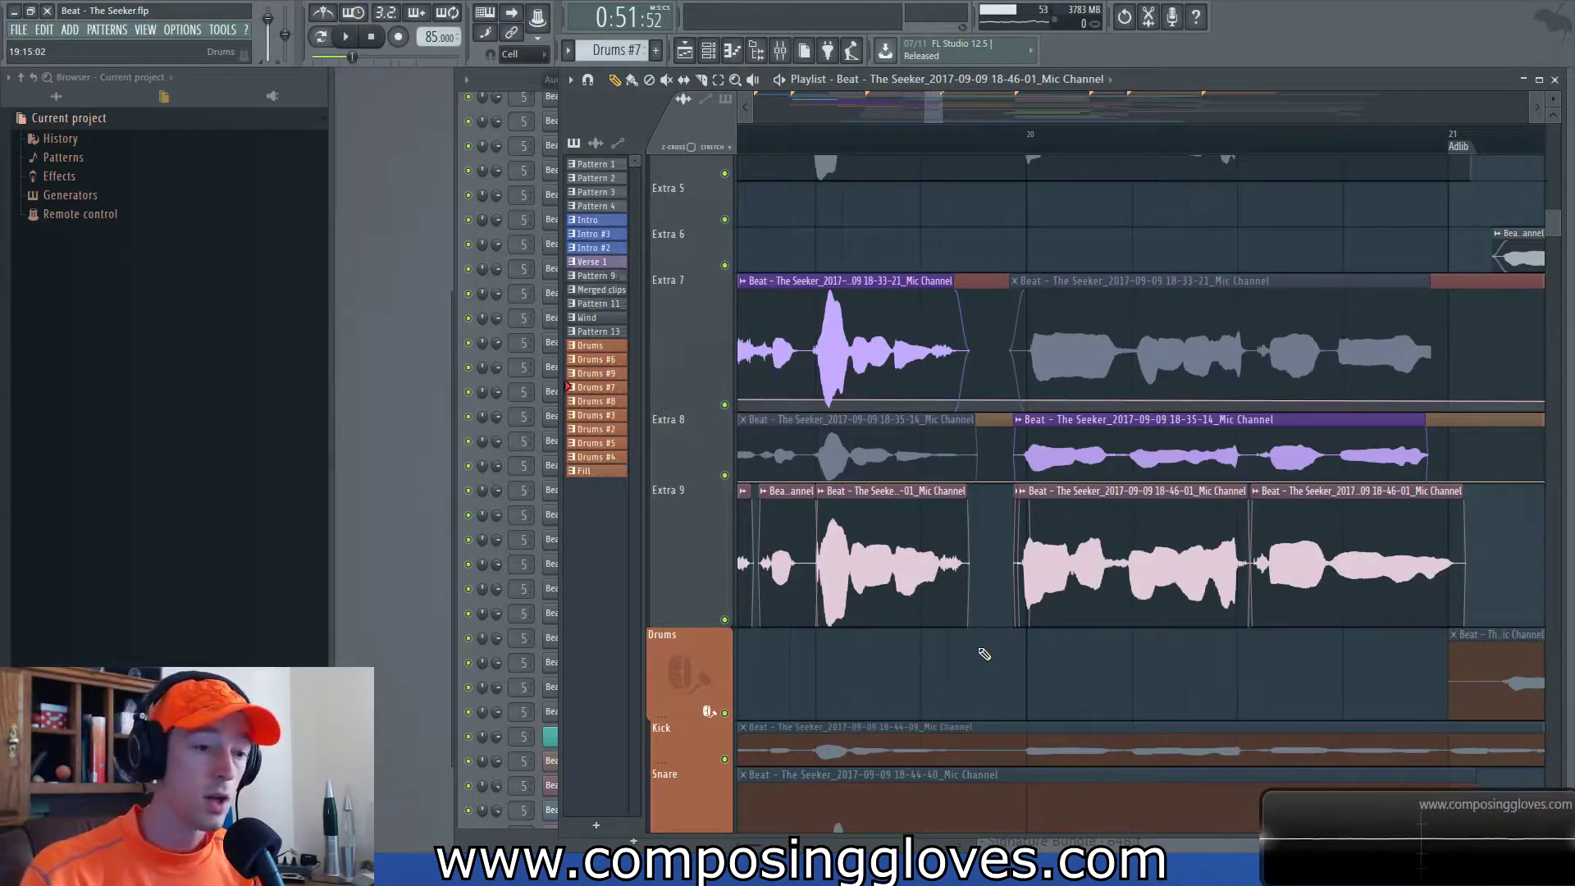
- Unmute the long Extra 3 vocal recording that starts at bar 4, before Verse 1
left_click_drag(977, 646, 1489, 606)
scroll(999, 570, "down", 5)
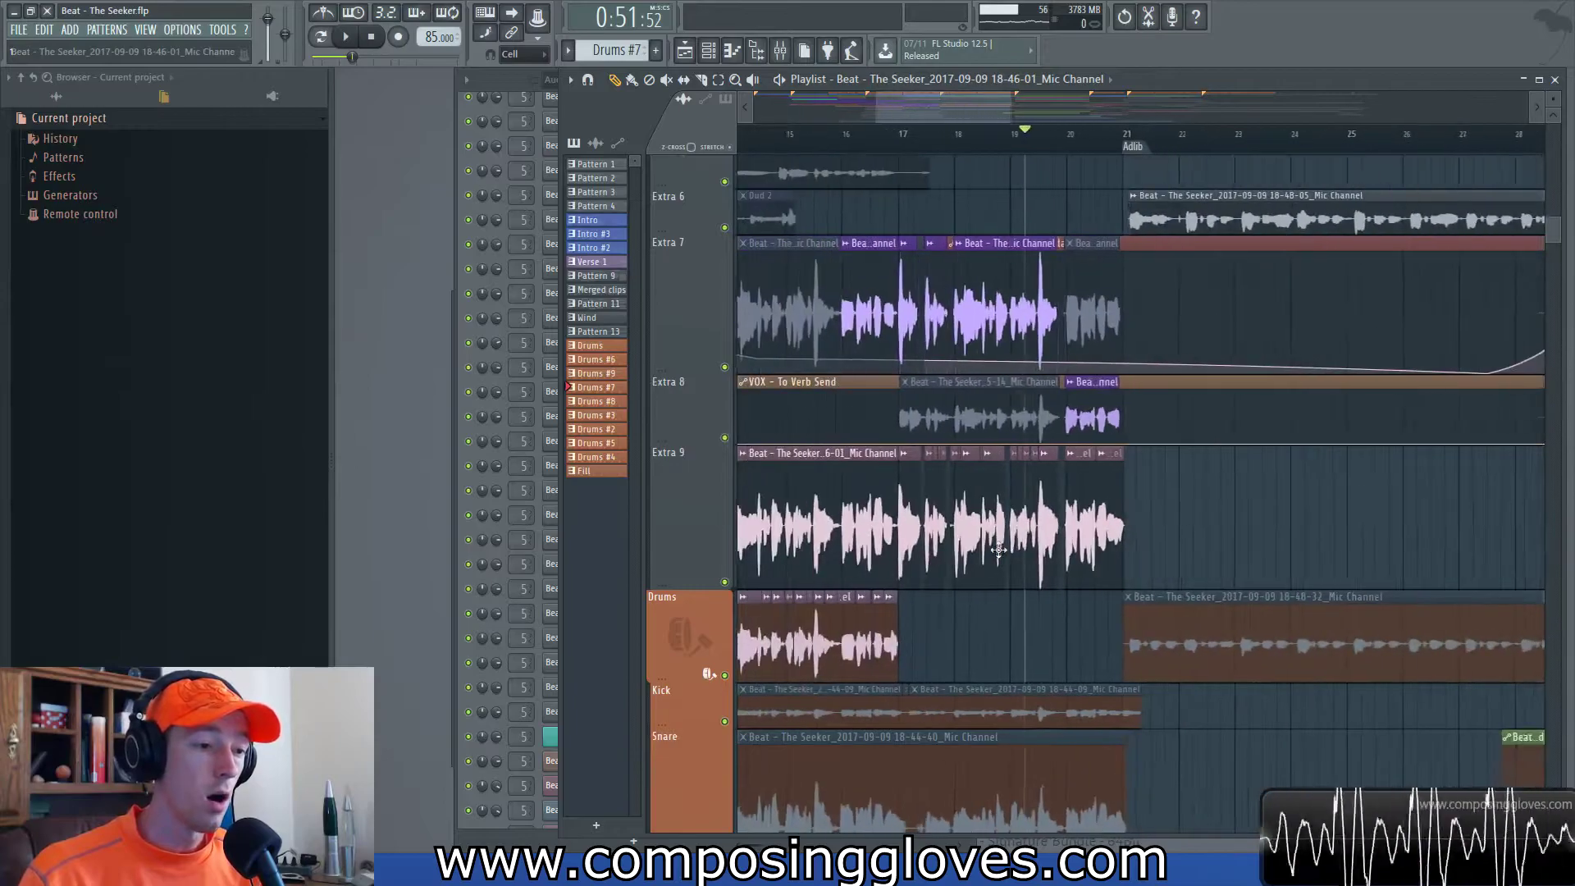
left_click_drag(1061, 444, 1369, 618)
scroll(967, 352, "up", 4)
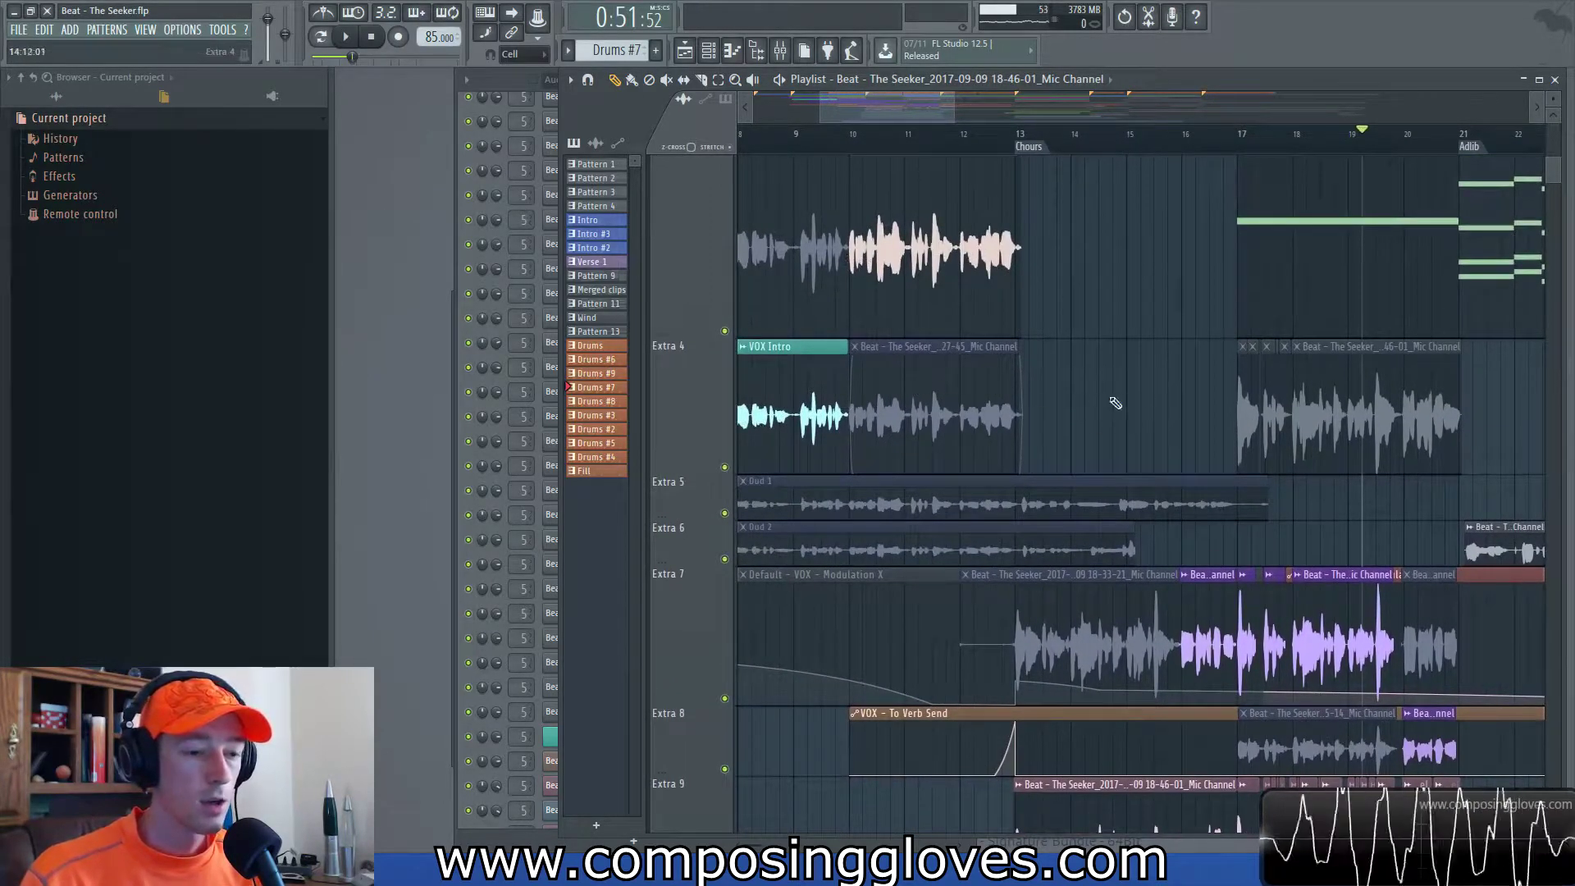
left_click_drag(1111, 389, 1401, 360)
scroll(1050, 400, "up", 3)
scroll(967, 410, "up", 6)
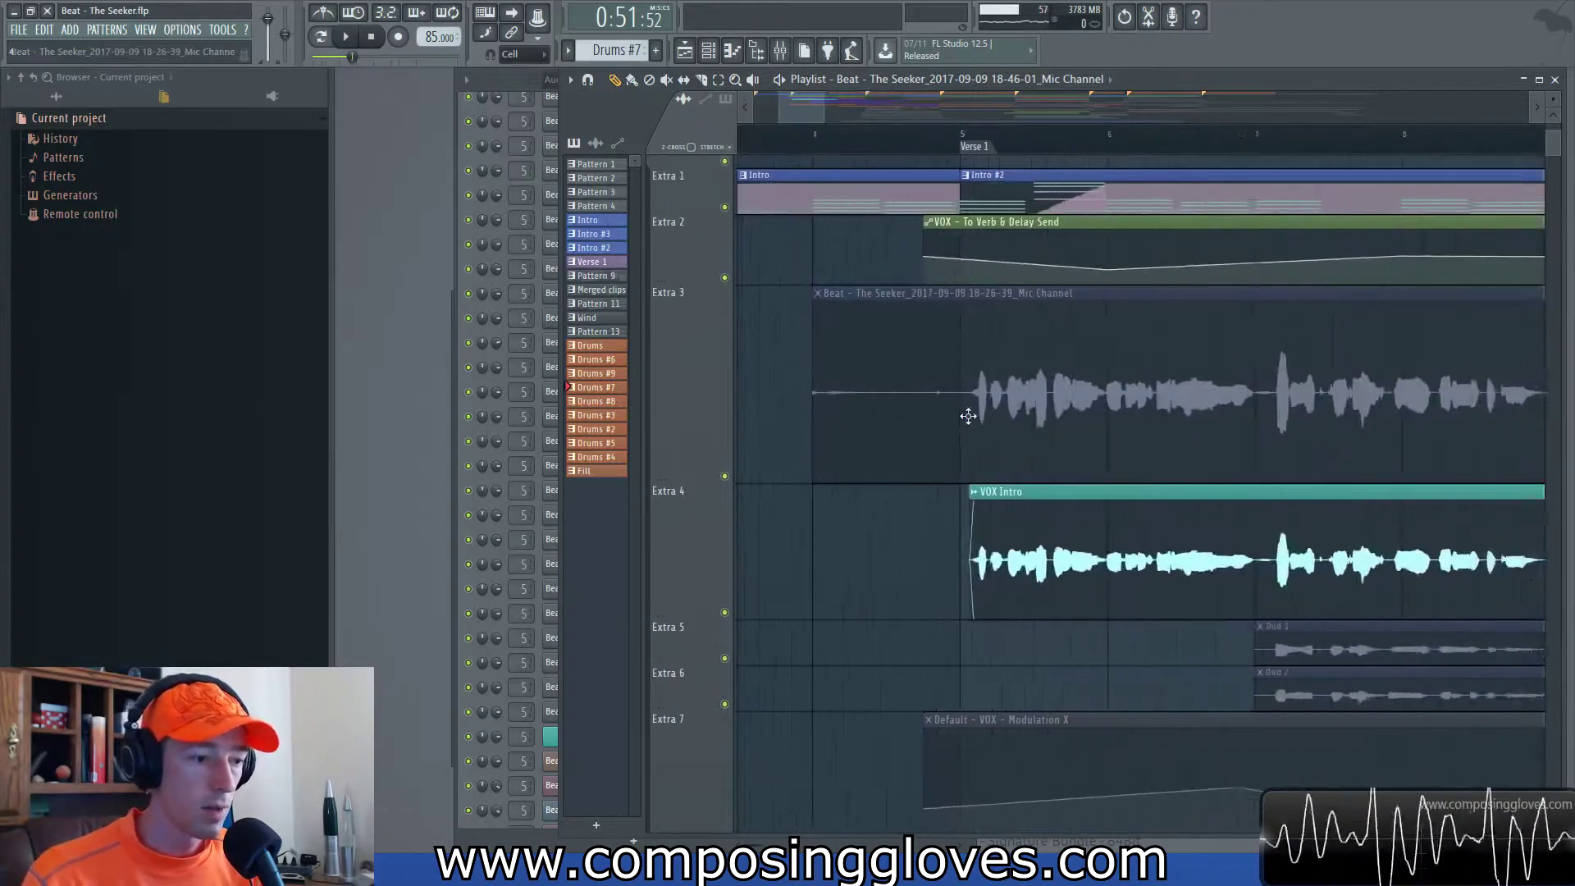
right_click(851, 410, "alt")
left_click_drag(965, 382, 1162, 413)
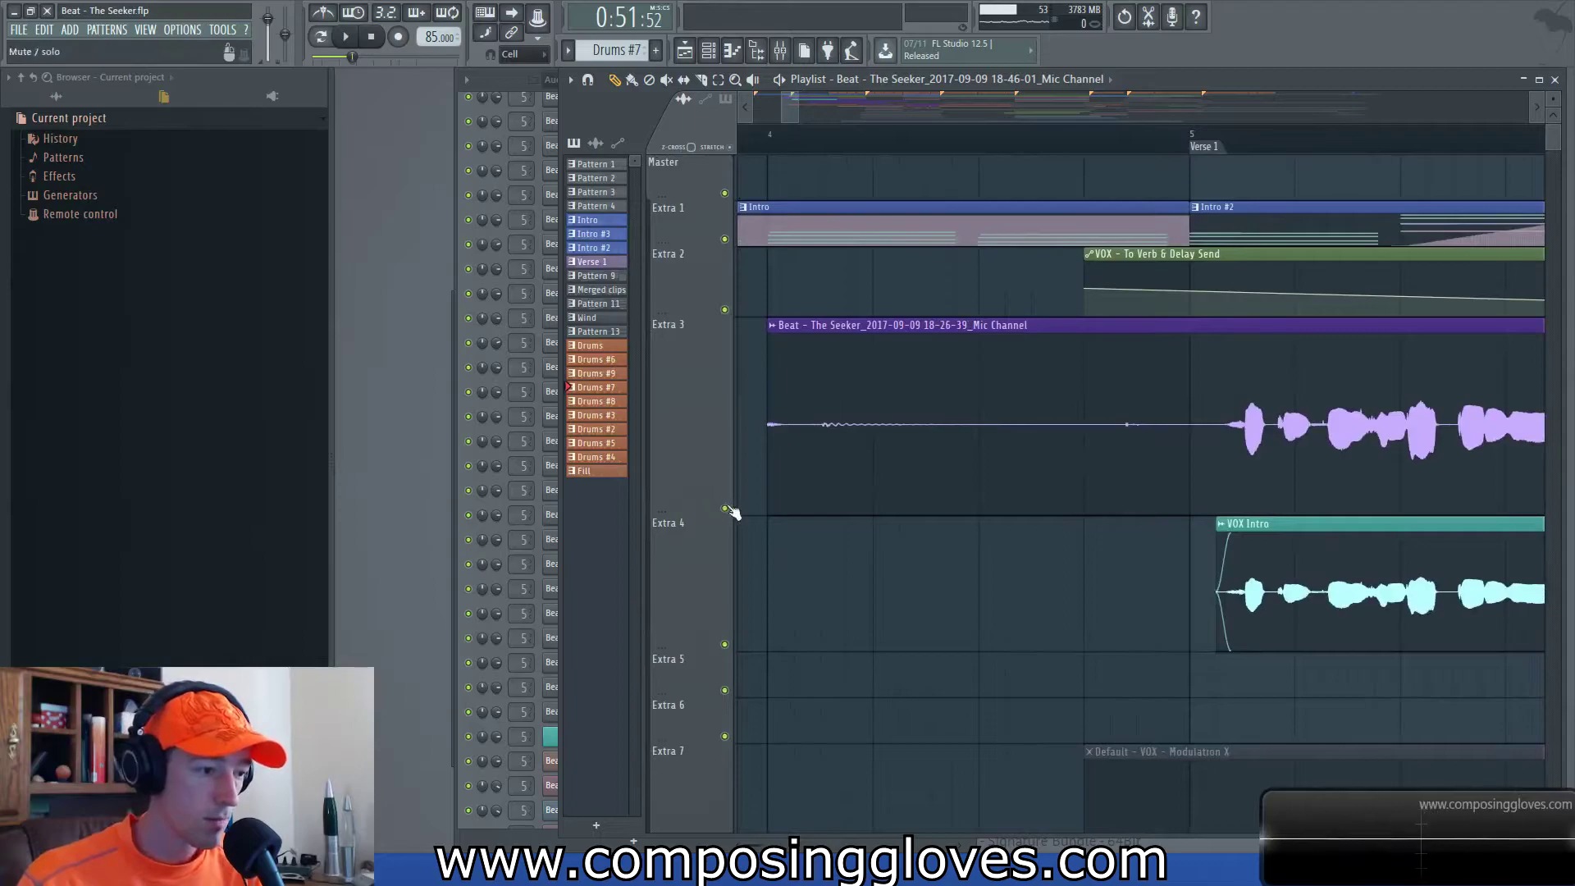
- Solo Extra 3, play the quiet lead-in before bar 5 from two positions, stop playback and unsolo the track
right_click(725, 508)
left_click(938, 141)
key("space")
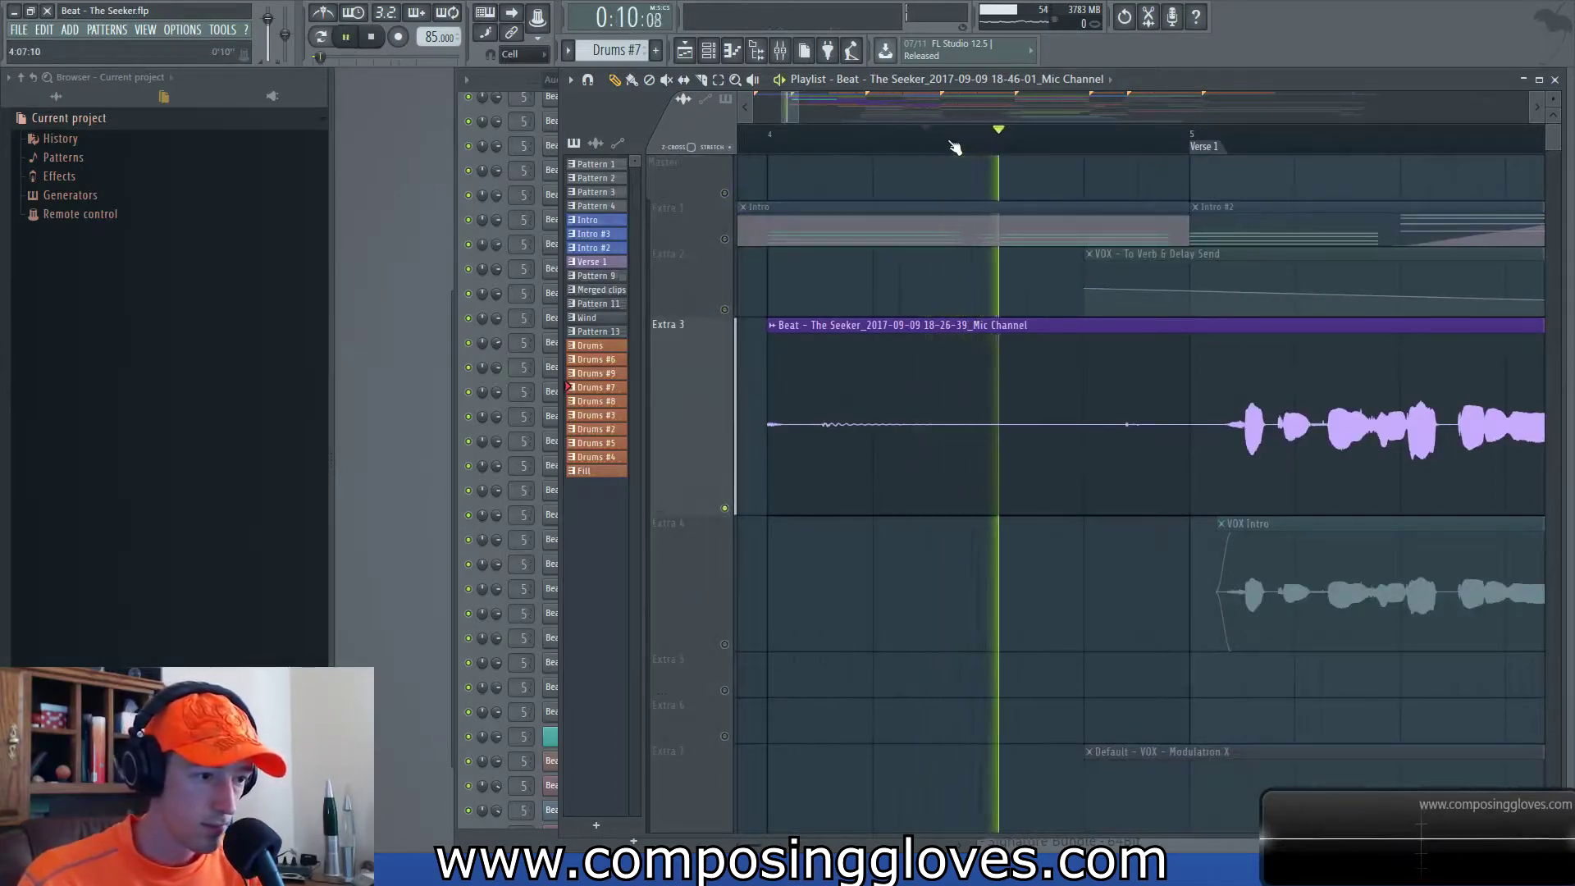
key("space")
left_click(995, 143)
key("space")
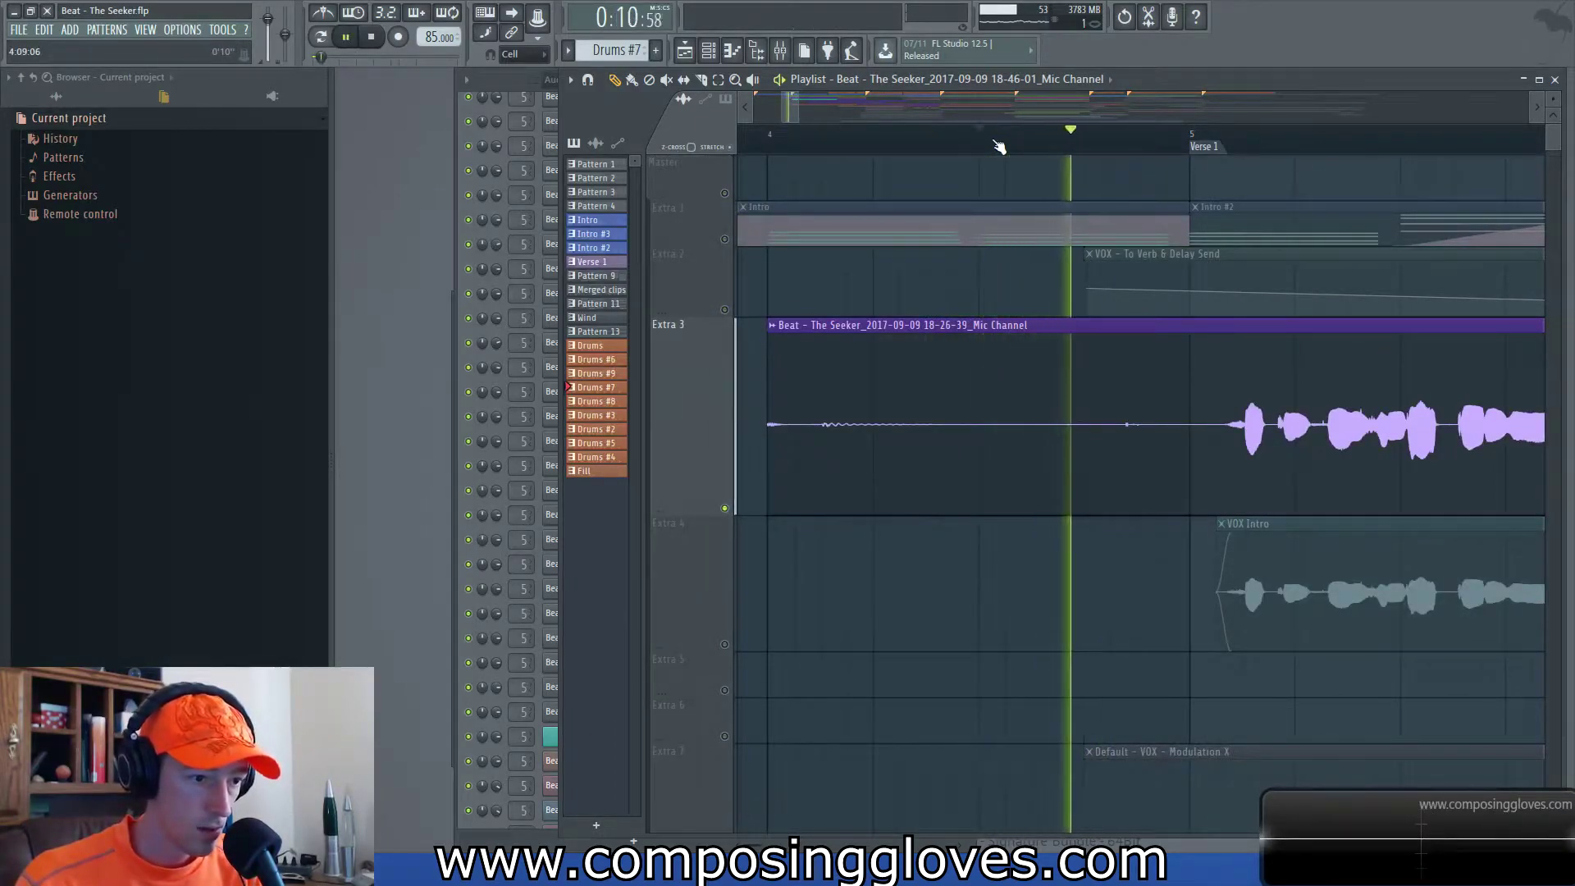
key("space")
right_click(726, 510)
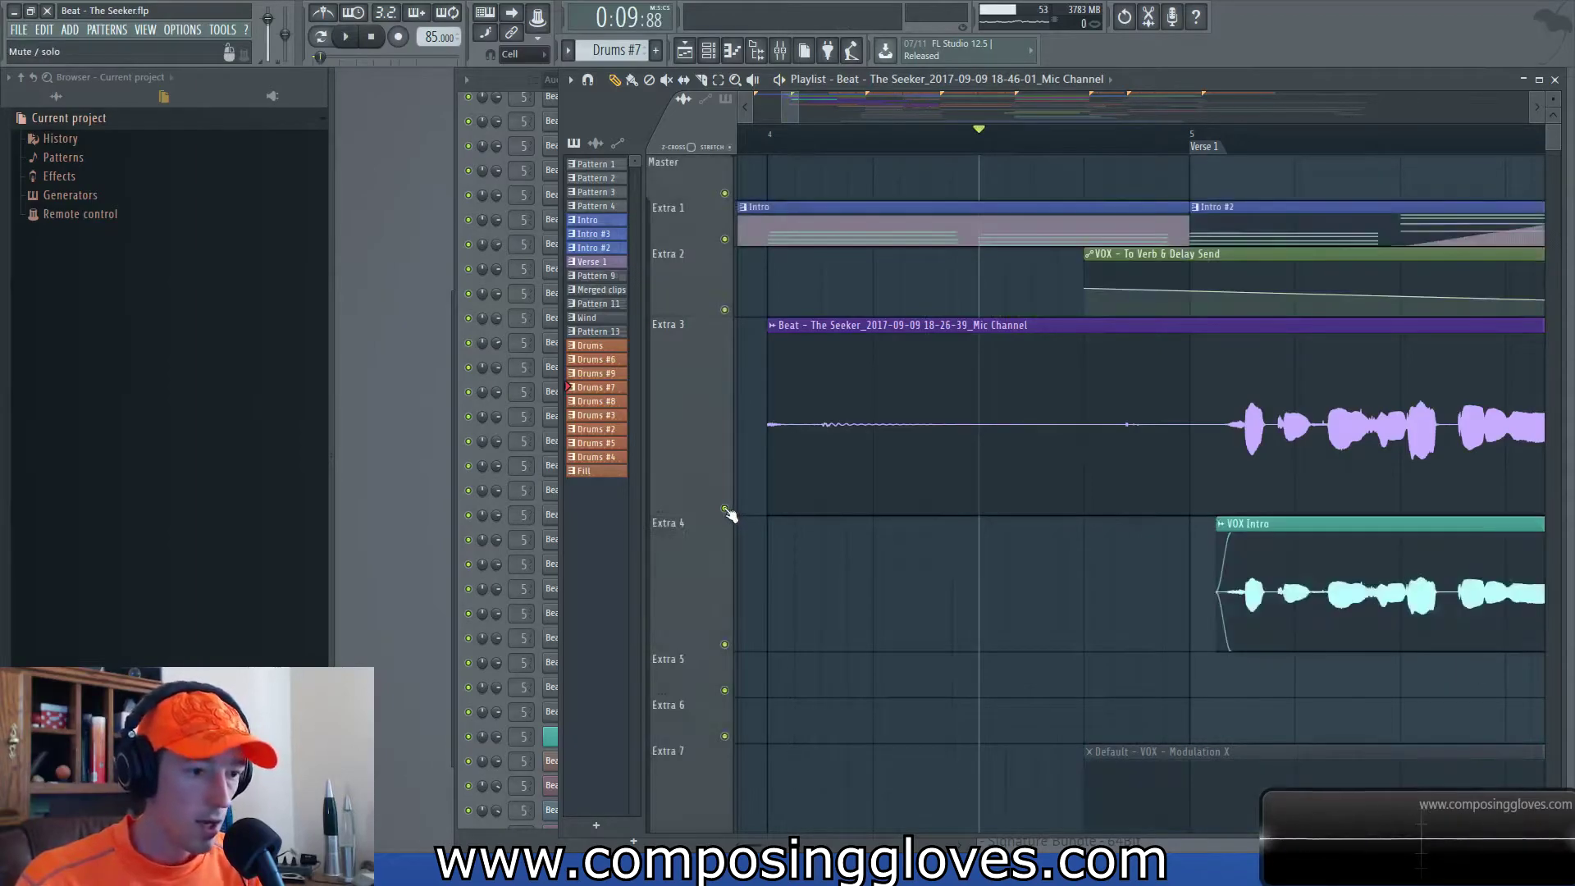
- Examine the gap before bar 20 between the lead phrases on Extra 7 and Extra 8 and the Extra 9 double
scroll(1045, 461, "down", 5)
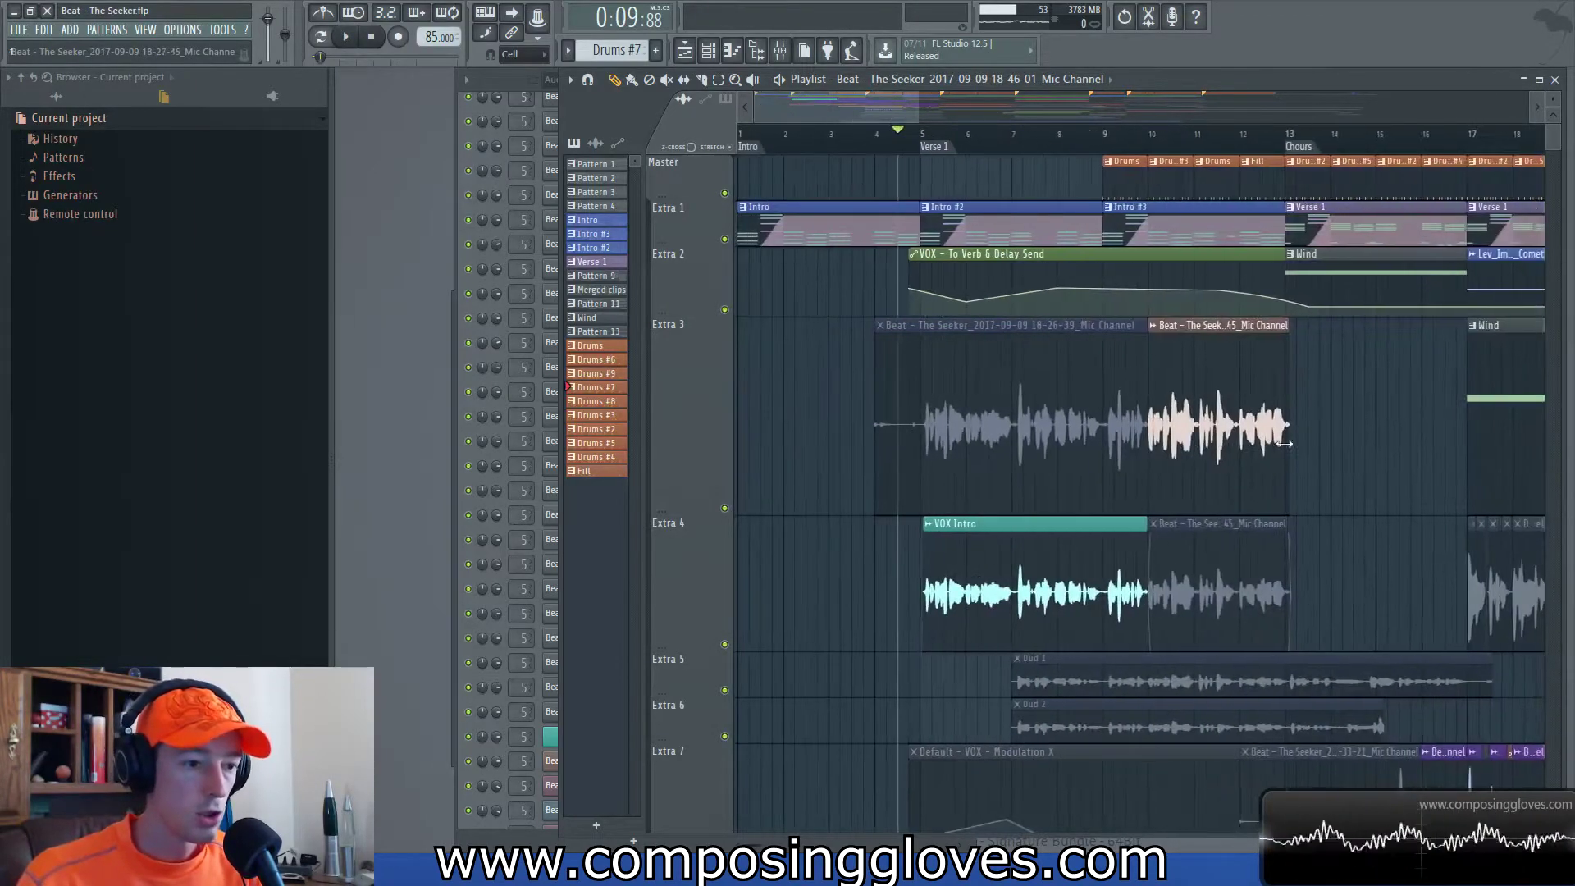
left_click_drag(1284, 444, 1013, 239)
left_click_drag(1225, 550, 1097, 349)
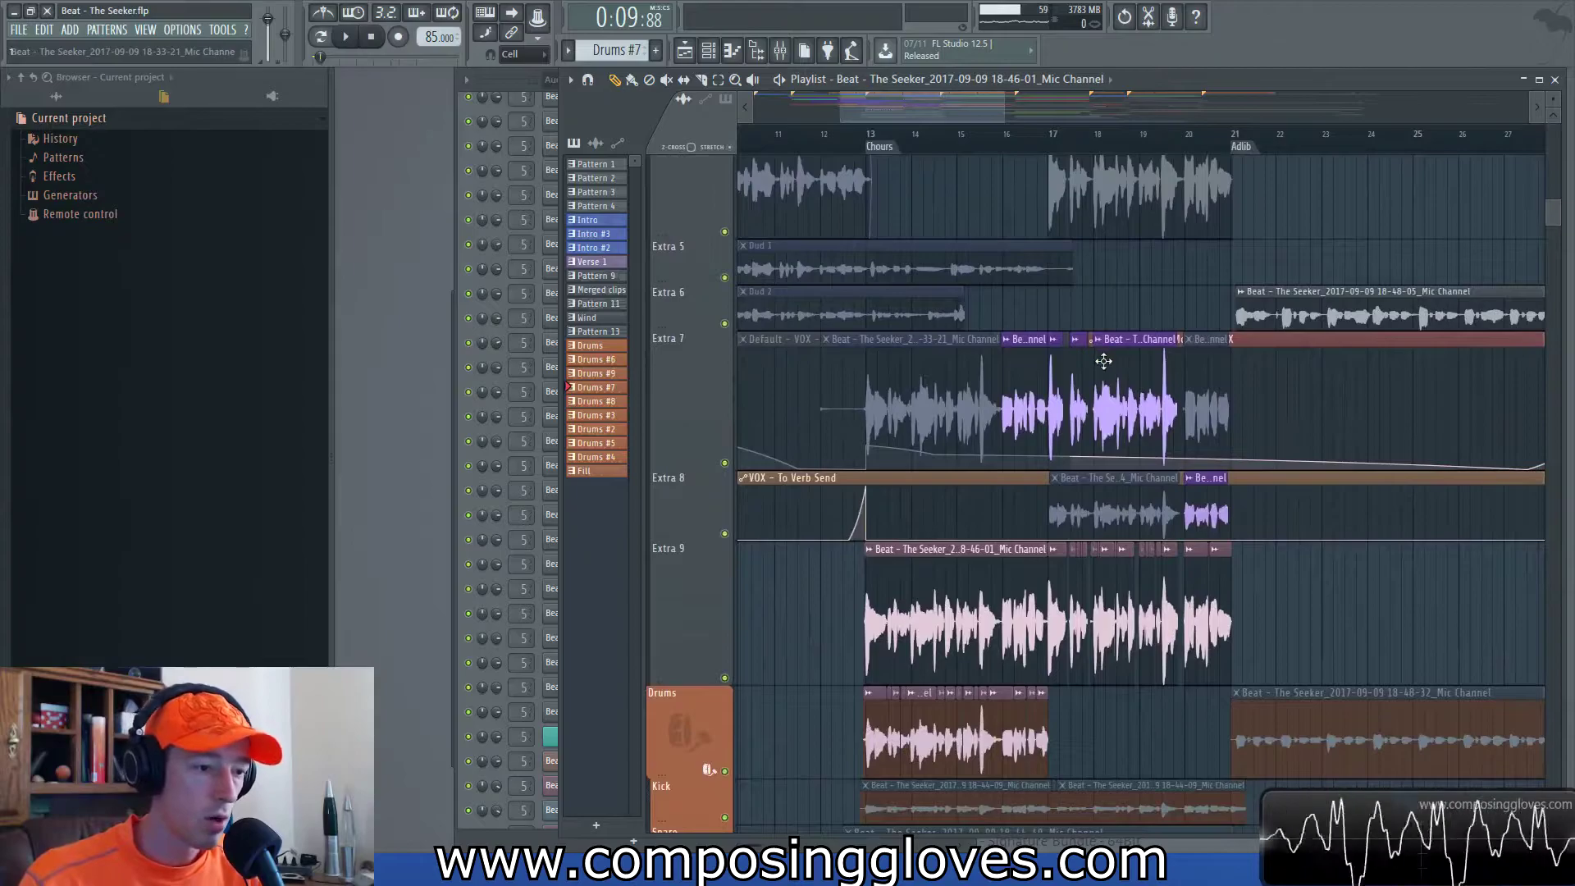
scroll(1103, 361, "up", 6)
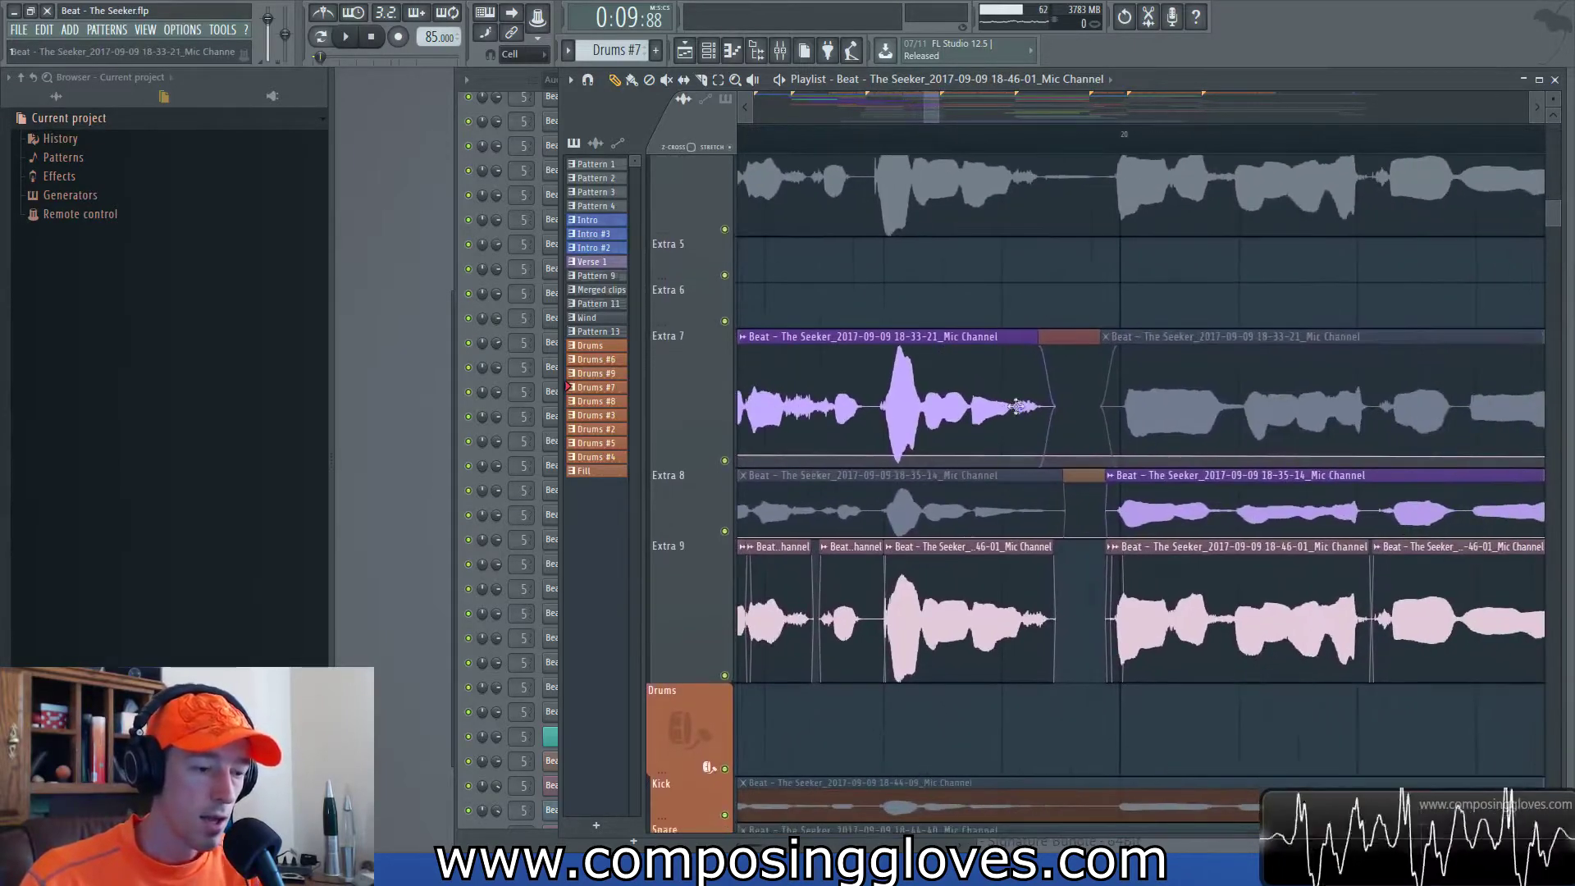
left_click_drag(1020, 295, 1189, 331)
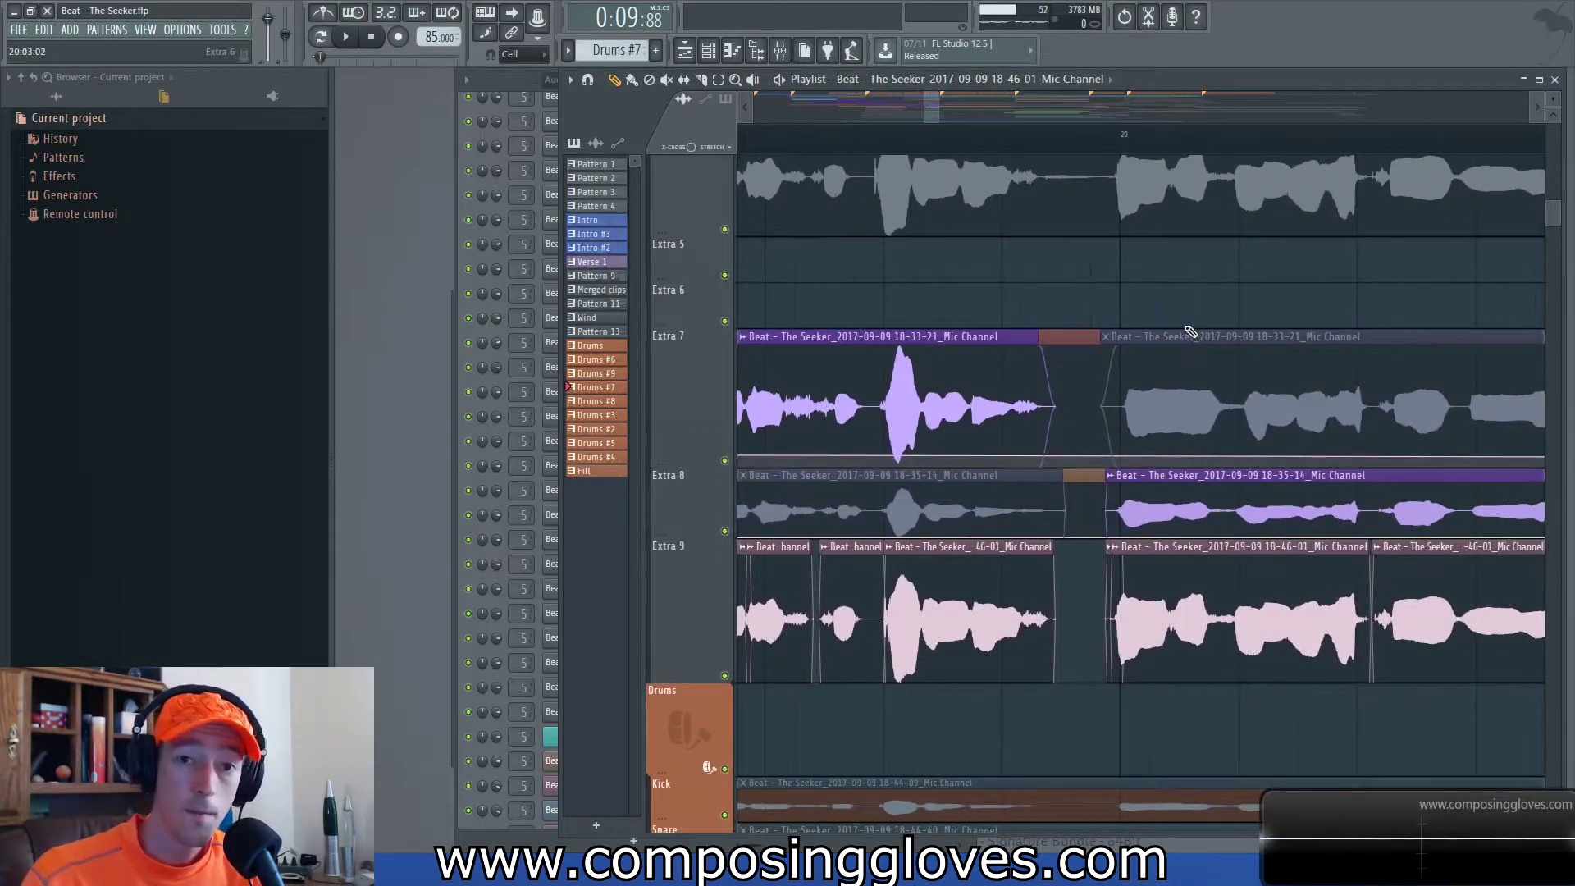
key("ctrl")
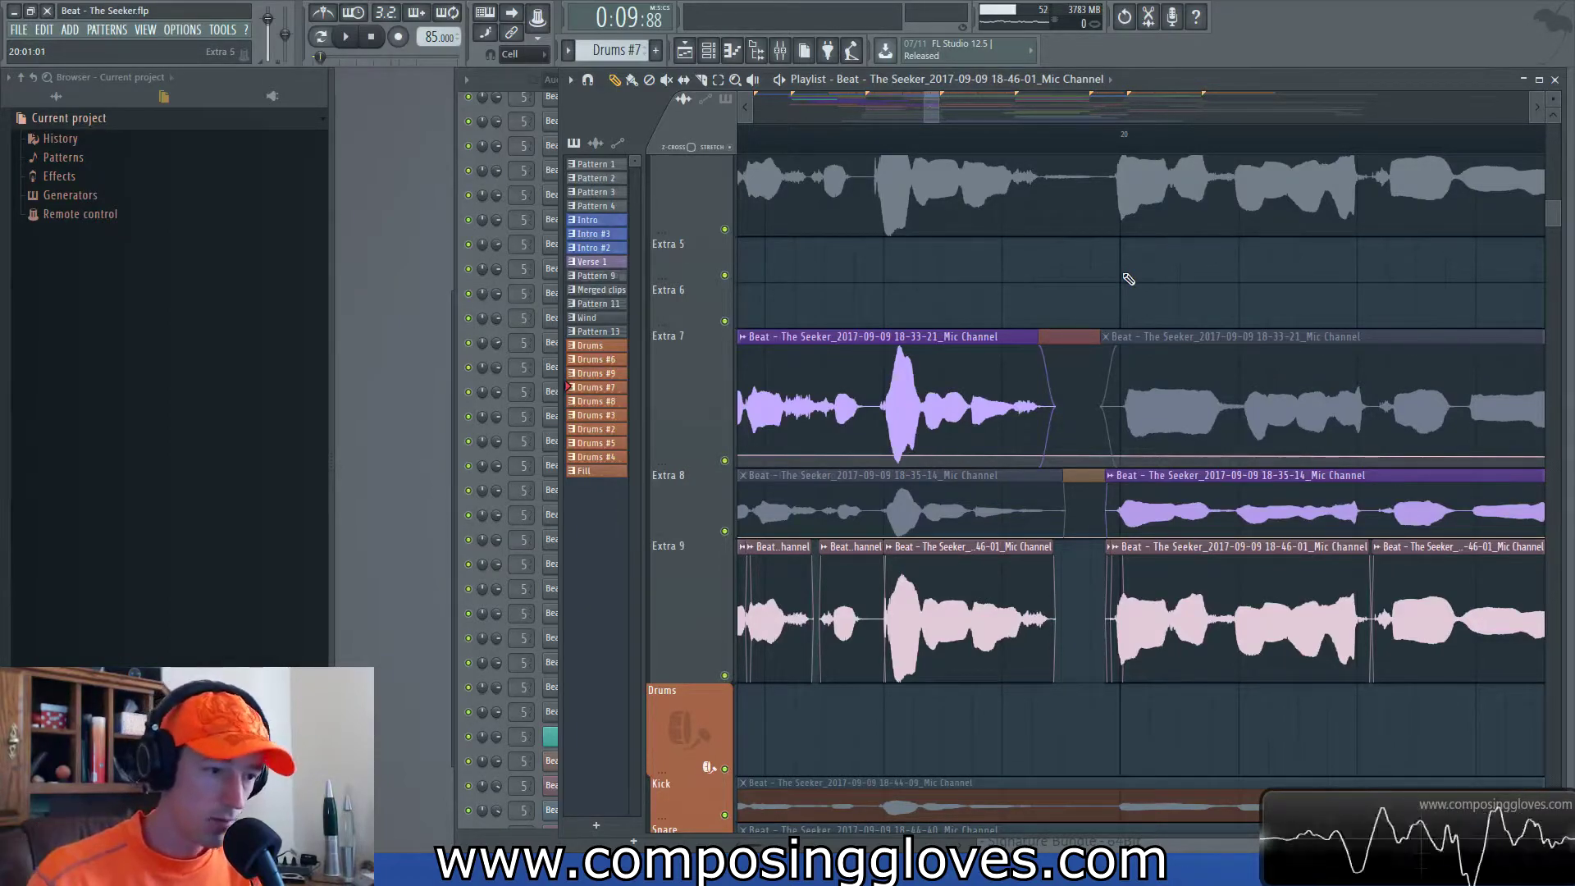
- Select the time range from about the middle of bar 19 to just past the start of bar 20
scroll(1129, 279, "down", 3)
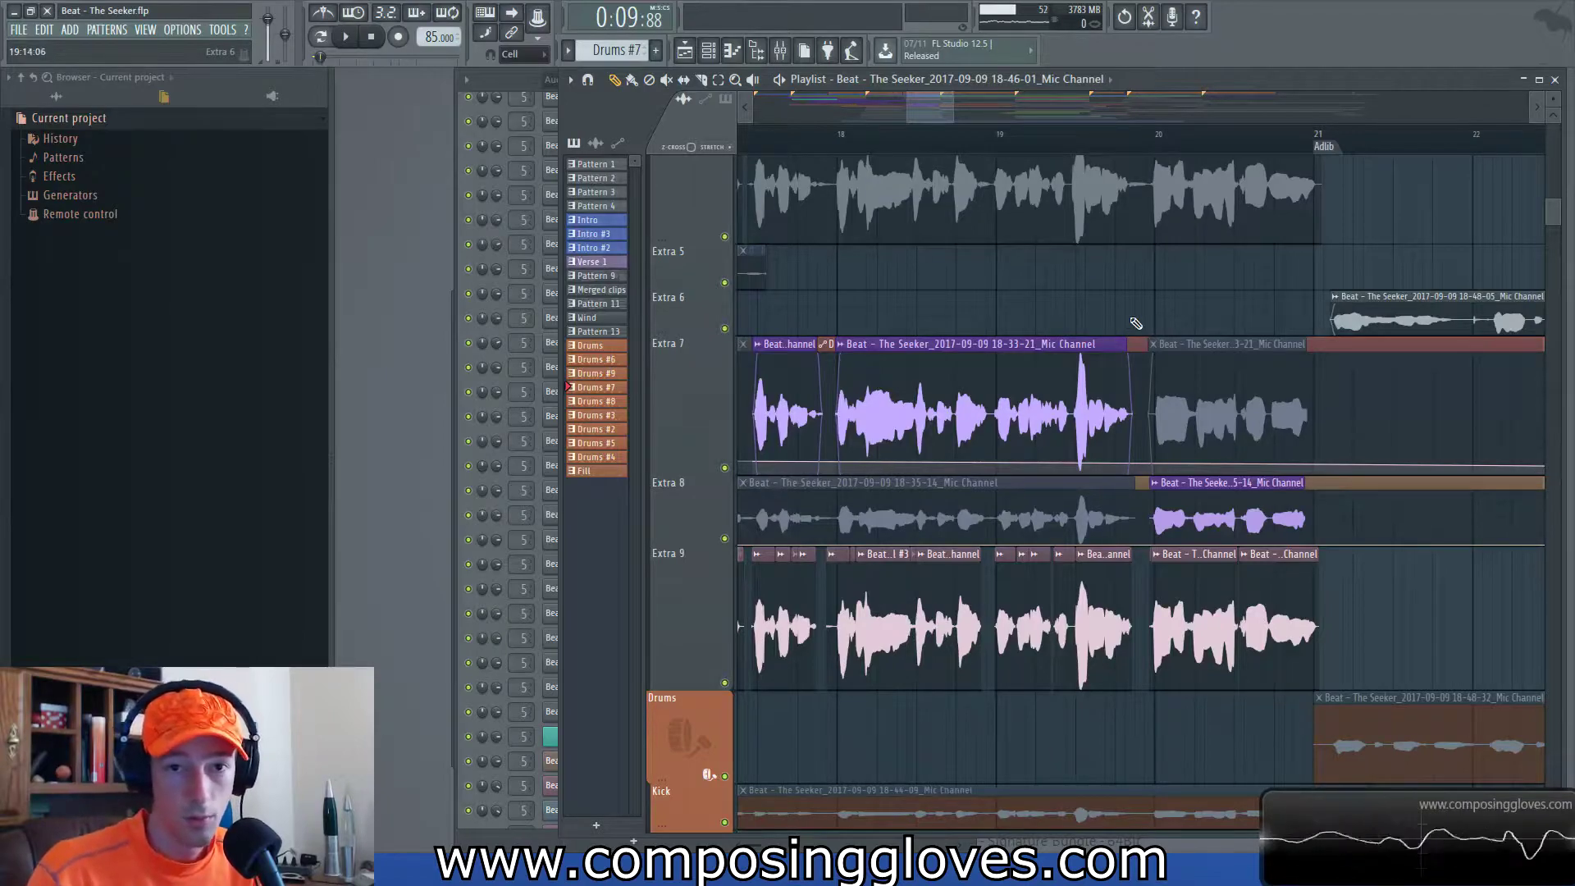
scroll(1130, 311, "up", 3)
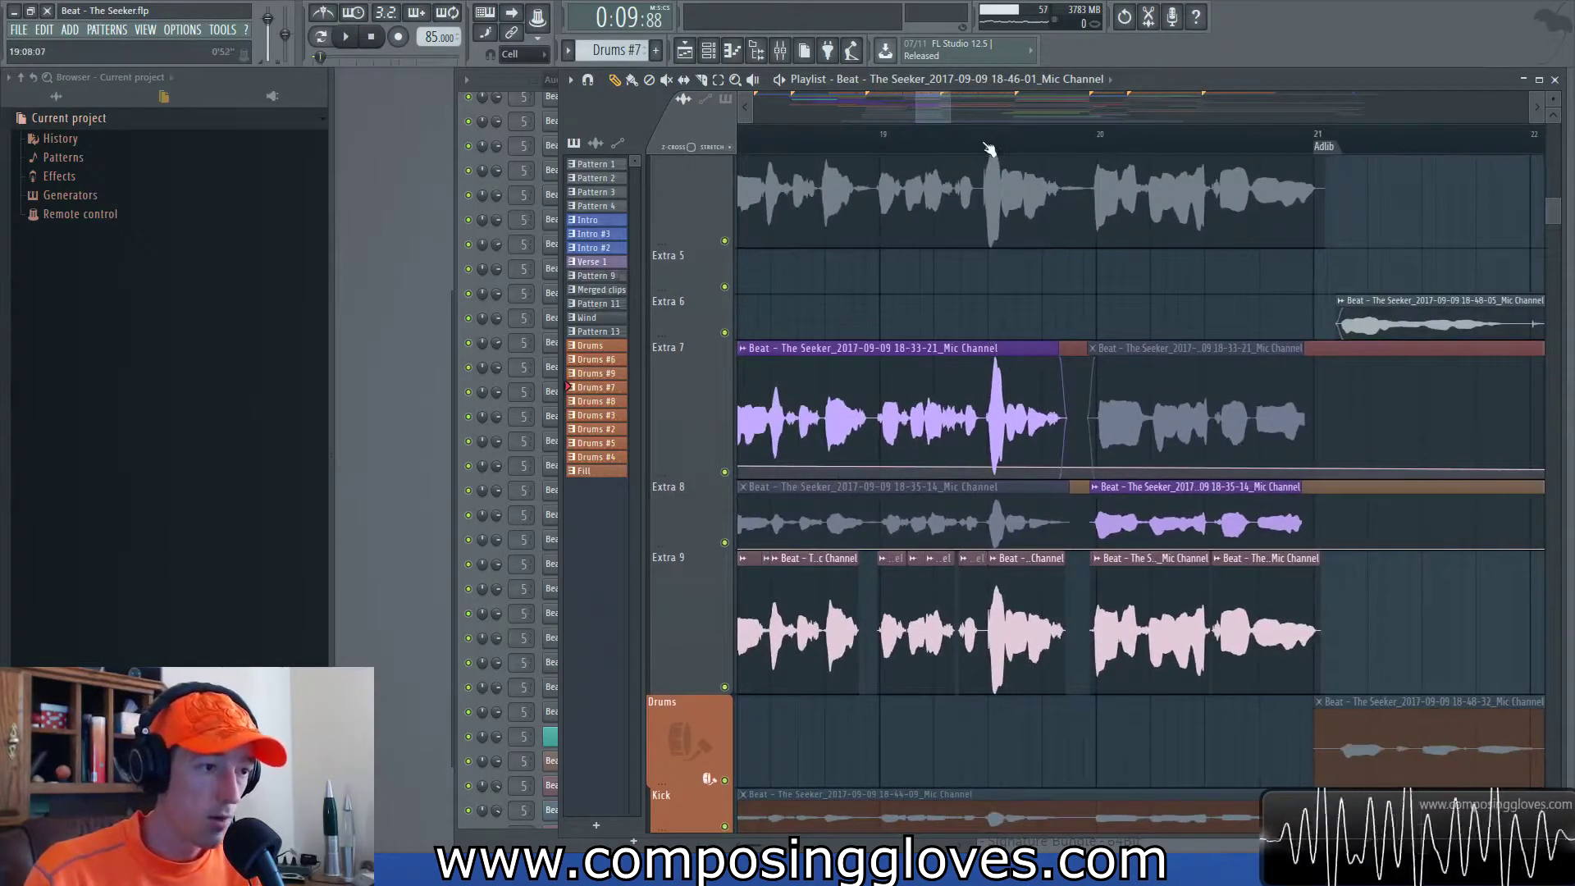
left_click_drag(980, 145, 1121, 154)
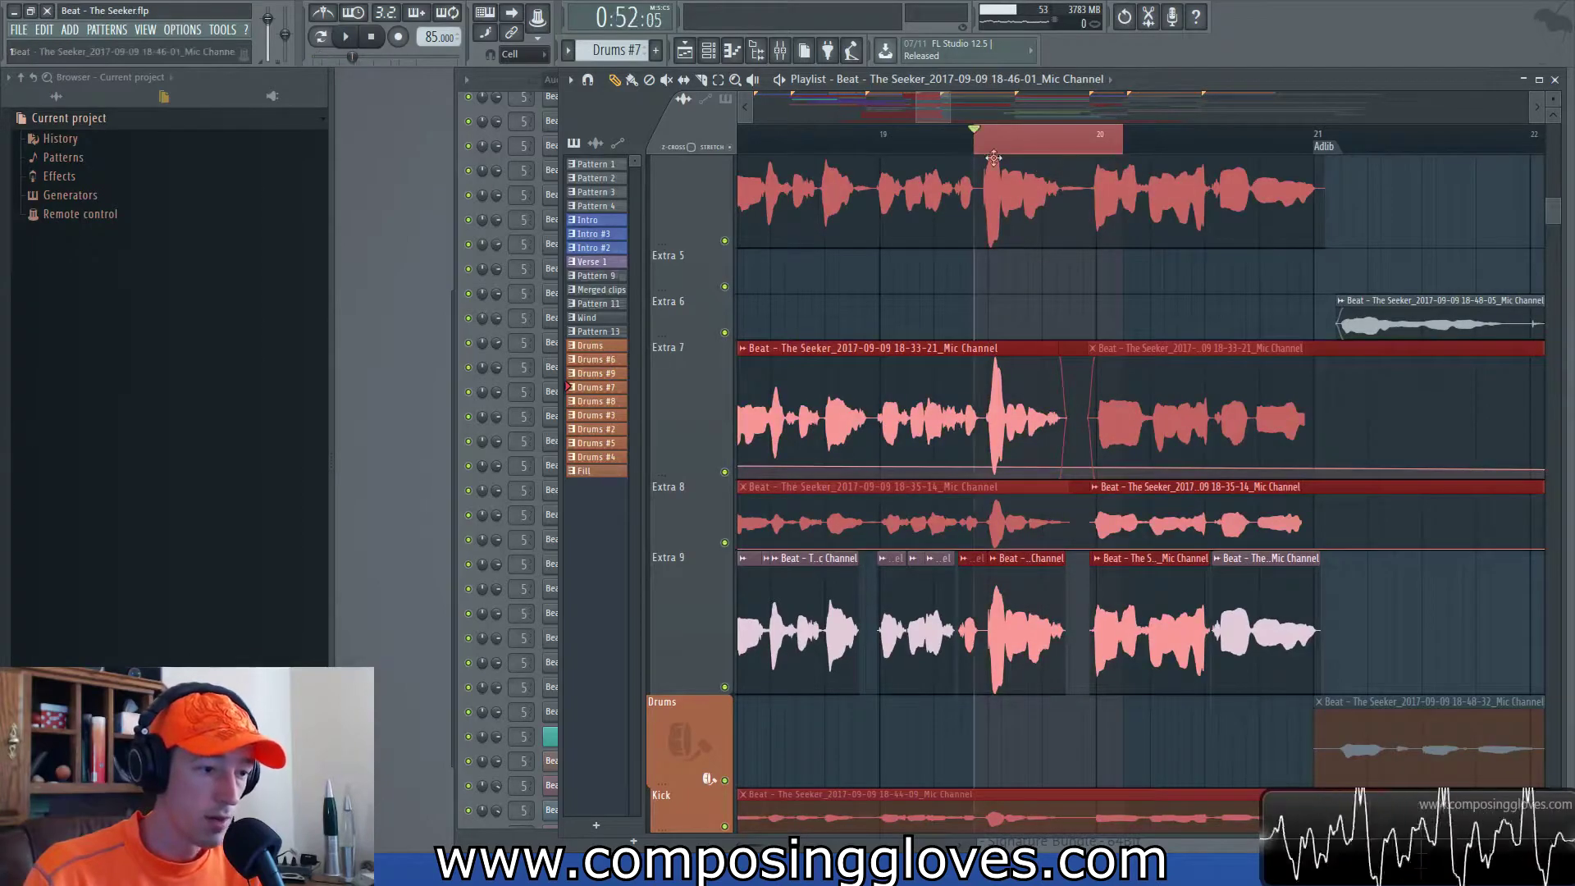
- Look through the playlist tracks, from the extra vocals to the sample tracks, for the VOX - To Verb Send automation clip
left_click(780, 50)
key("space")
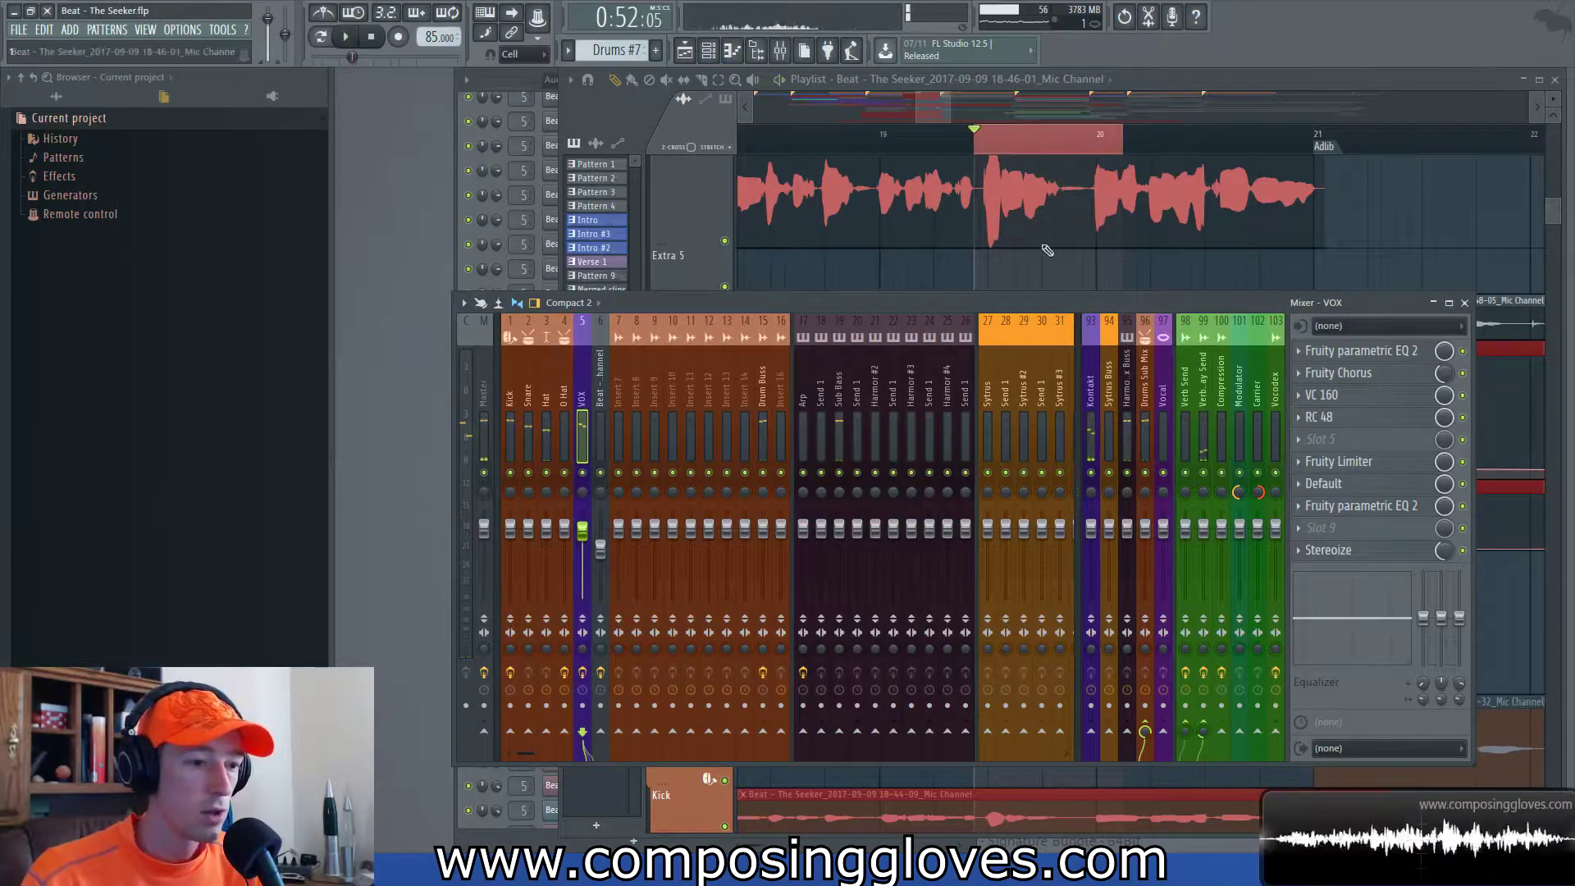
left_click(1183, 82)
scroll(1083, 497, "down", 1)
scroll(1083, 496, "down", 5)
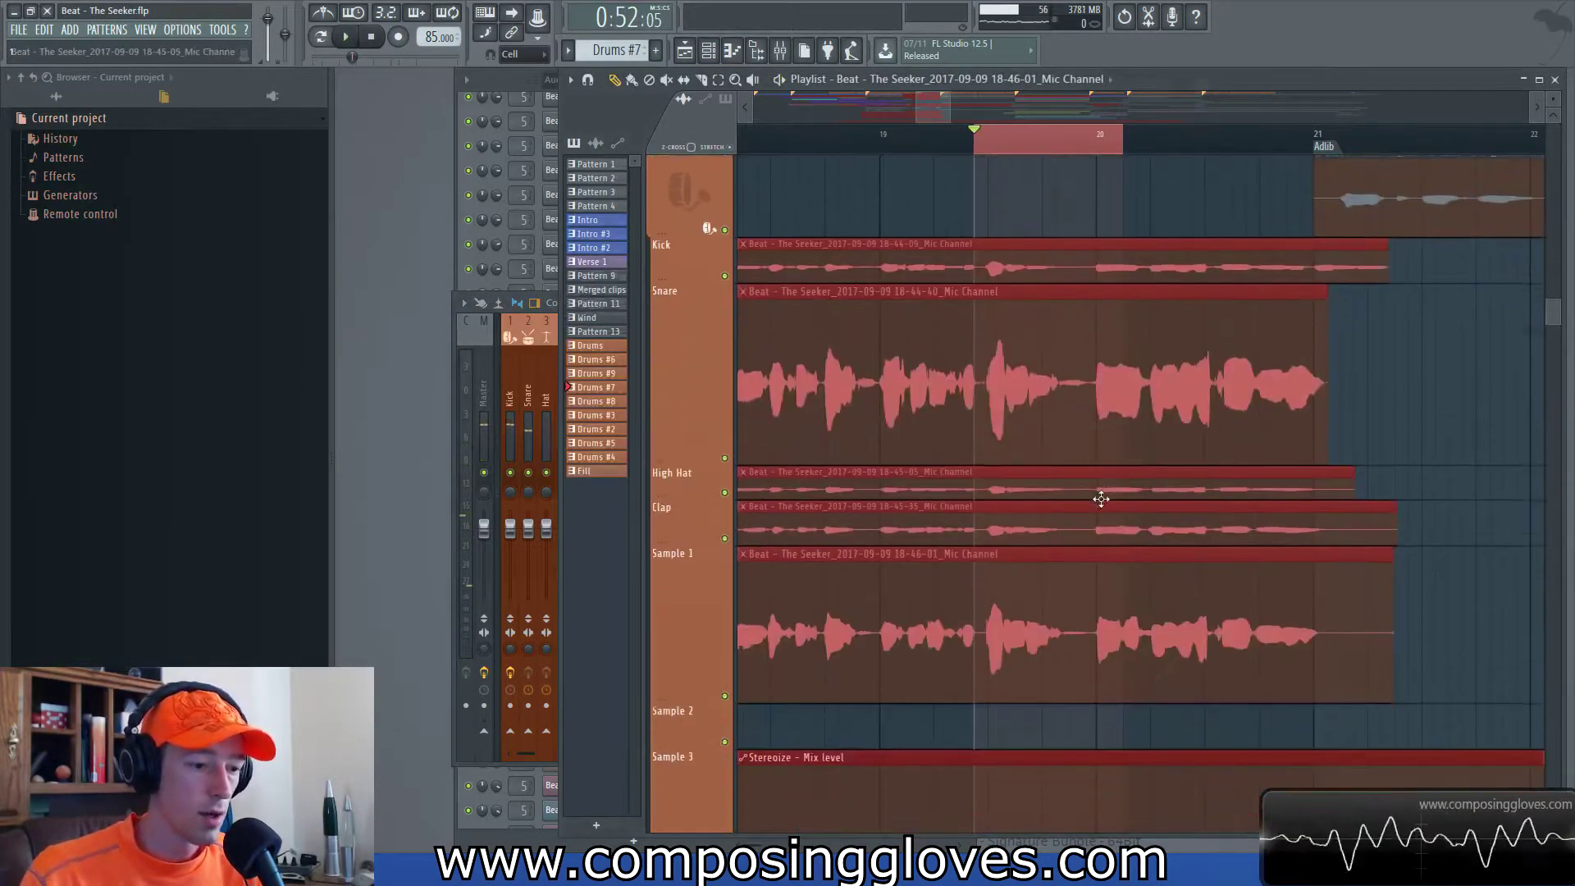
scroll(1081, 516, "down", 3)
scroll(1083, 521, "down", 4)
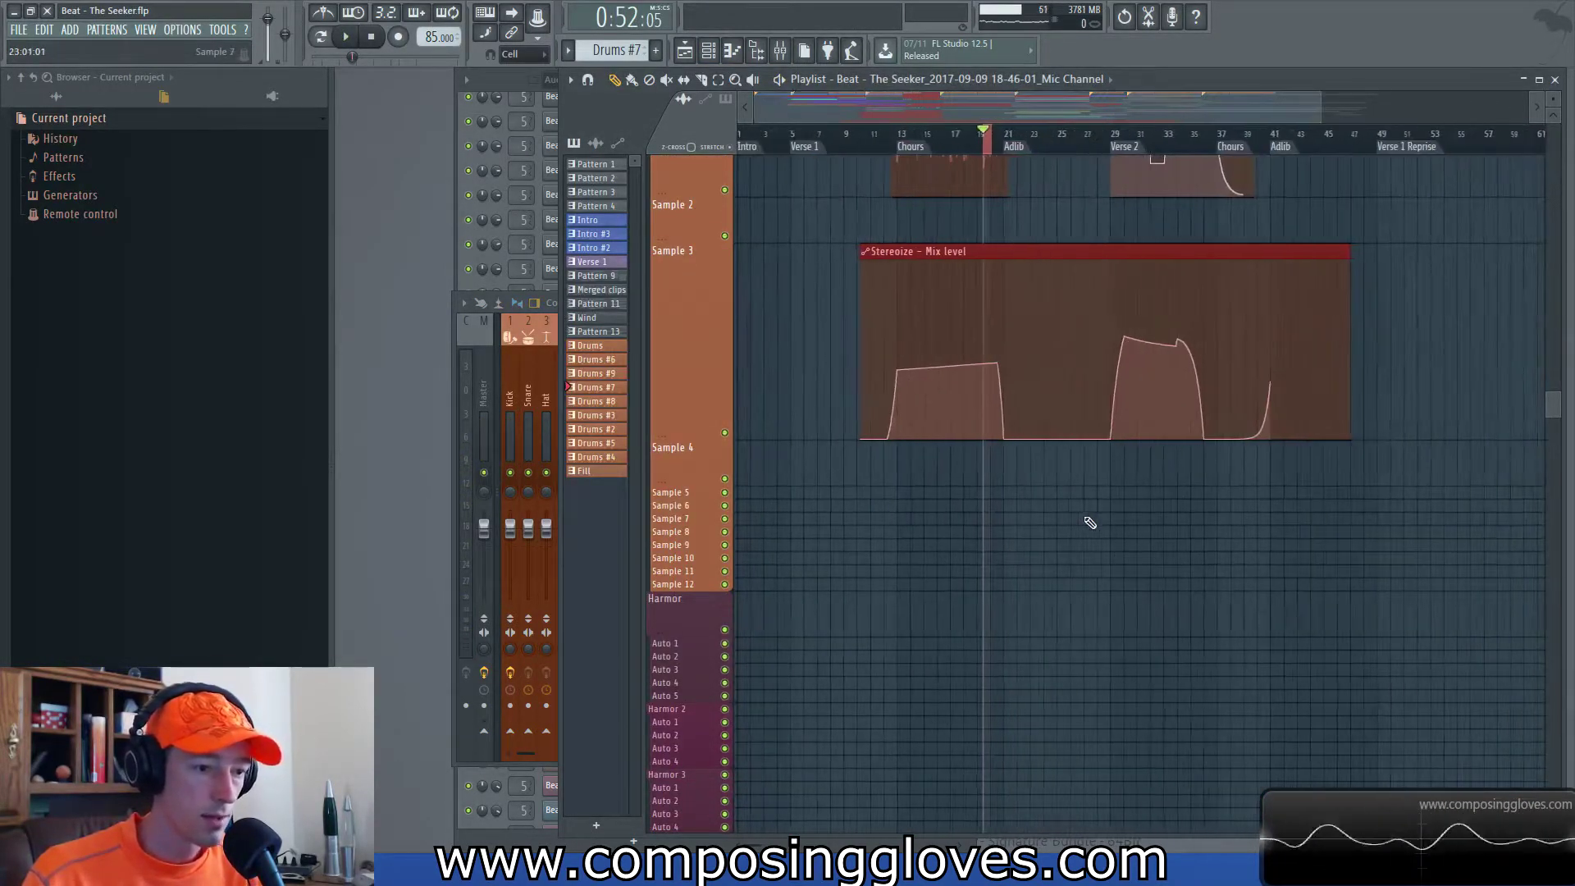
scroll(1086, 521, "up", 8)
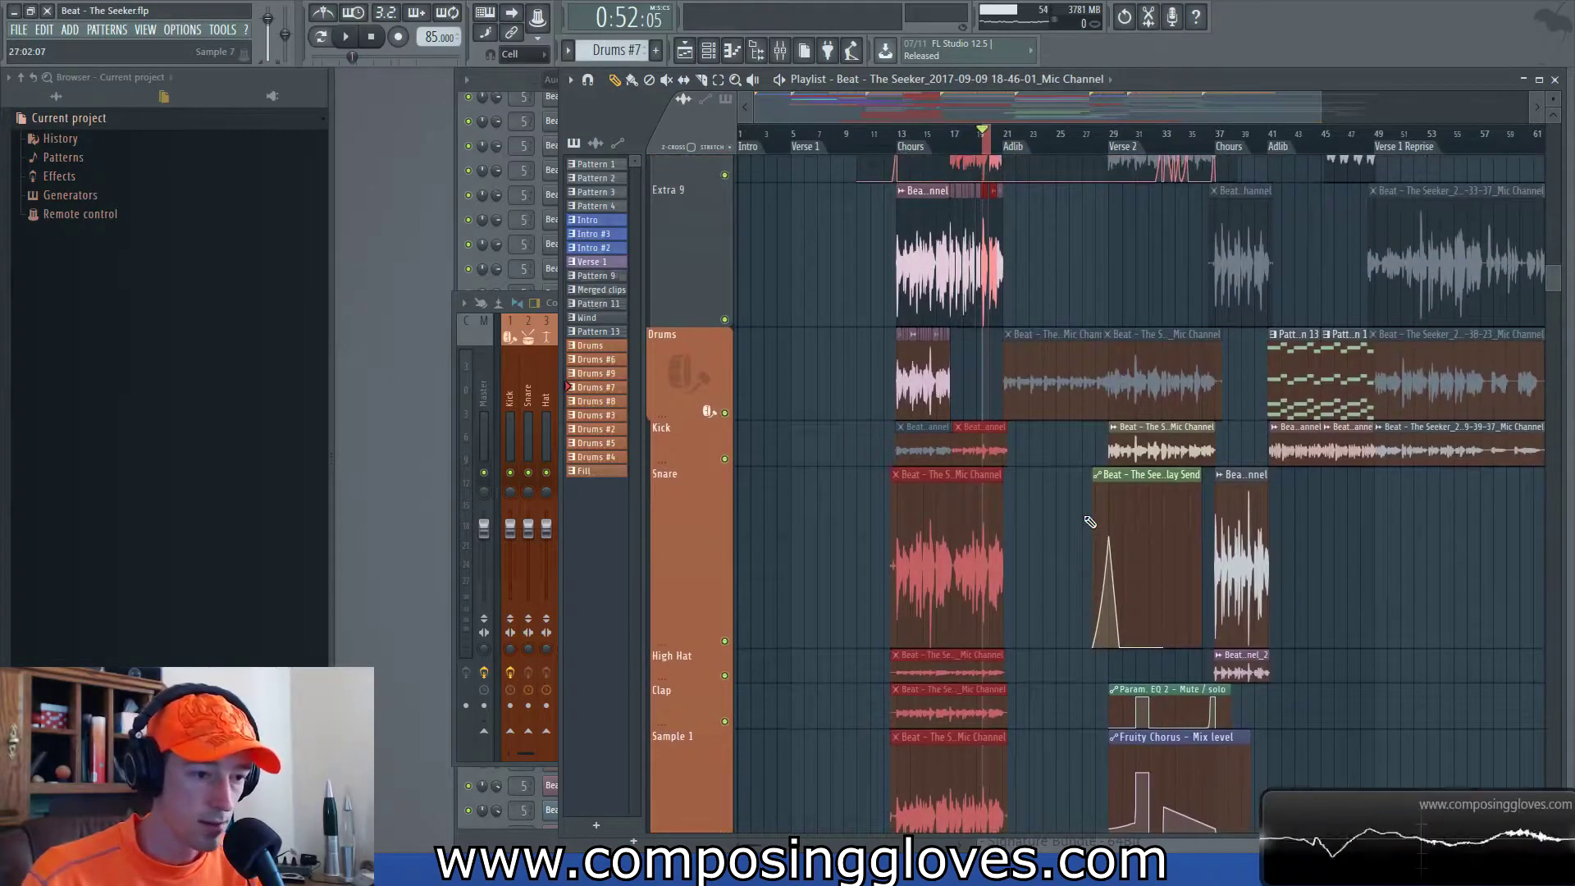
scroll(1089, 522, "up", 6)
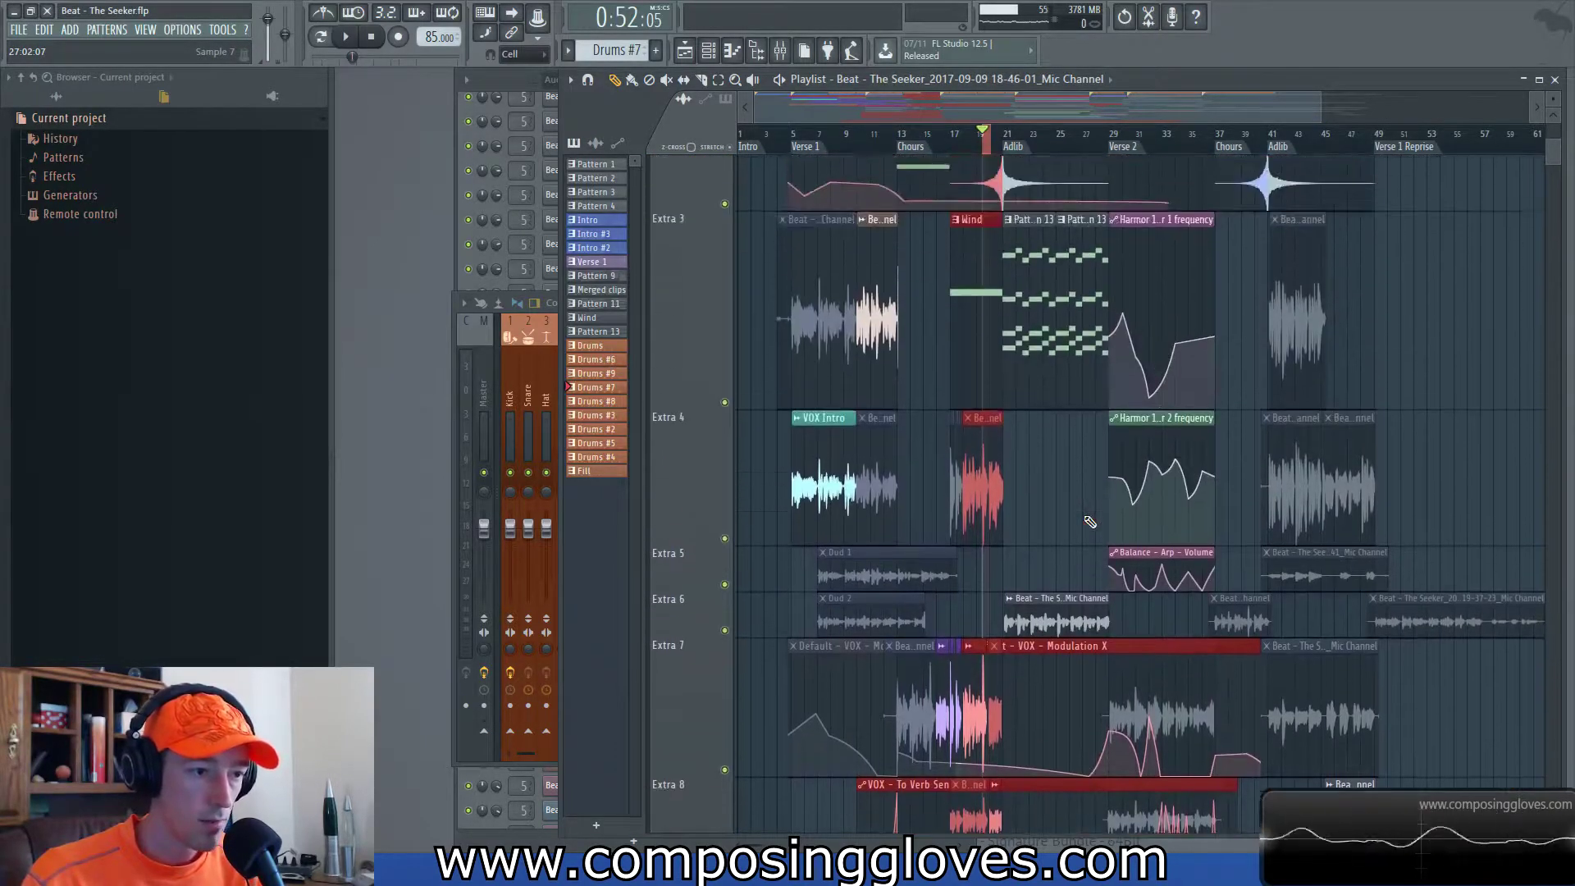
scroll(1090, 521, "up", 3)
scroll(1089, 522, "down", 7)
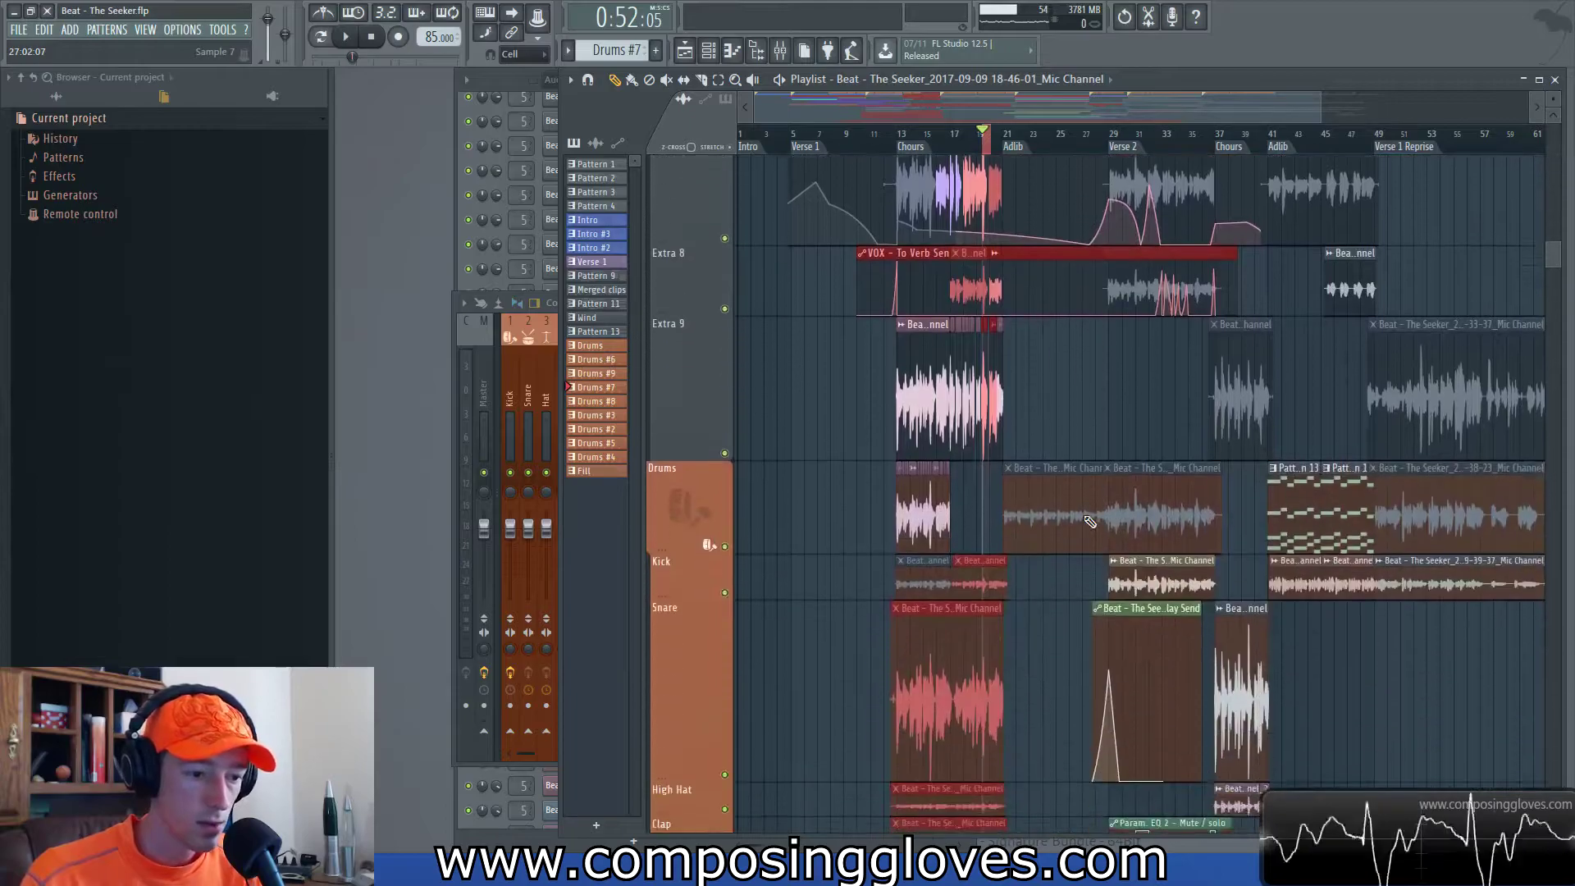
scroll(965, 371, "up", 8)
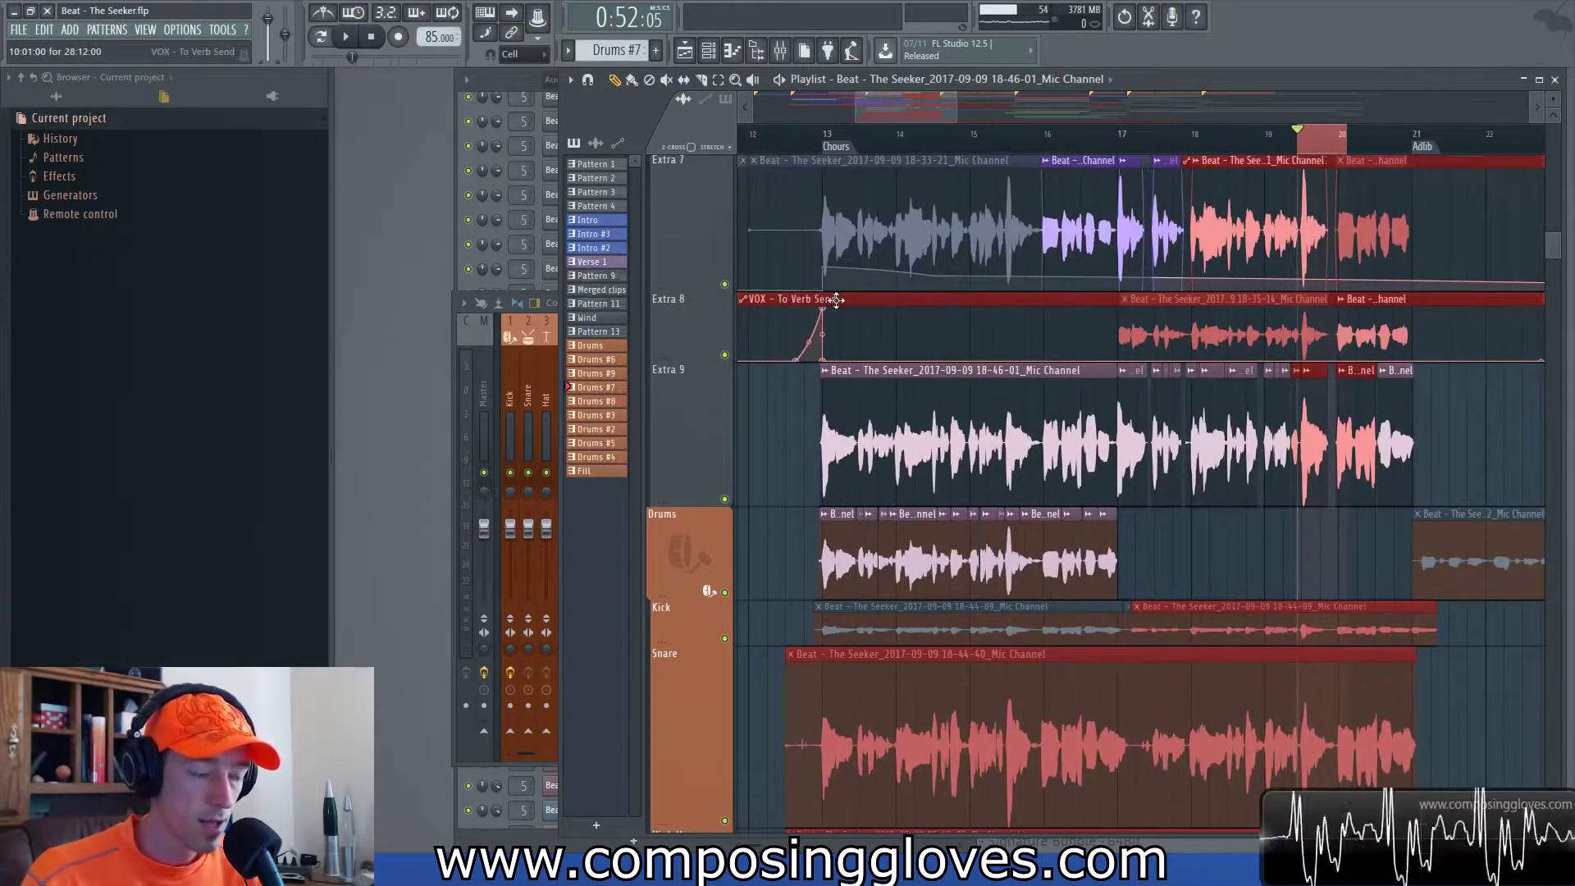
- Inspect the effects on the Verb & Delay Send and Verb Send mixer tracks, and return to the playlist
key("F9")
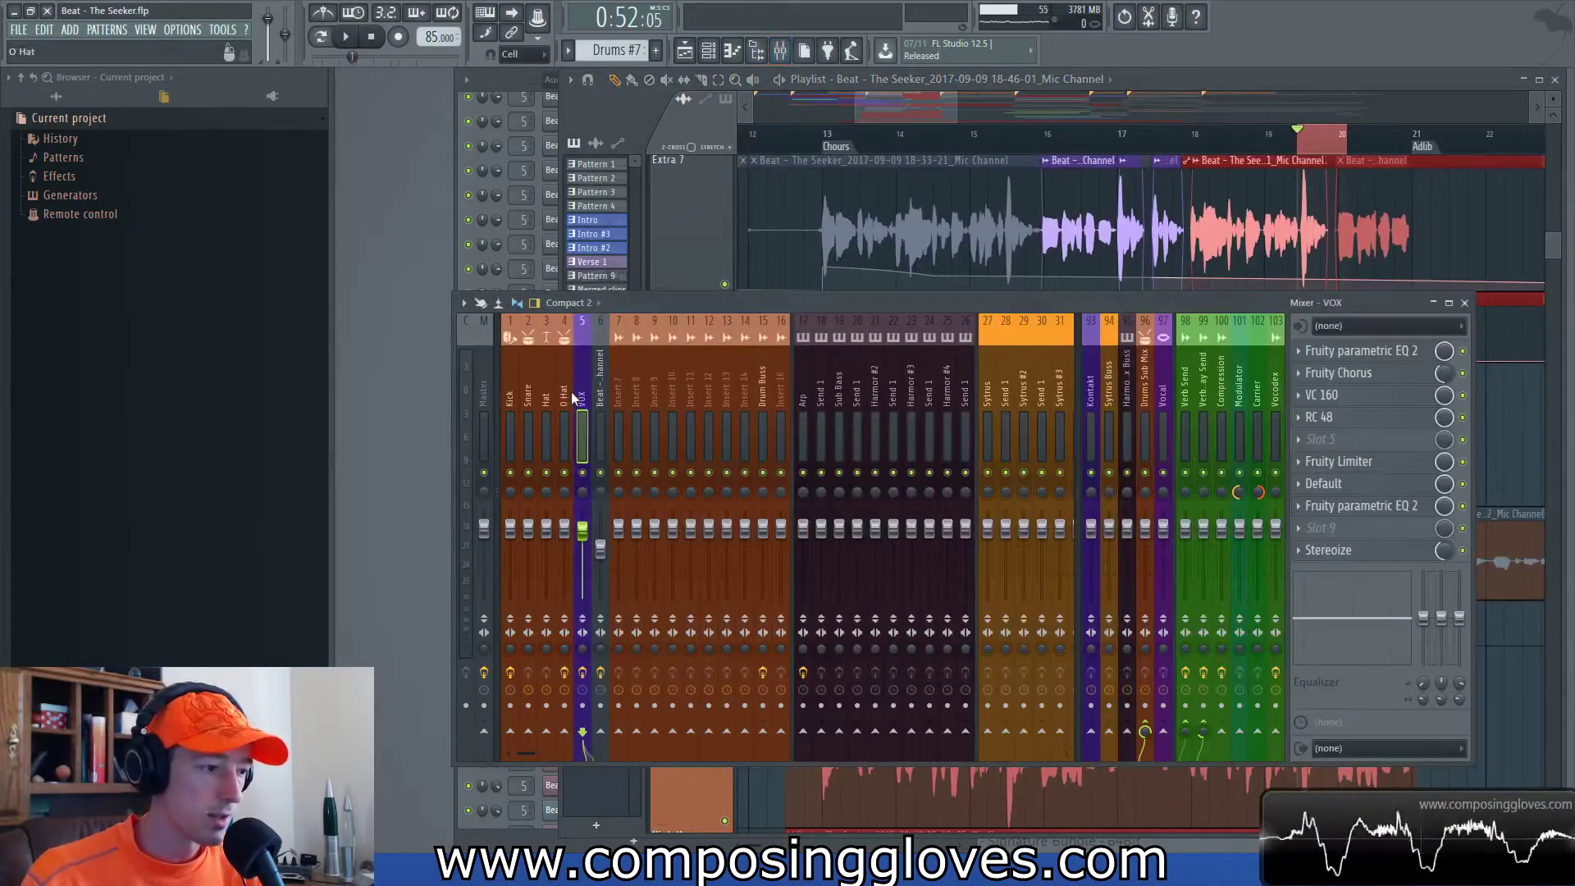
left_click(1197, 382)
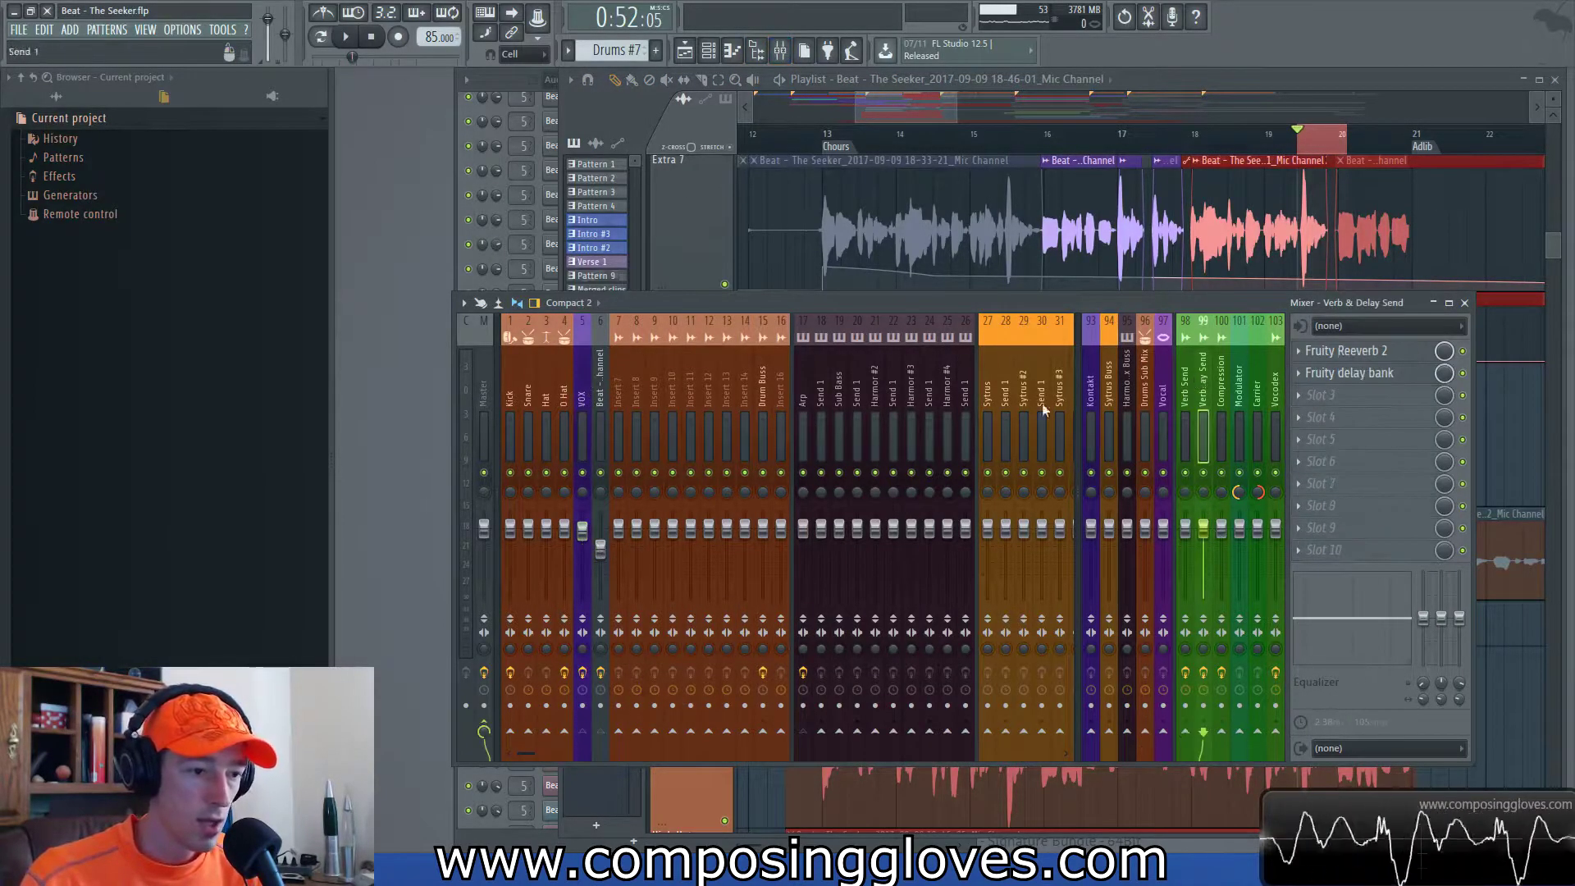
left_click(1191, 392)
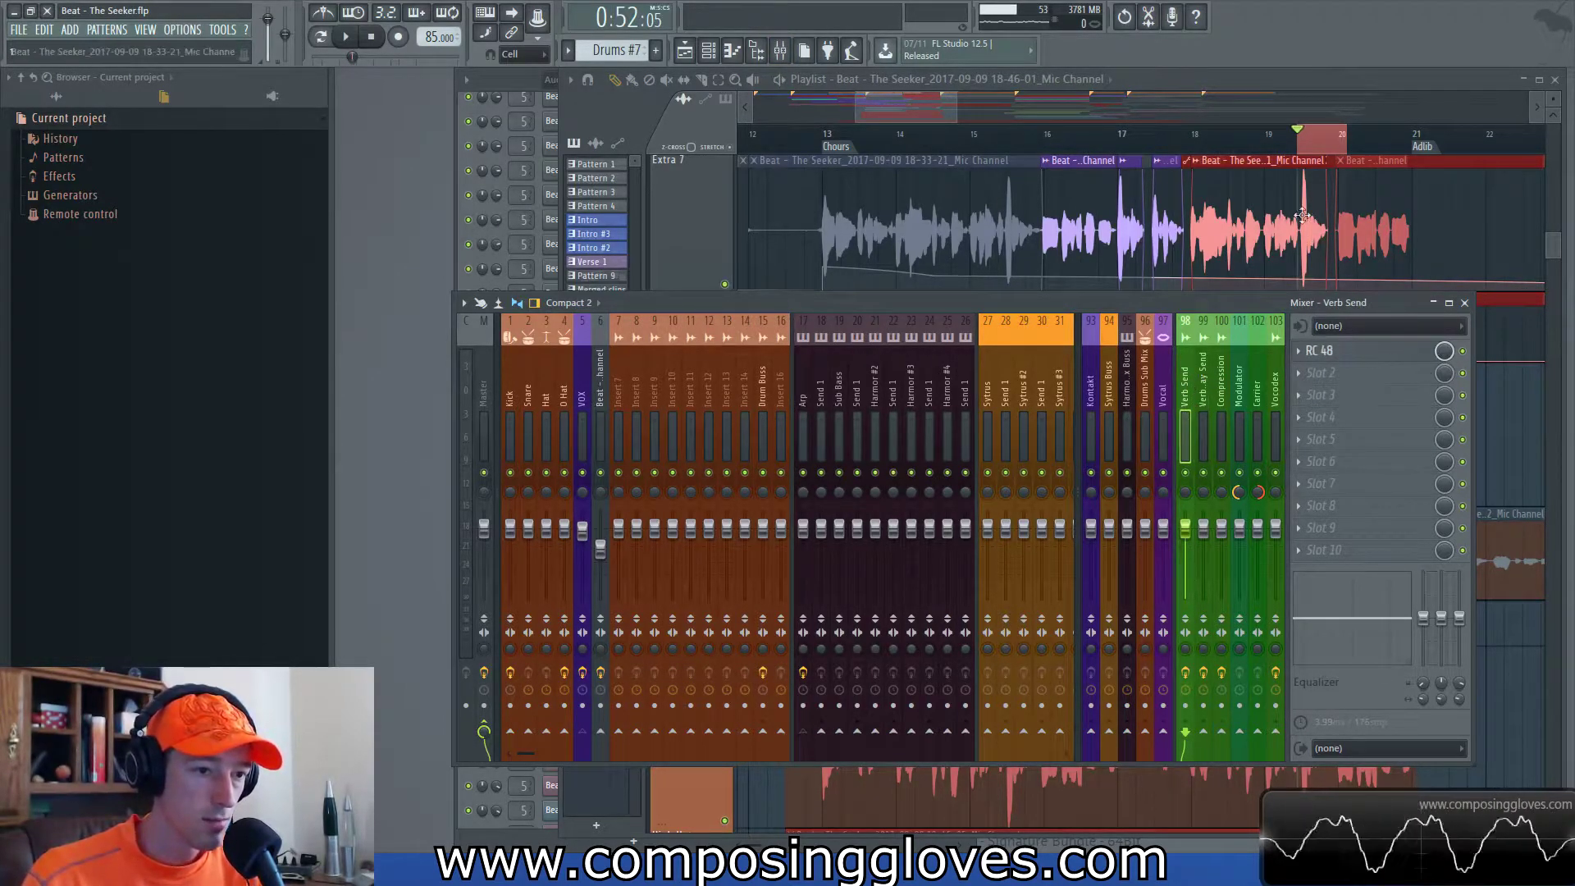
left_click(1301, 81)
- Return to the gap before bar 20 and clear the time selection around it
scroll(1229, 537, "up", 3)
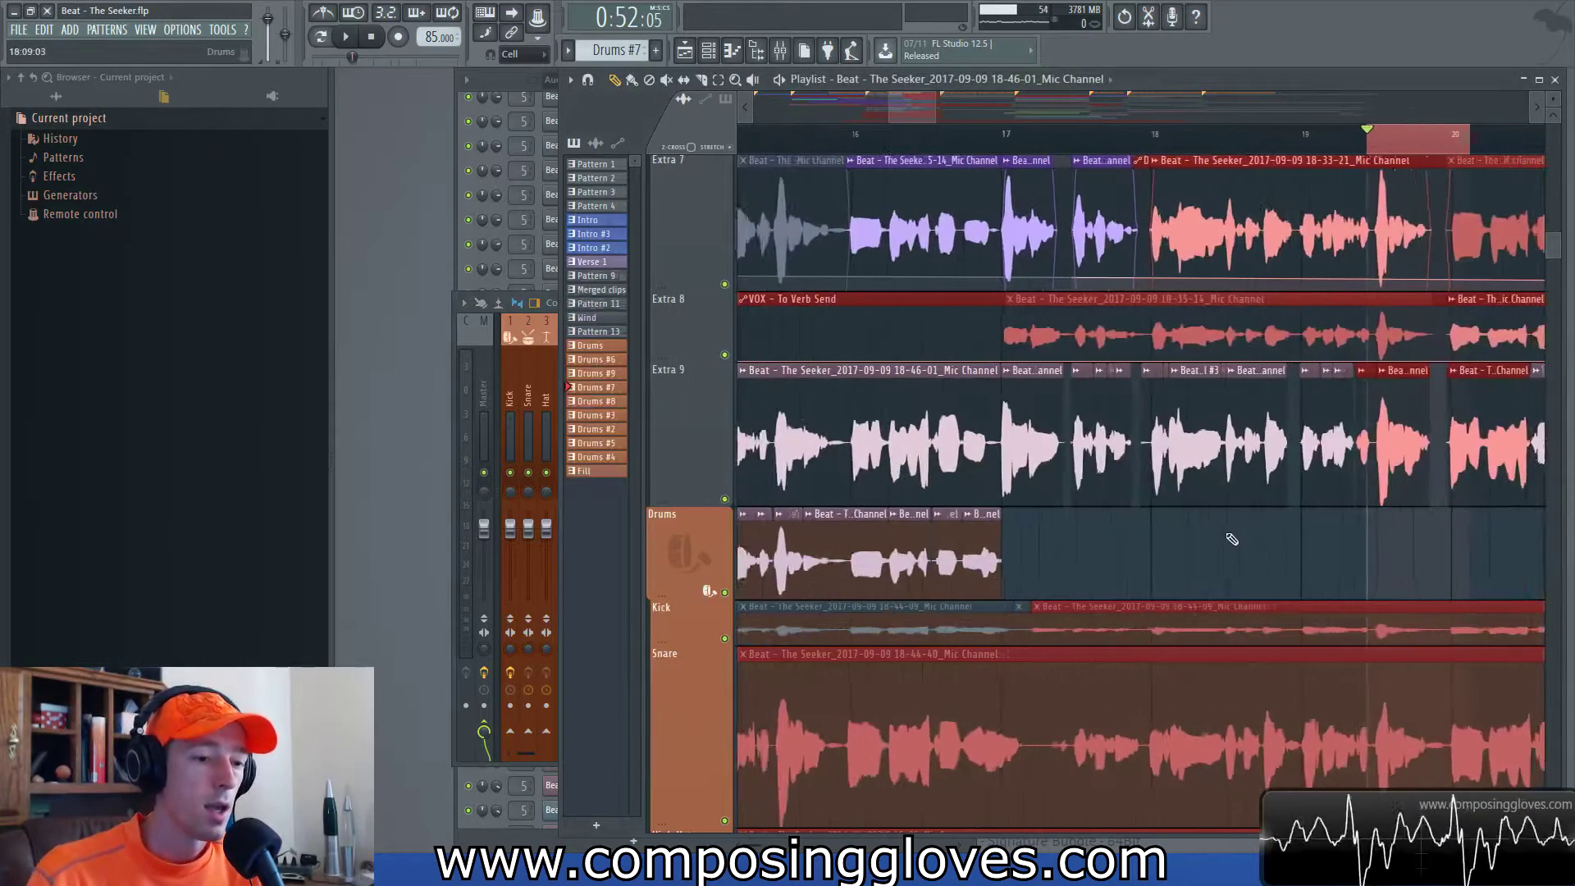
left_click_drag(982, 358, 1346, 517)
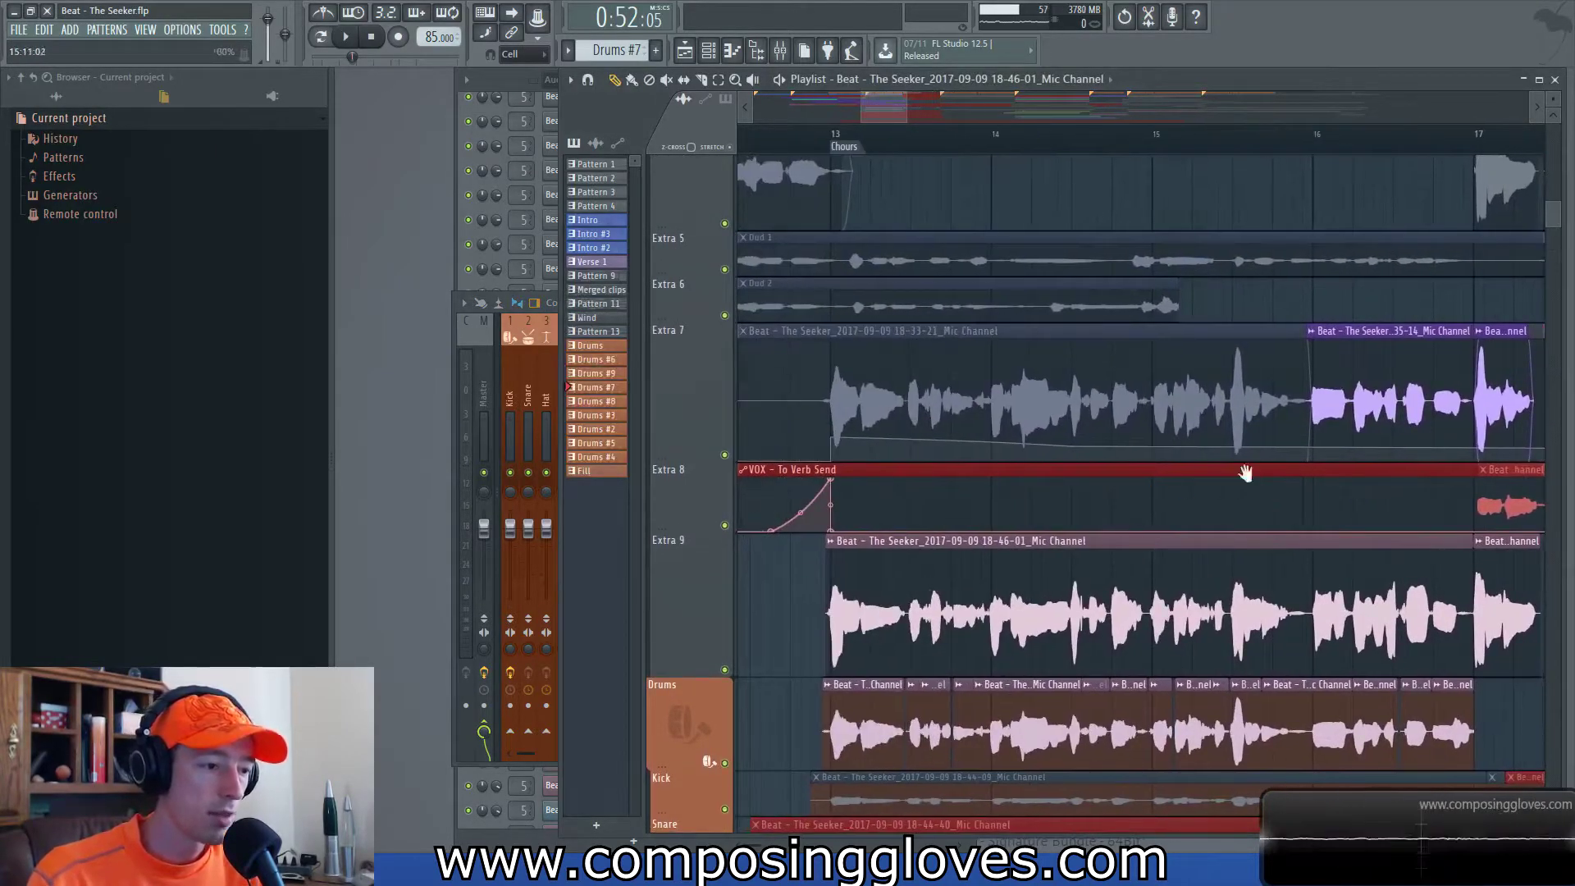
left_click_drag(1246, 473, 770, 204)
left_click_drag(1198, 243, 906, 345)
scroll(1177, 418, "up", 5)
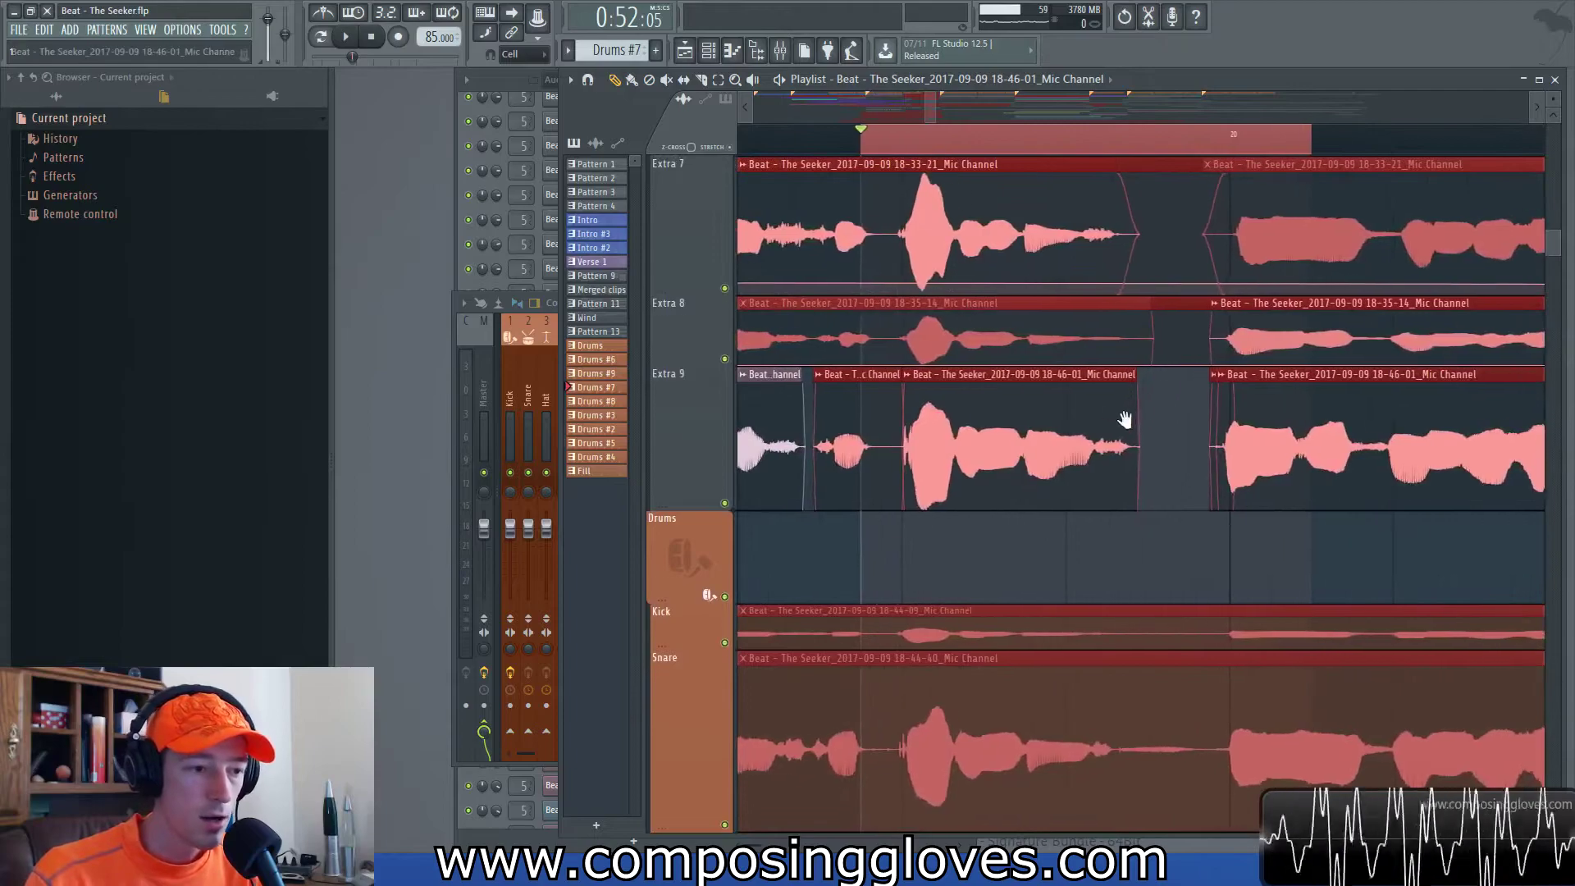
scroll(1125, 420, "up", 2)
right_click(1042, 398)
key("ctrl+z")
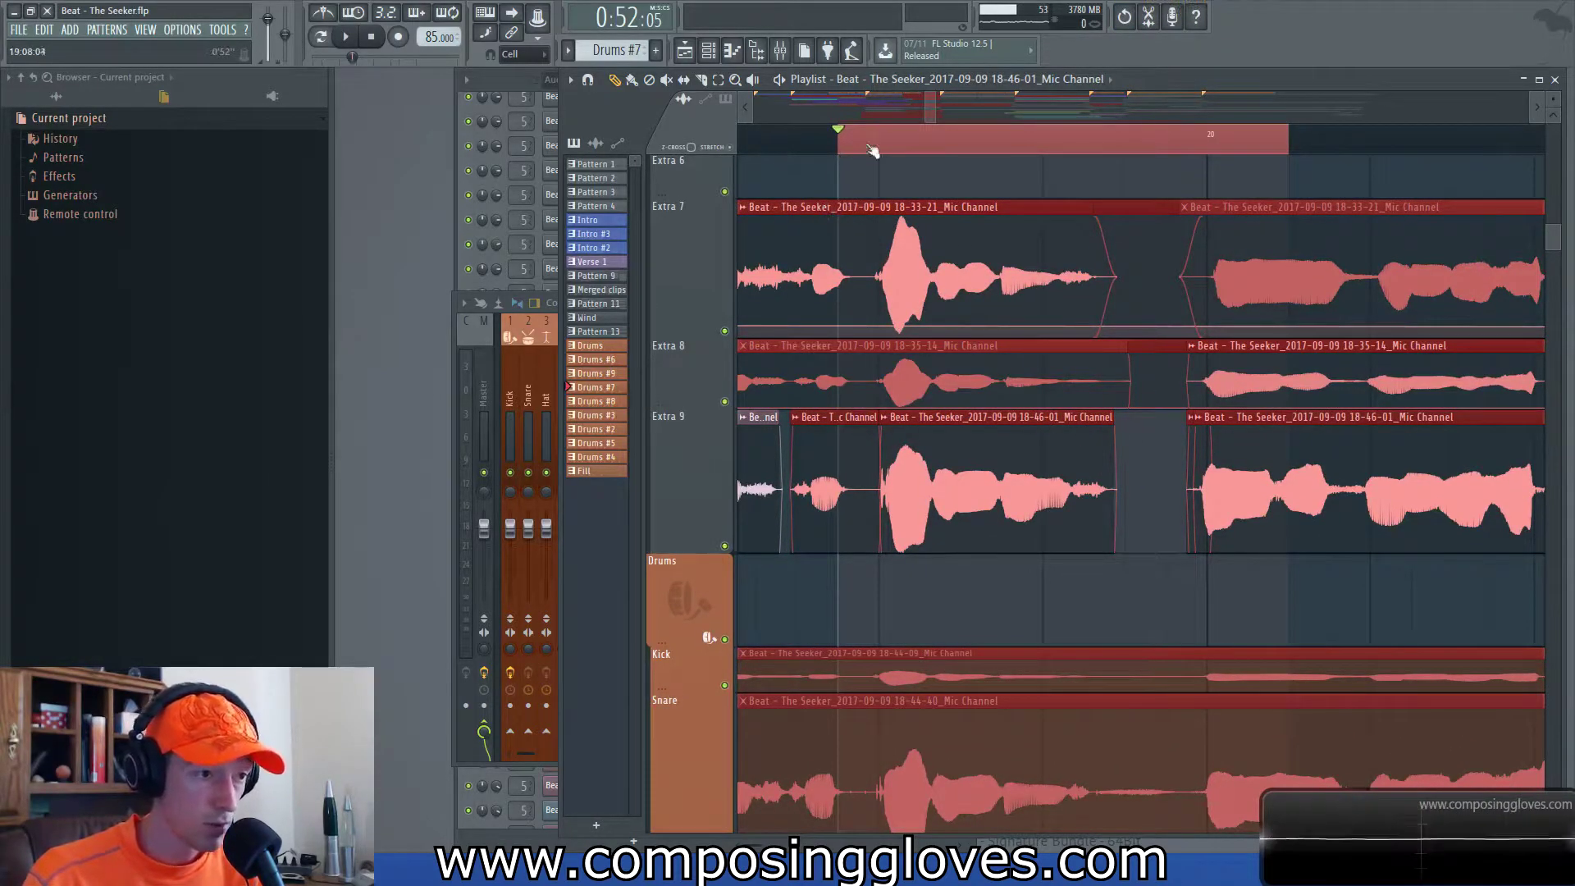
left_click(932, 150, "ctrl")
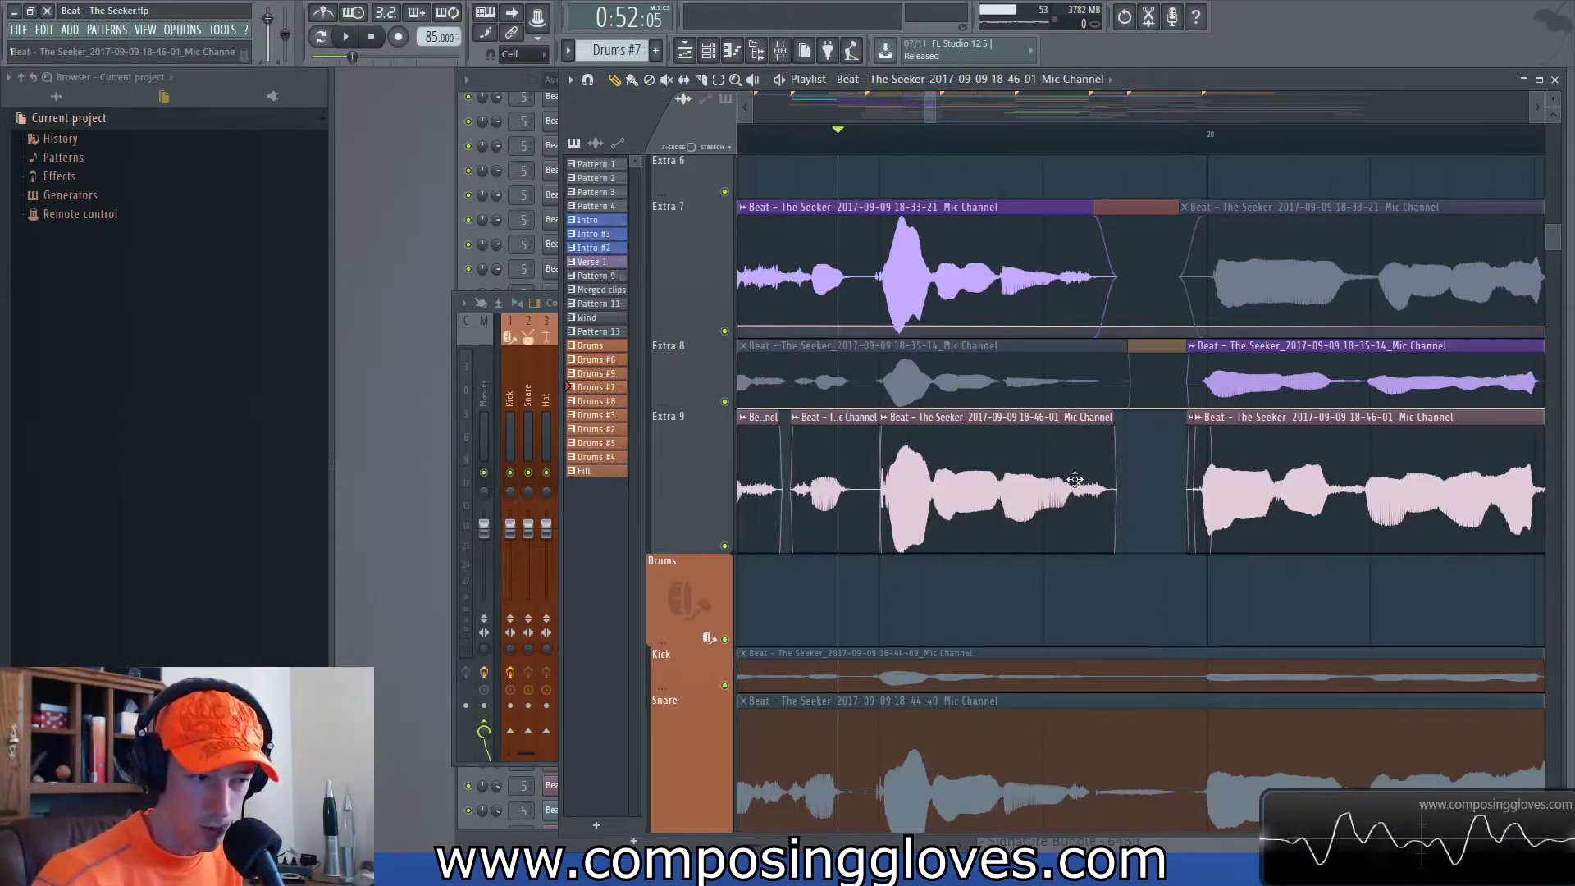
- Switch the playlist focus from audio clips to automation clips so the VOX - To Verb Send envelope can be edited
left_click(1157, 369)
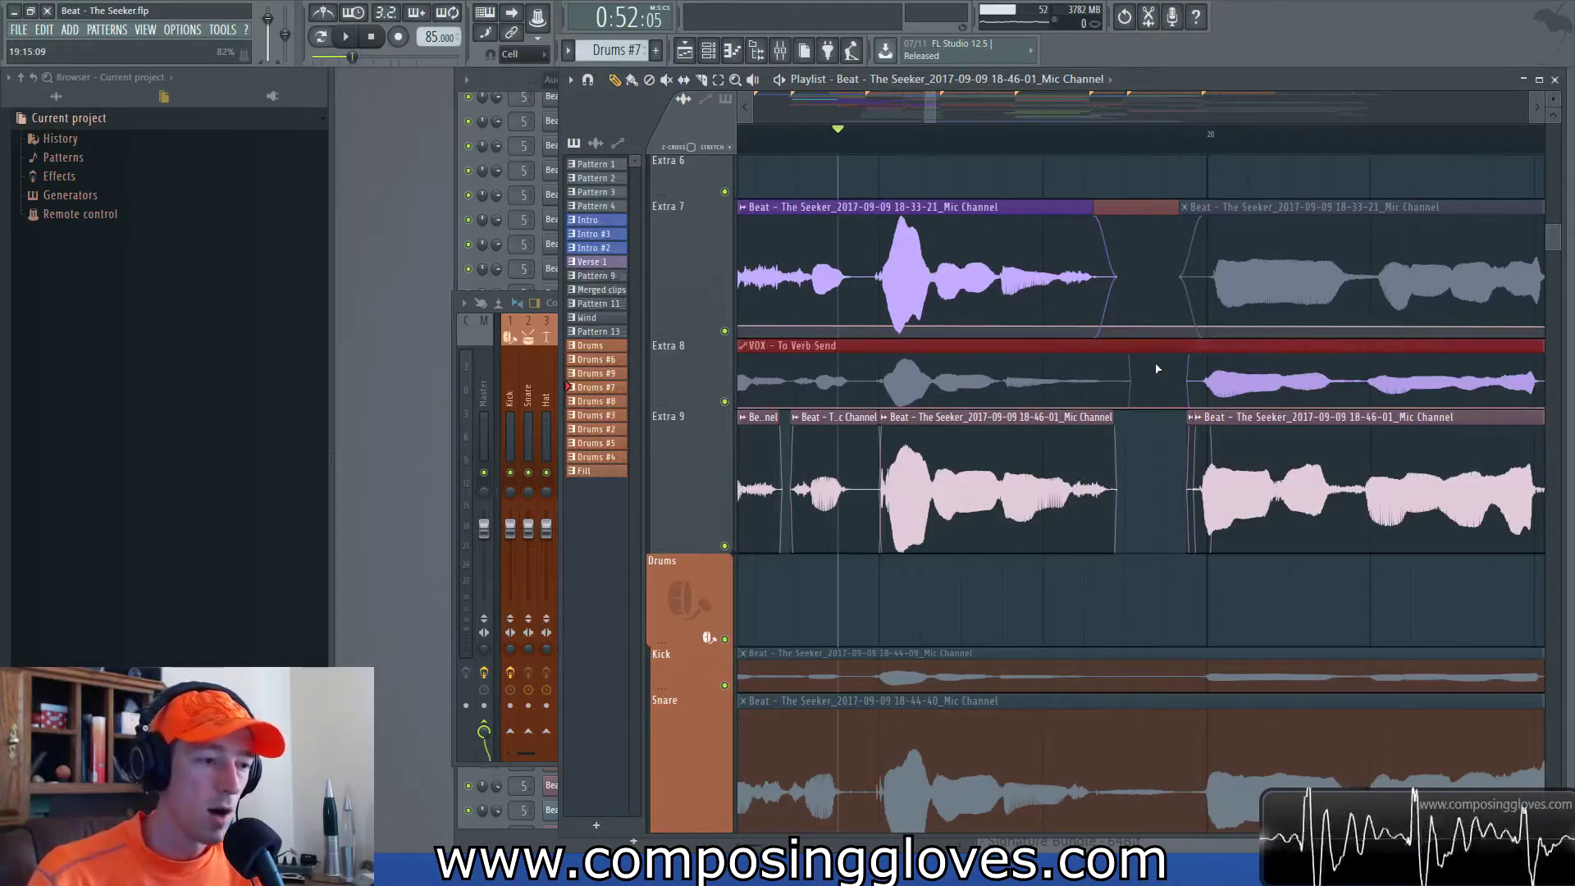
left_click(1164, 395)
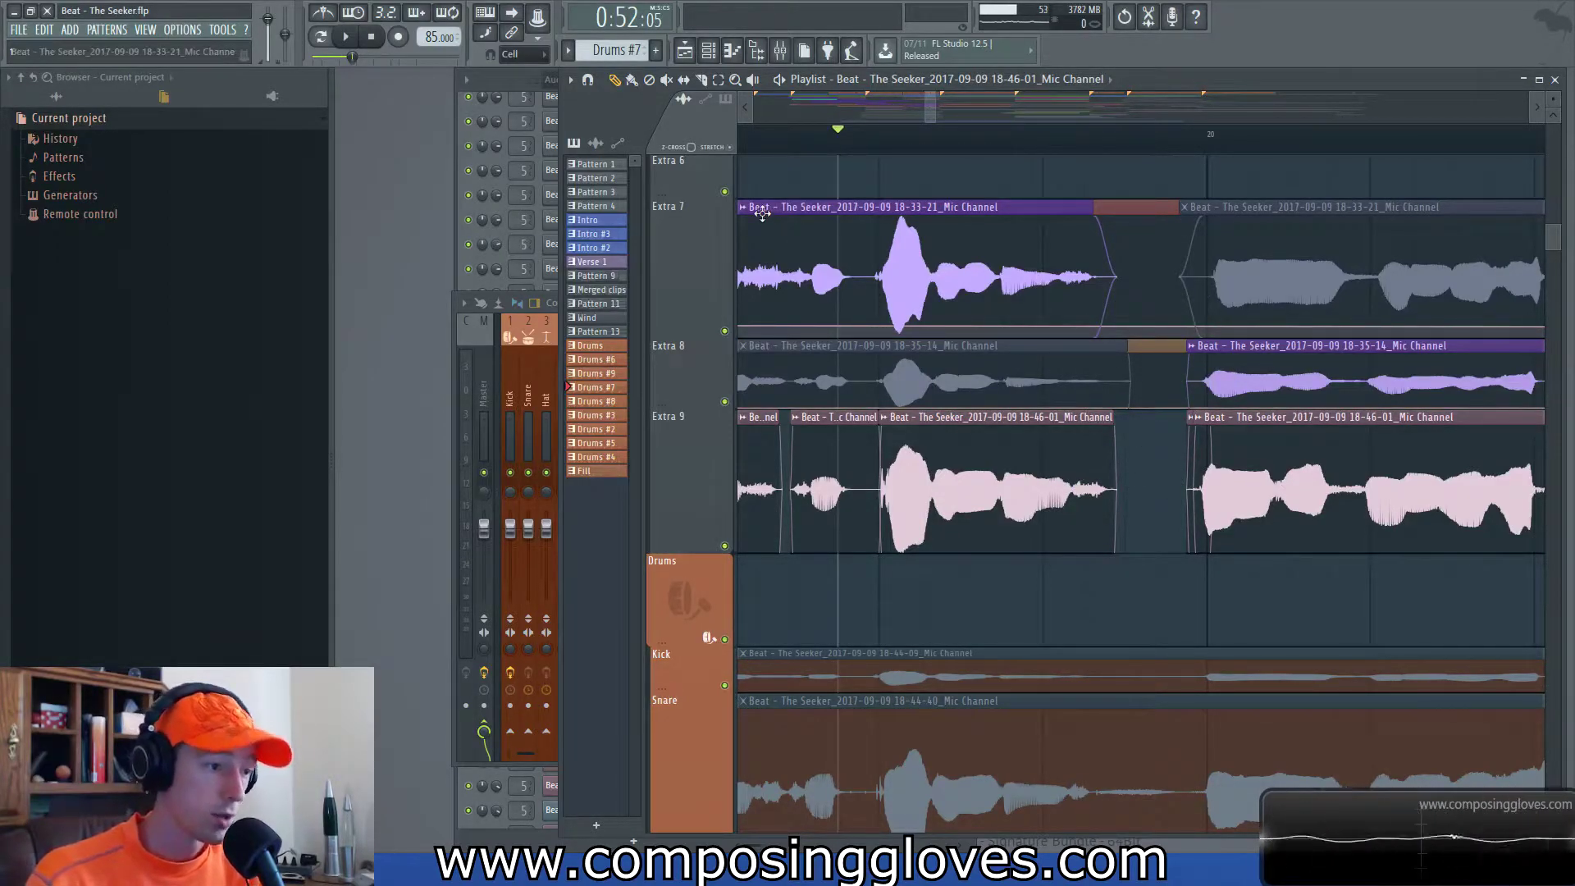
left_click(704, 104)
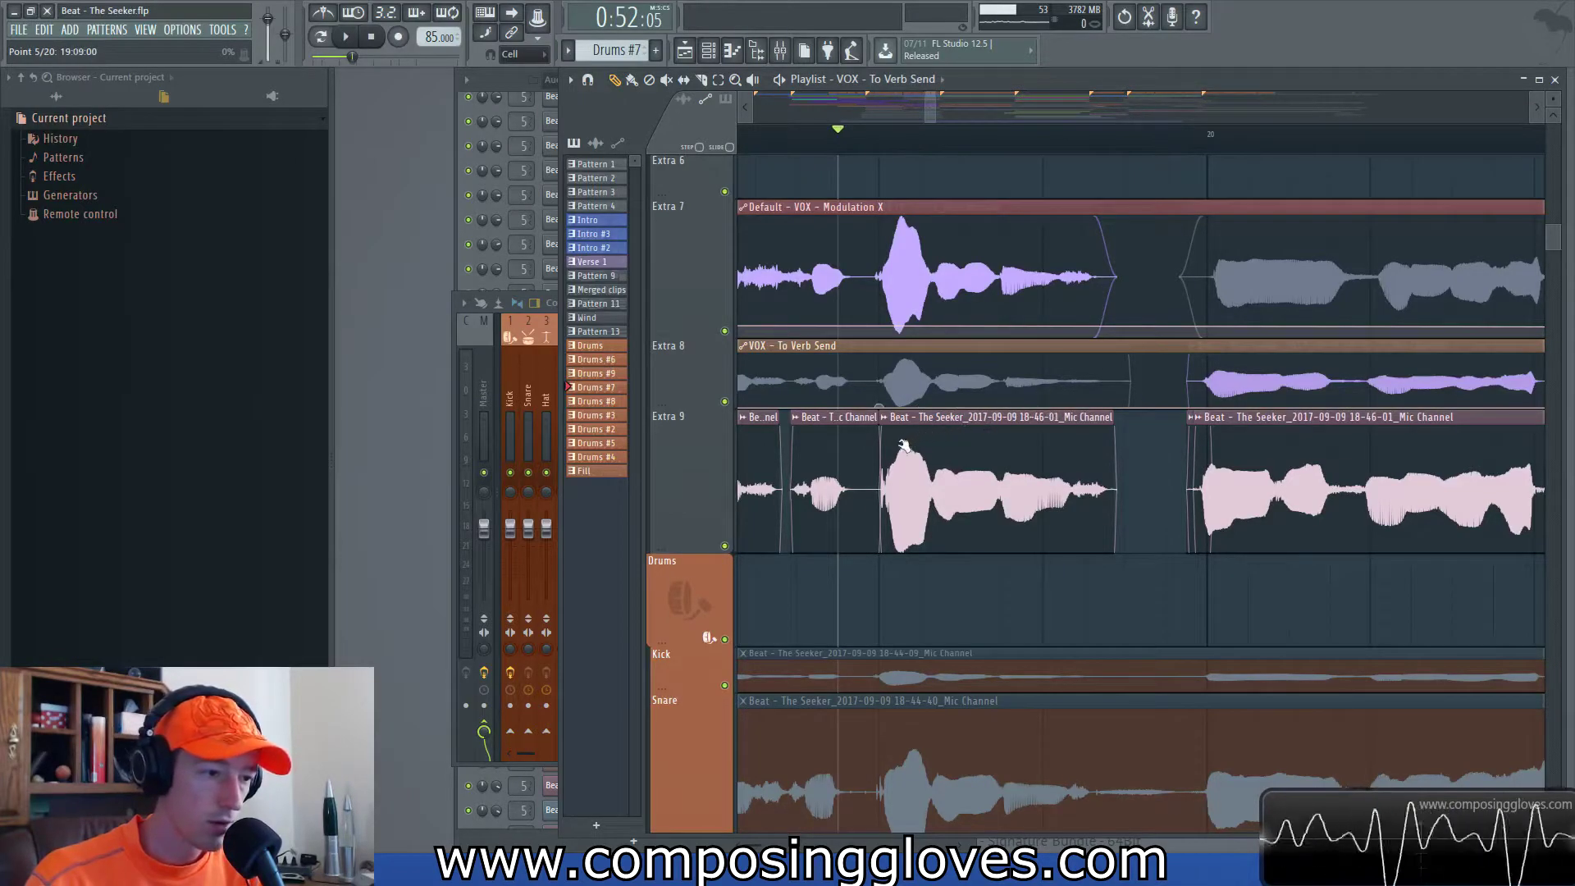
- Add points to VOX - To Verb Send that ramp up over the phrase's end, hold high in the gap and fall to zero at bar 20
right_click(1043, 406)
left_click_drag(1122, 404, 1125, 355)
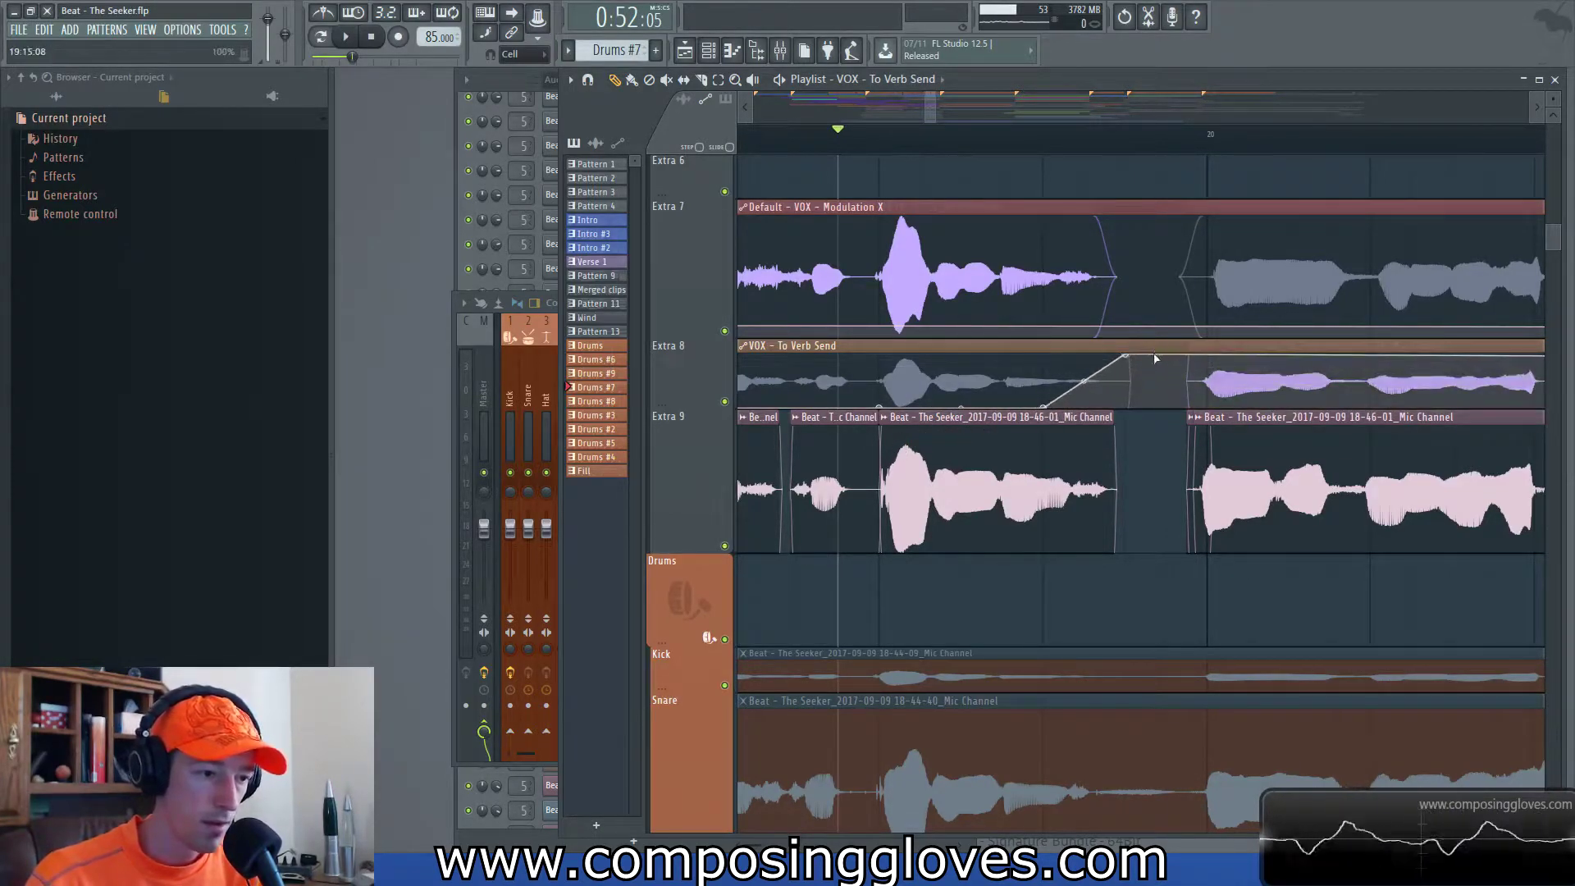
left_click_drag(1043, 406, 961, 407)
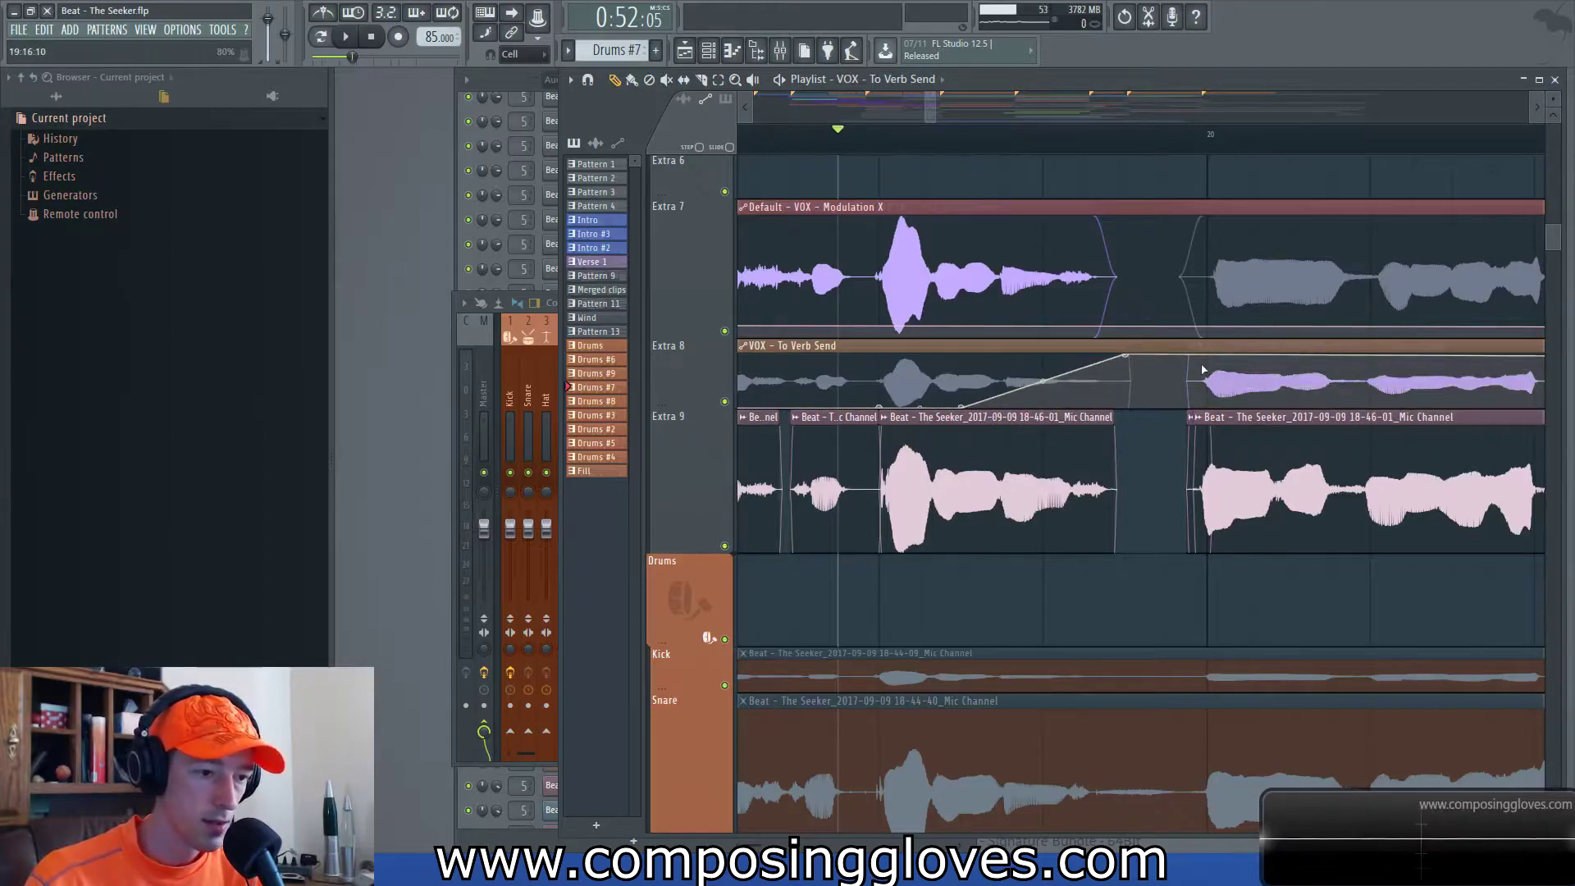
right_click(1175, 371)
mouse_move(1175, 371)
left_mouse_down()
mouse_move(1182, 355)
mouse_move(1214, 460)
left_mouse_up()
right_click(1206, 370)
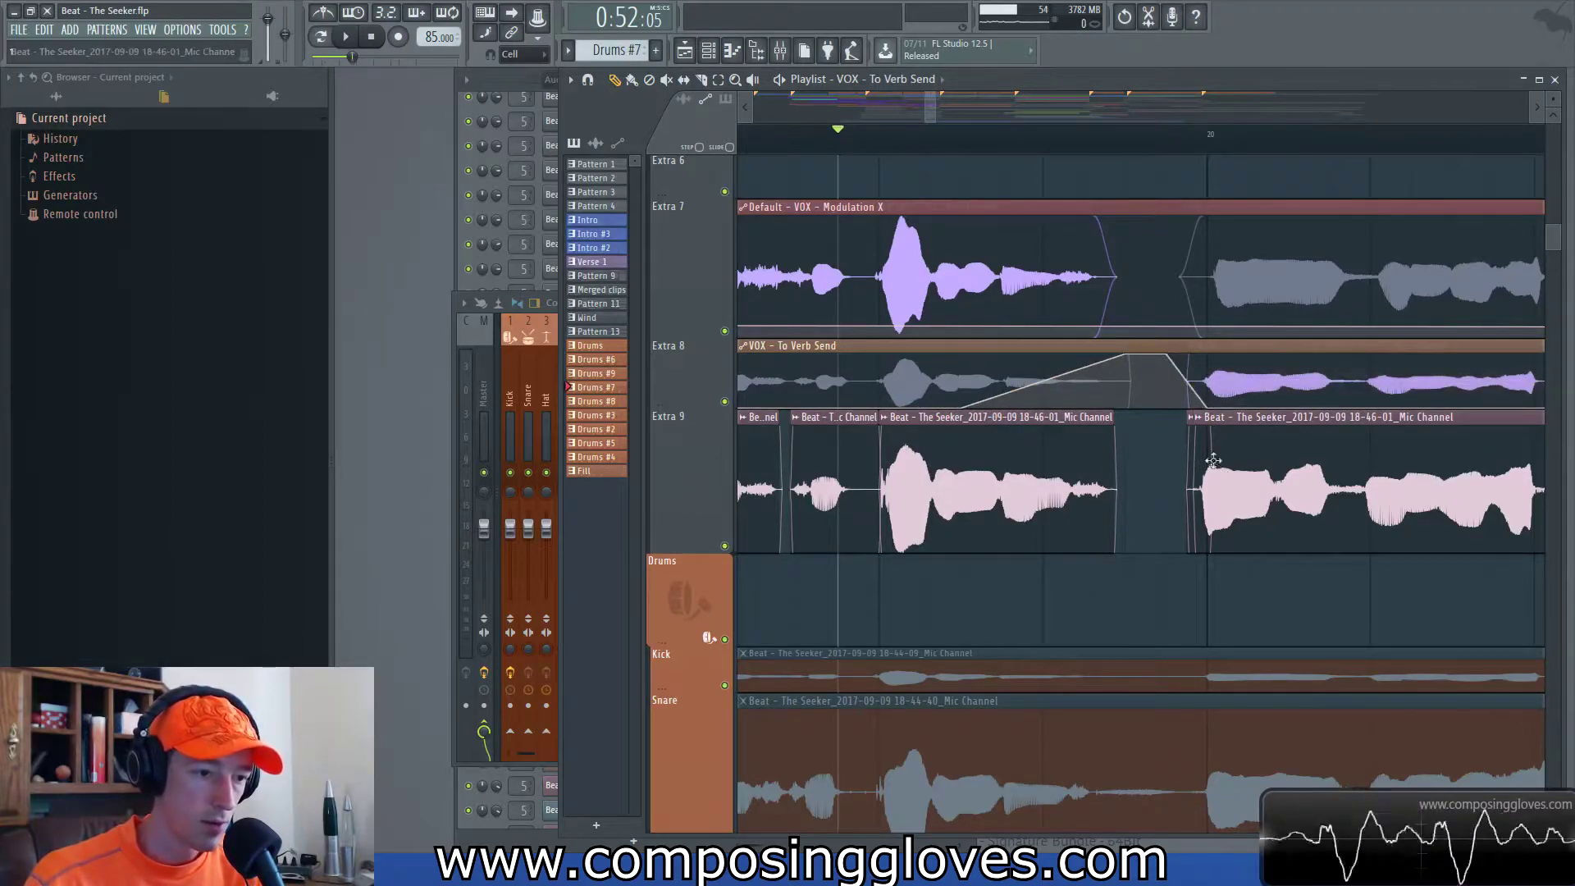
left_click_drag(1206, 406, 1187, 408)
- Bend the rising ramp of the VOX - To Verb Send automation slightly downward so the send builds more gradually
left_click(801, 146)
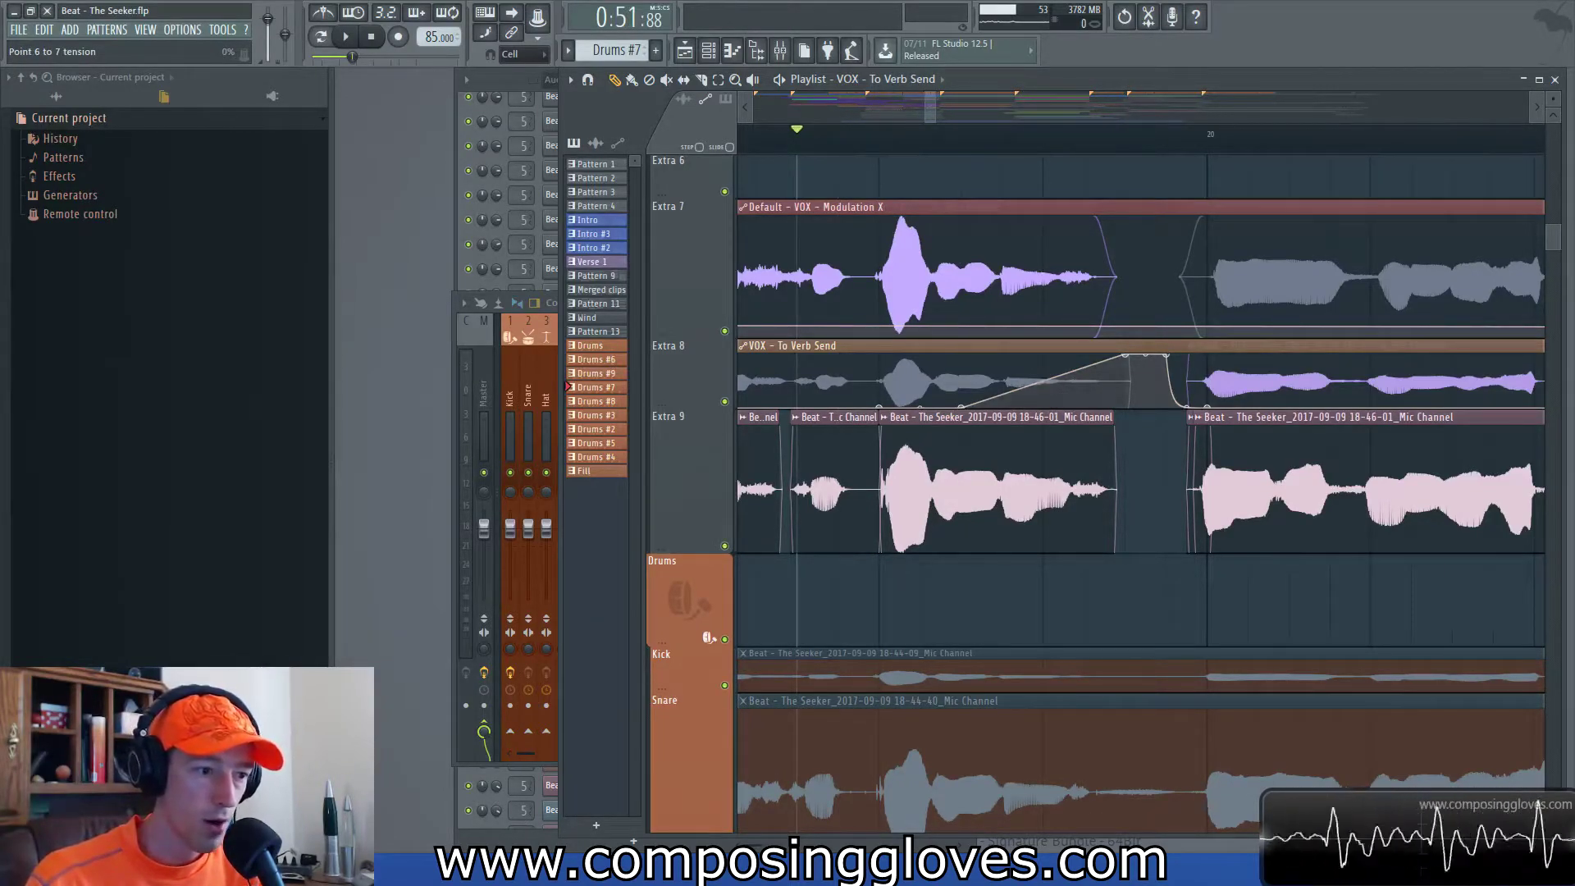
left_click_drag(1043, 379, 1042, 378)
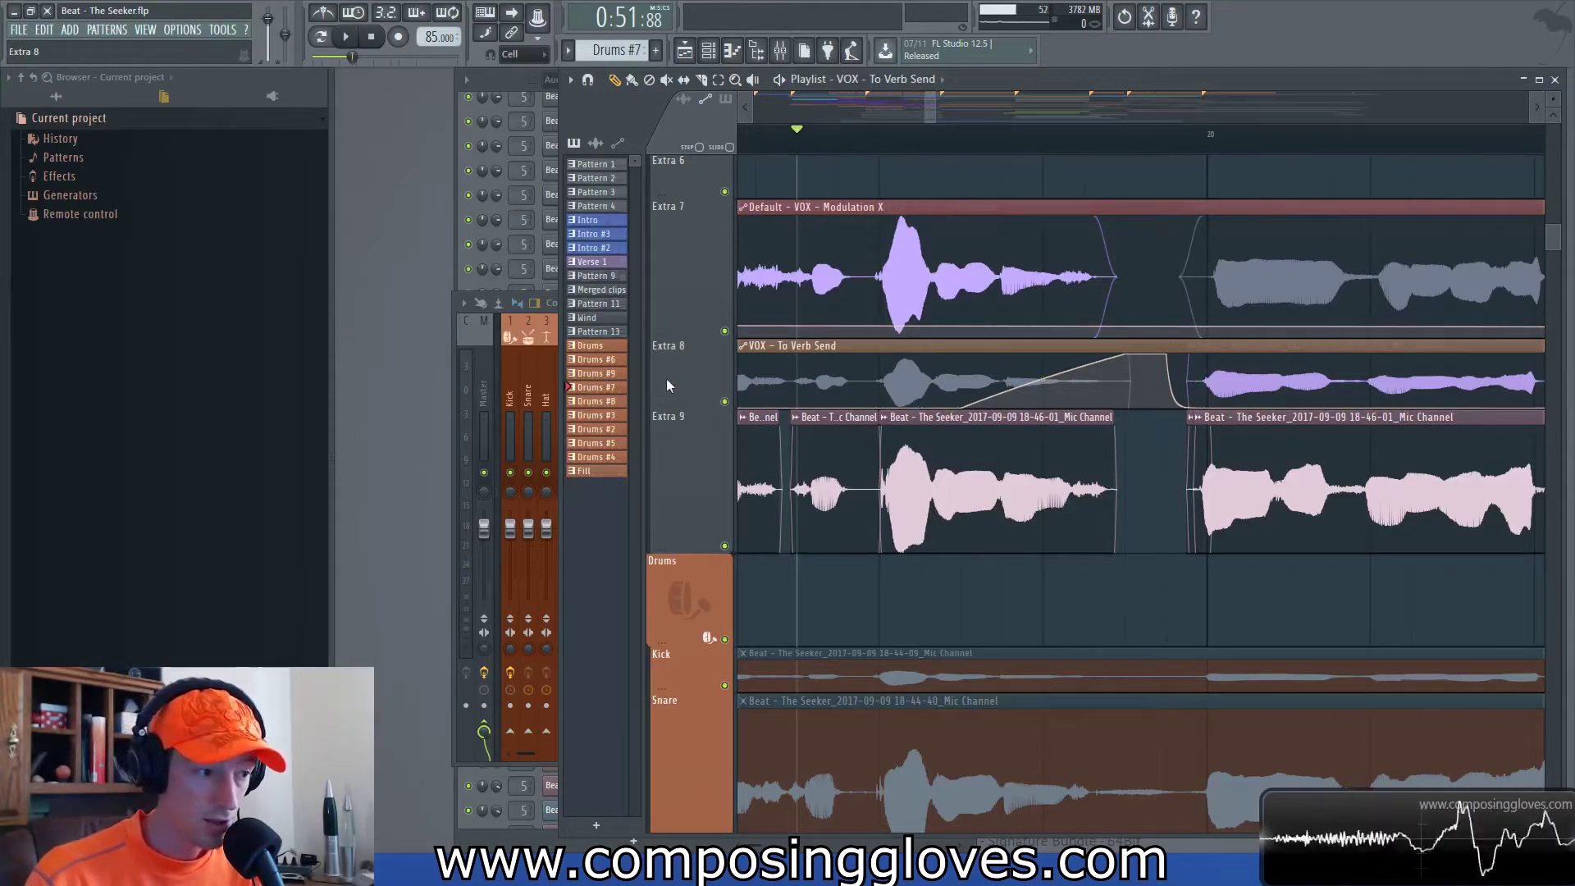
right_click(704, 369)
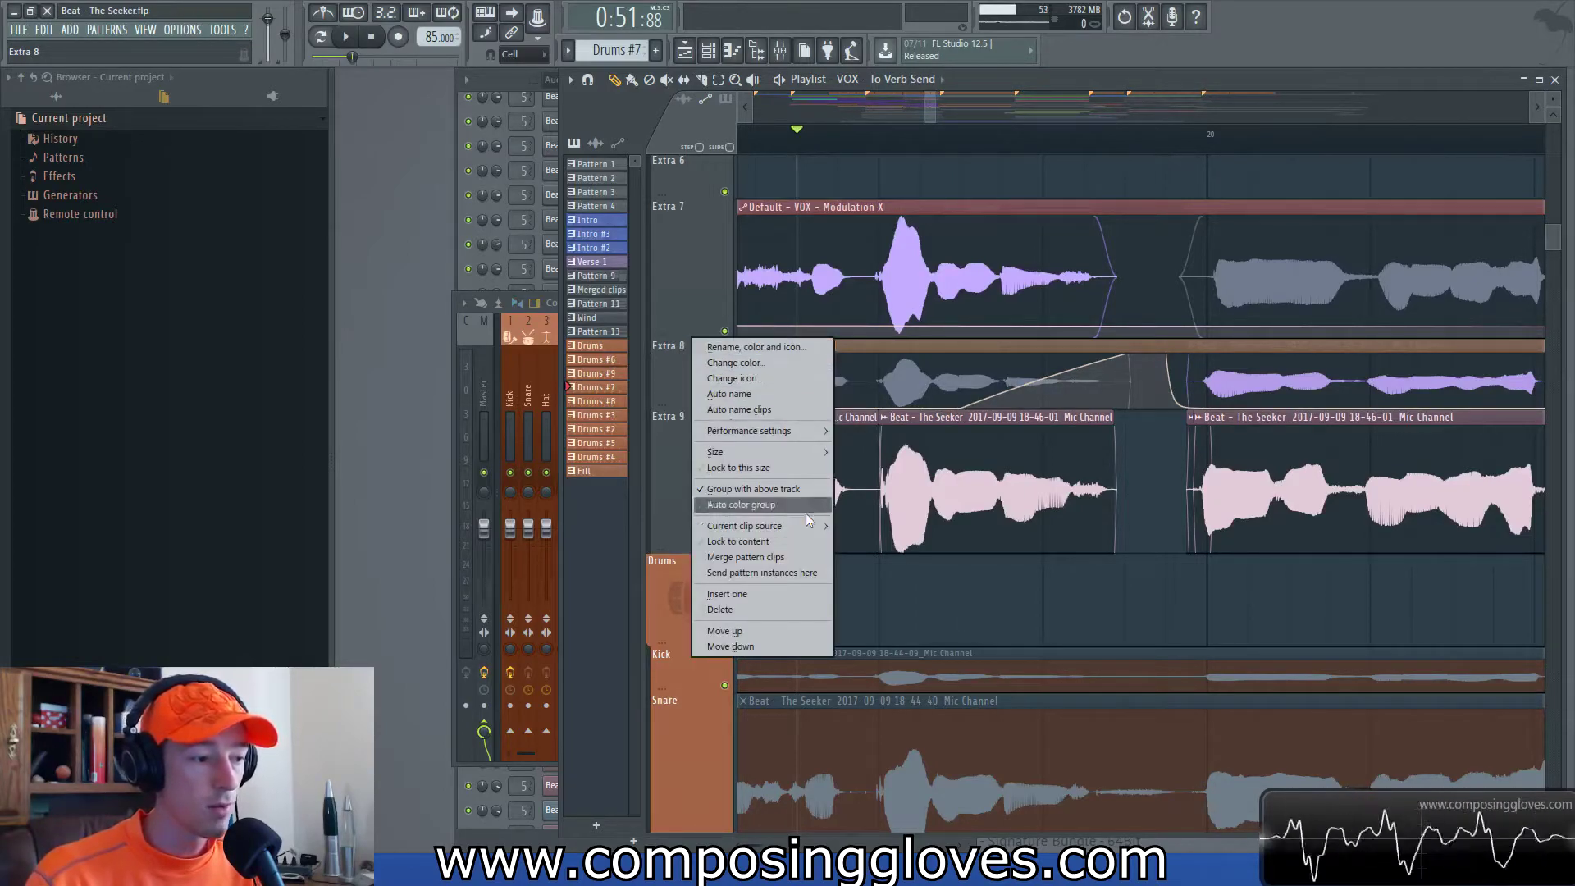
left_click(670, 378)
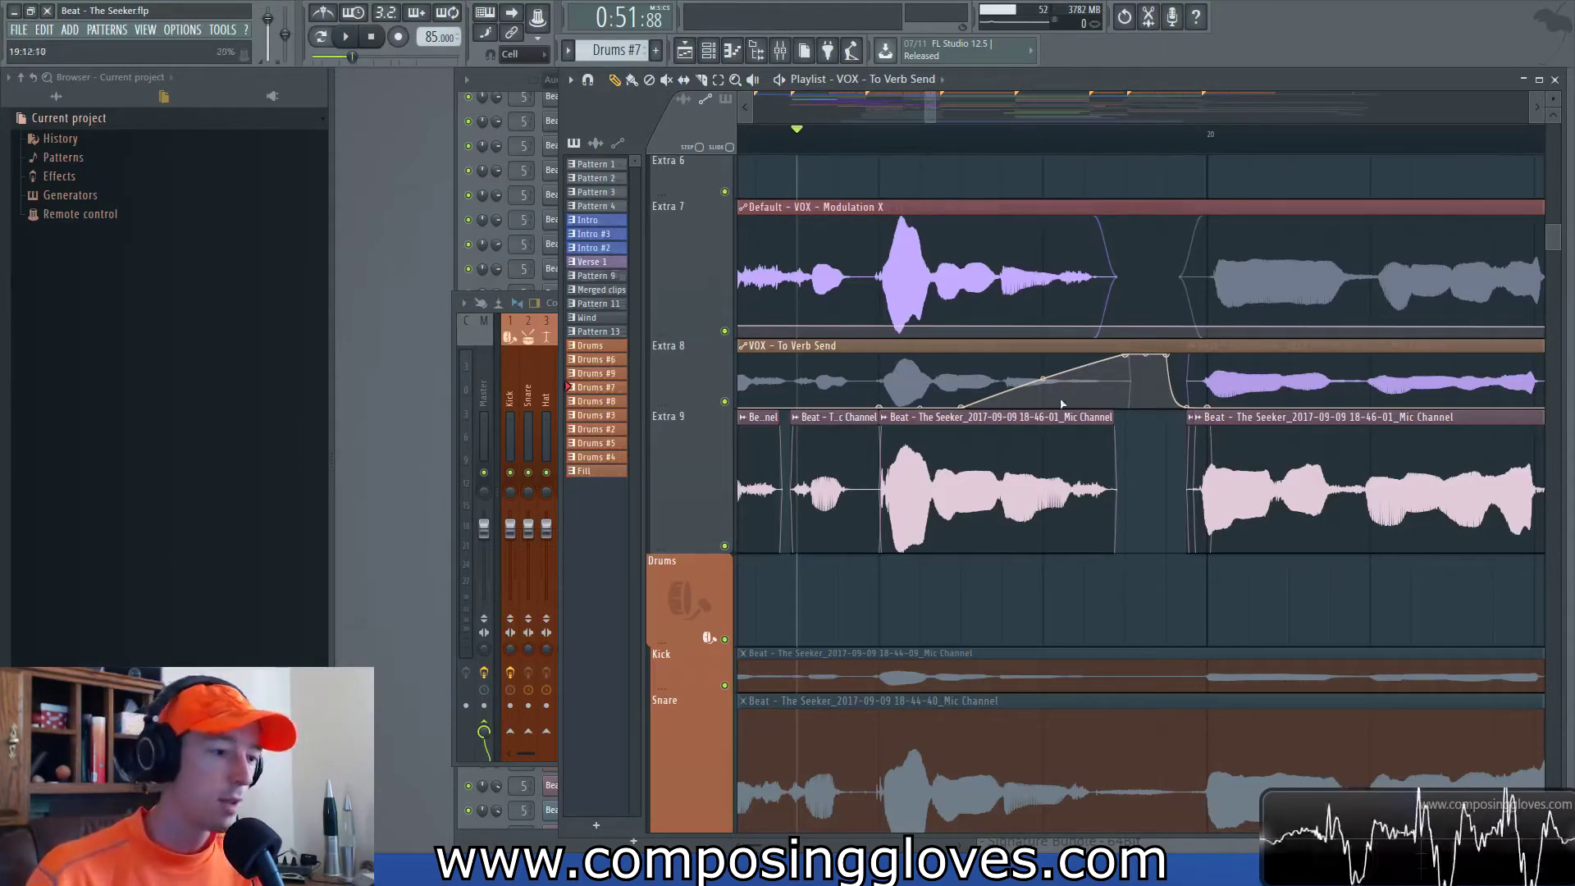
left_click_drag(1042, 379, 1042, 388)
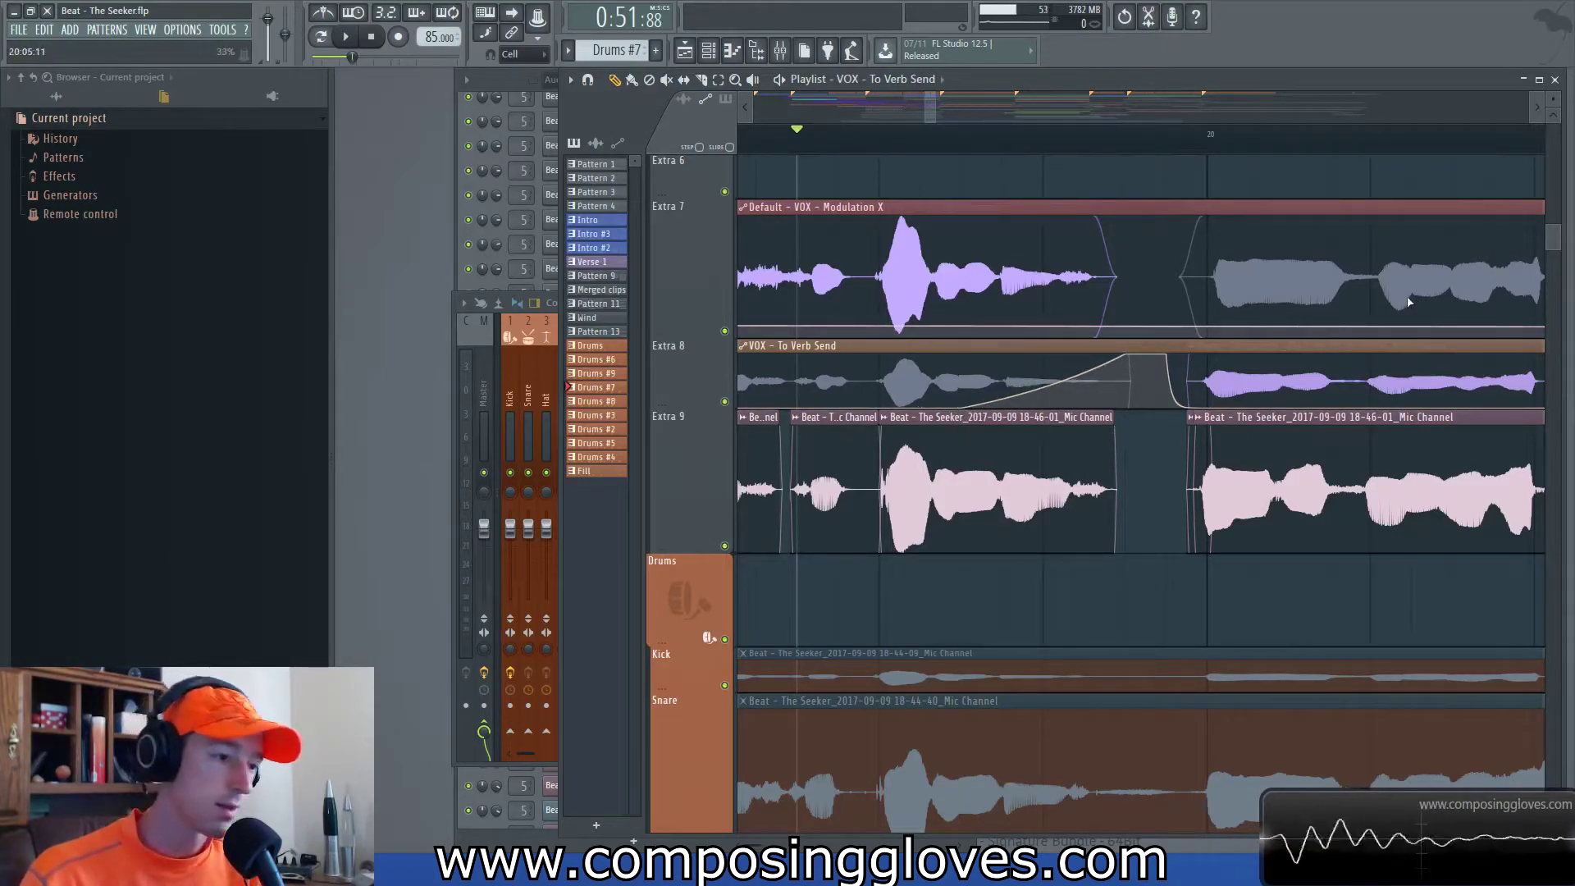
- Play the passage from early in bar 19 to just past the start of bar 20 to hear the reverb send swell, and stop playback
mouse_move(1116, 386)
left_mouse_down()
mouse_move(1159, 398)
mouse_move(1088, 401)
left_mouse_up()
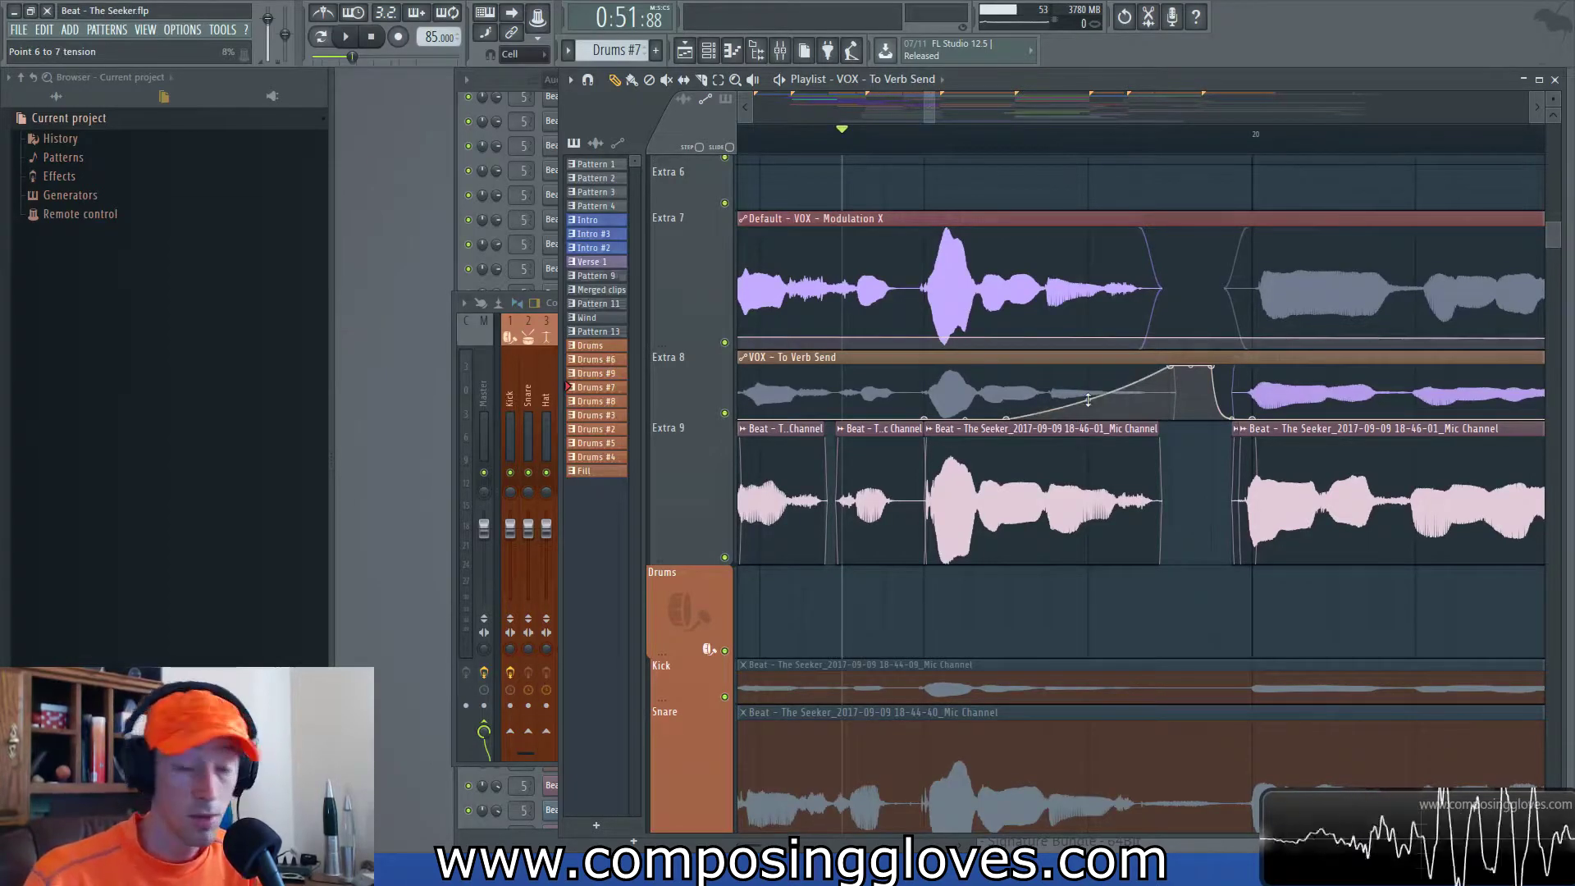
scroll(1074, 414, "right", 1)
scroll(1124, 417, "right", 1)
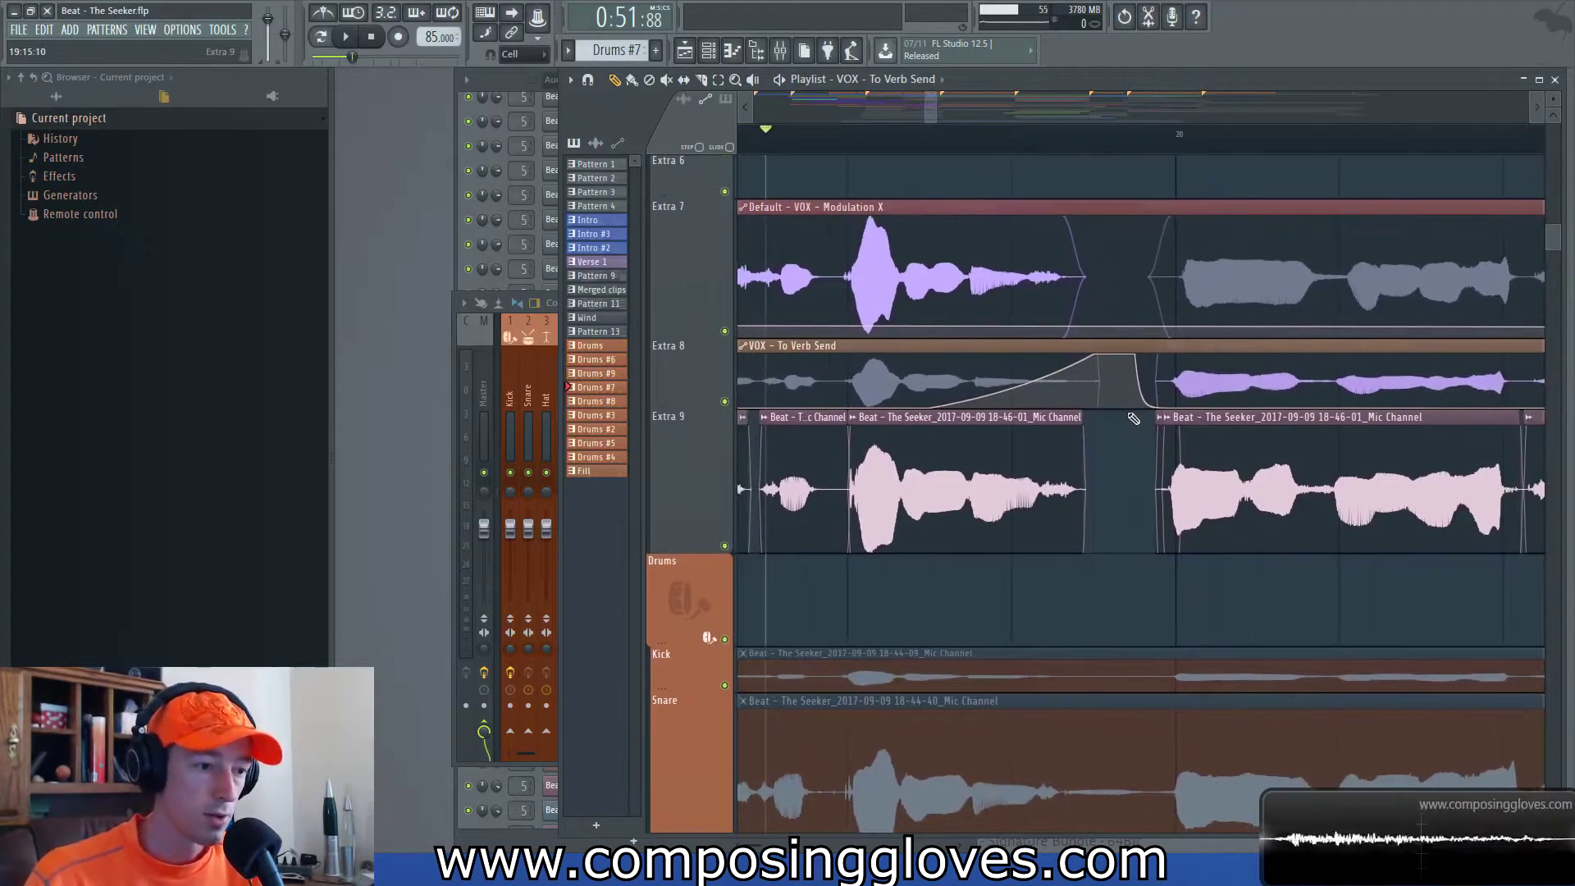
scroll(1133, 418, "down", 1)
left_click(808, 152)
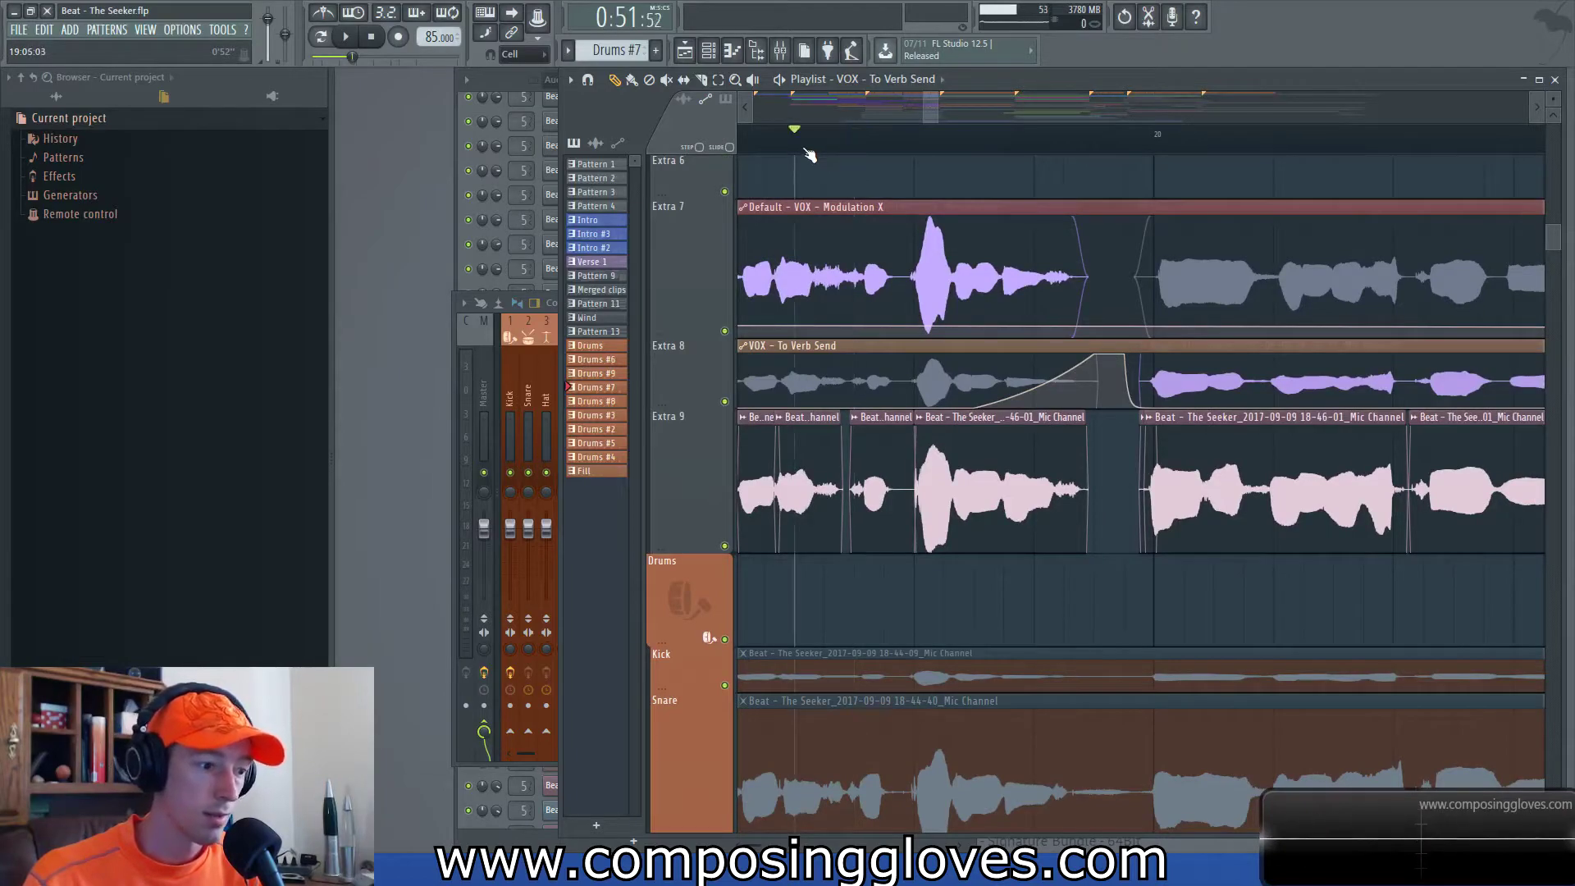
left_click(794, 140)
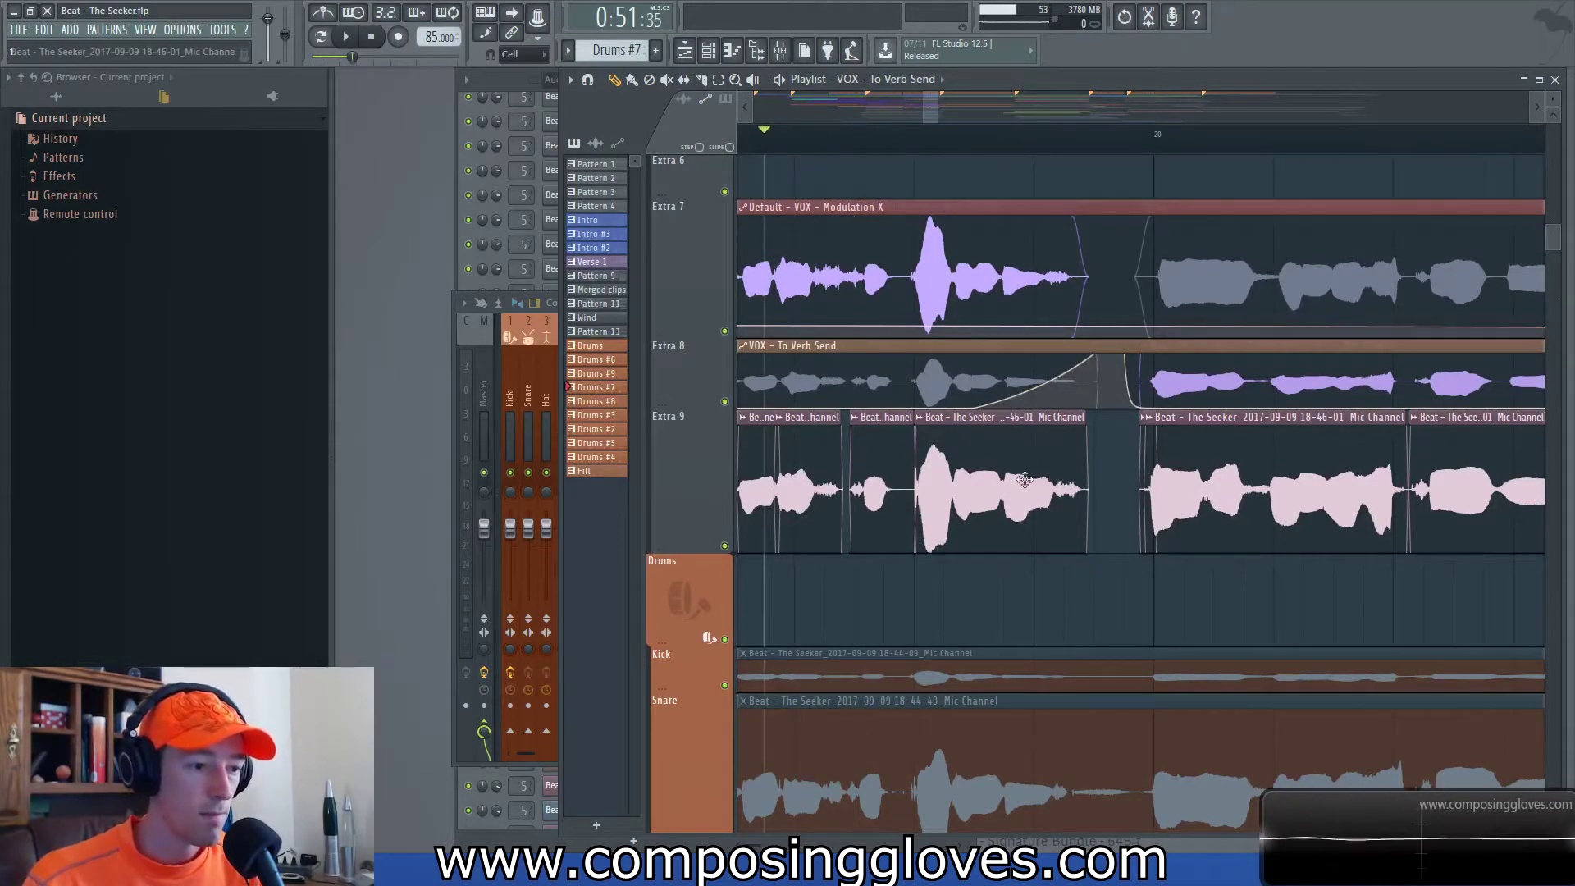
key("space")
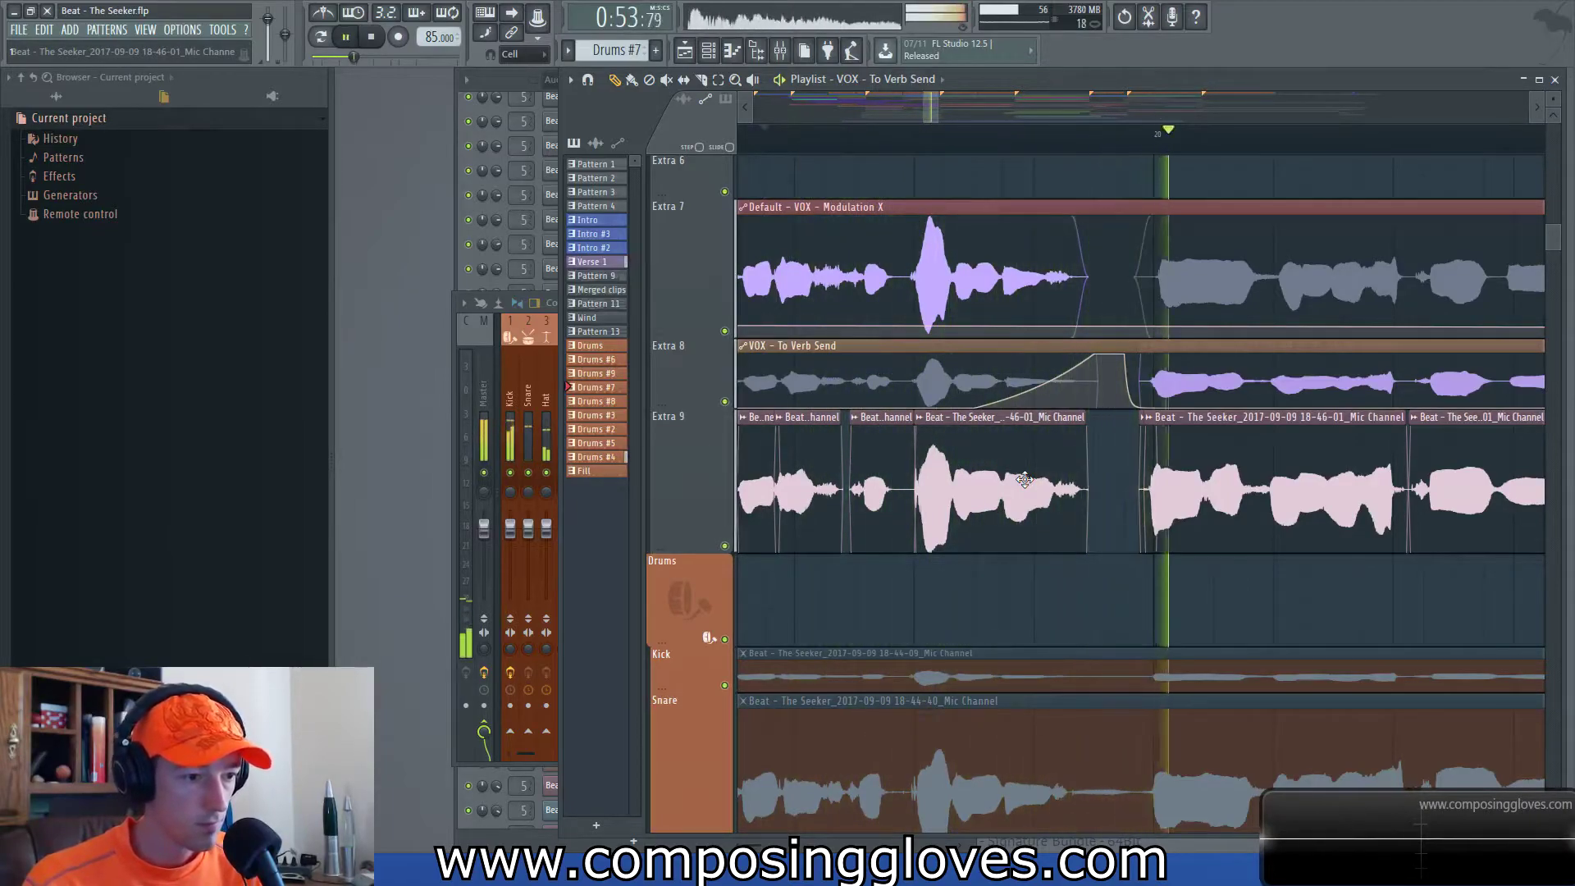
key("space")
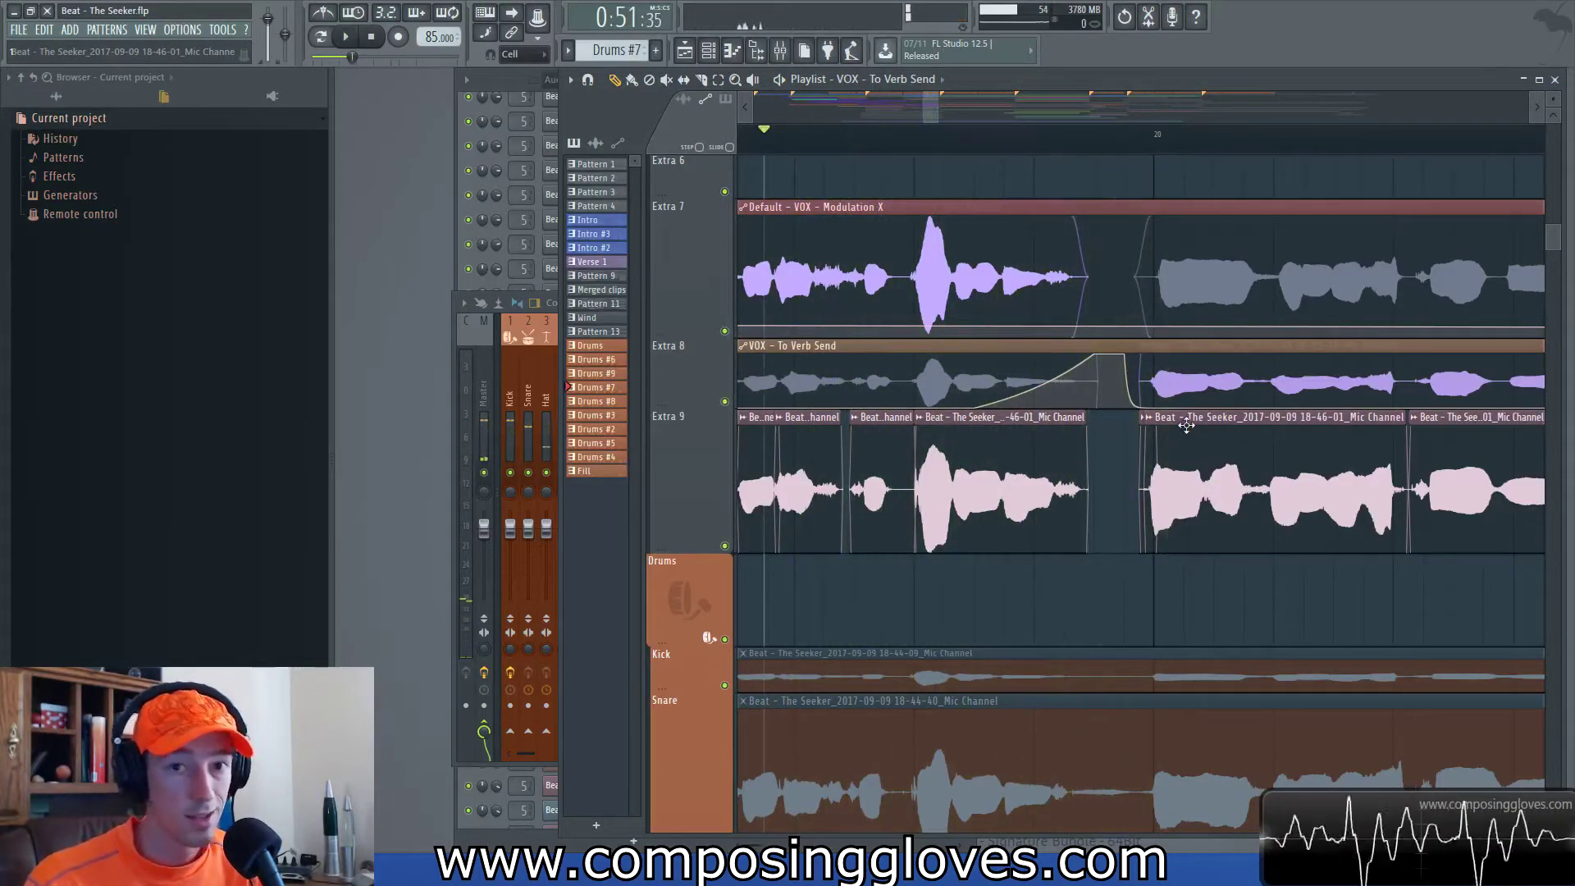
scroll(1058, 385, "down", 3)
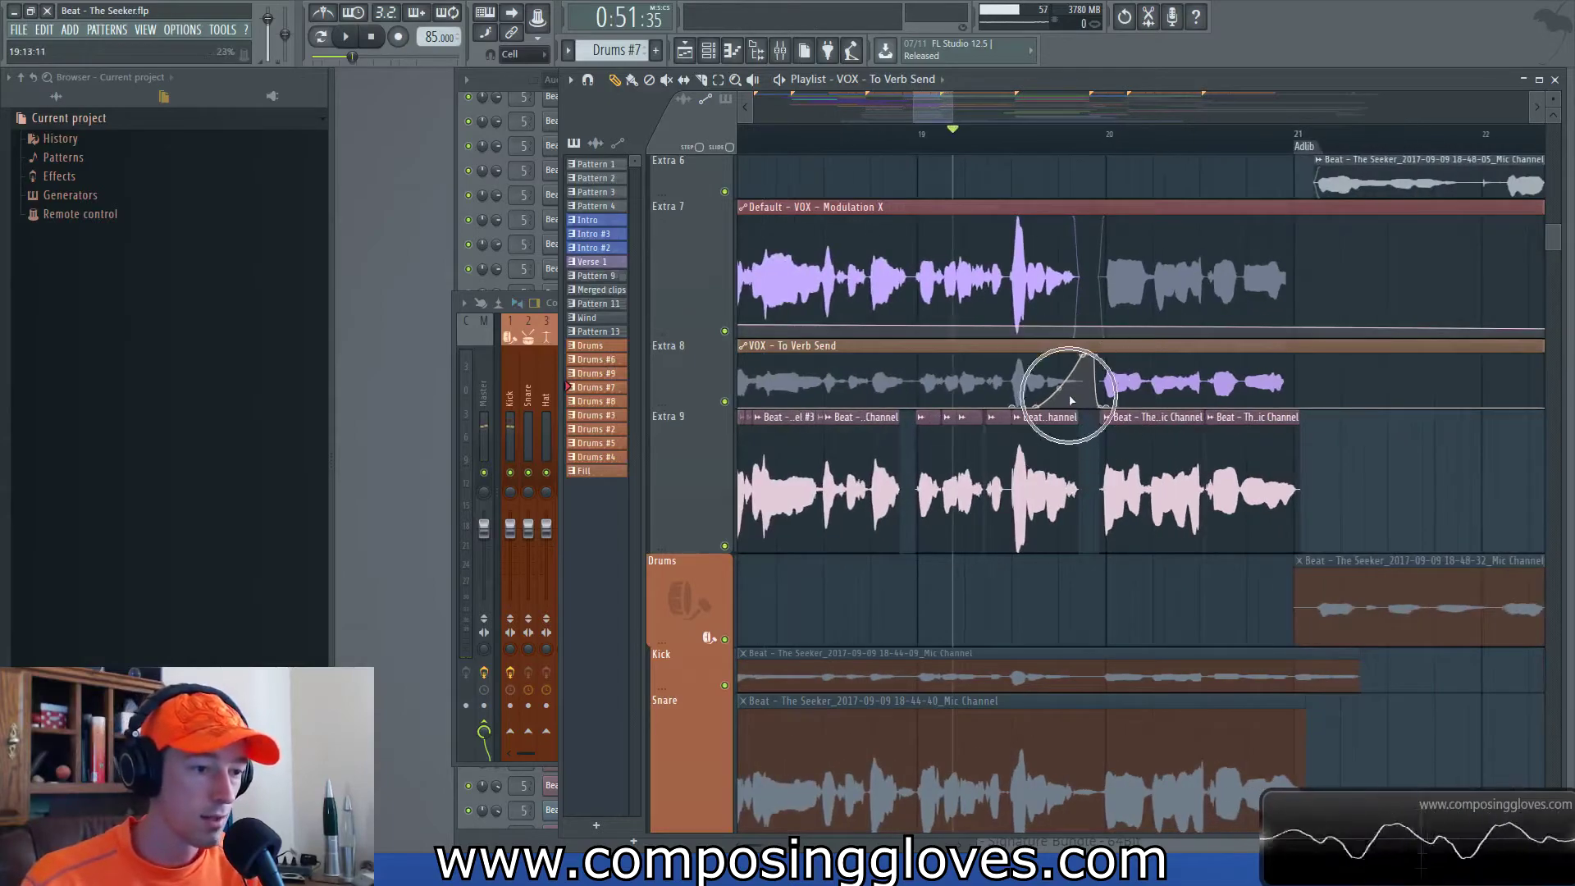
scroll(1071, 402, "down", 1)
left_click_drag(1055, 418, 1100, 449)
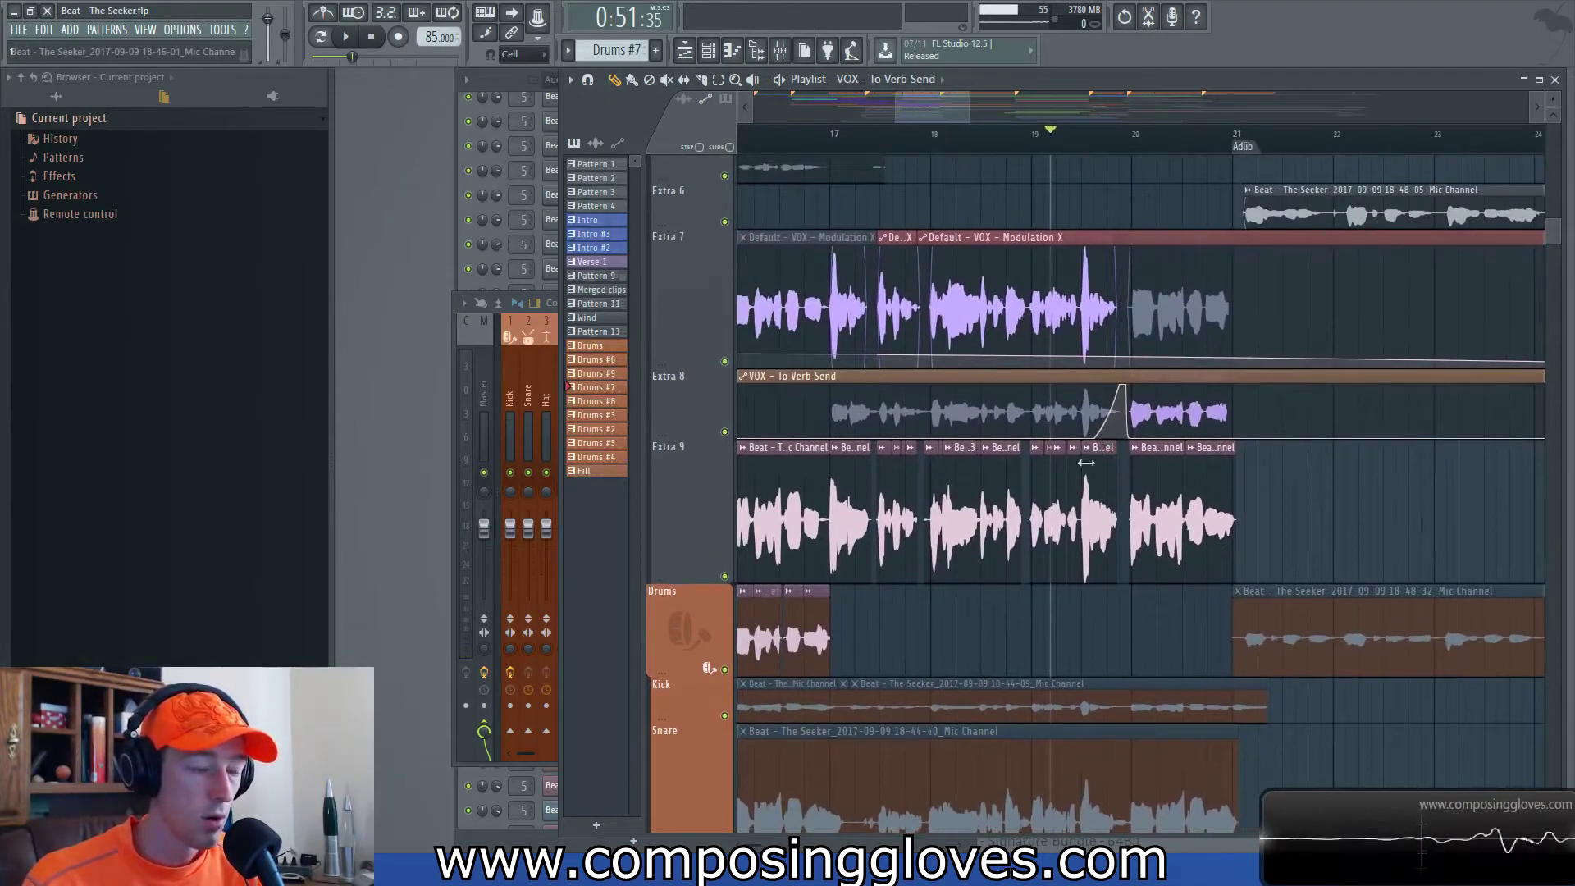
scroll(1086, 467, "down", 2)
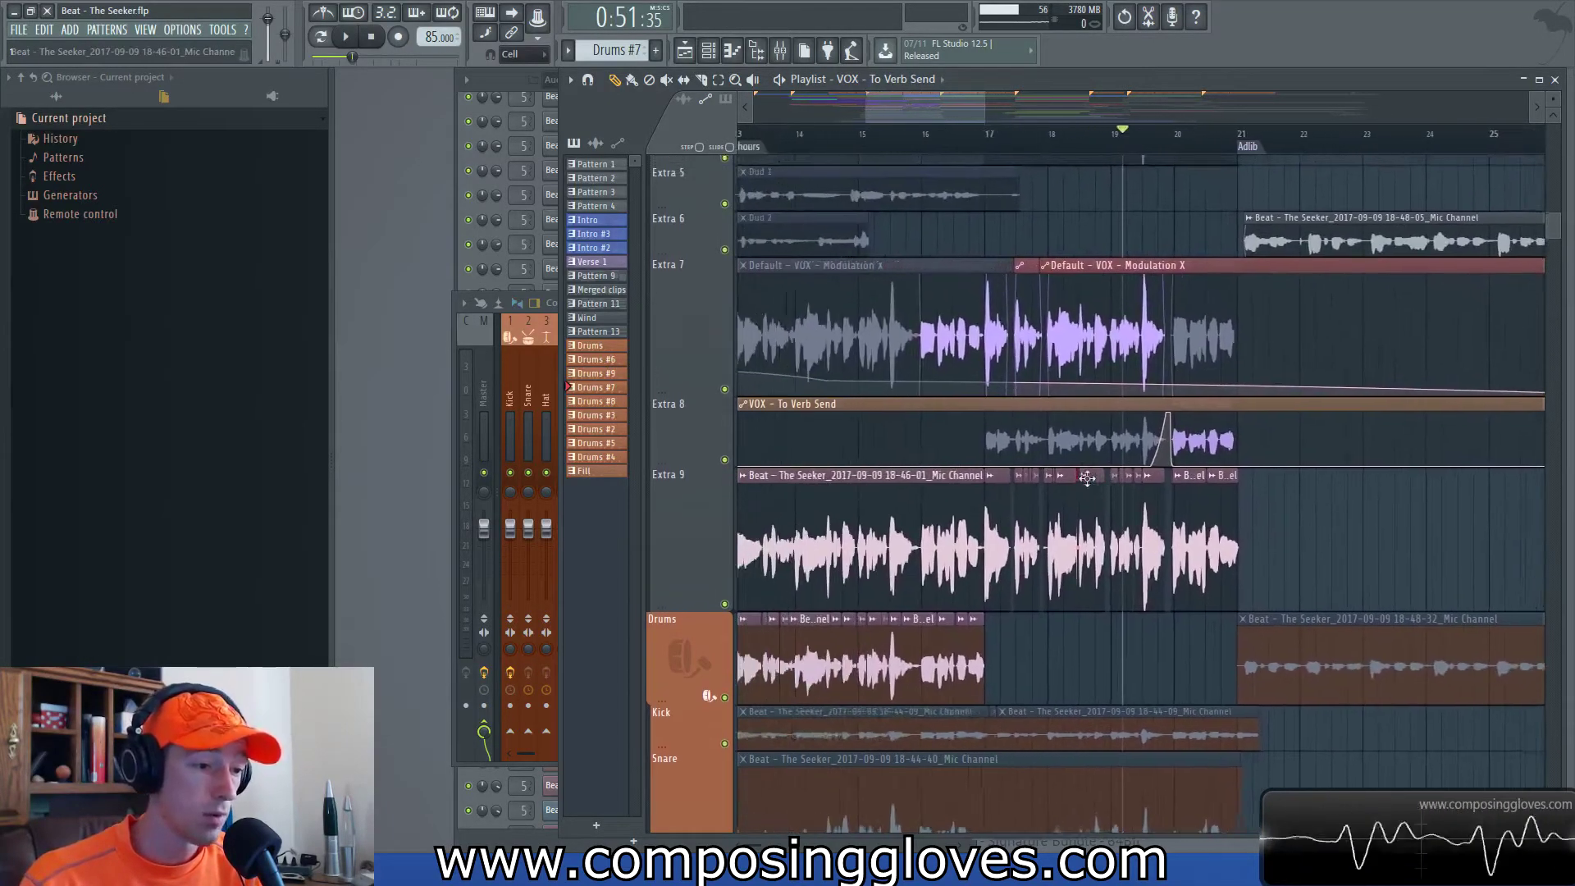
- Play briefly from bar 17, and add VOX - To Verb Send points that rise to a peak in the gap after the first phrase and fall to zero
left_click_drag(1086, 478, 1093, 480)
left_click(988, 133)
key("space")
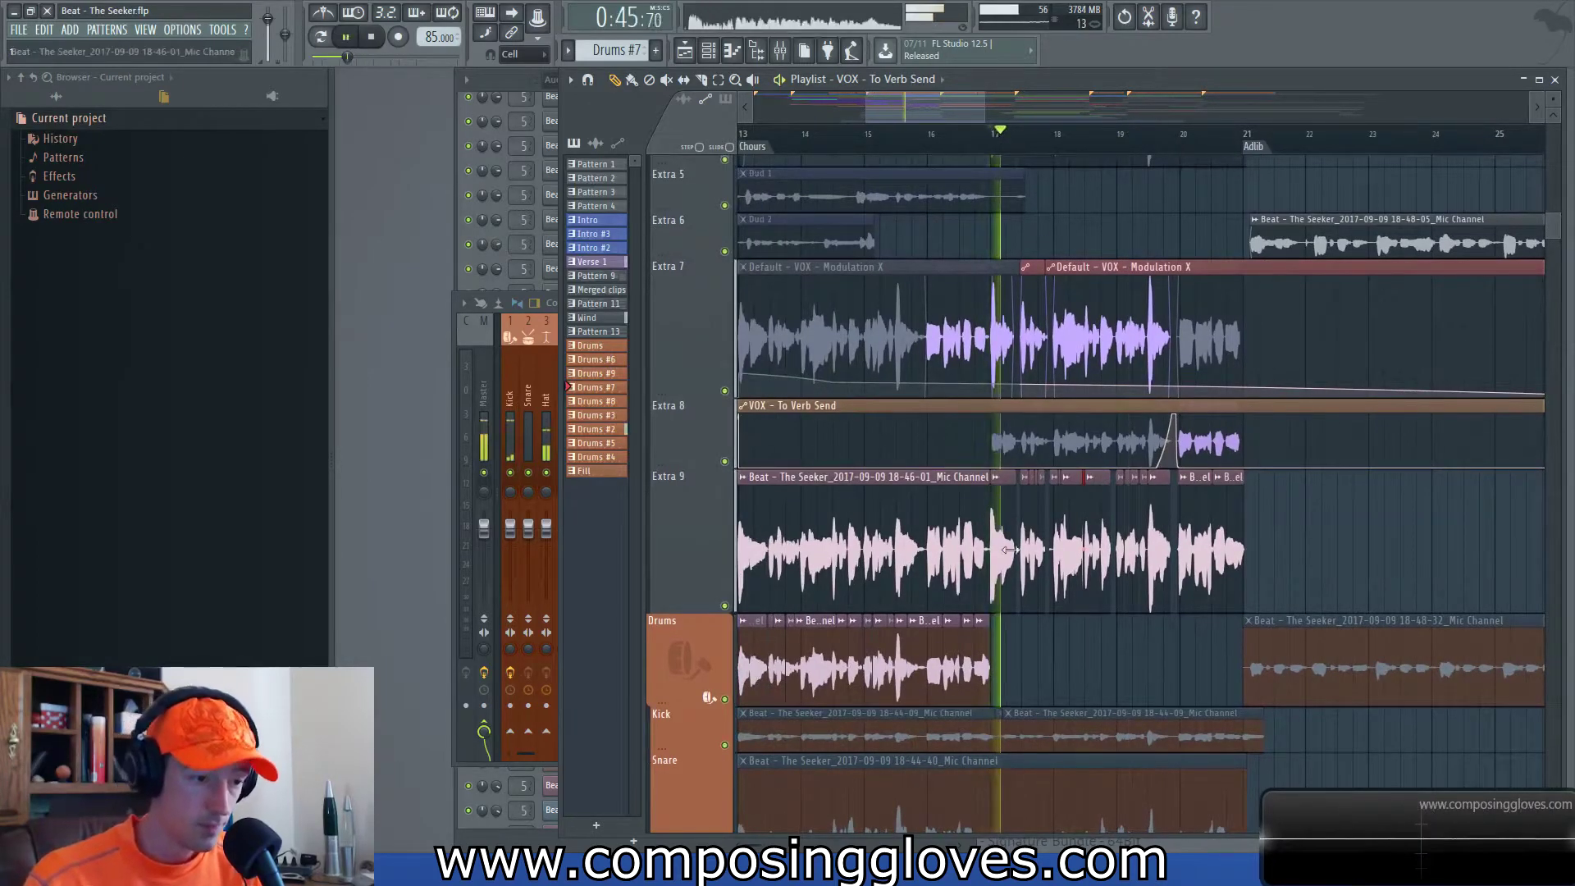
scroll(1009, 549, "up", 6)
key("space")
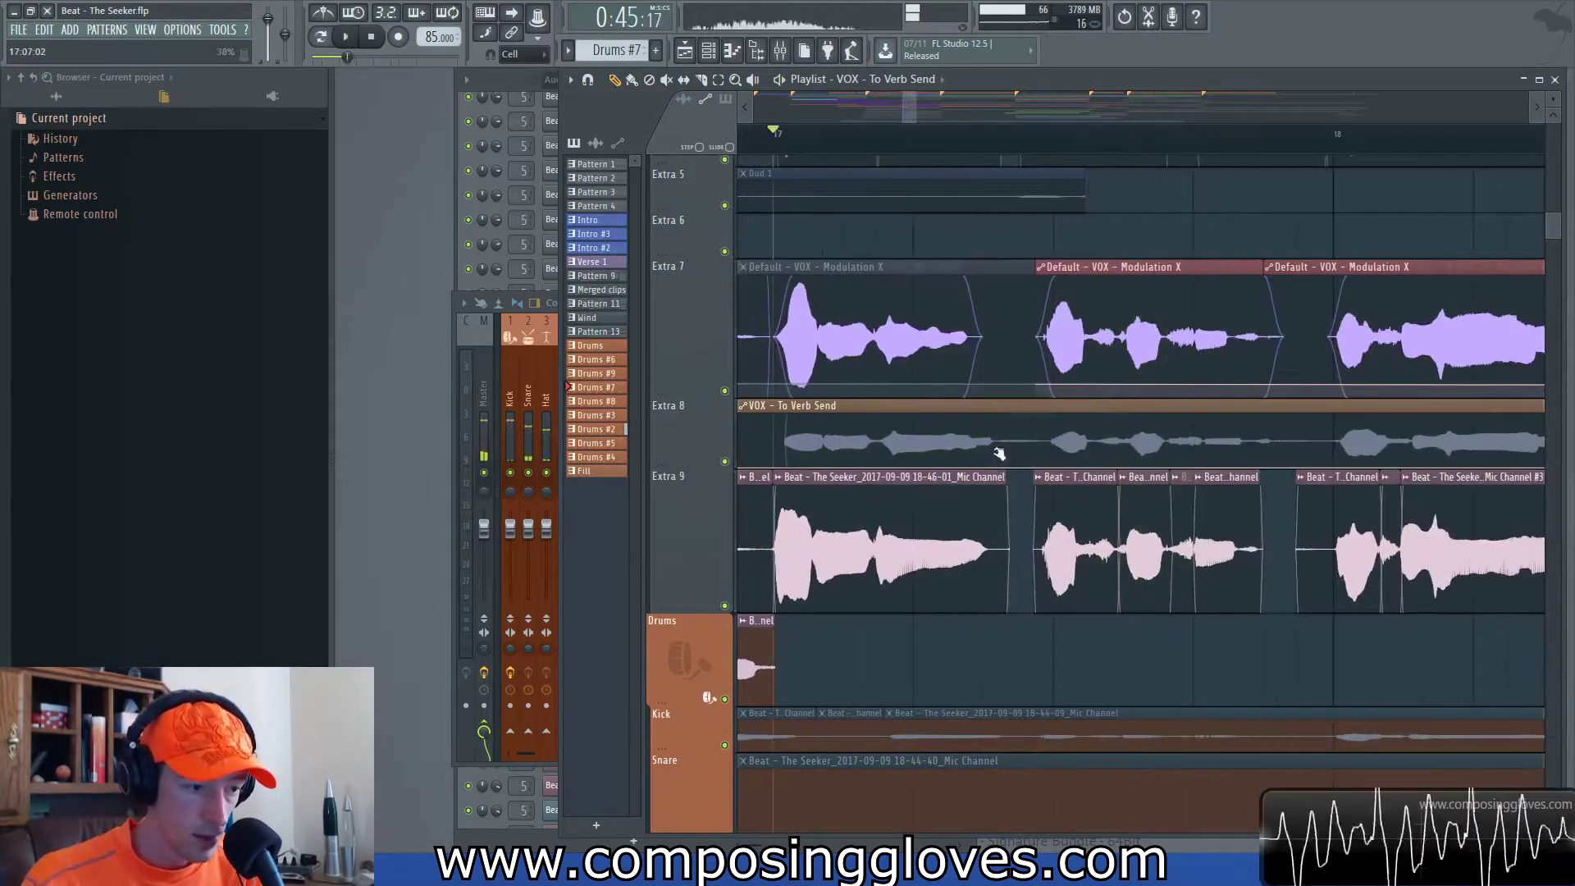
mouse_move(1009, 456)
left_mouse_down()
mouse_move(1043, 412)
mouse_move(1018, 449)
left_mouse_up()
left_click(1064, 466)
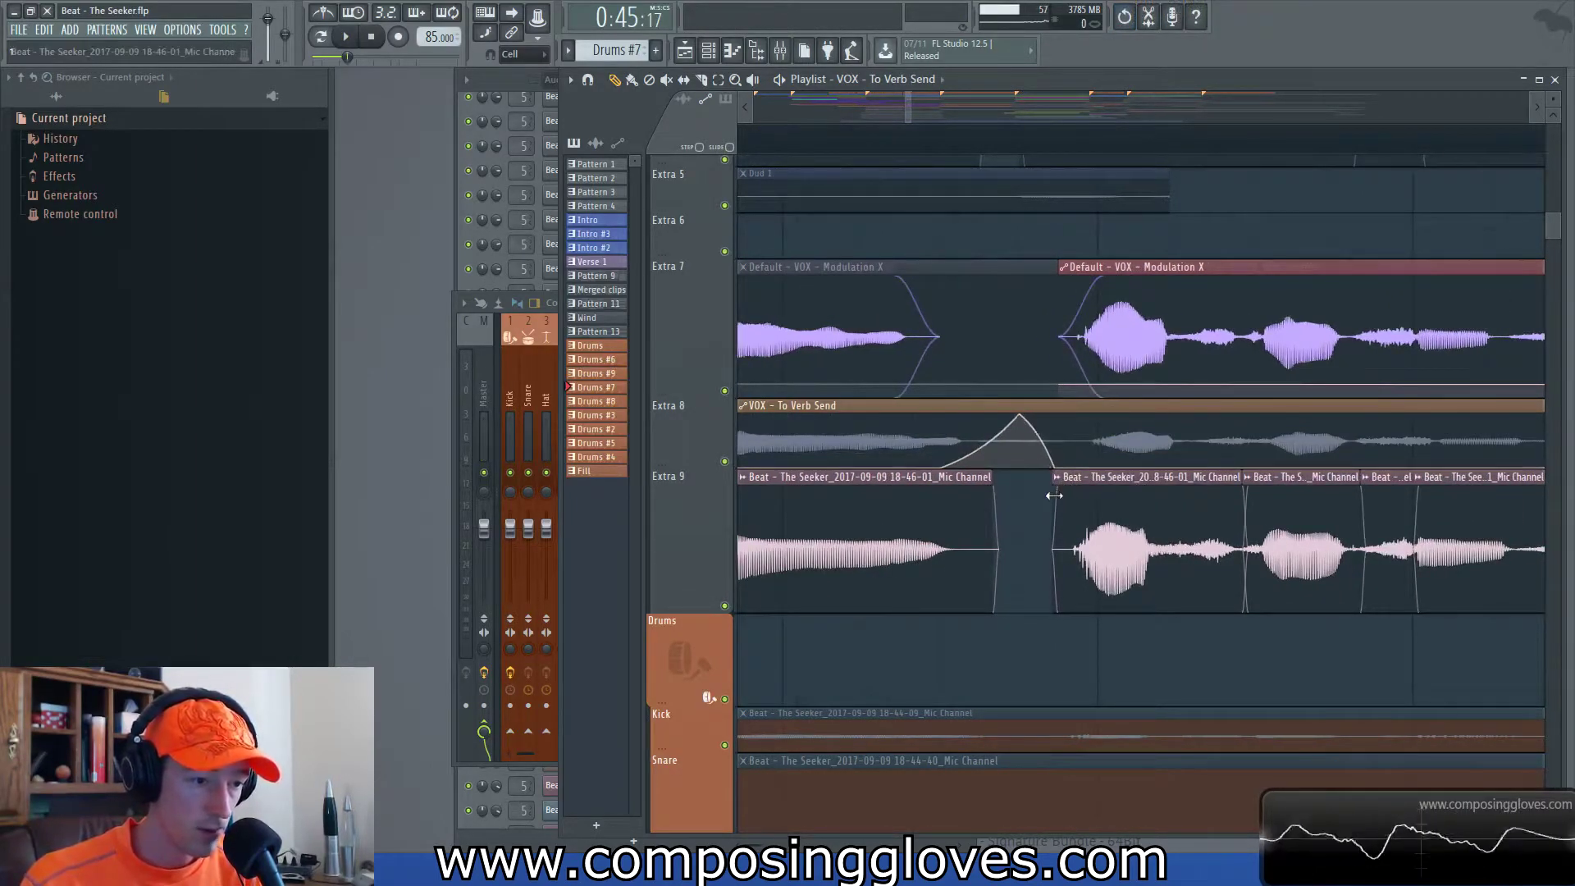
- Bend the rising side of the bar 17 send peak upward and shift the peak earlier, over the phrase's end
scroll(1019, 459, "down", 3)
left_click_drag(1009, 450, 995, 387)
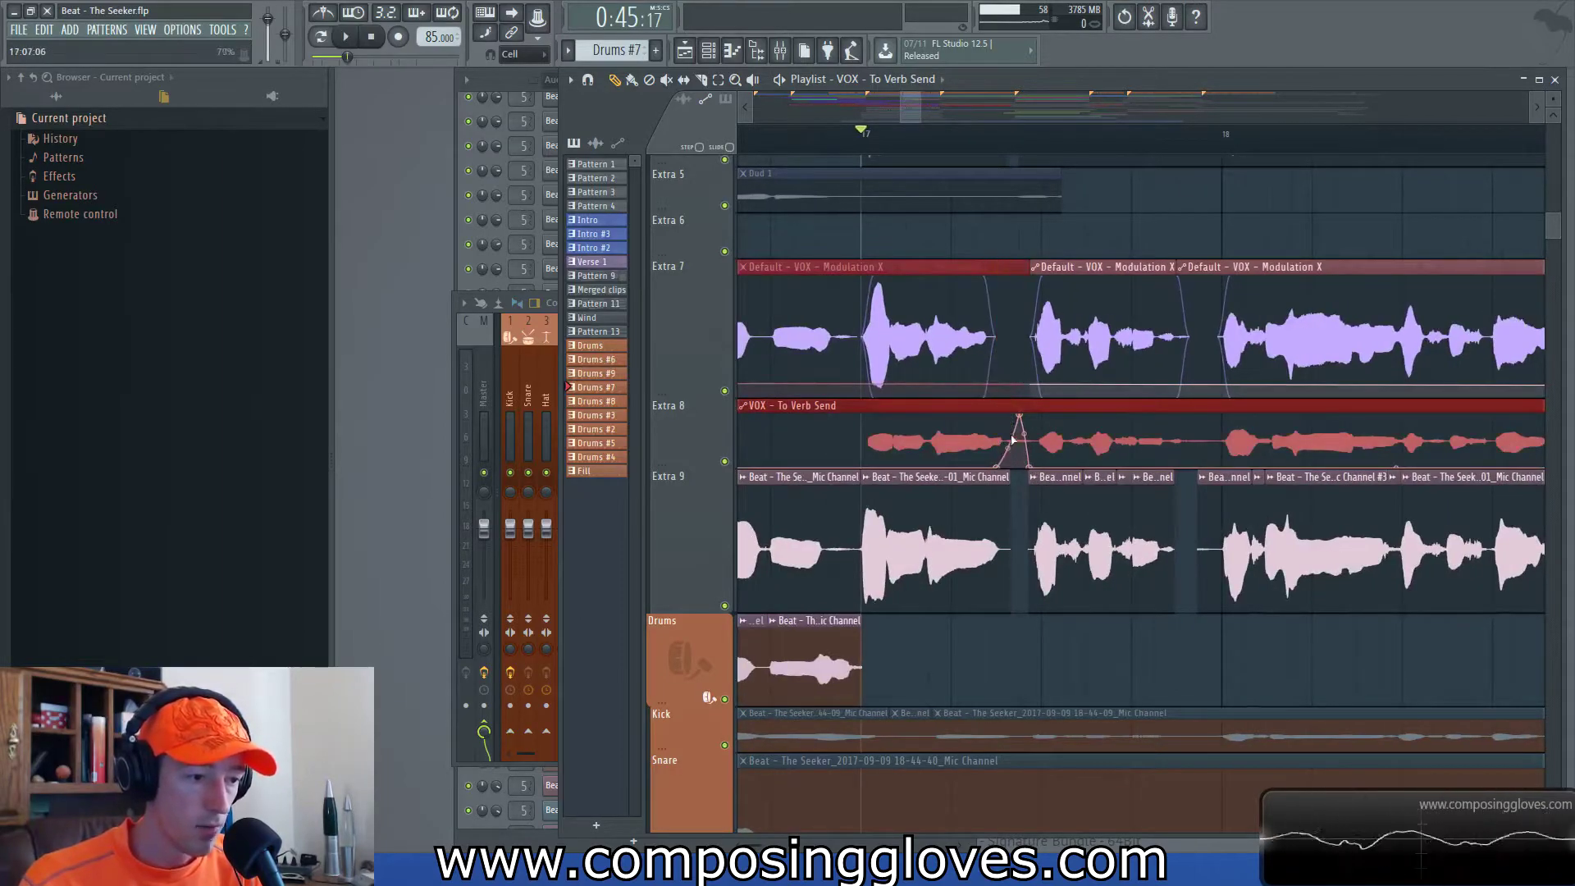
scroll(984, 418, "up", 3)
left_click(1114, 505, "ctrl")
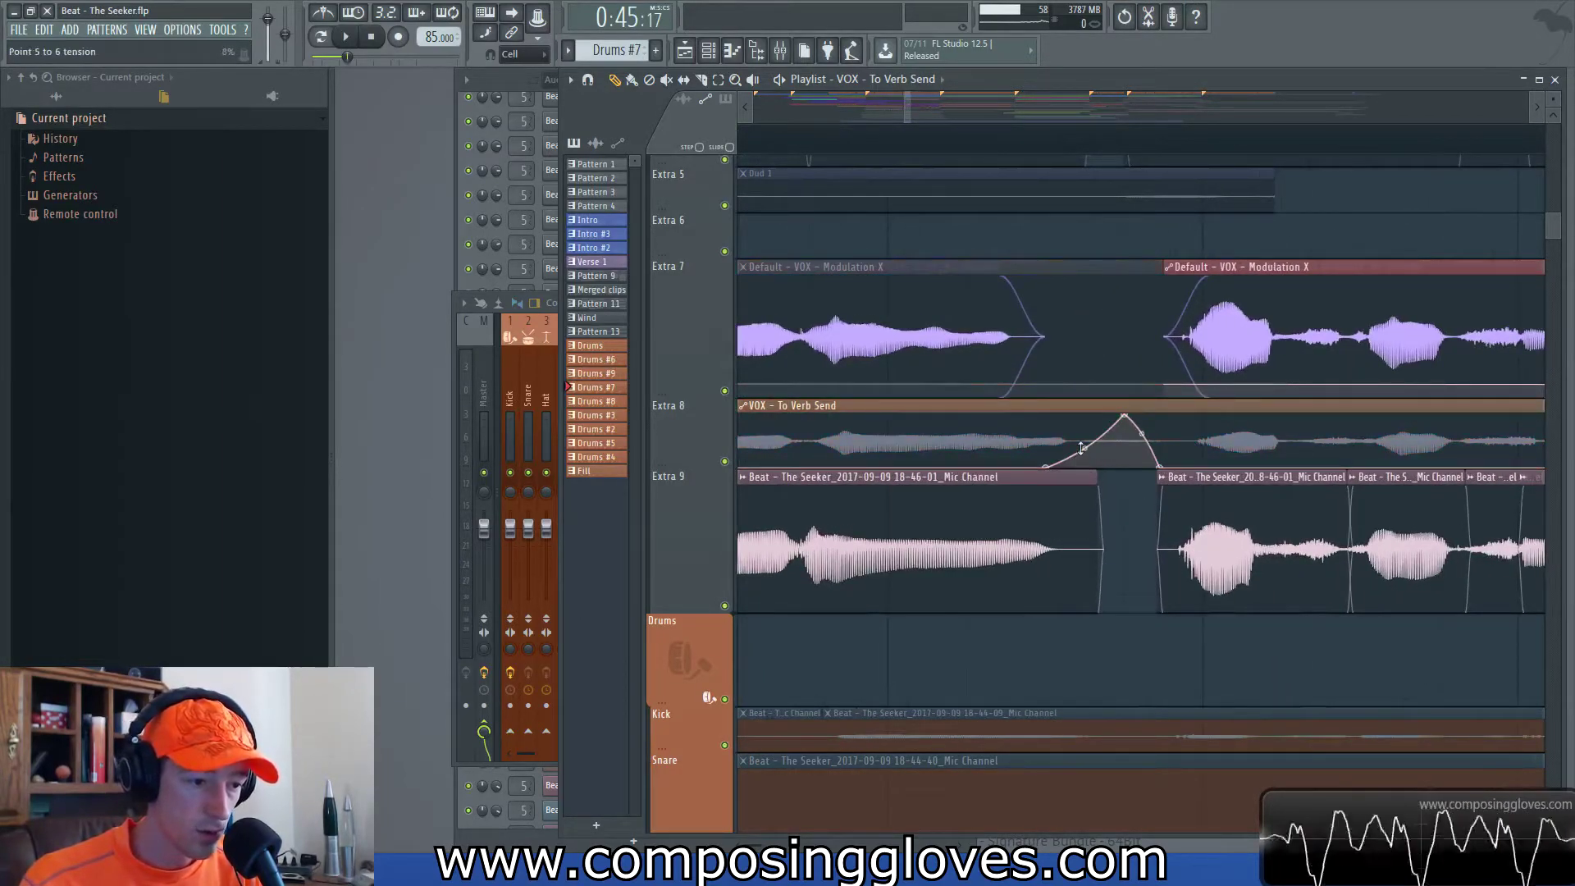
mouse_move(1076, 439)
left_mouse_down()
mouse_move(1069, 417)
mouse_move(1038, 472)
mouse_move(1046, 438)
mouse_move(1092, 414)
left_mouse_up()
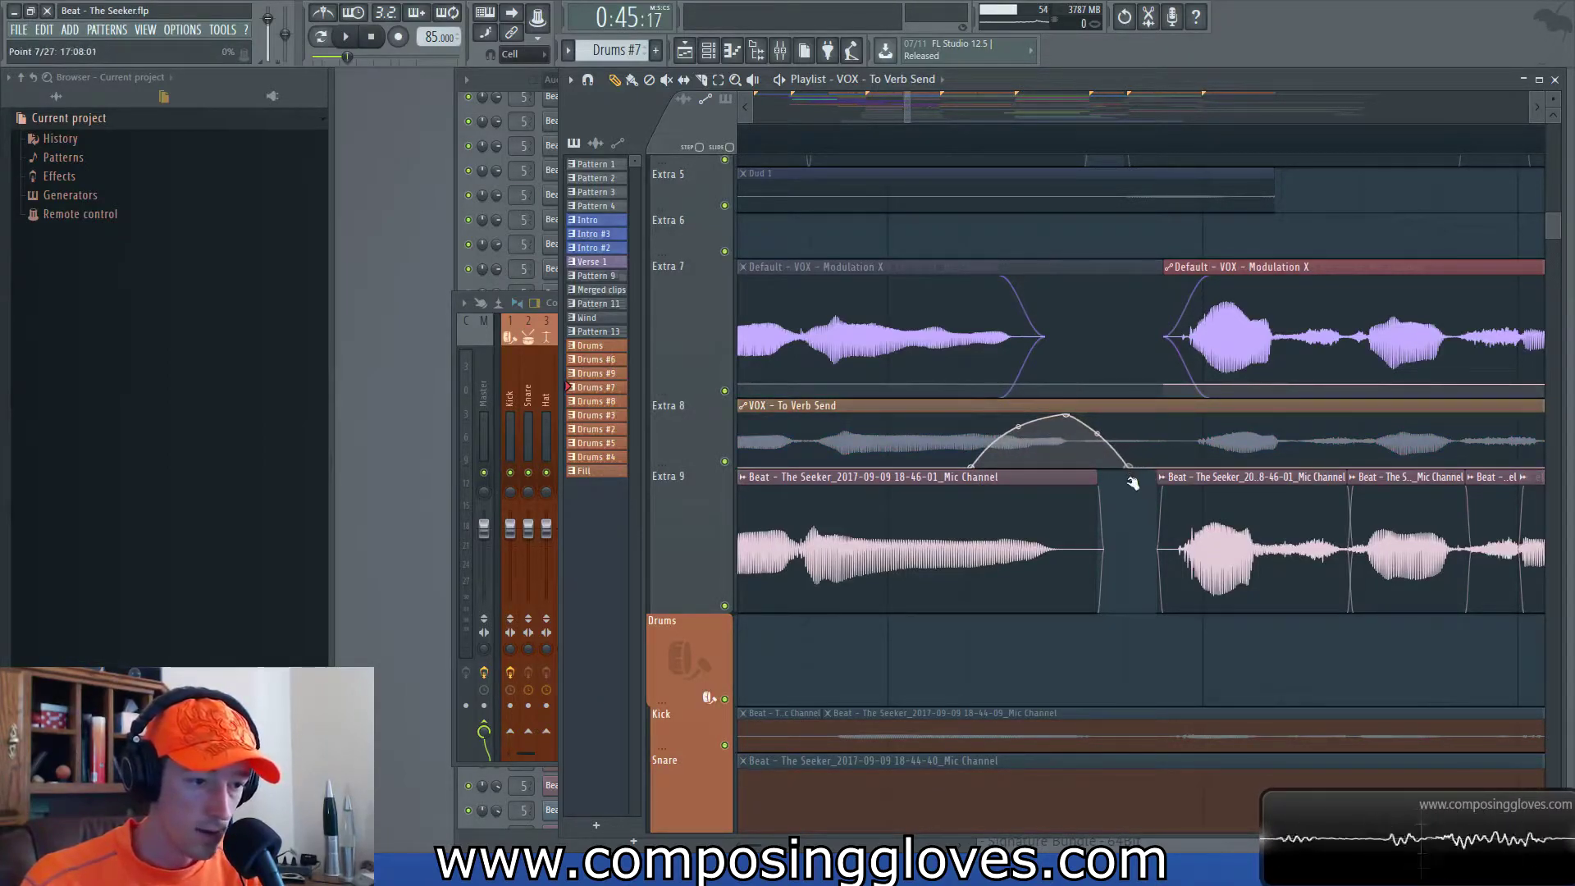
- Play from bar 17, move the start of the send hump earlier under the phrase's tail, and audition it again
scroll(1132, 492, "down", 3)
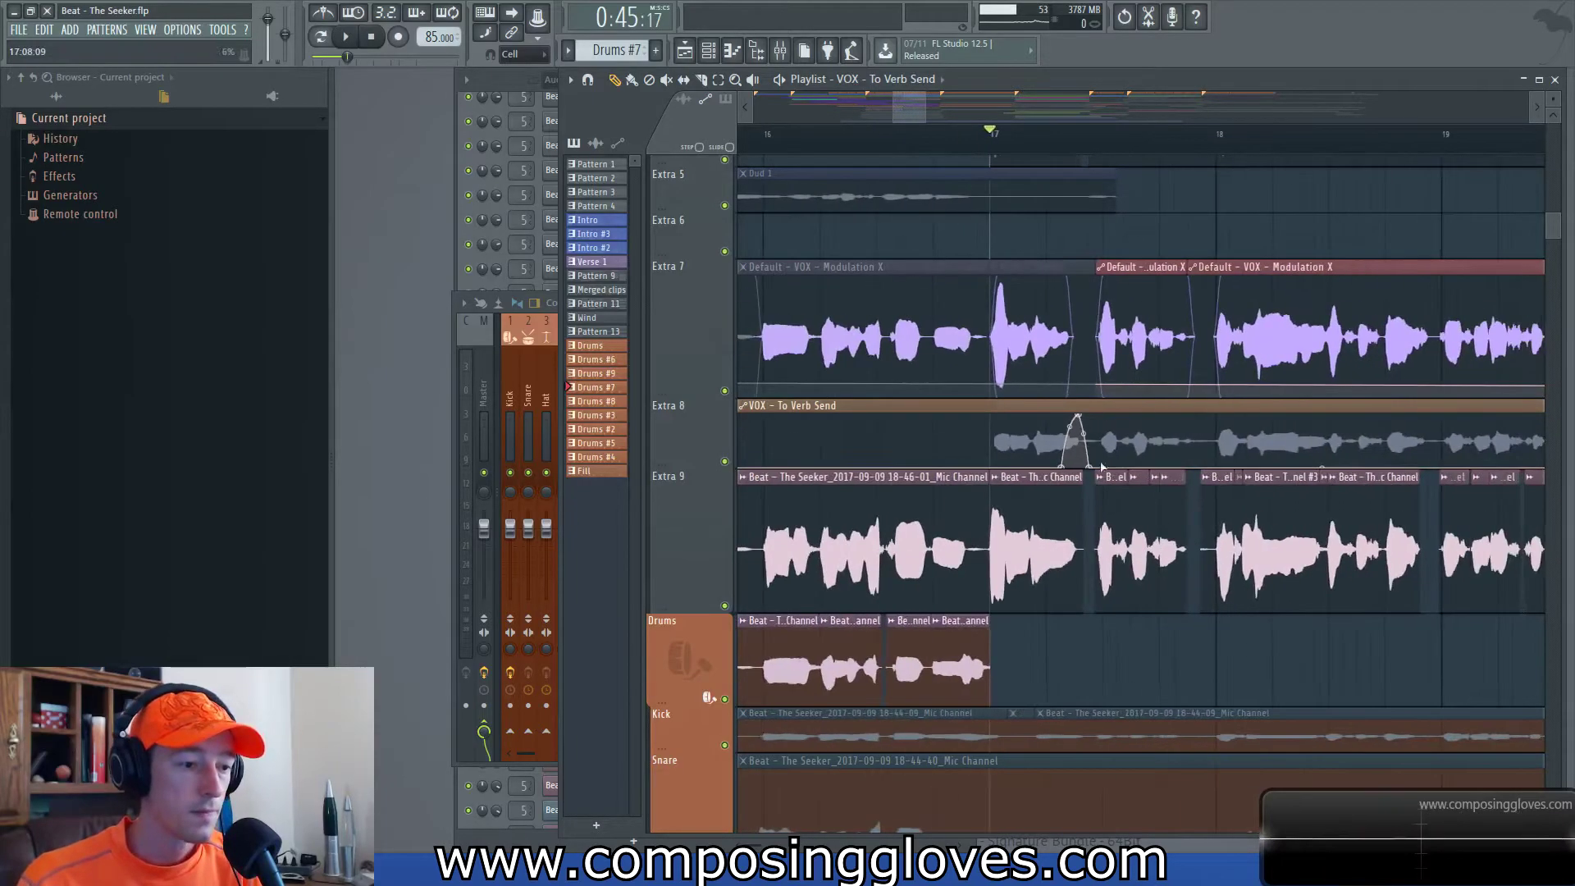
key("space")
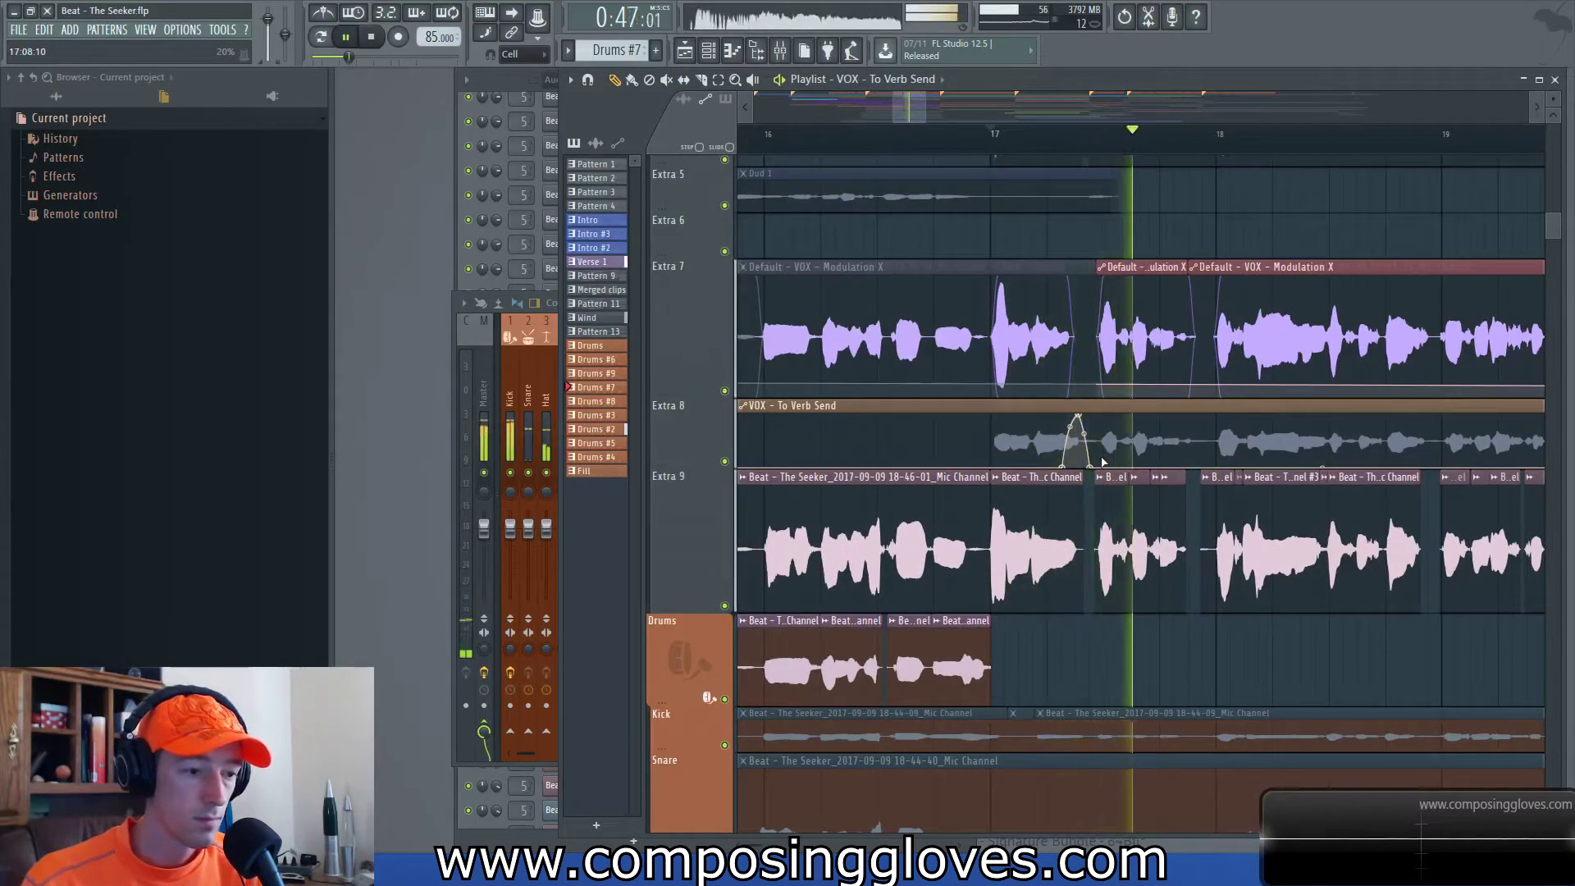
key("space")
scroll(1062, 484, "up", 2)
scroll(1062, 485, "up", 2)
left_click_drag(1069, 466, 1023, 482)
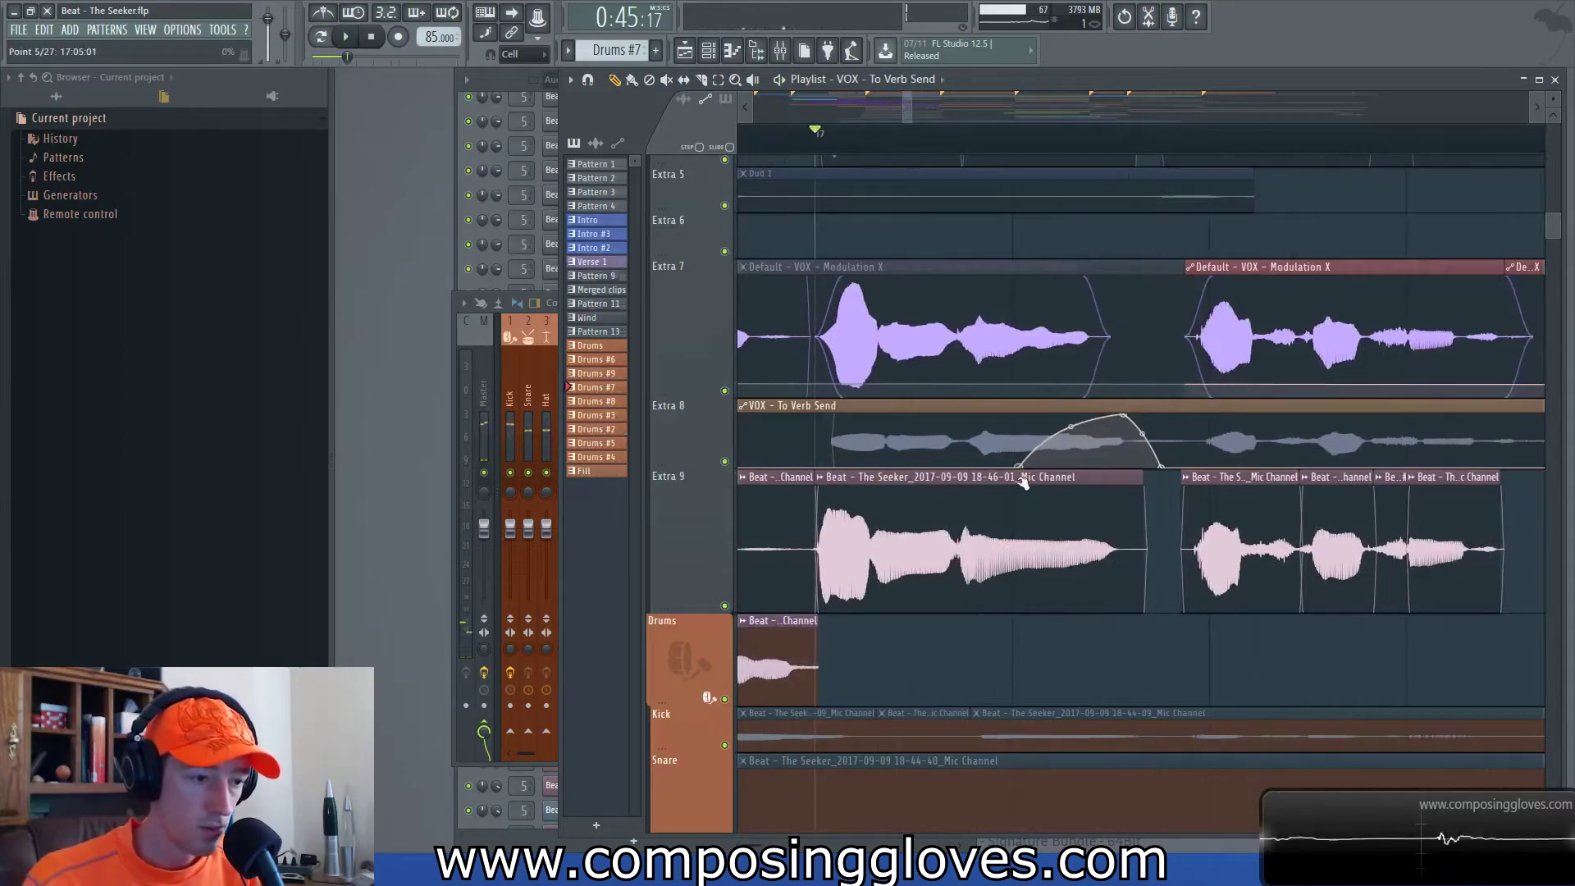
key("space")
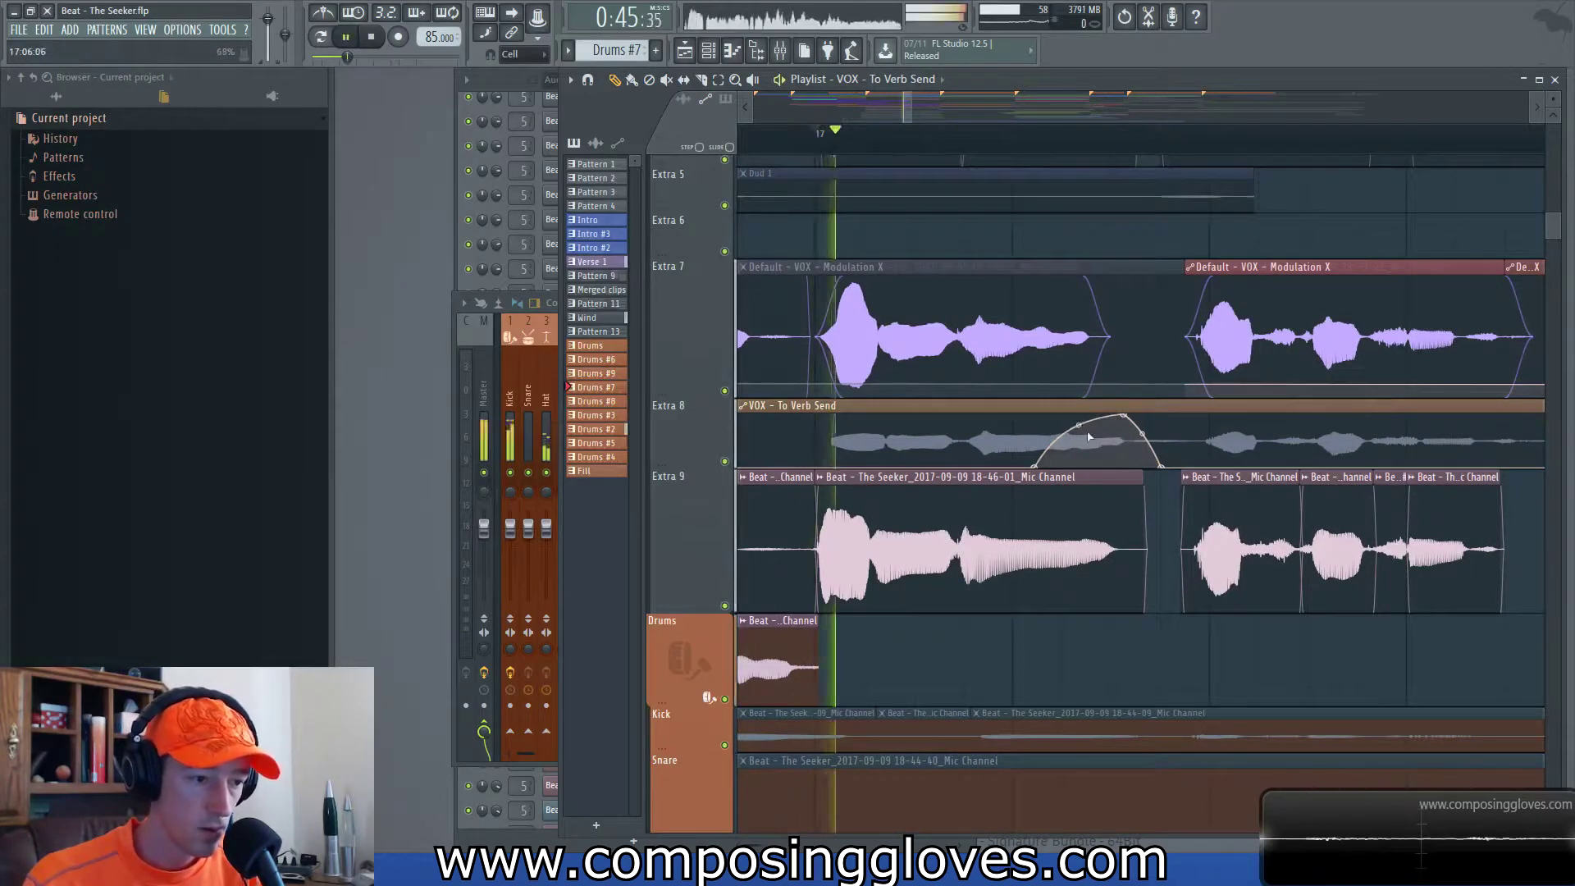
key("space")
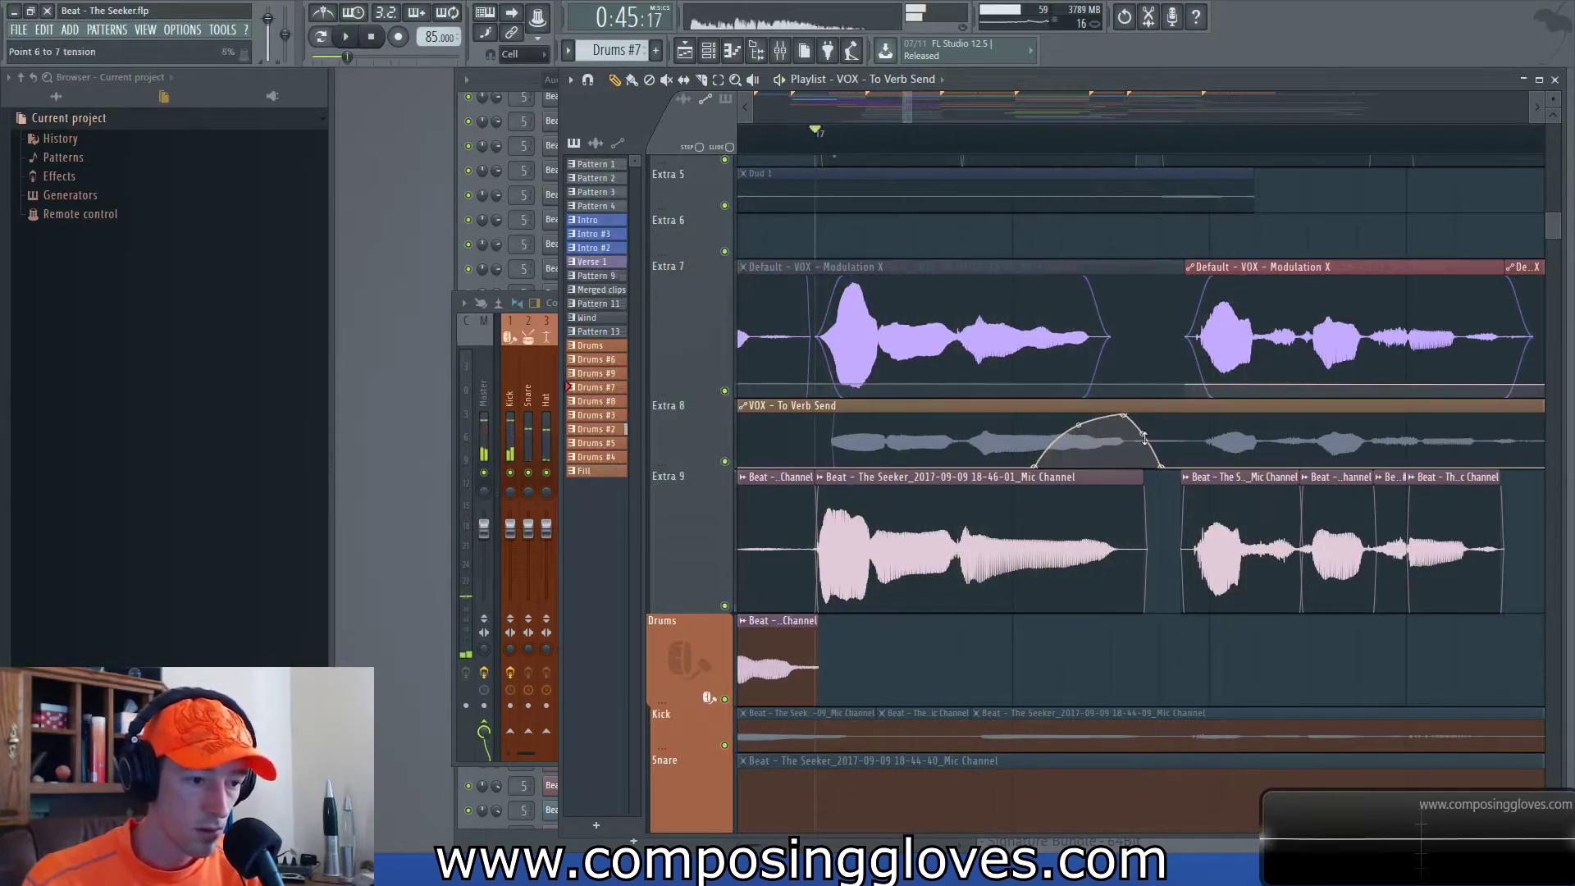
- Extend the falling side of the bar 17 send hump to the start of the next phrase and audition it from bar 17
left_click_drag(1165, 467, 1186, 476)
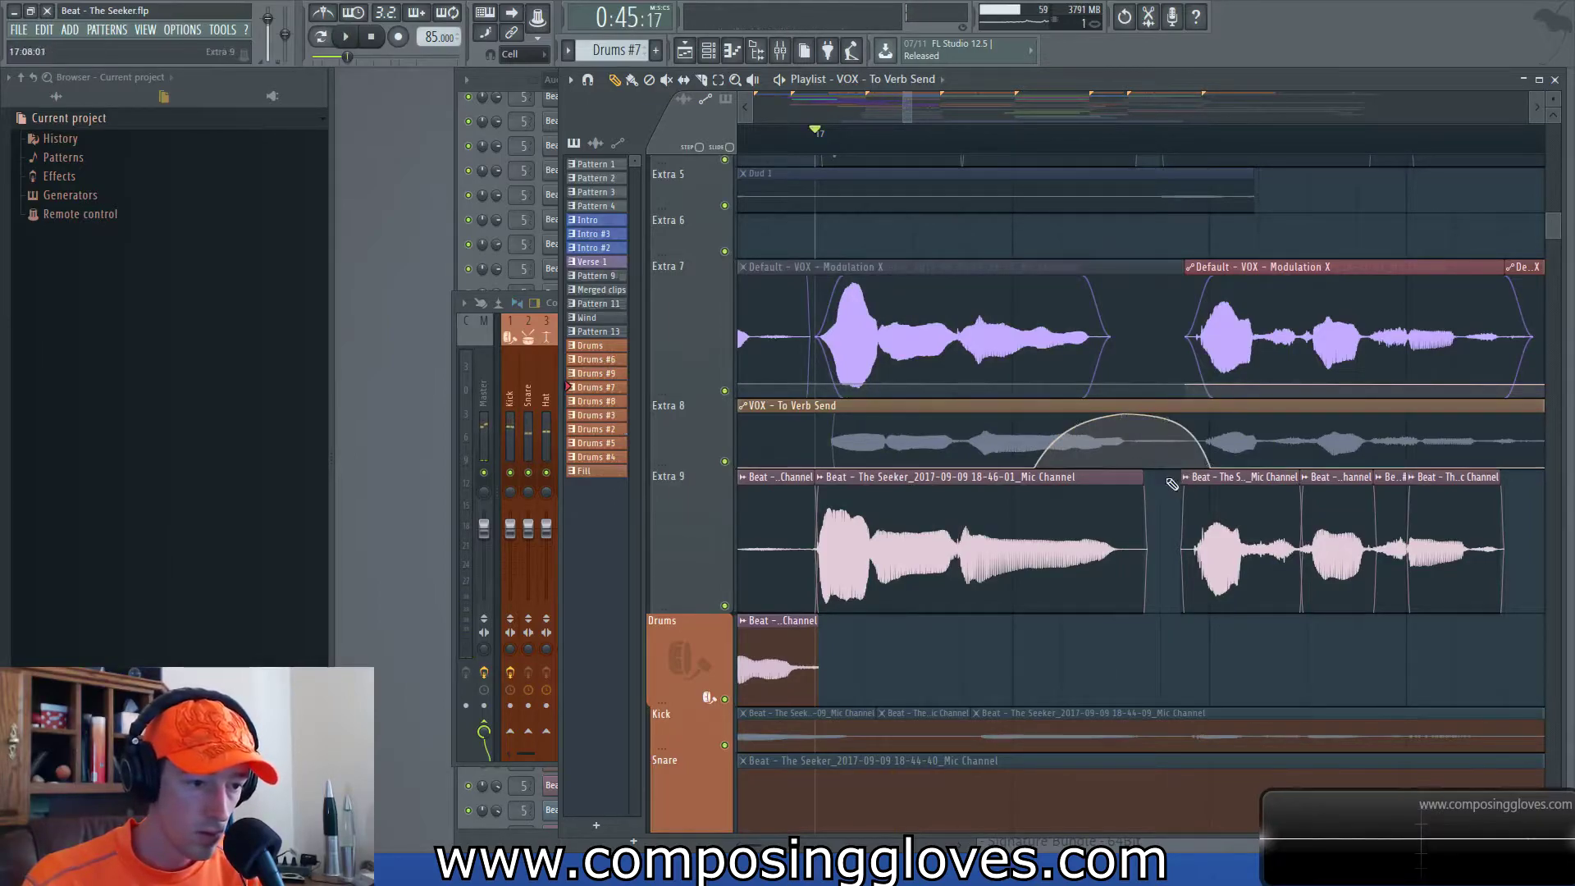
key("space")
key("space")
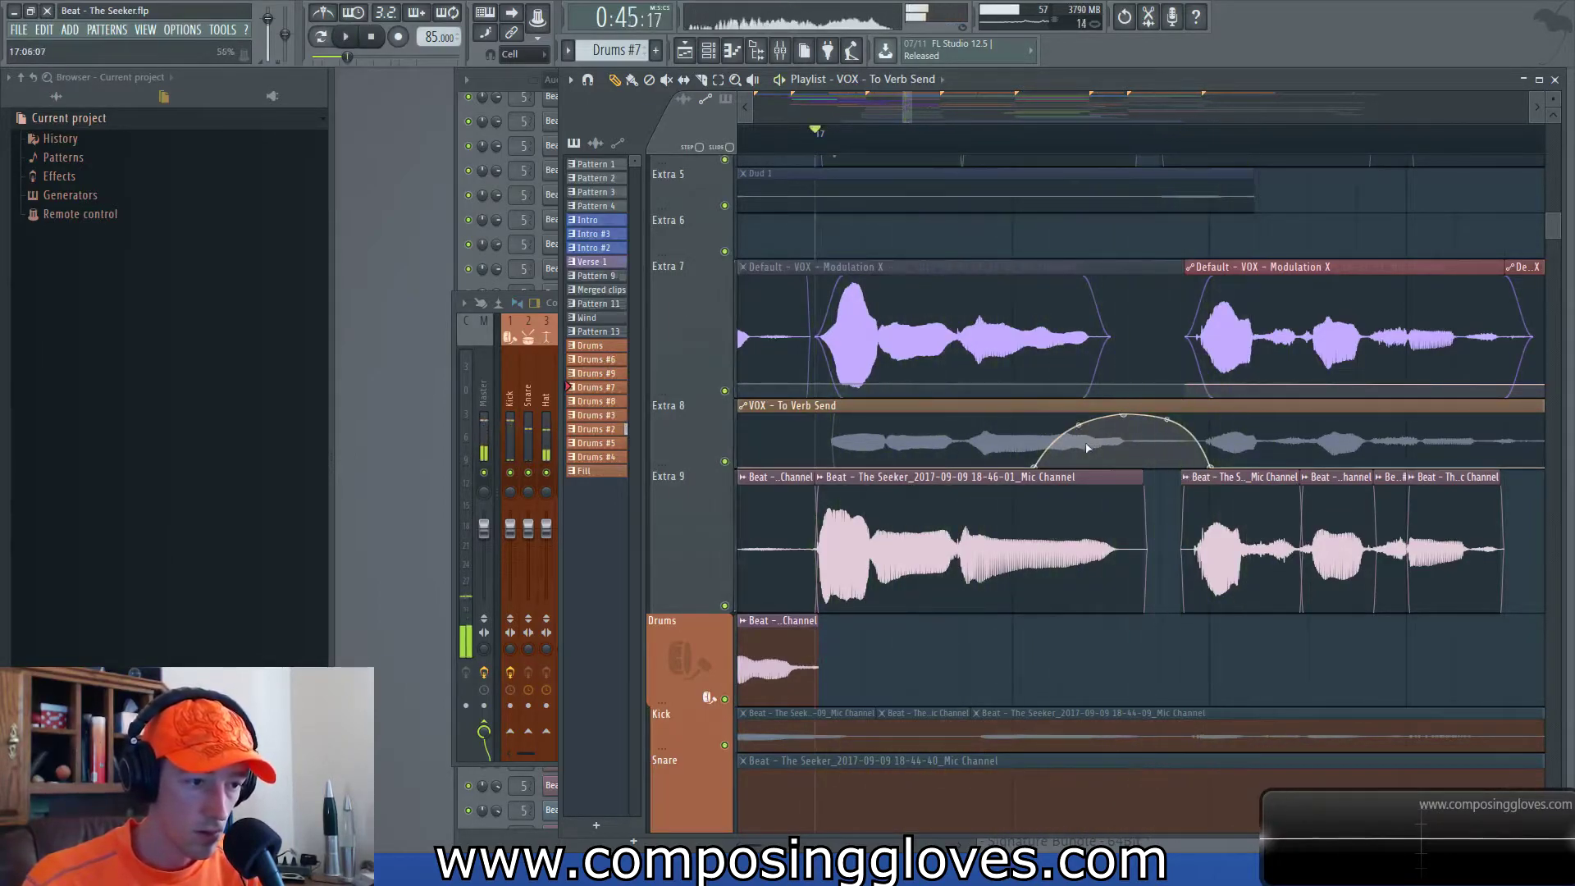
key("space")
key("space")
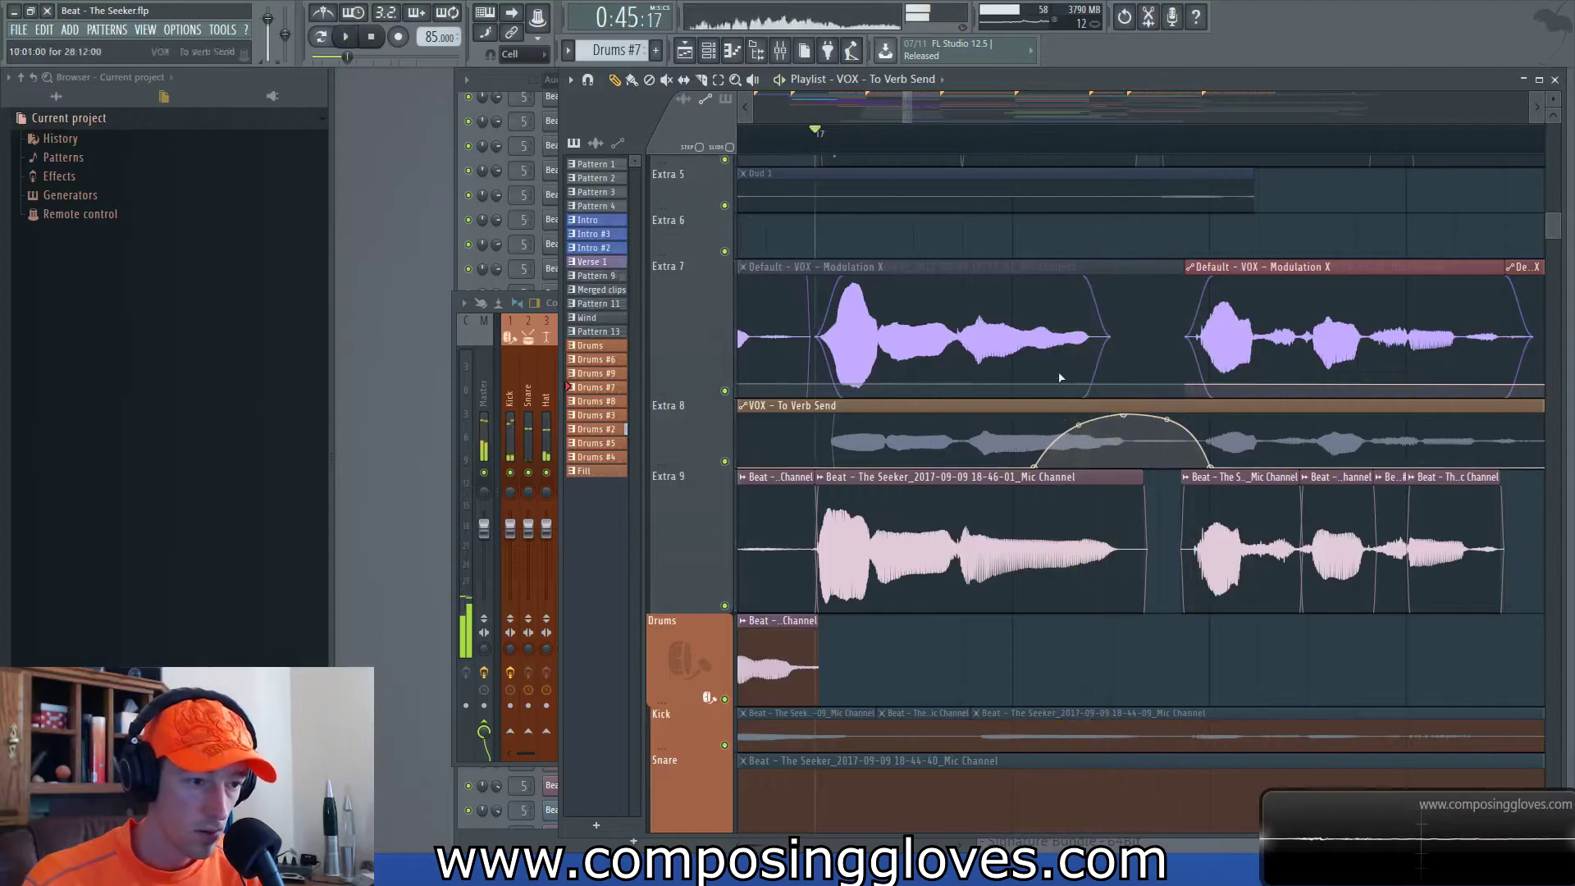
key("space")
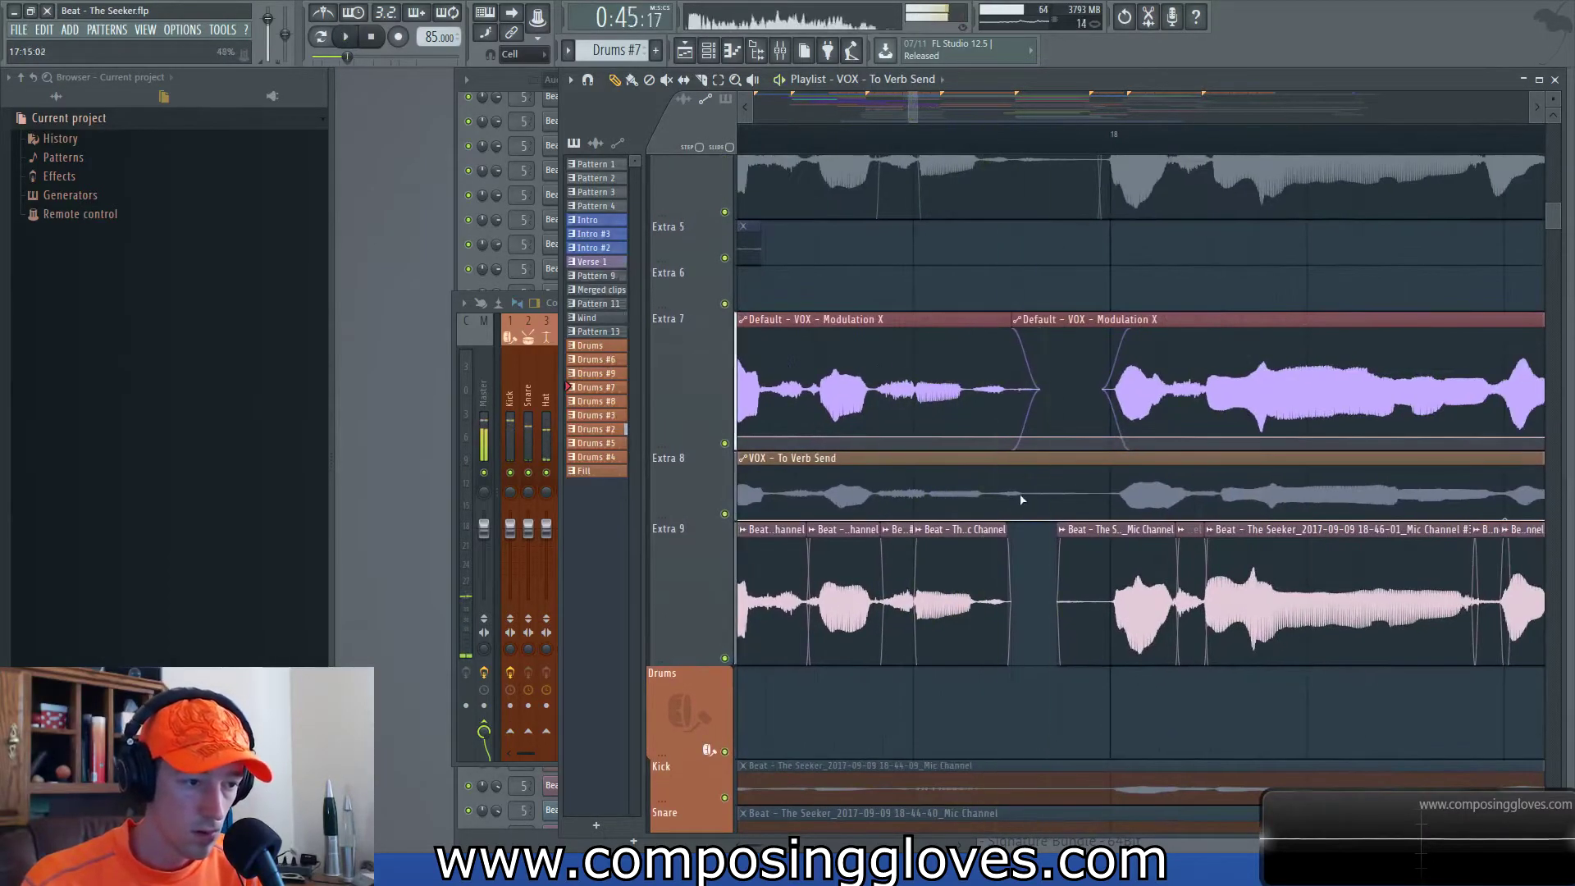
- Add a rounded VOX - To Verb Send hump over the gap just before bar 18 and play the passage from bar 17
left_click_drag(1011, 517, 1011, 470)
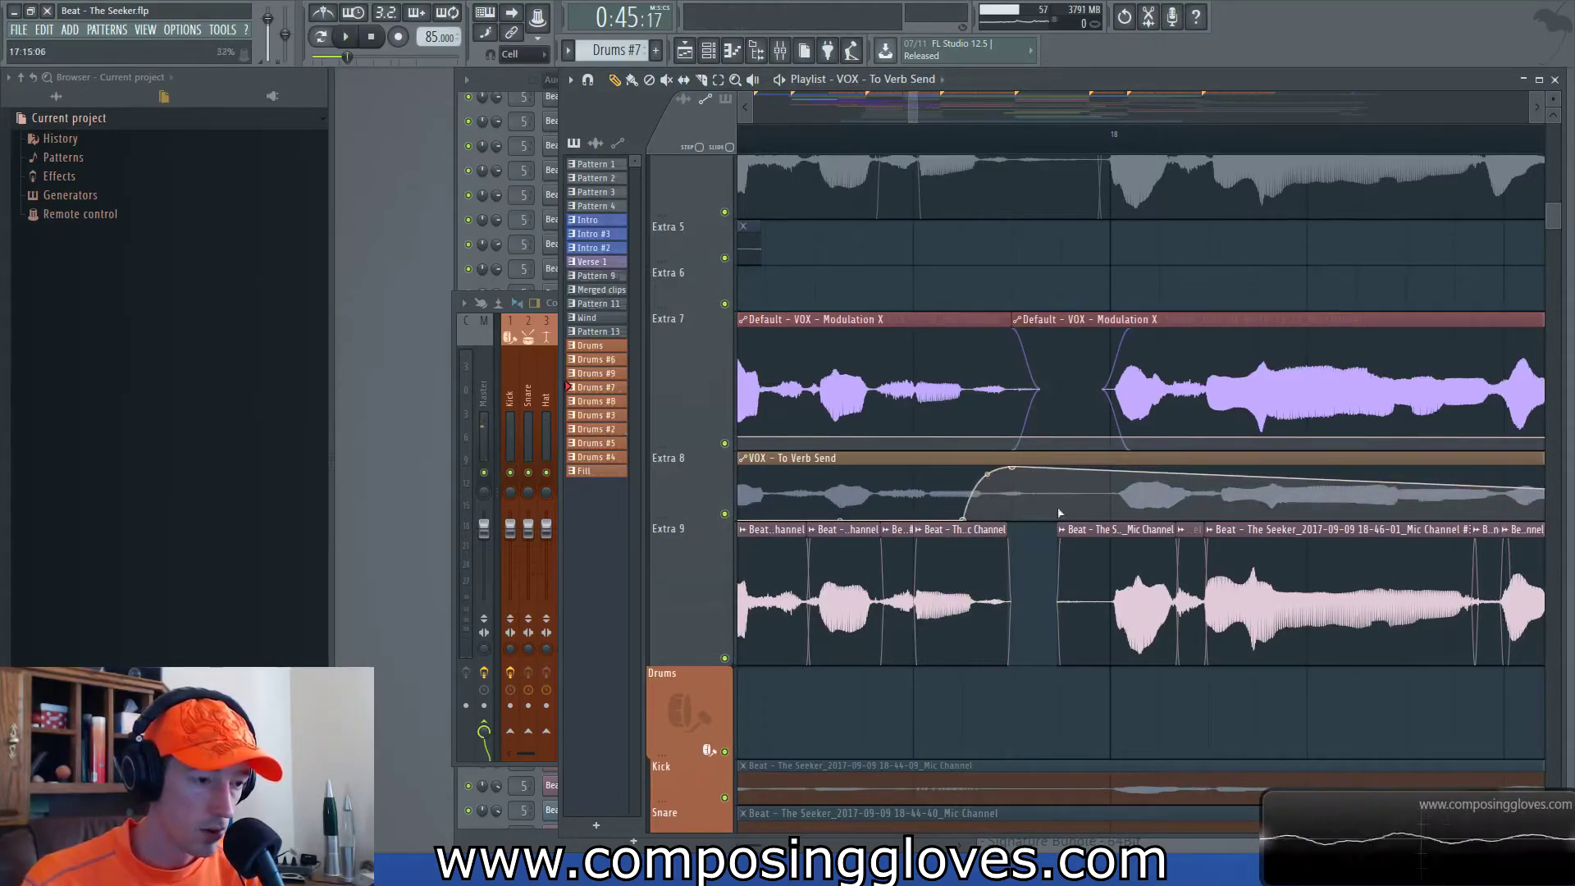
left_click_drag(1076, 501, 1062, 519)
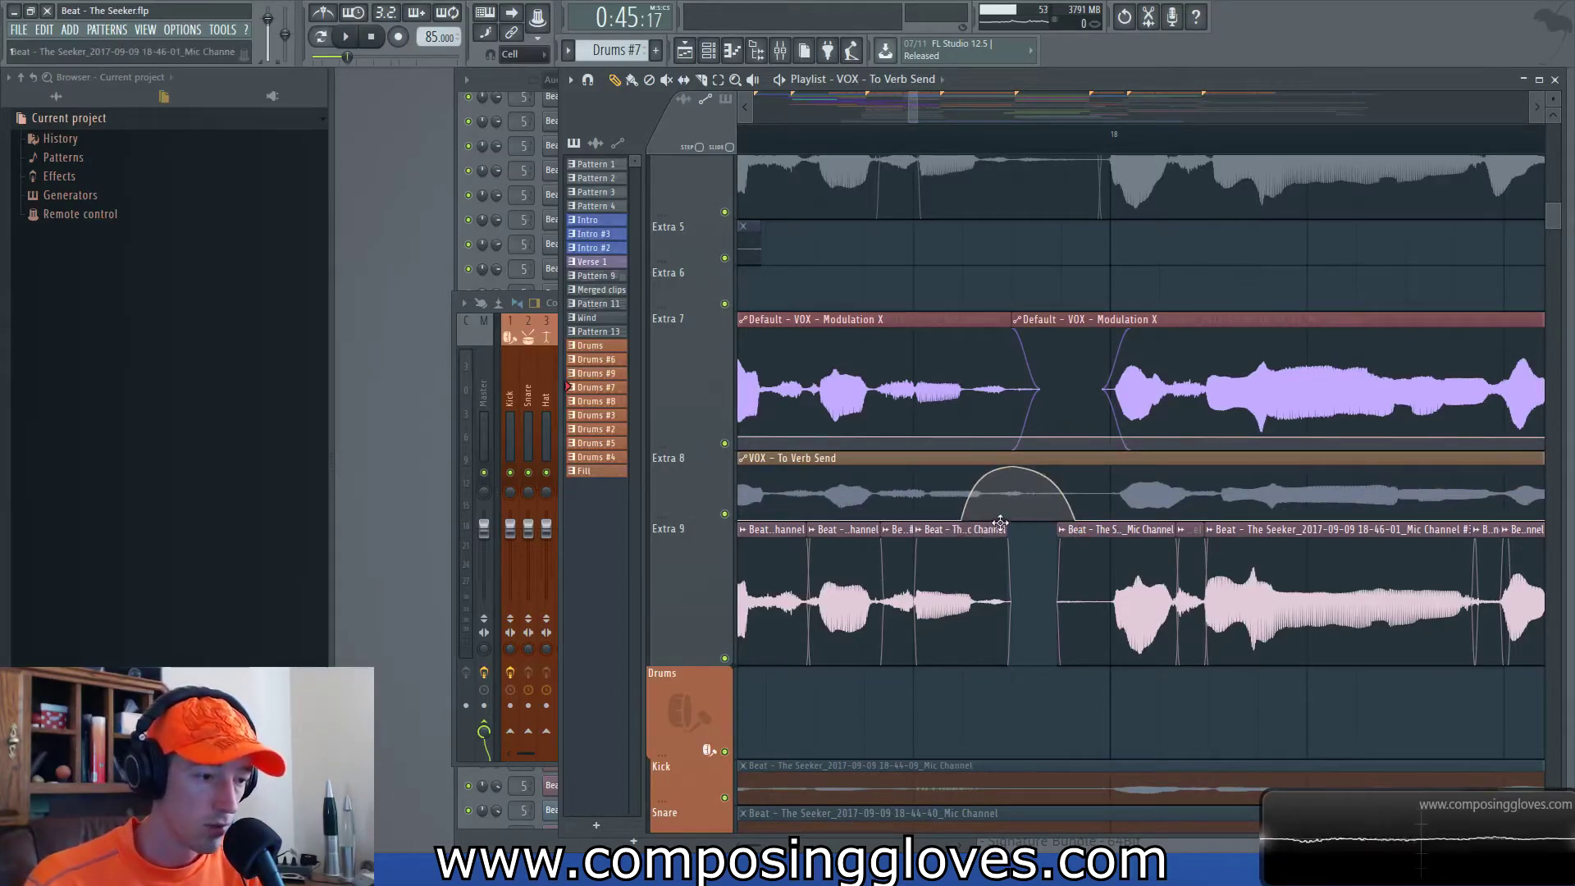
key("space")
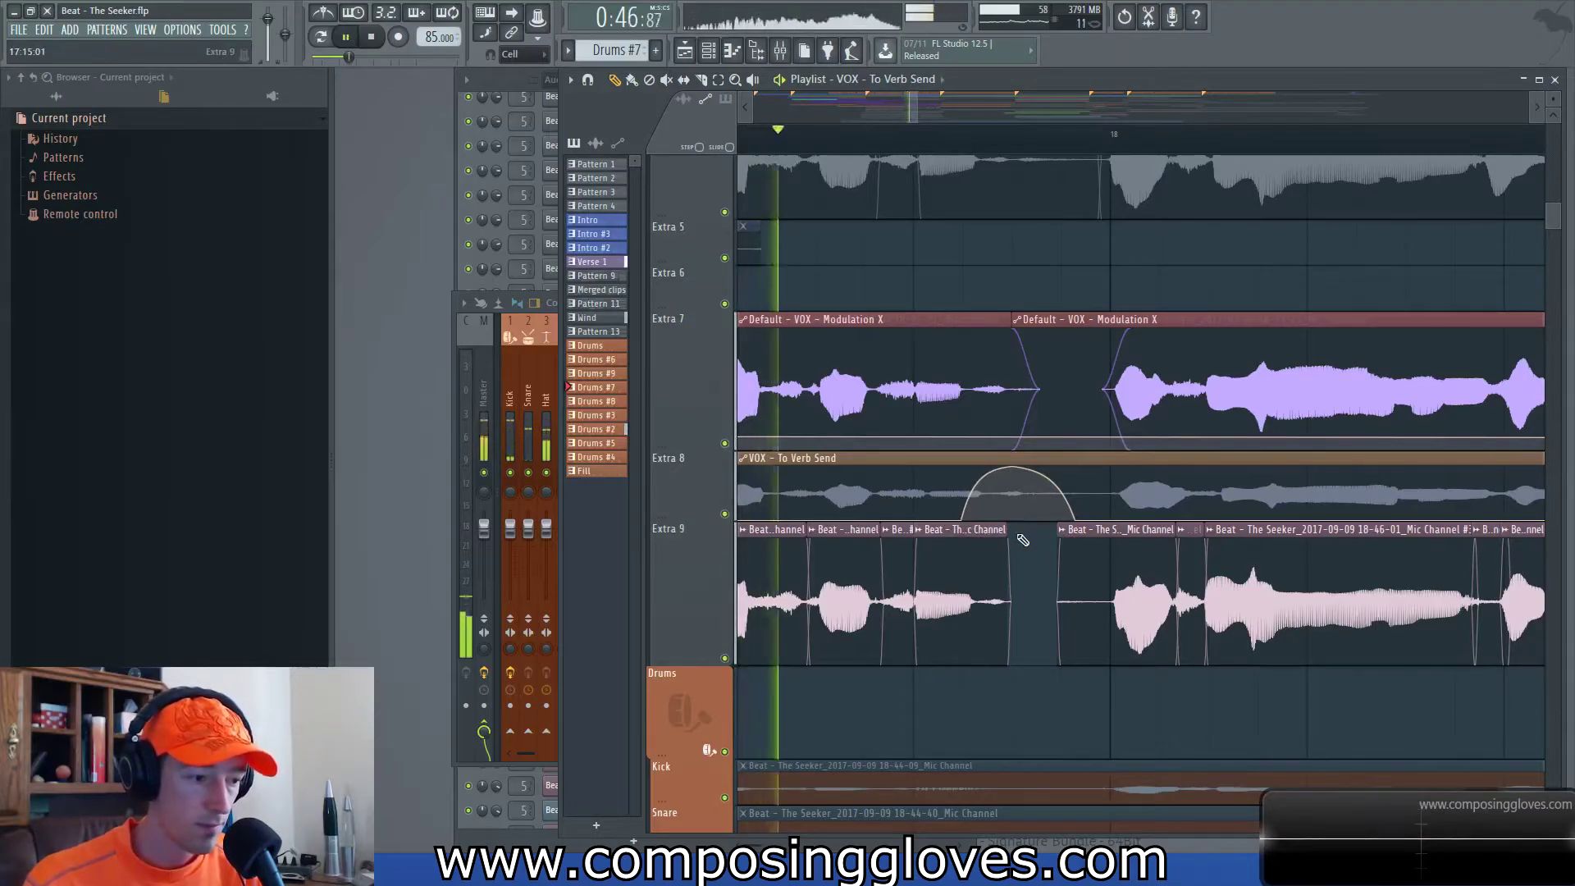
key("space")
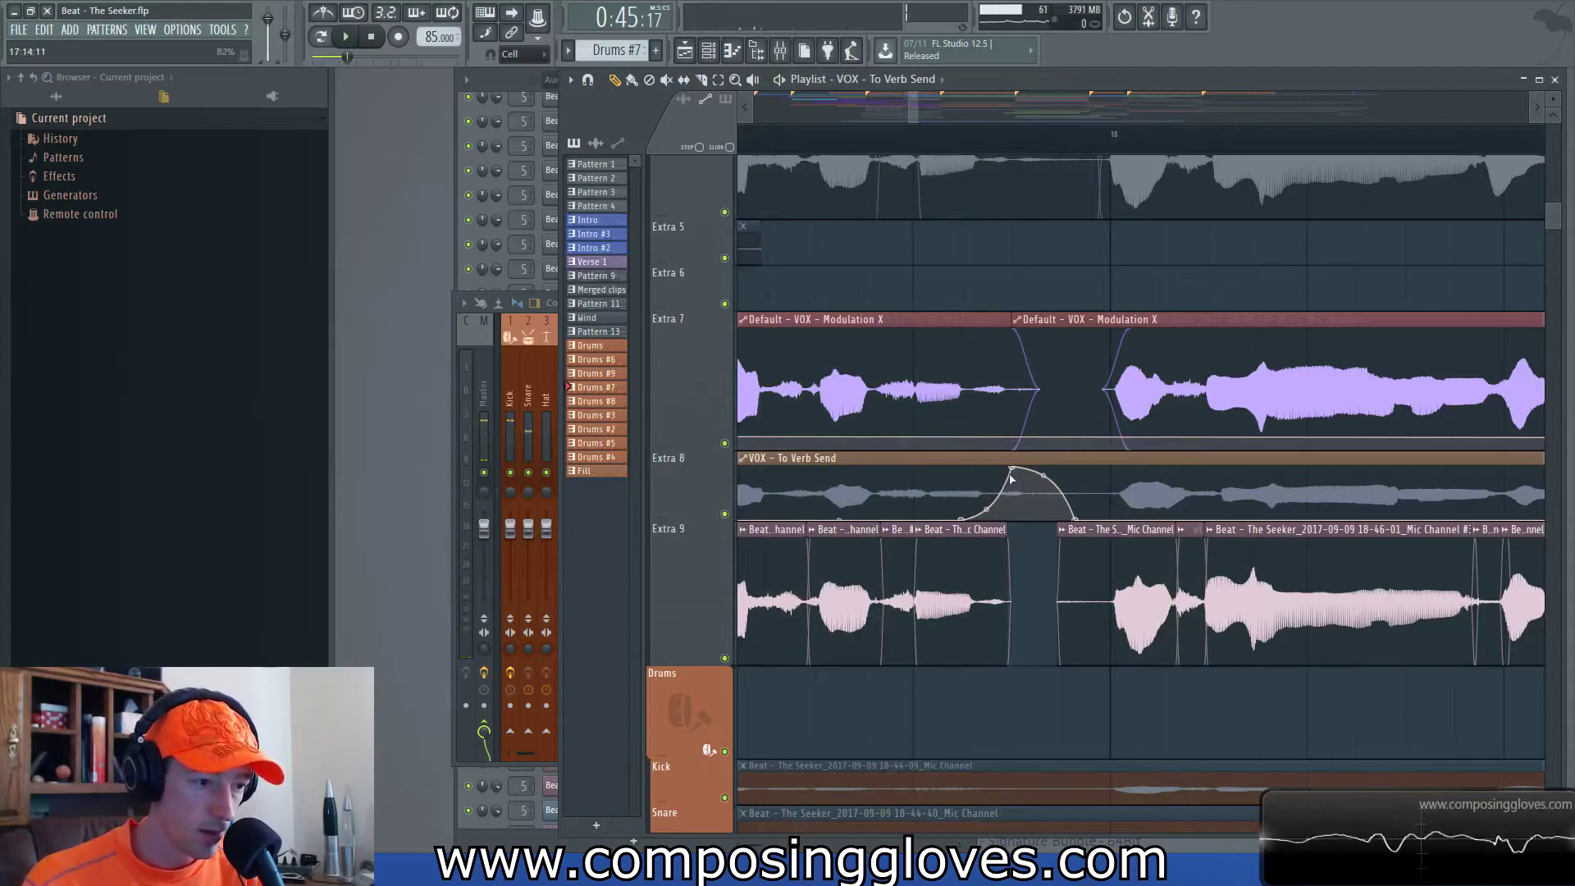
- Lower the peak of the send hump before bar 18, round its rise, extend its fall toward bar 18, and audition the changes
key("space")
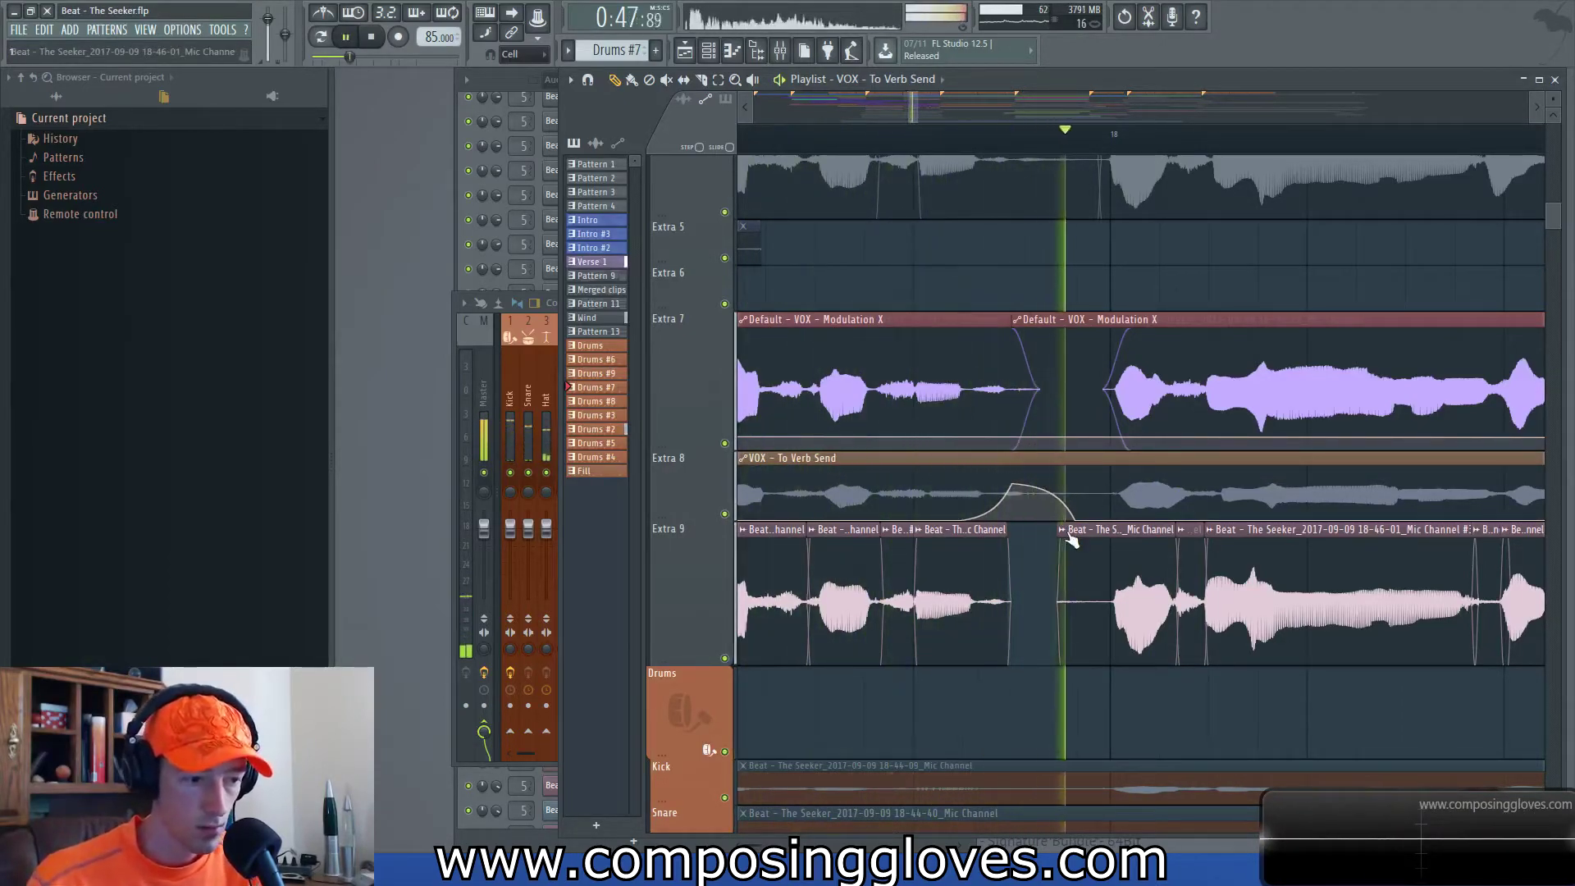
key("space")
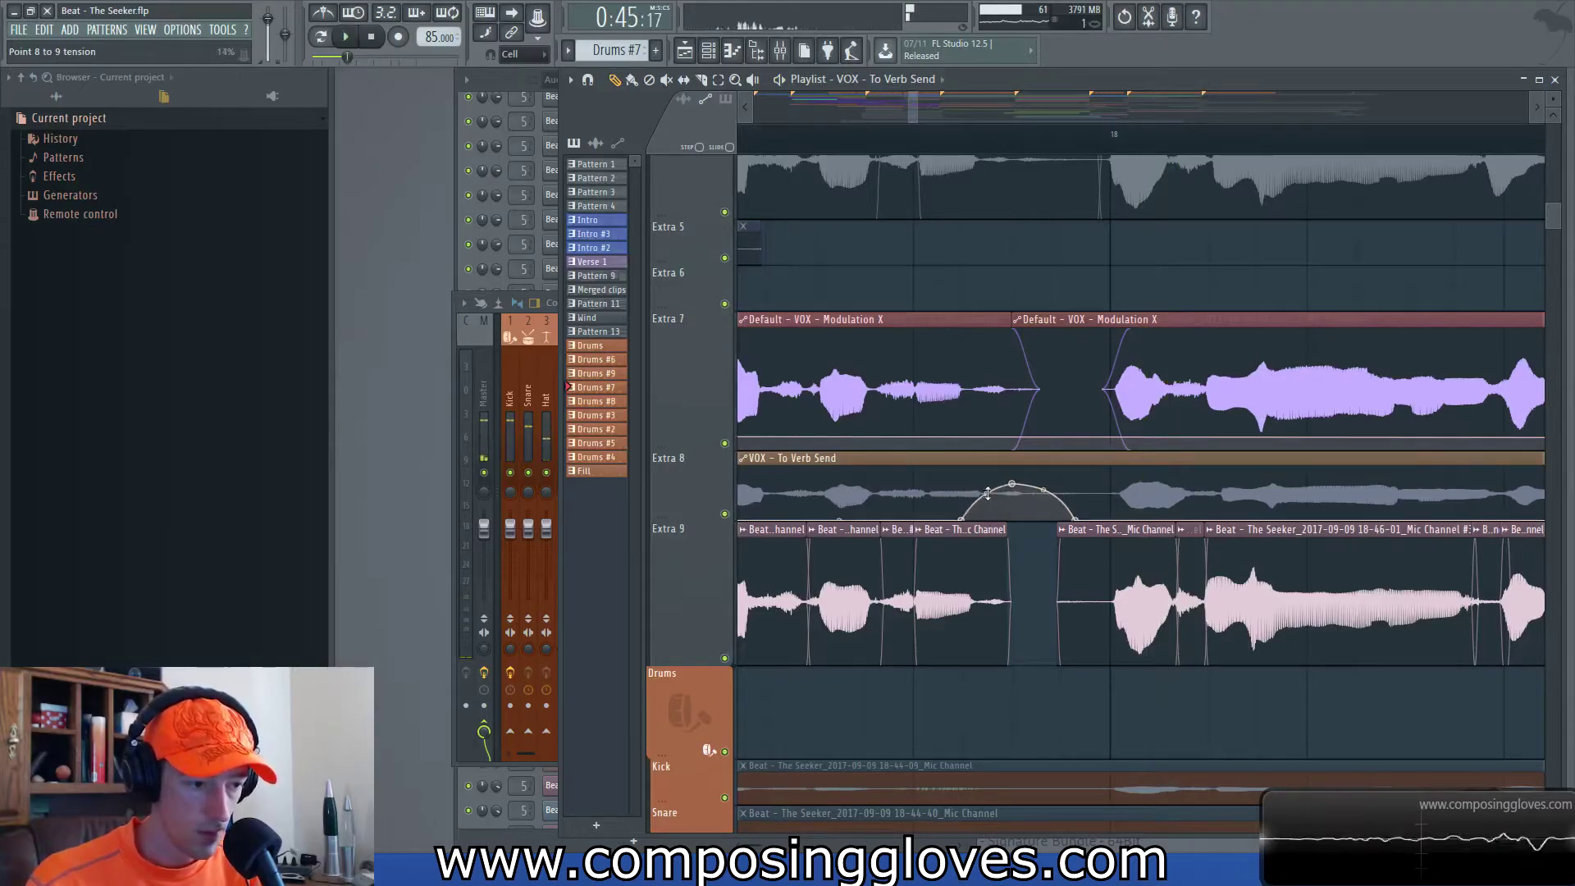
key("space")
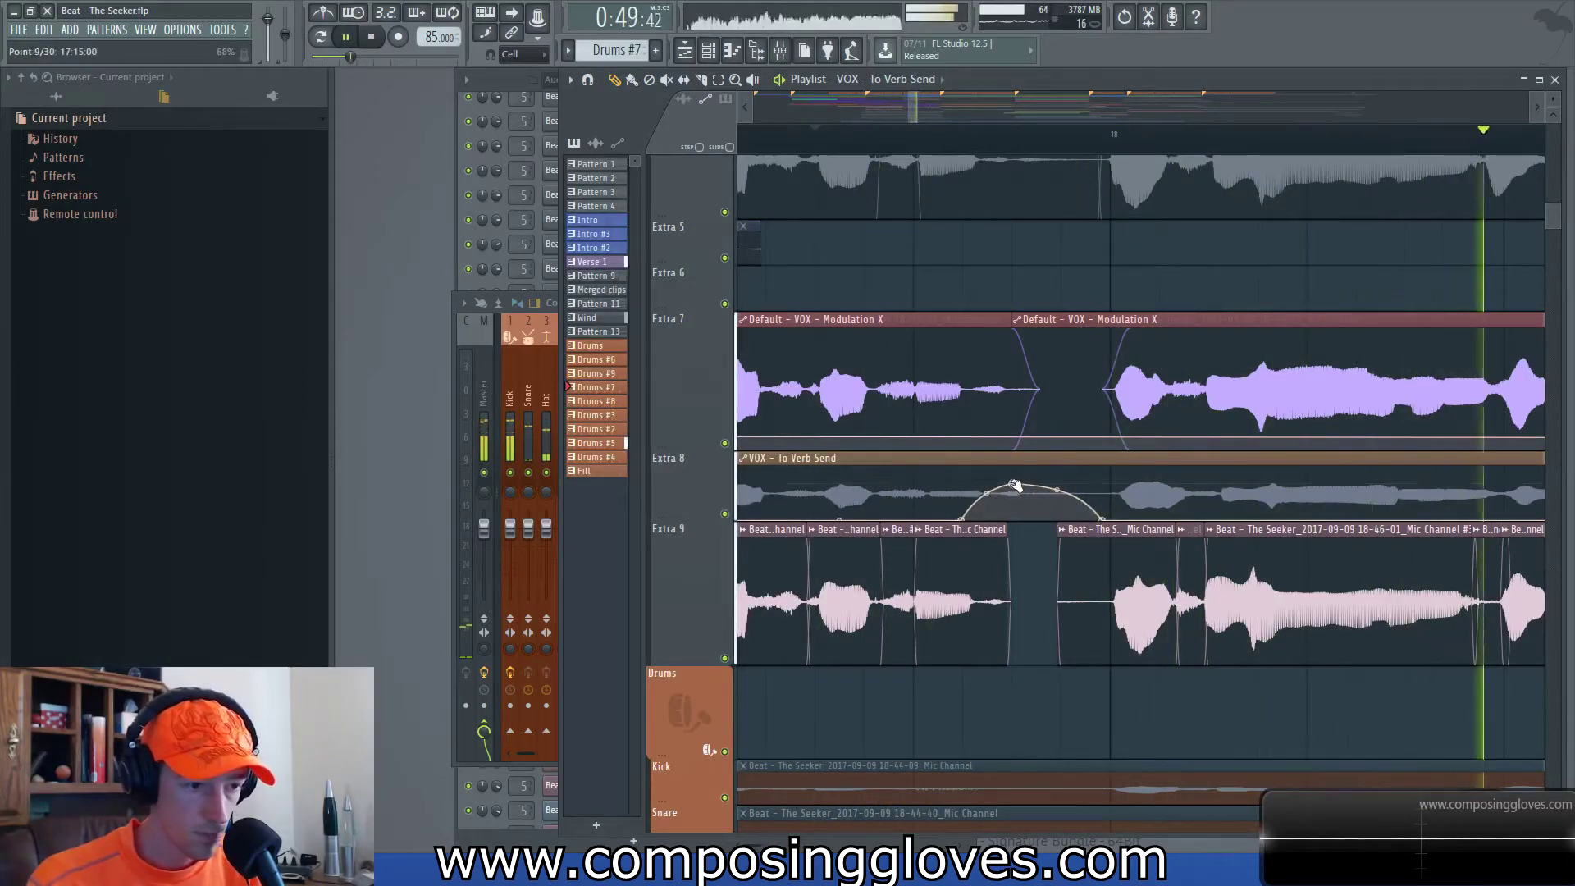
- Add VOX - To Verb Send points that rise at the phrase's end, hold across the gap and fall to zero at bar 19
scroll(1176, 508, "down", 4)
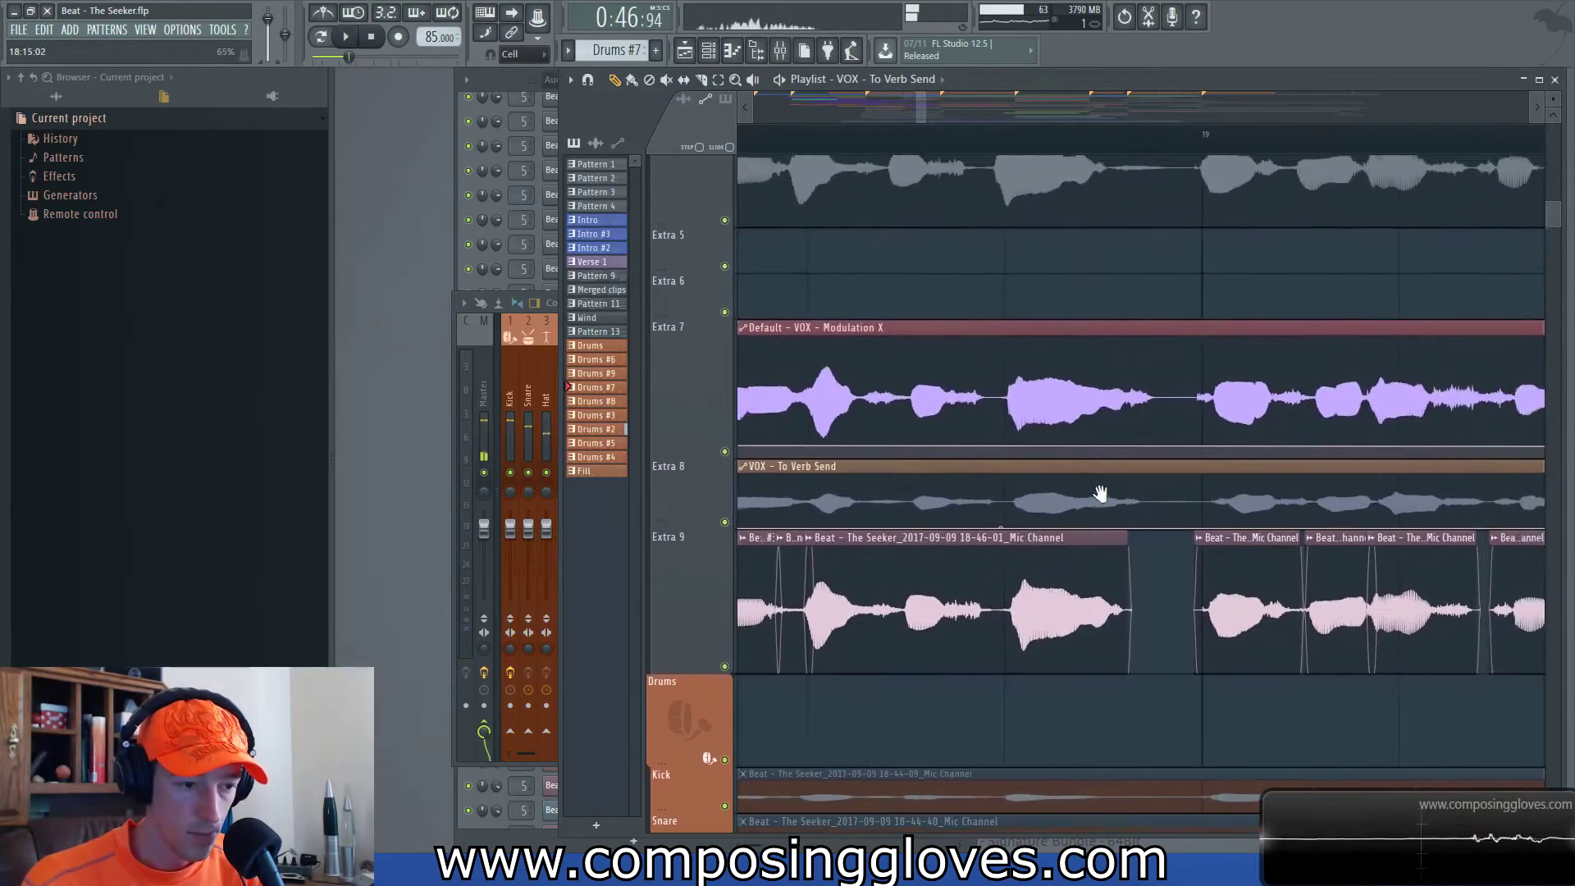
scroll(1101, 494, "up", 1)
right_click(1095, 528)
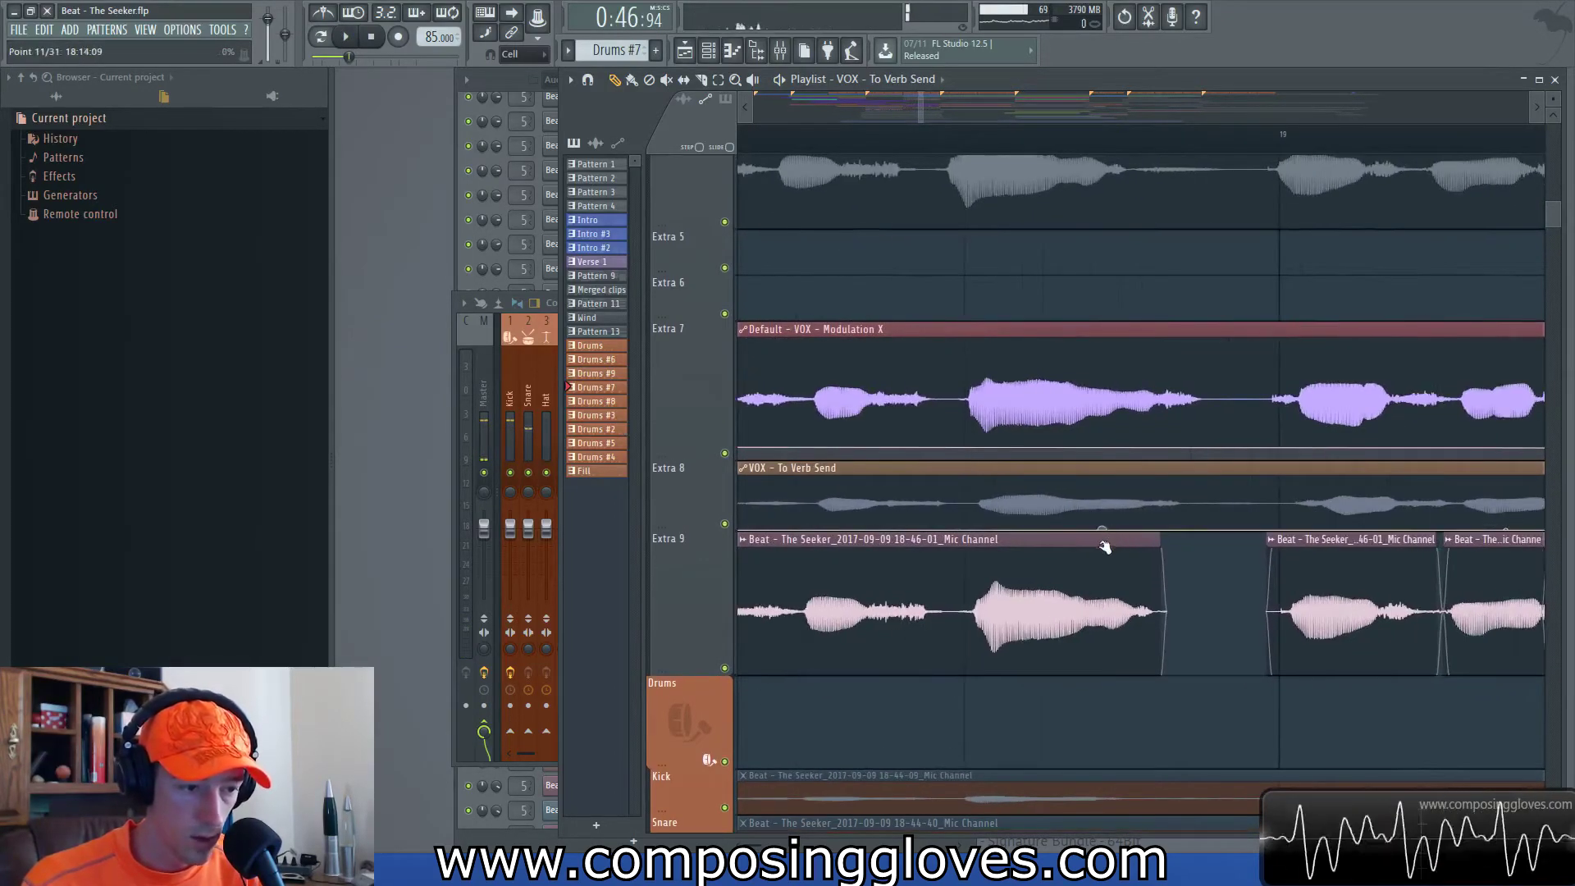
right_click(1150, 510)
key("space")
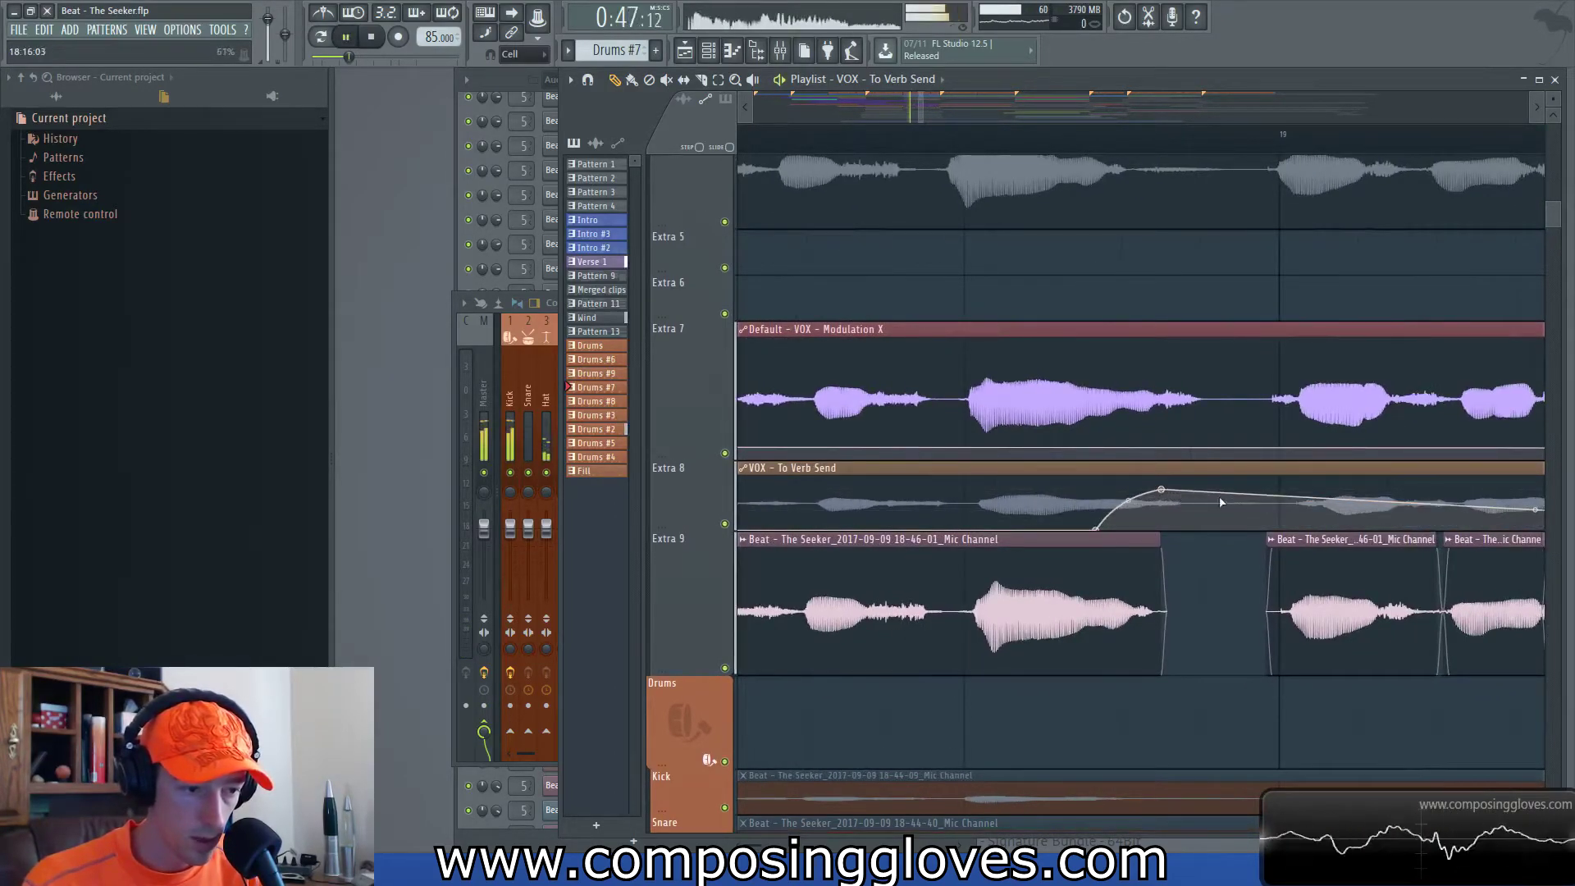
right_click(1279, 497)
left_click_drag(1279, 497, 1274, 538)
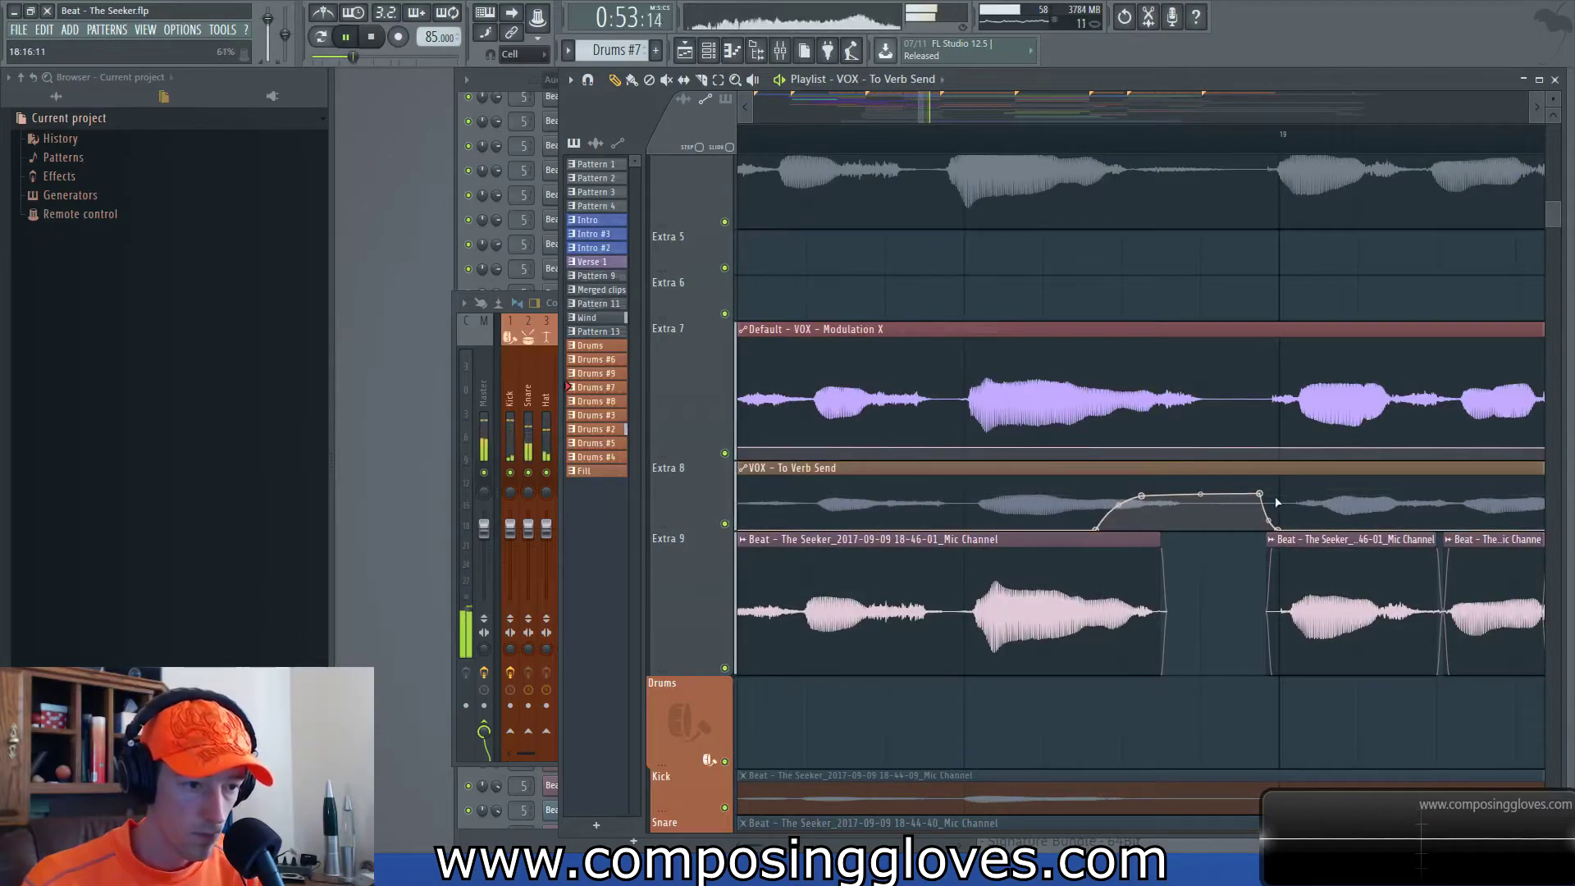
- Reshape the send hump before bar 19 with an earlier start and peak and a lower, earlier trailing point
left_click_drag(1260, 494, 1236, 509)
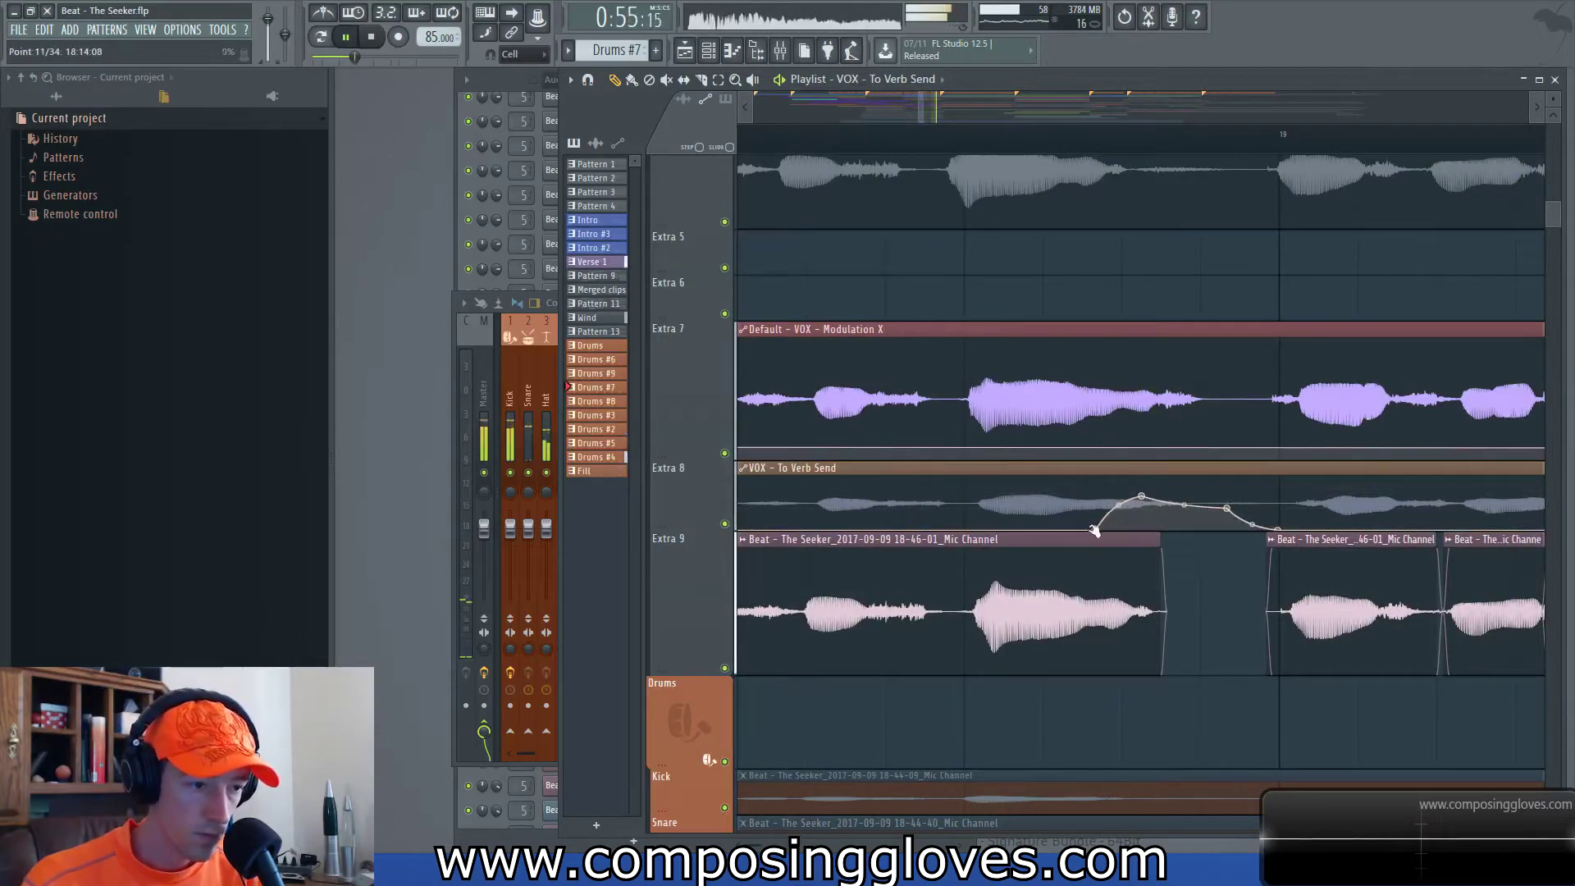
left_click_drag(1073, 542, 1025, 542)
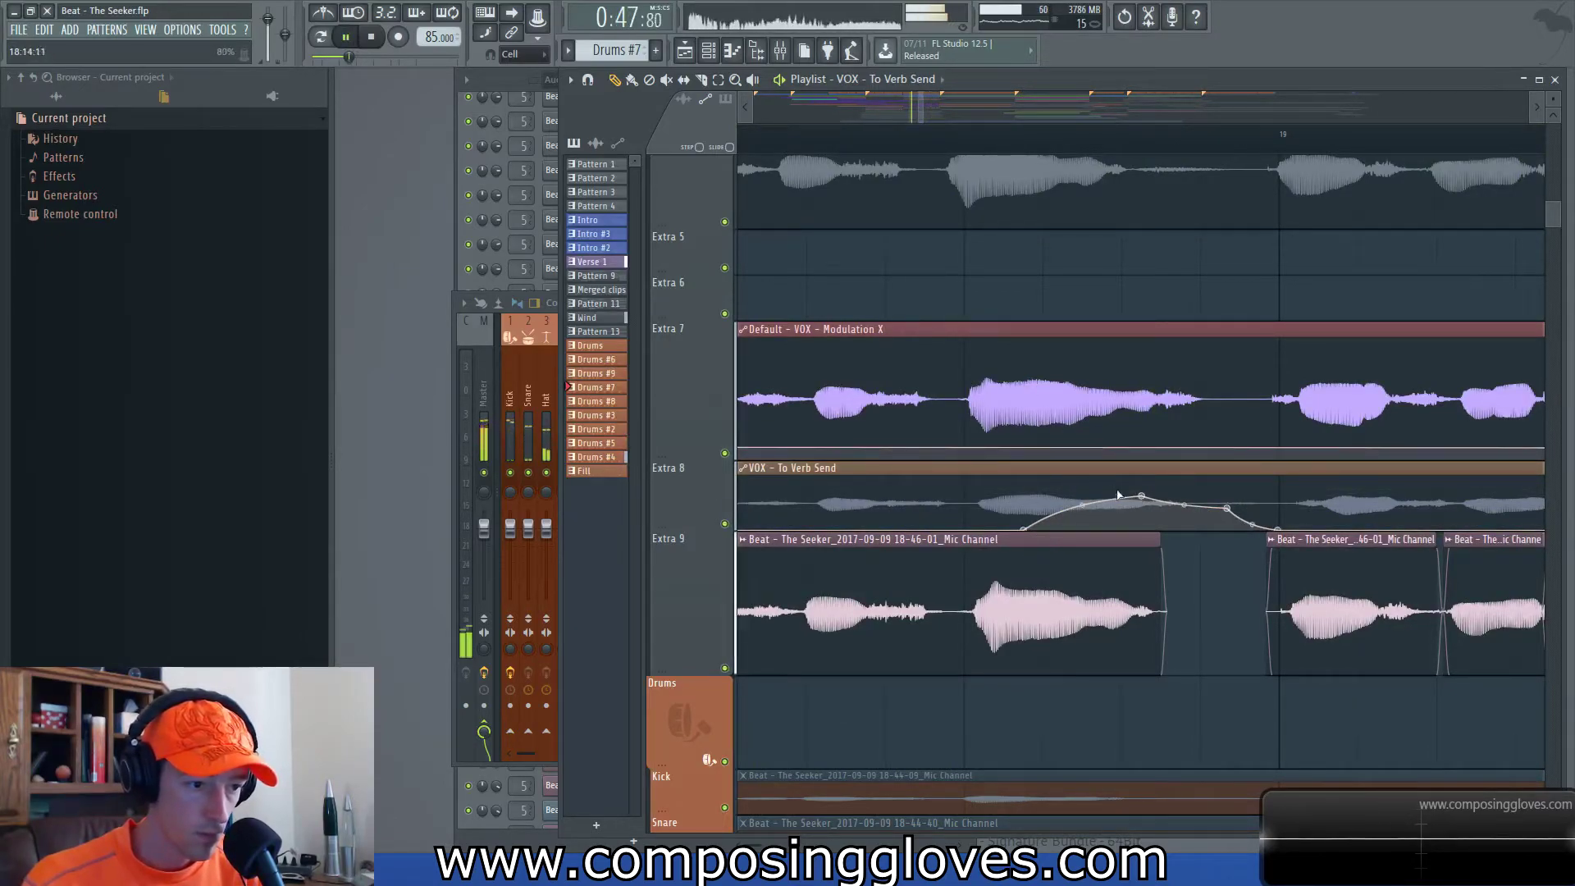
left_click_drag(1144, 500, 1119, 499)
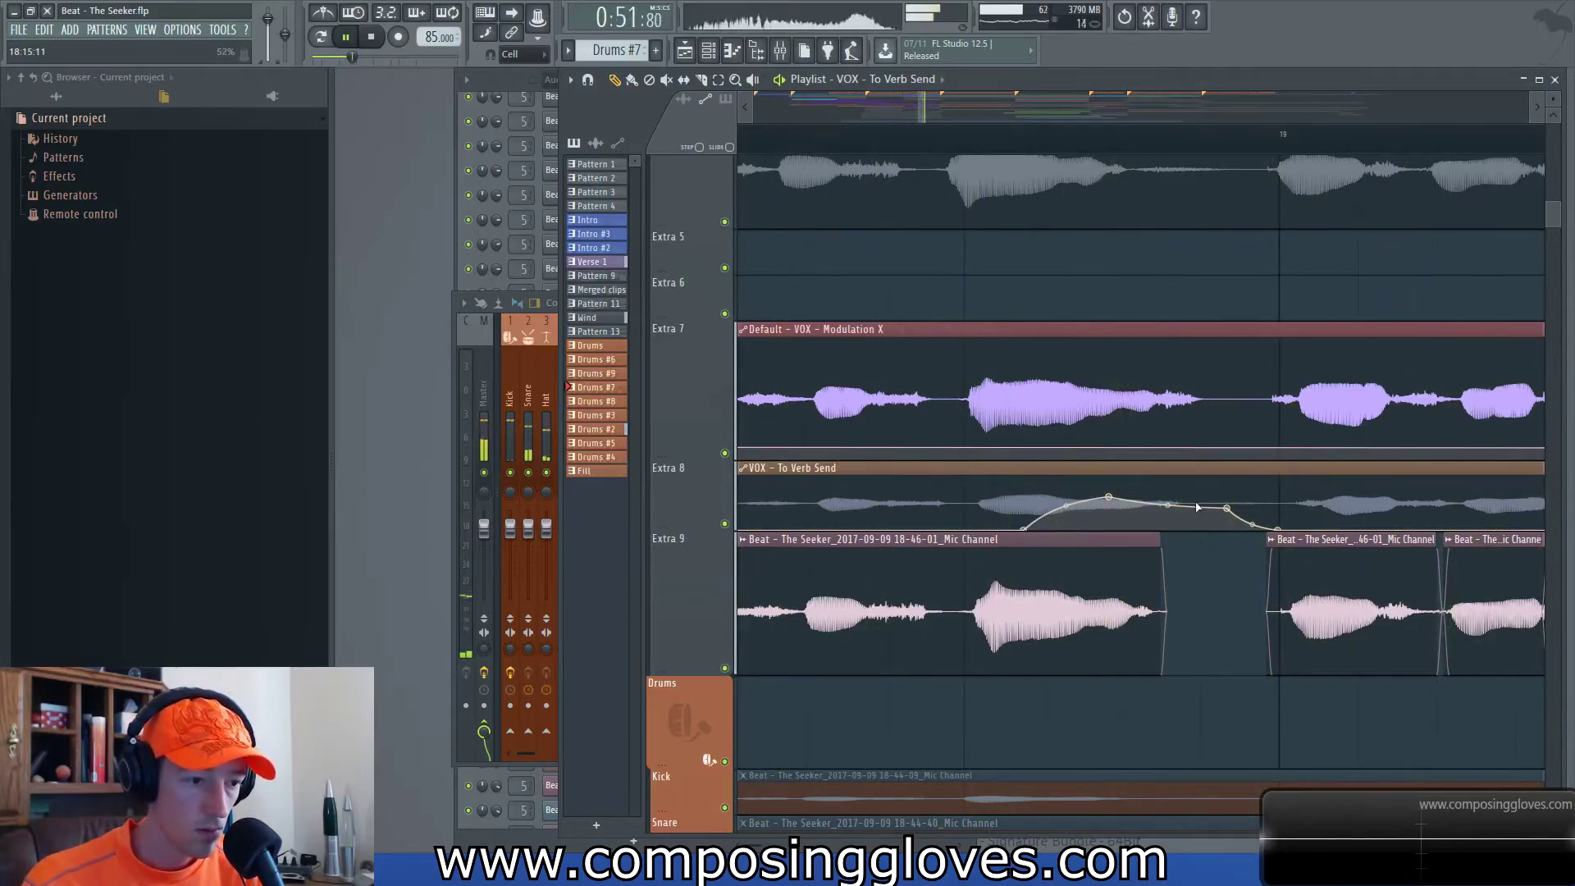
- Bend the rising send ramp before bar 20 downward and play the phrase from the middle of bar 19 to check it
left_click_drag(1263, 480, 802, 460)
left_click_drag(1182, 508, 907, 495)
left_click_drag(1379, 493, 1139, 393)
left_click(881, 132)
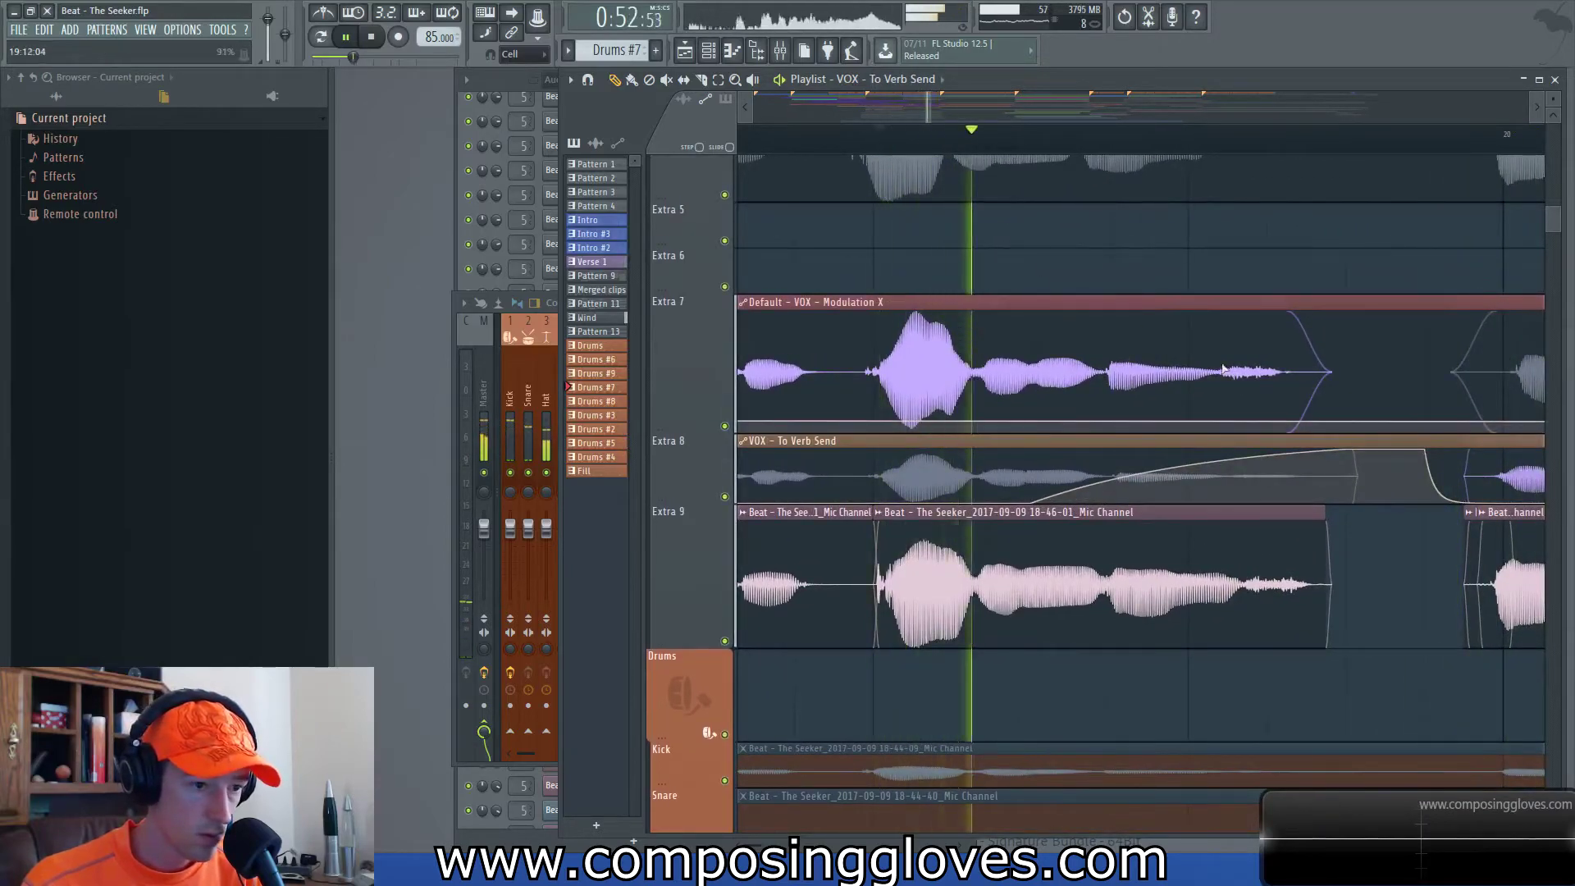
key("space")
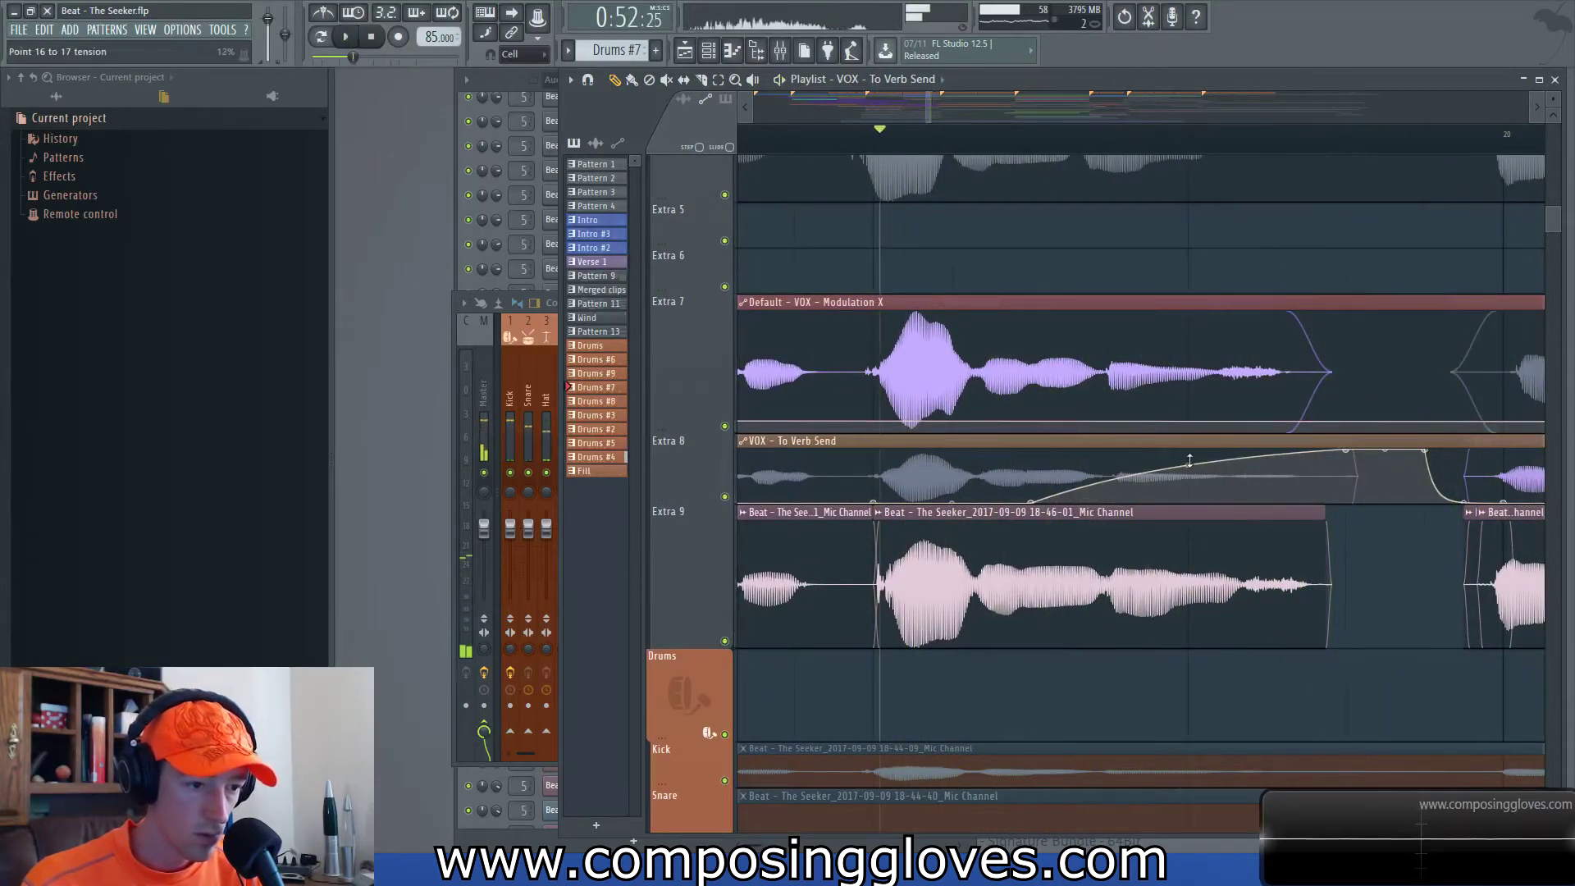
left_click_drag(1190, 479, 1190, 472)
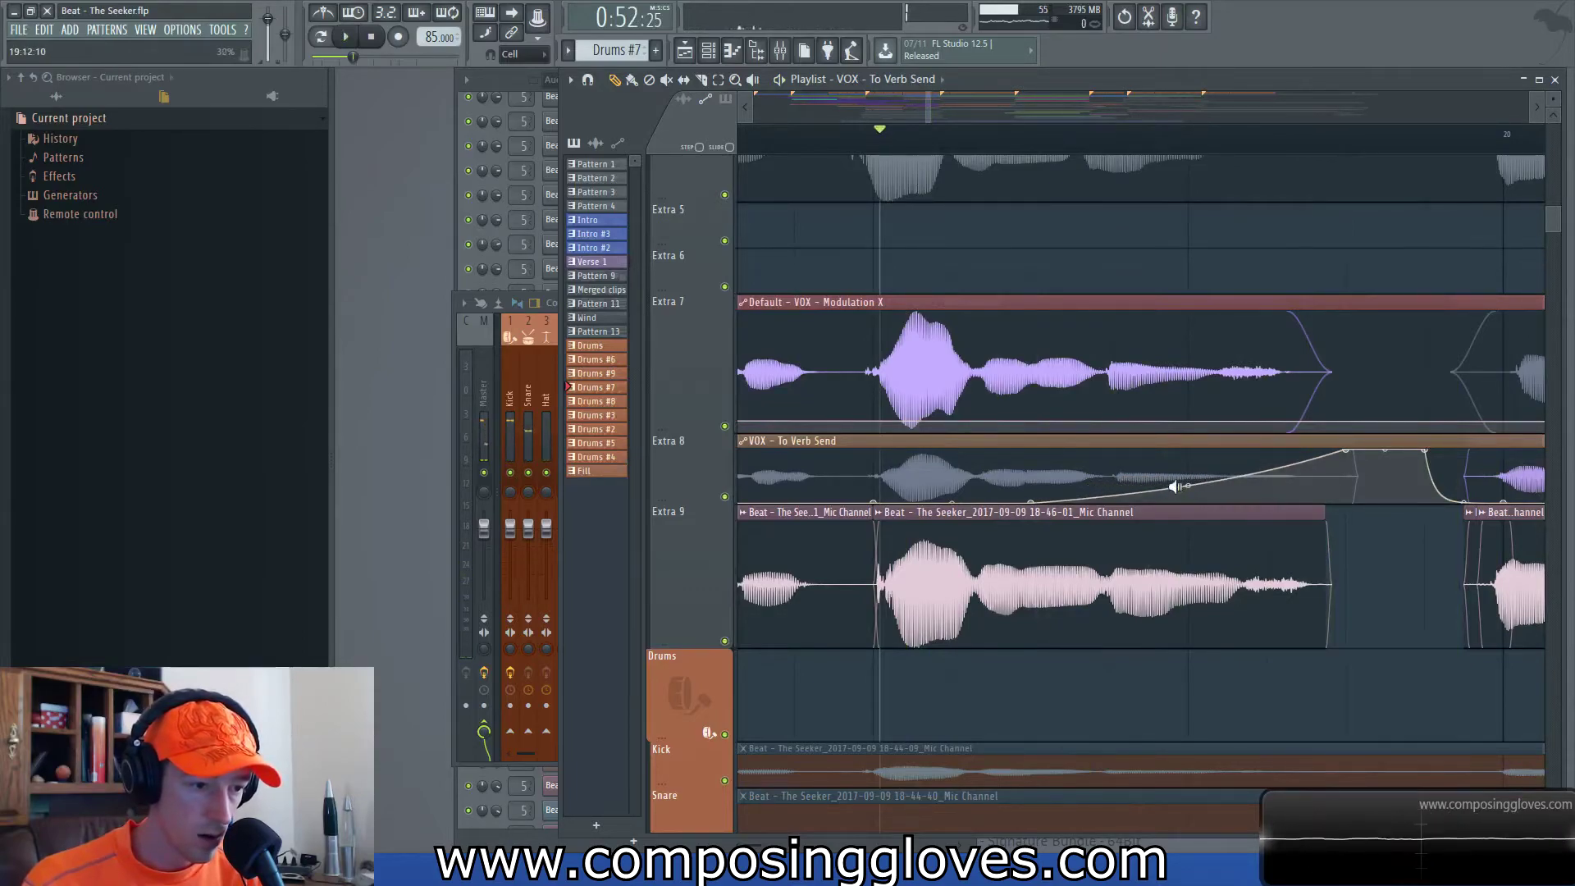
key("space")
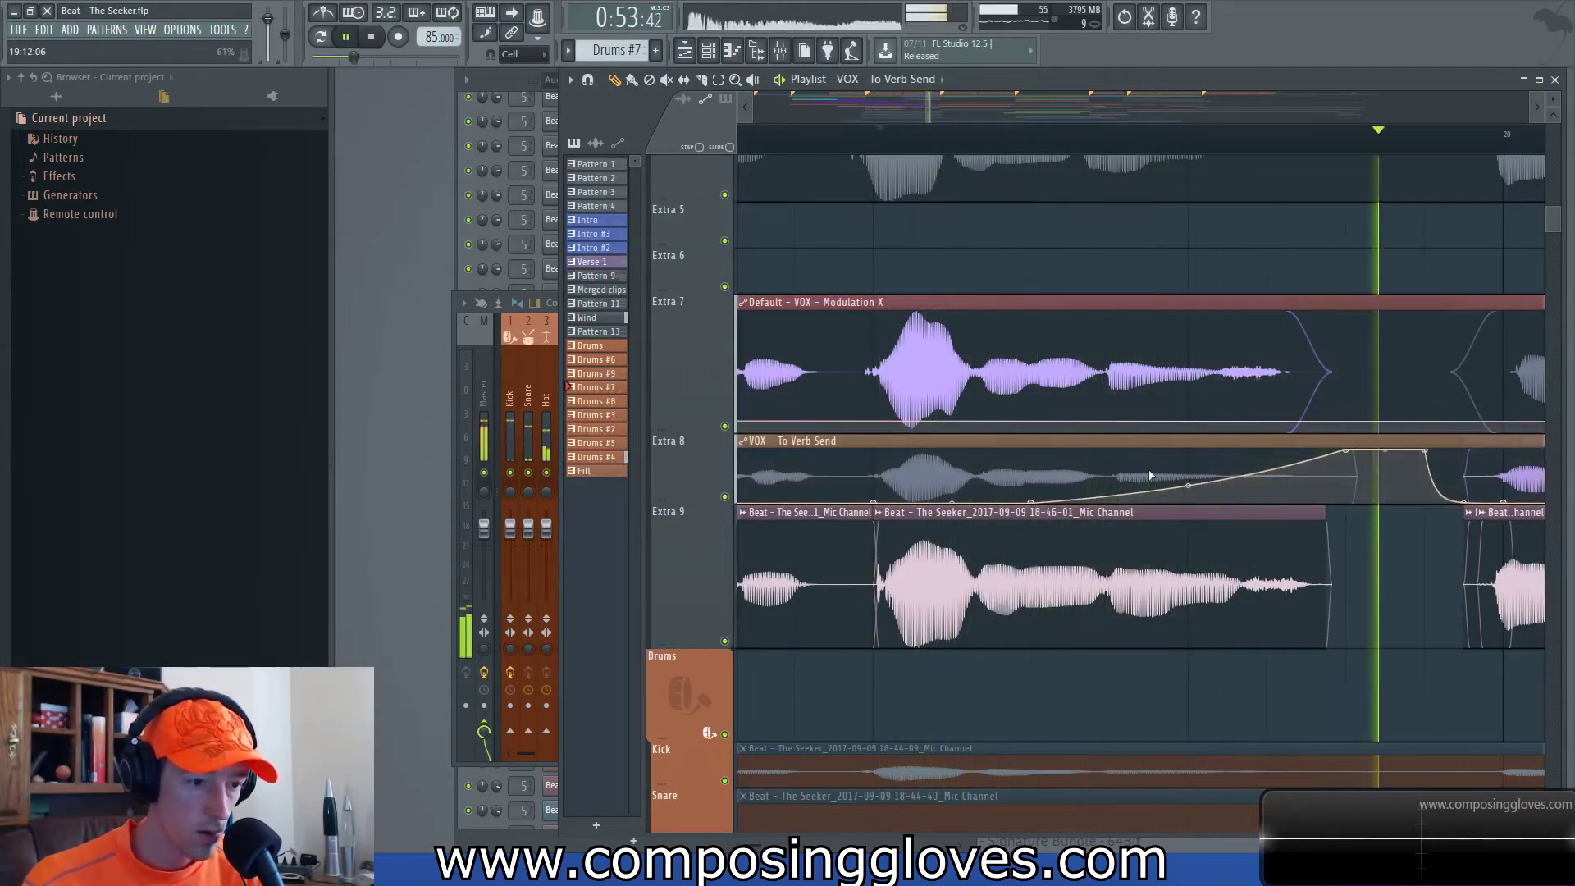
key("space")
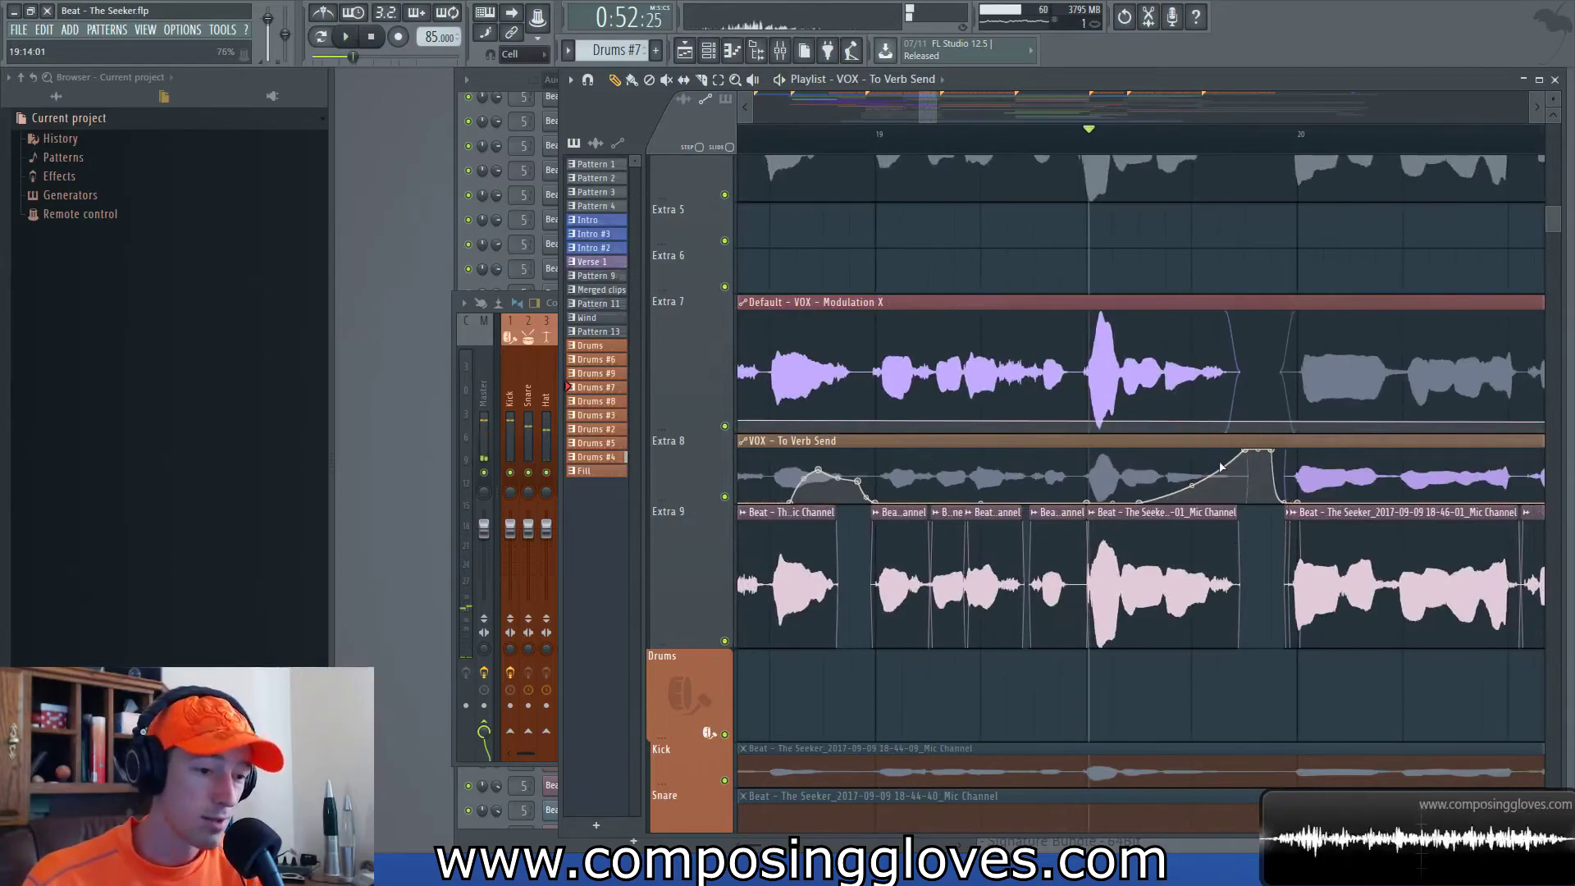
- Play the doubled vocal from bar 17 into the Adlib section to audition the whole series of reverb send humps
left_click_drag(1301, 484, 1137, 478)
left_click_drag(1277, 473, 1072, 472)
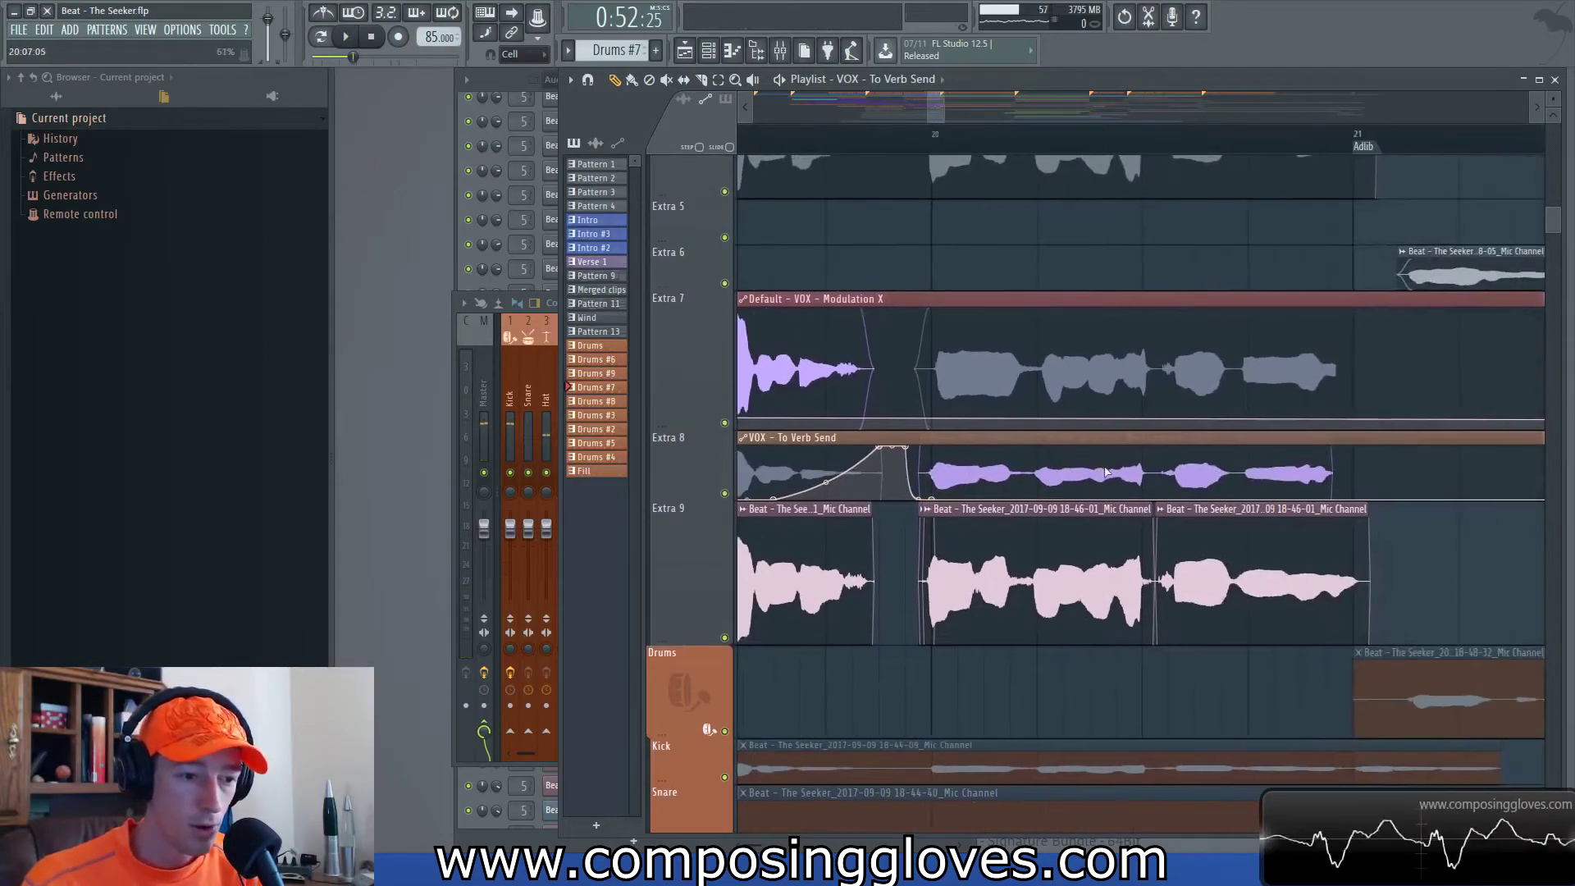
scroll(1097, 450, "down", 5)
left_click_drag(996, 418, 1159, 441)
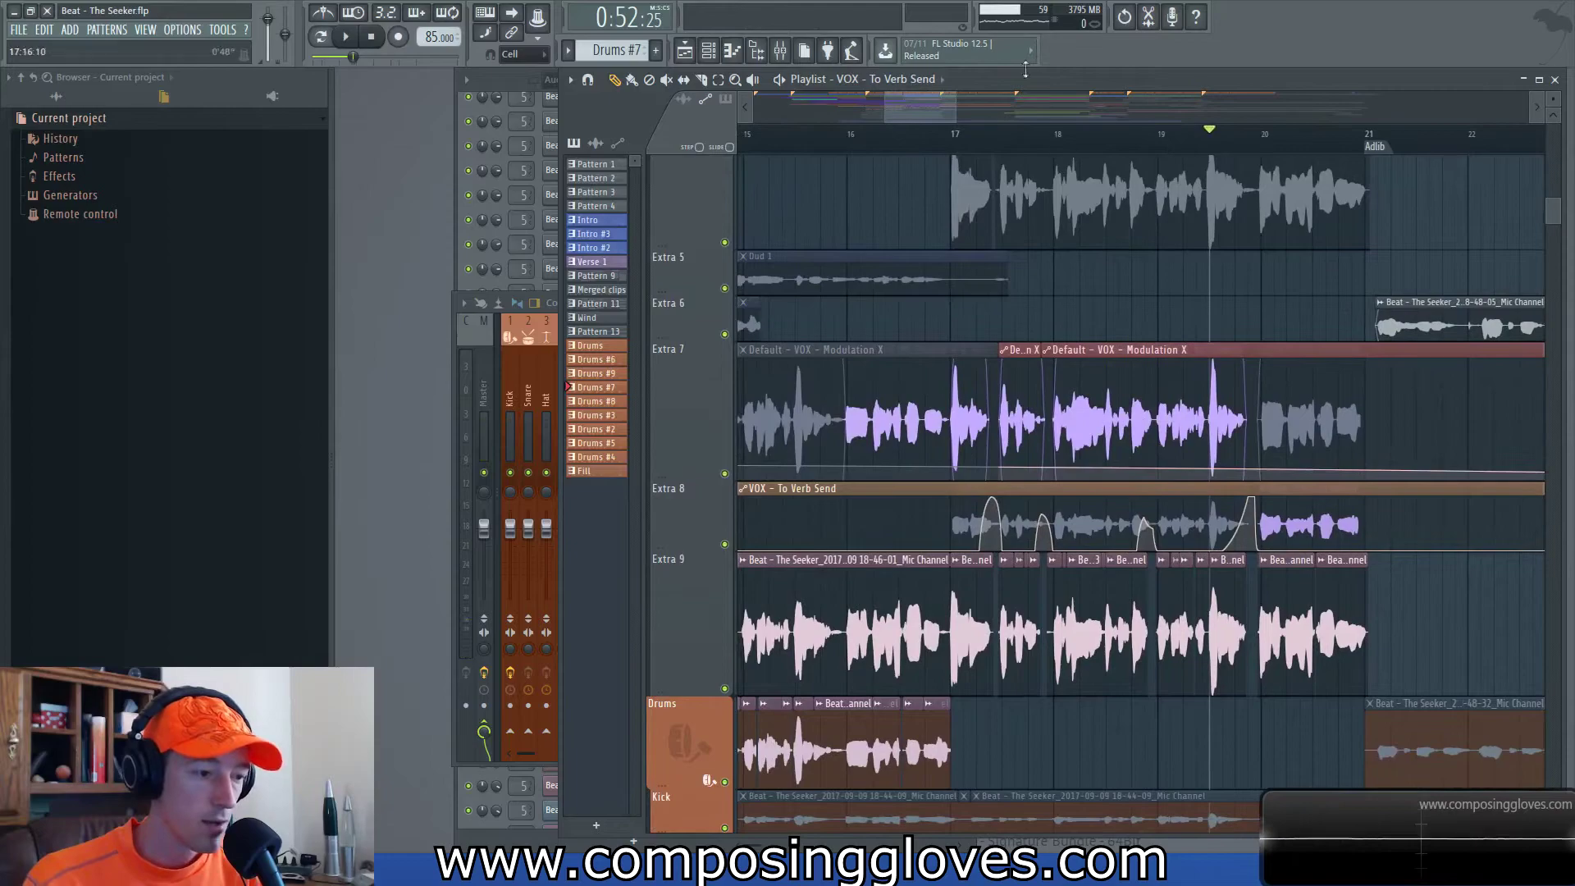
left_click(956, 139)
key("space")
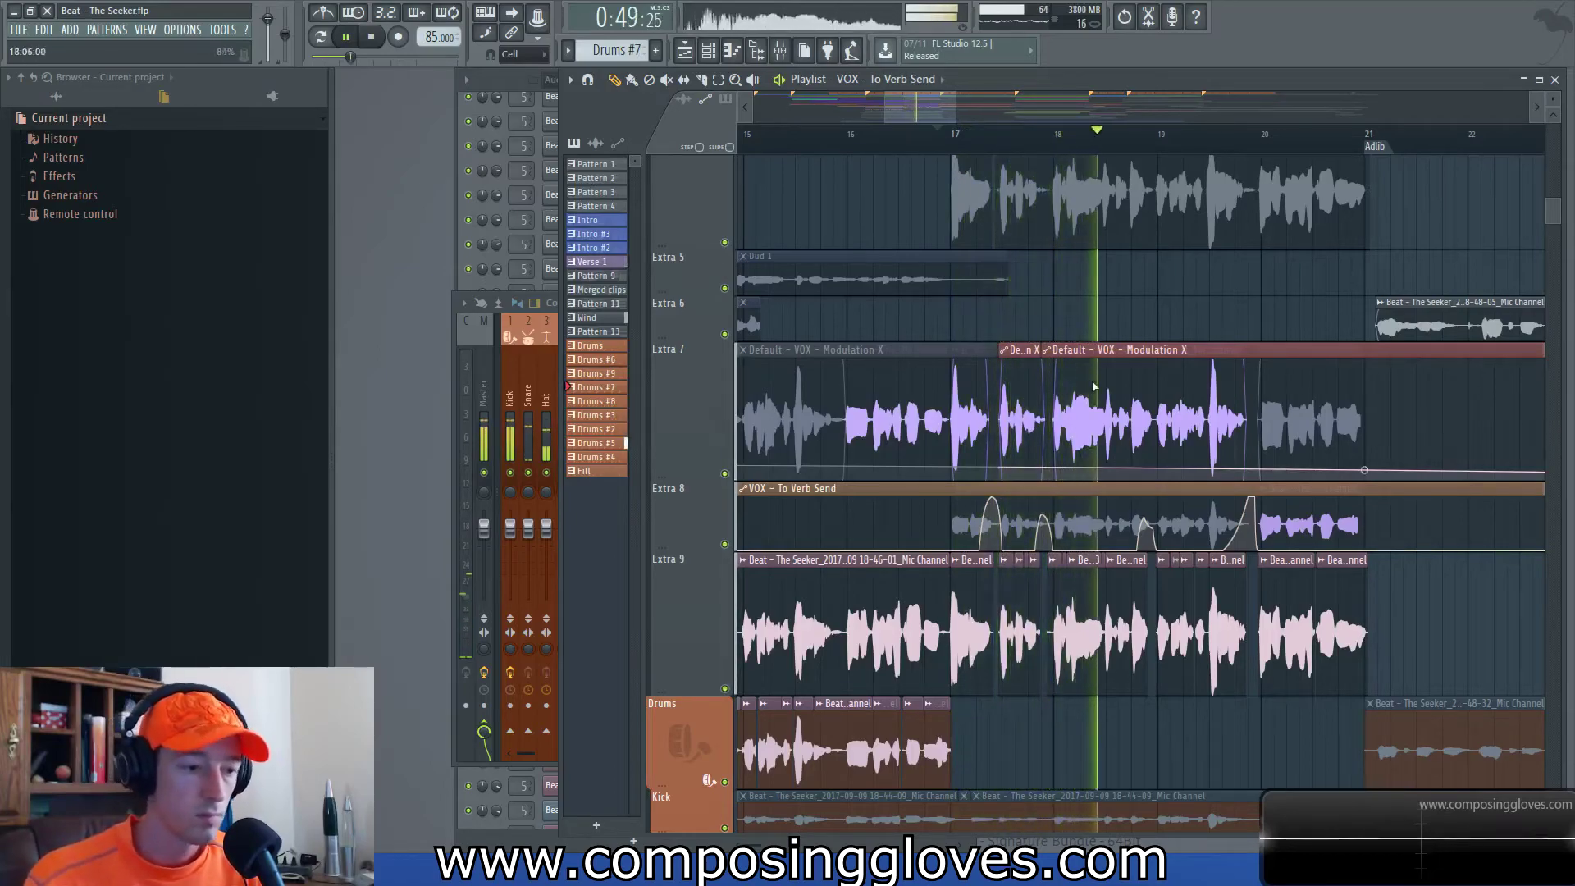
scroll(1093, 386, "up", 2)
left_click_drag(1263, 372, 1000, 401)
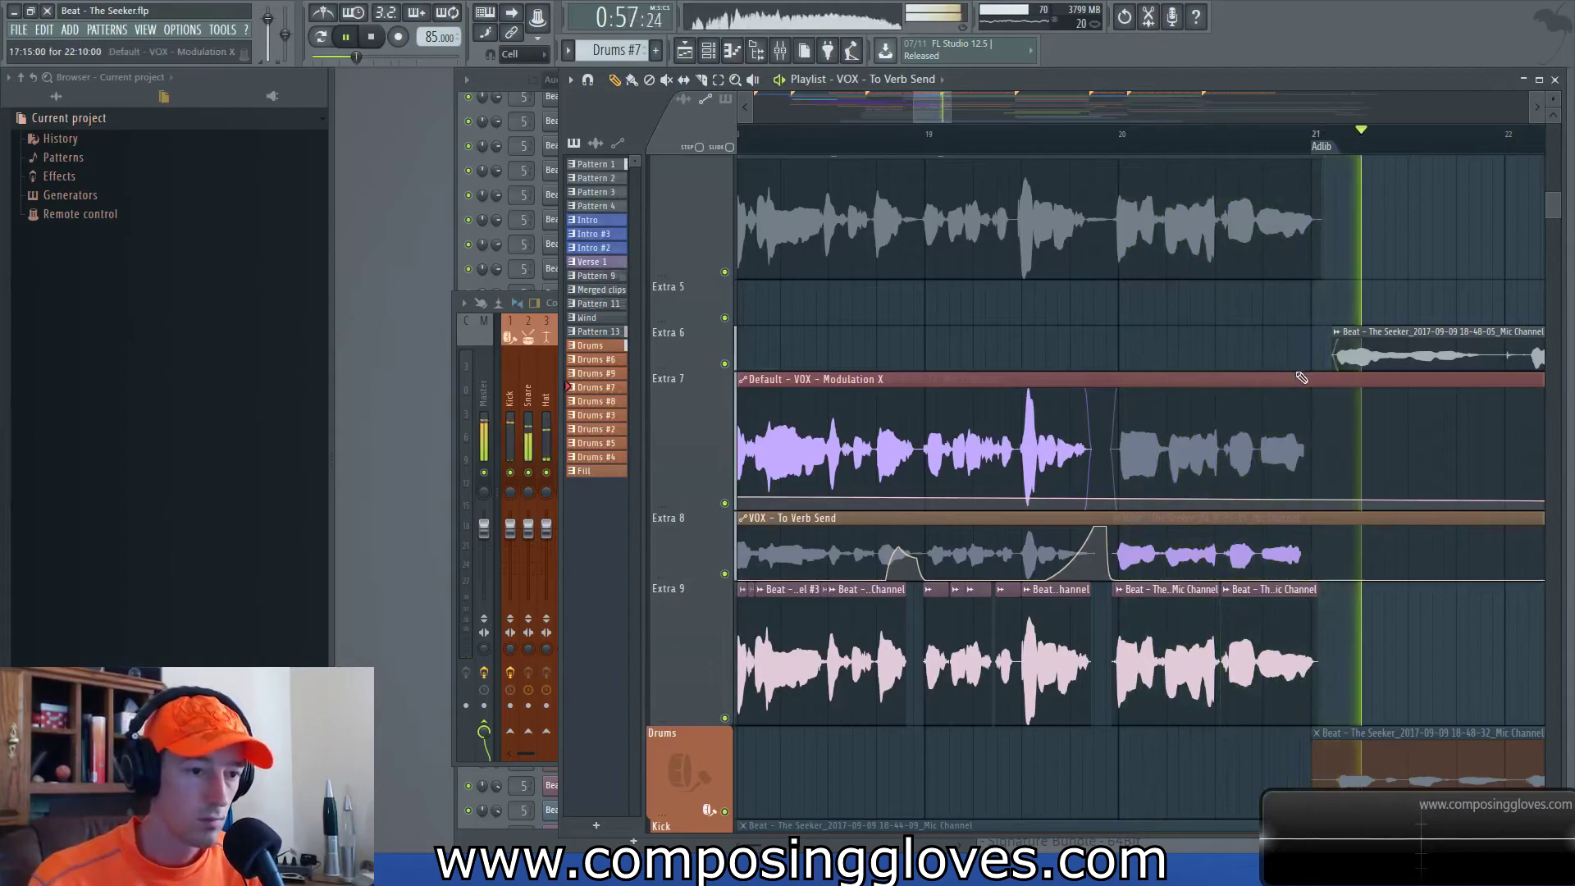
scroll(1353, 336, "down", 4)
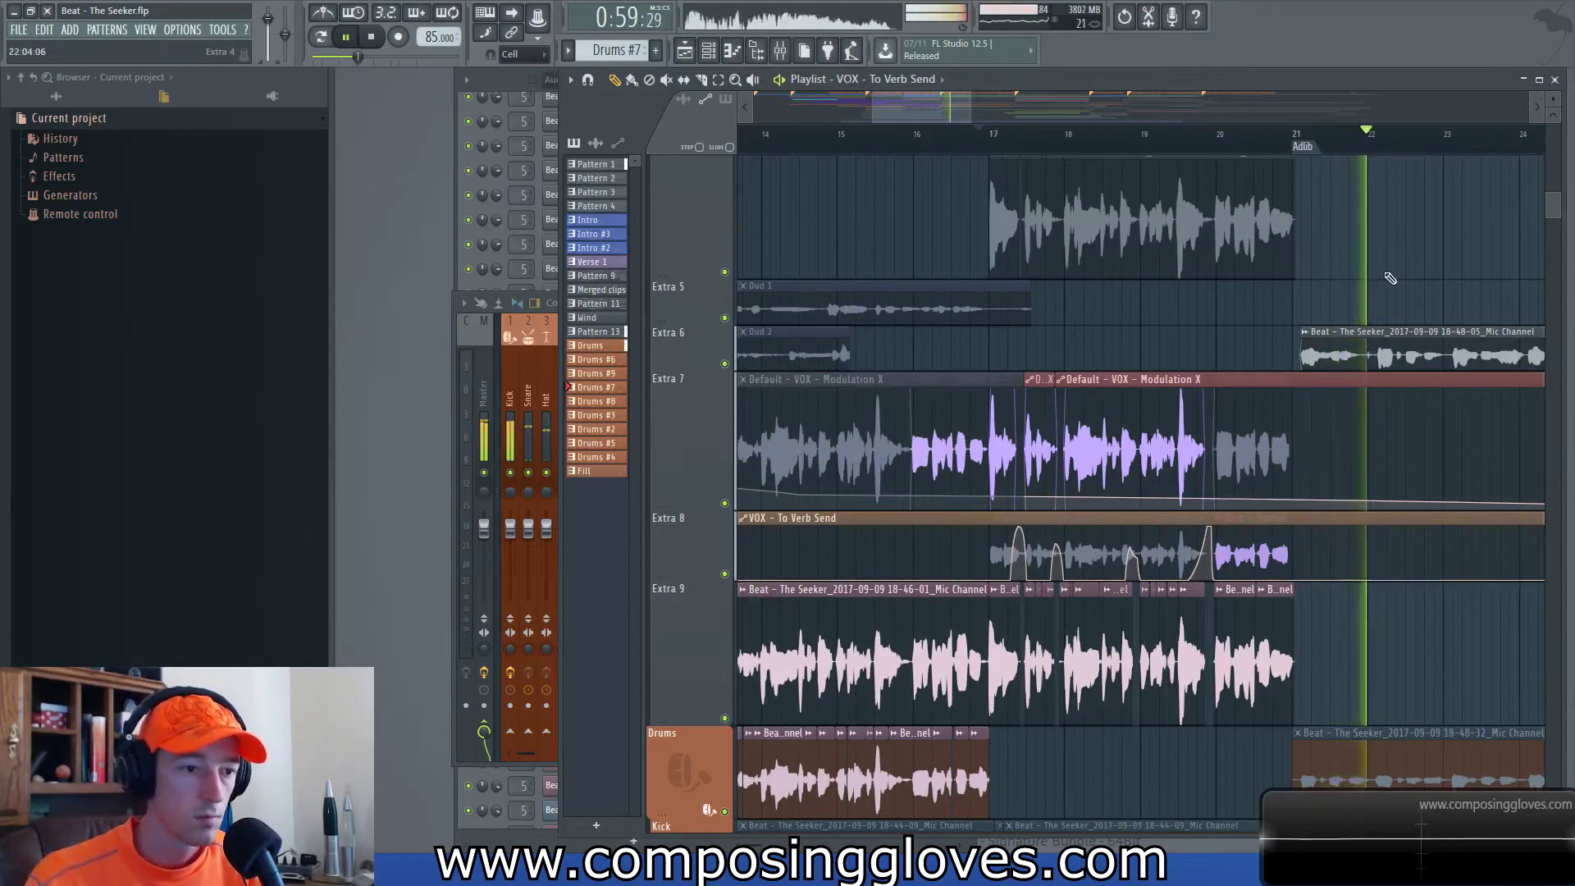
scroll(1182, 412, "up", 2)
key("space")
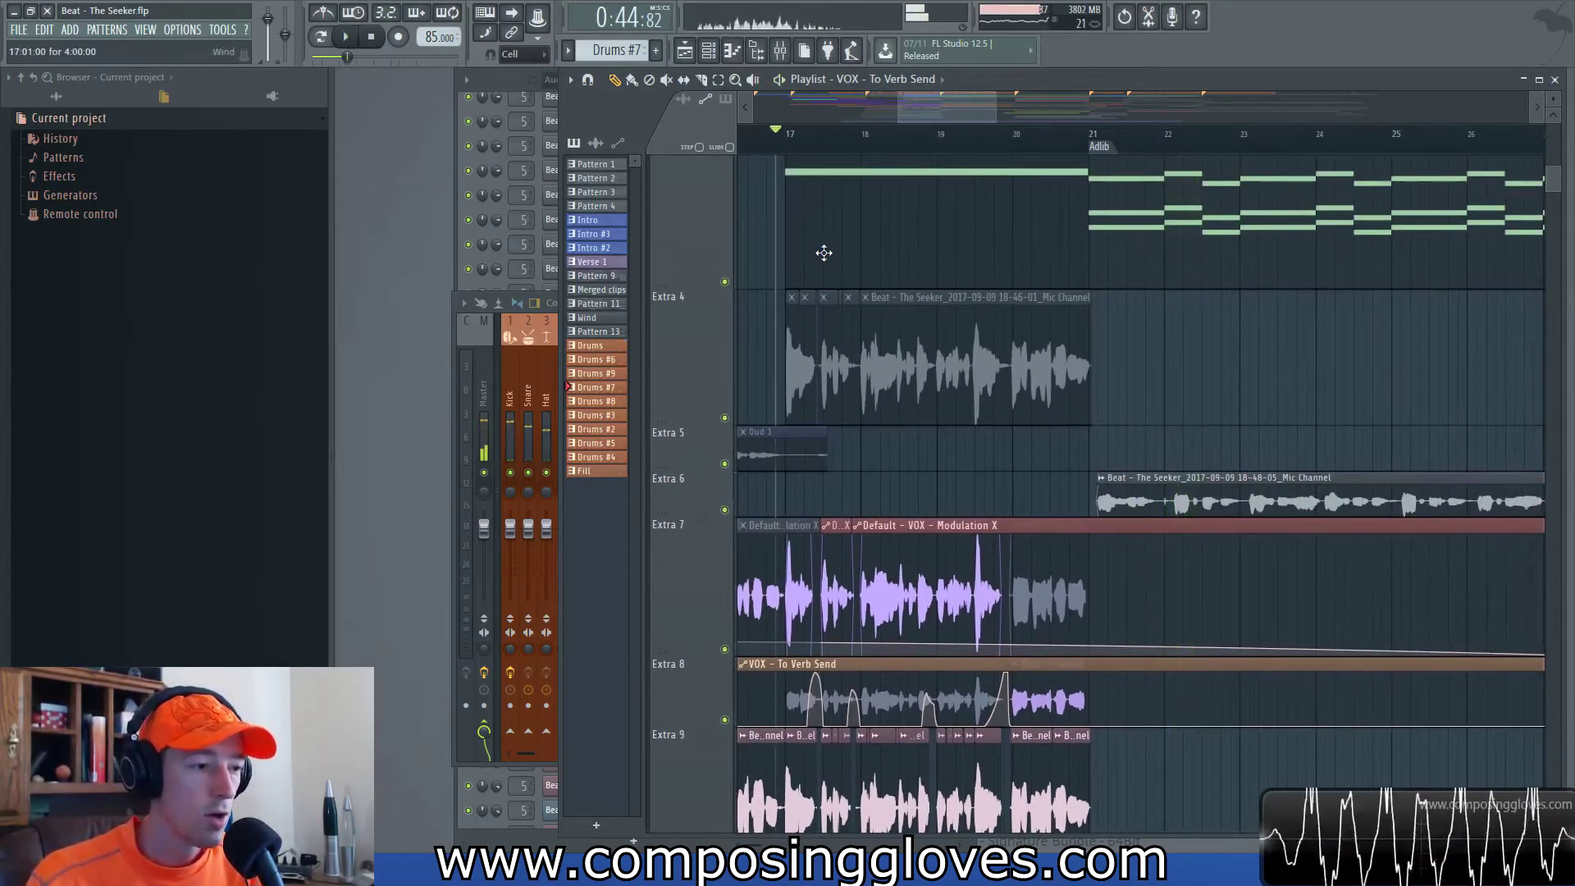
- Reduce the heights of the Extra 3 and Extra 4 playlist tracks and return to the vocal clips around bars 17 to 21
scroll(824, 252, "down", 3)
left_click_drag(840, 249, 1066, 534)
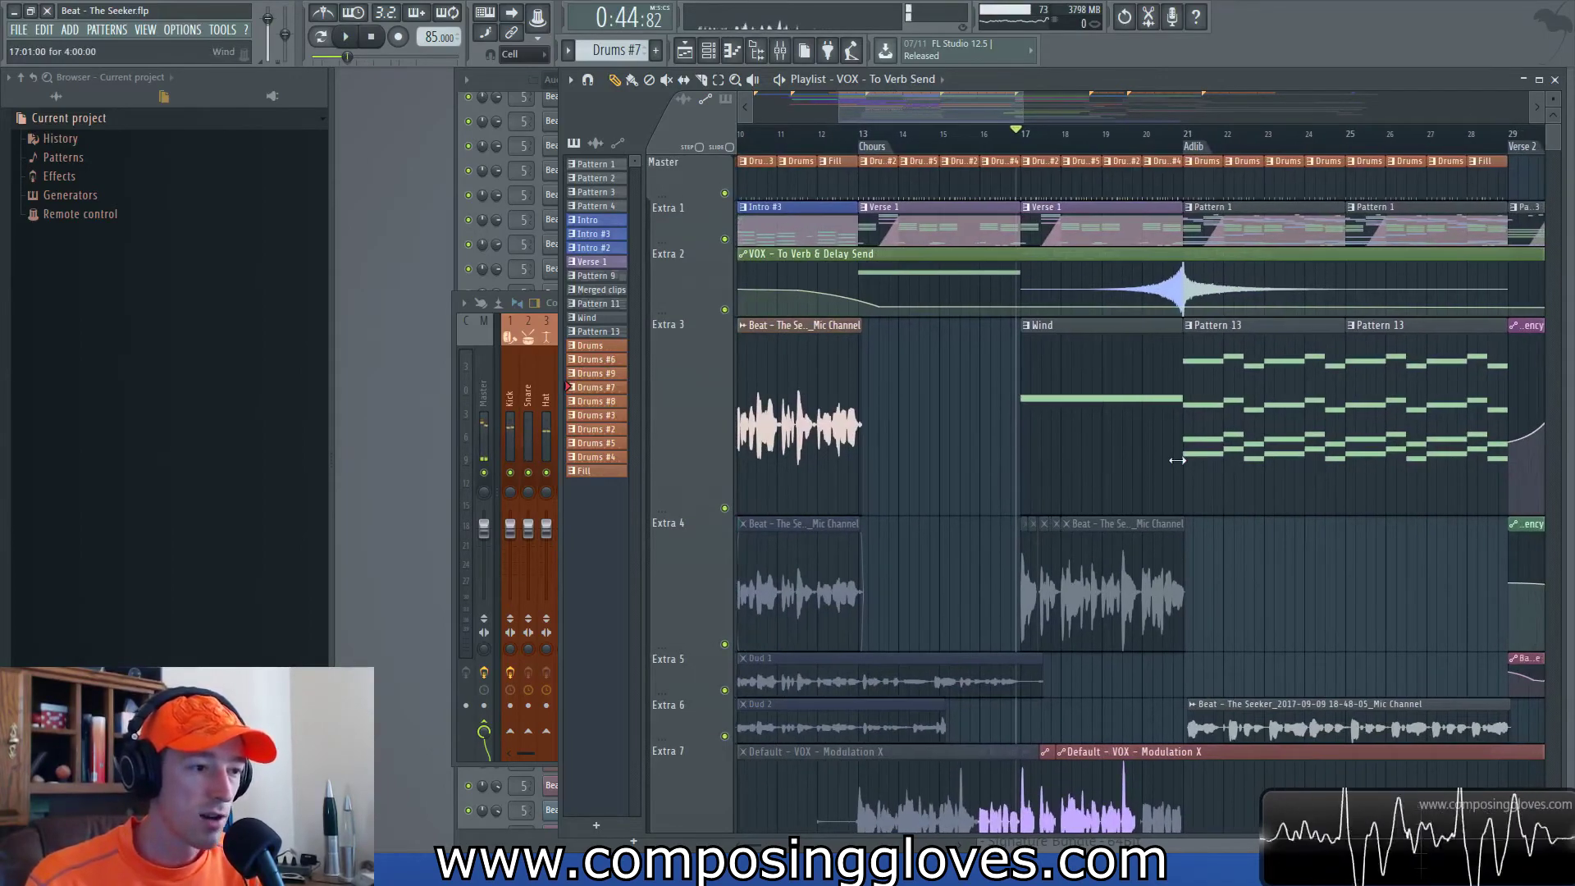
scroll(1177, 460, "down", 10)
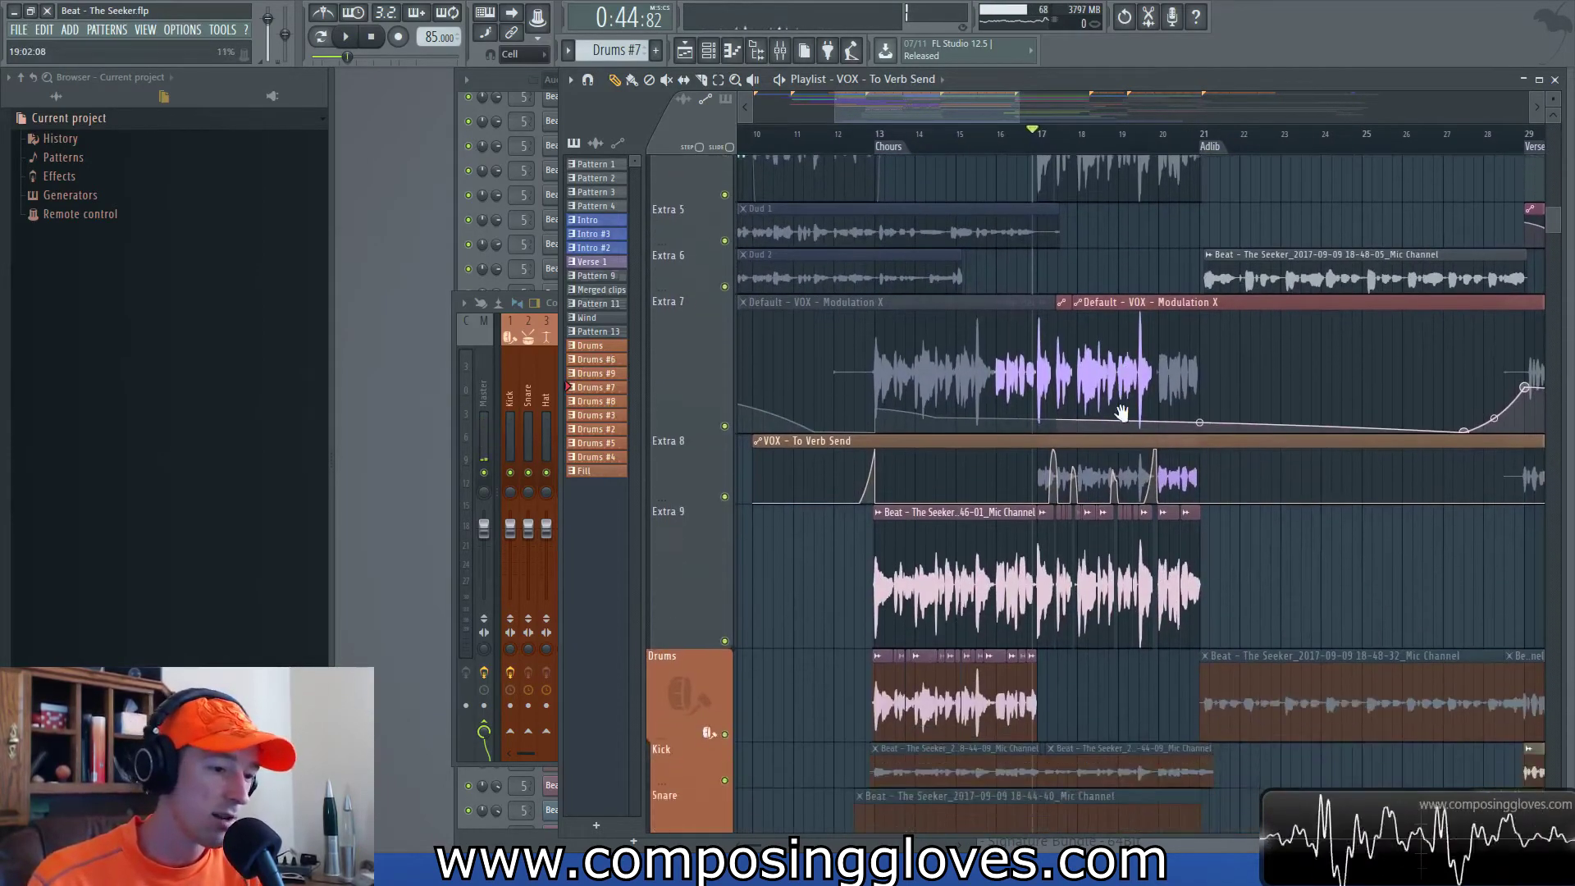
left_click_drag(928, 358, 1172, 791)
left_click_drag(1212, 672, 1157, 704)
scroll(1185, 481, "down", 5)
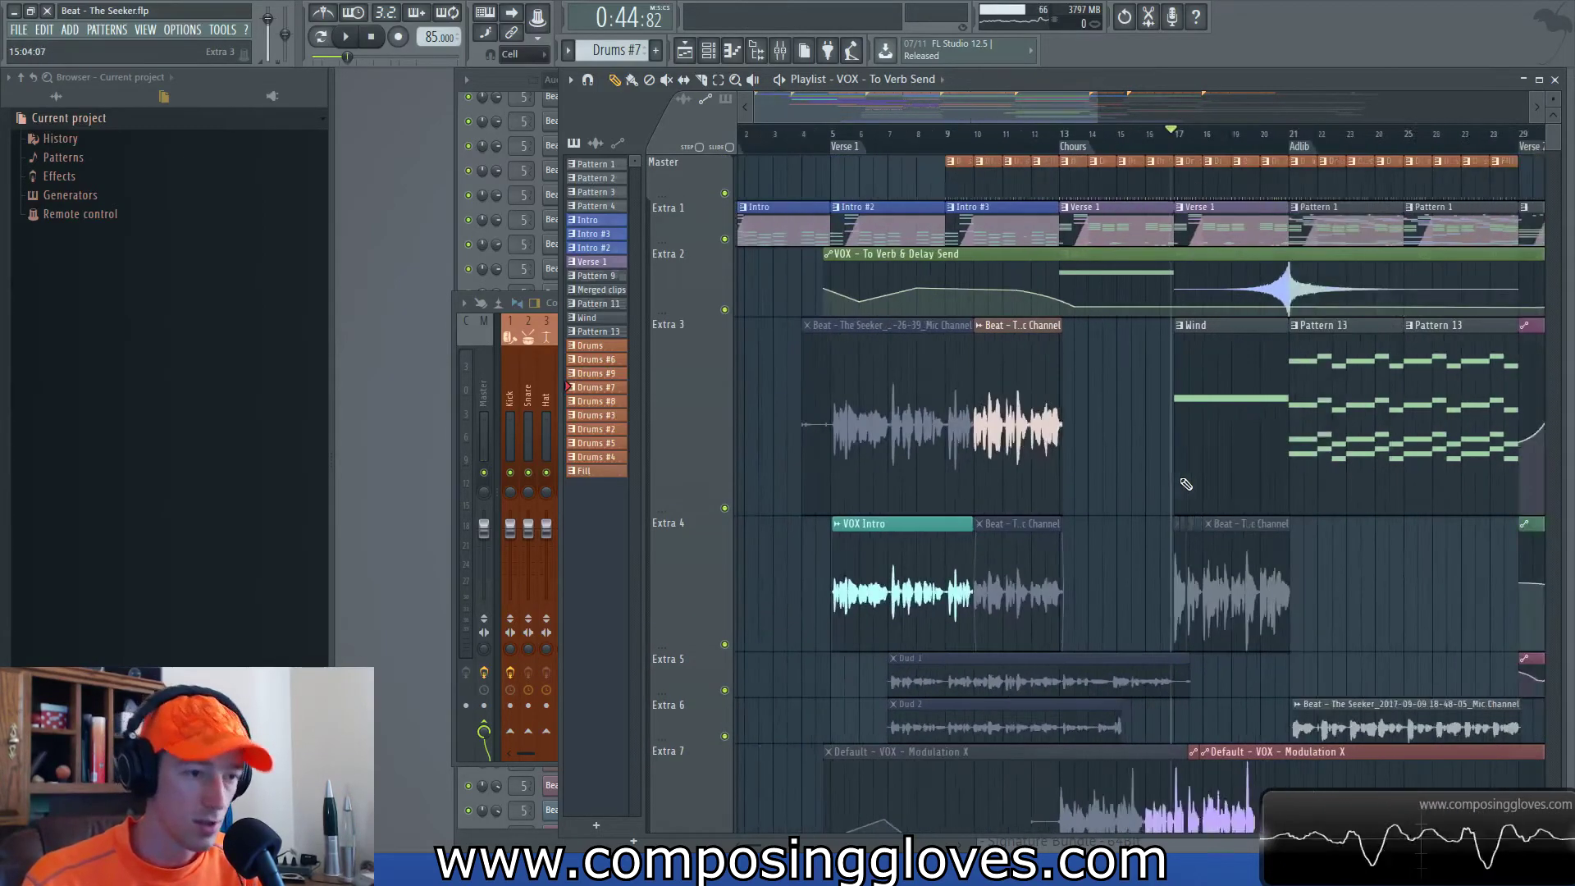
left_click_drag(647, 502, 685, 399)
left_click_drag(678, 532, 676, 468)
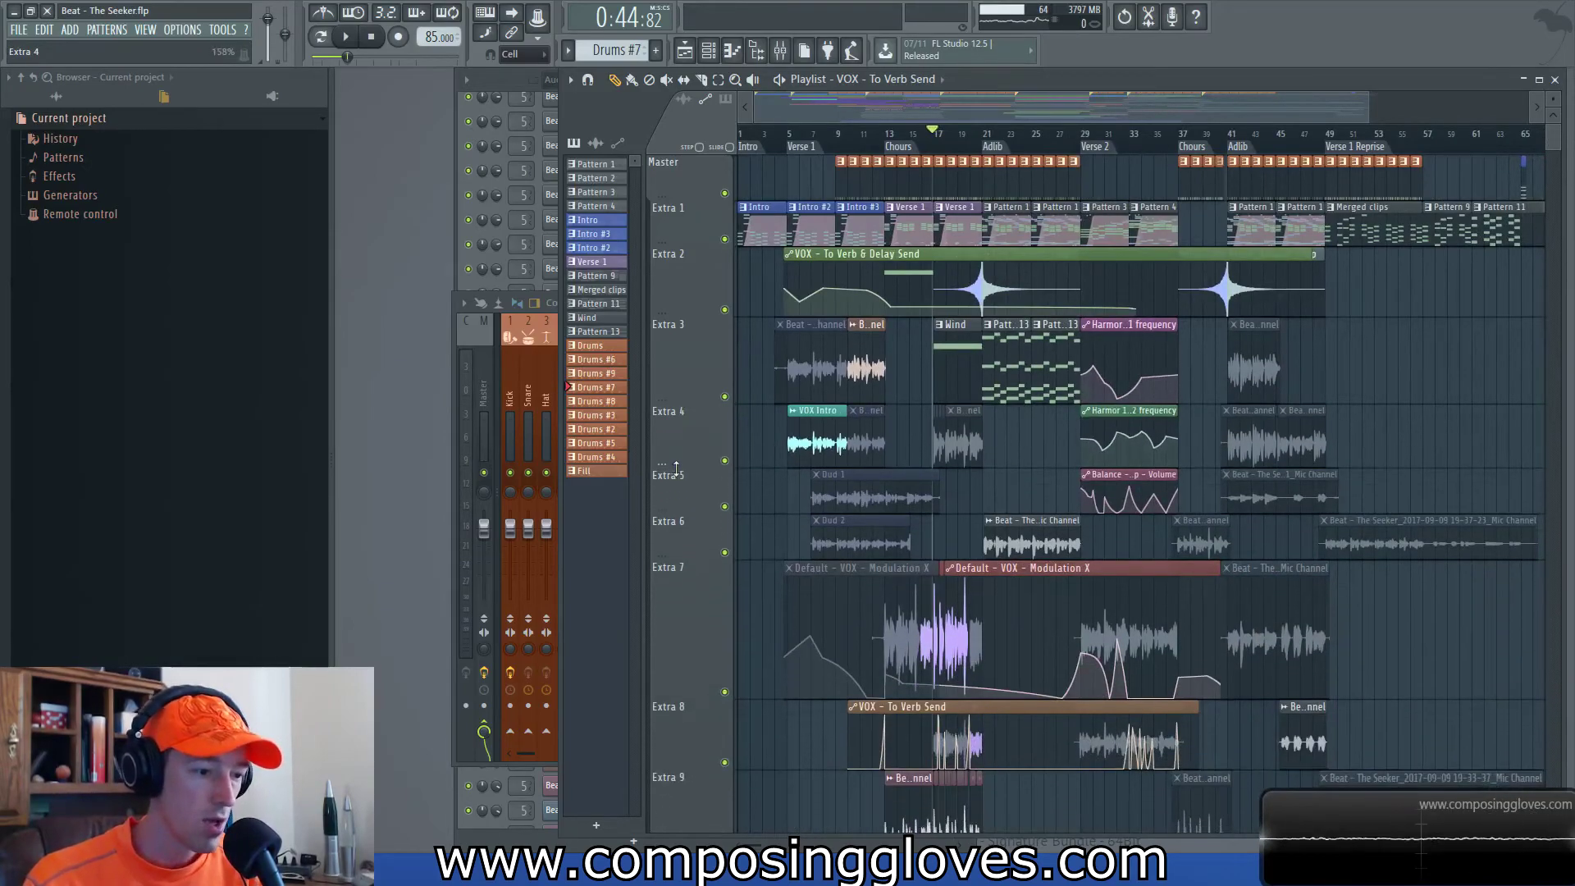
scroll(894, 531, "up", 5)
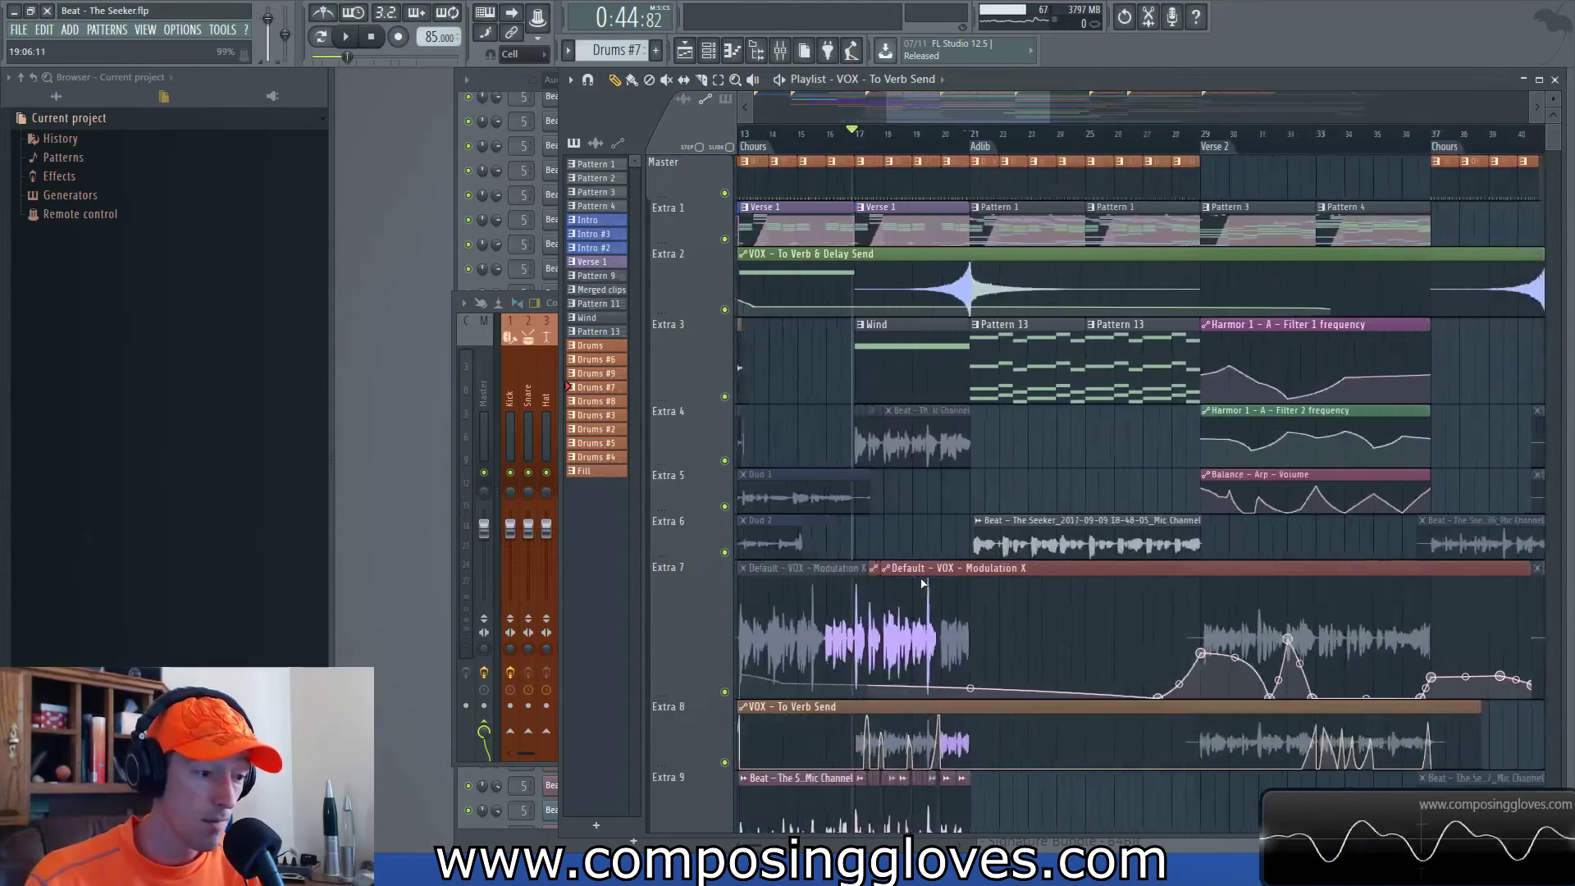
left_click_drag(895, 532, 1101, 352)
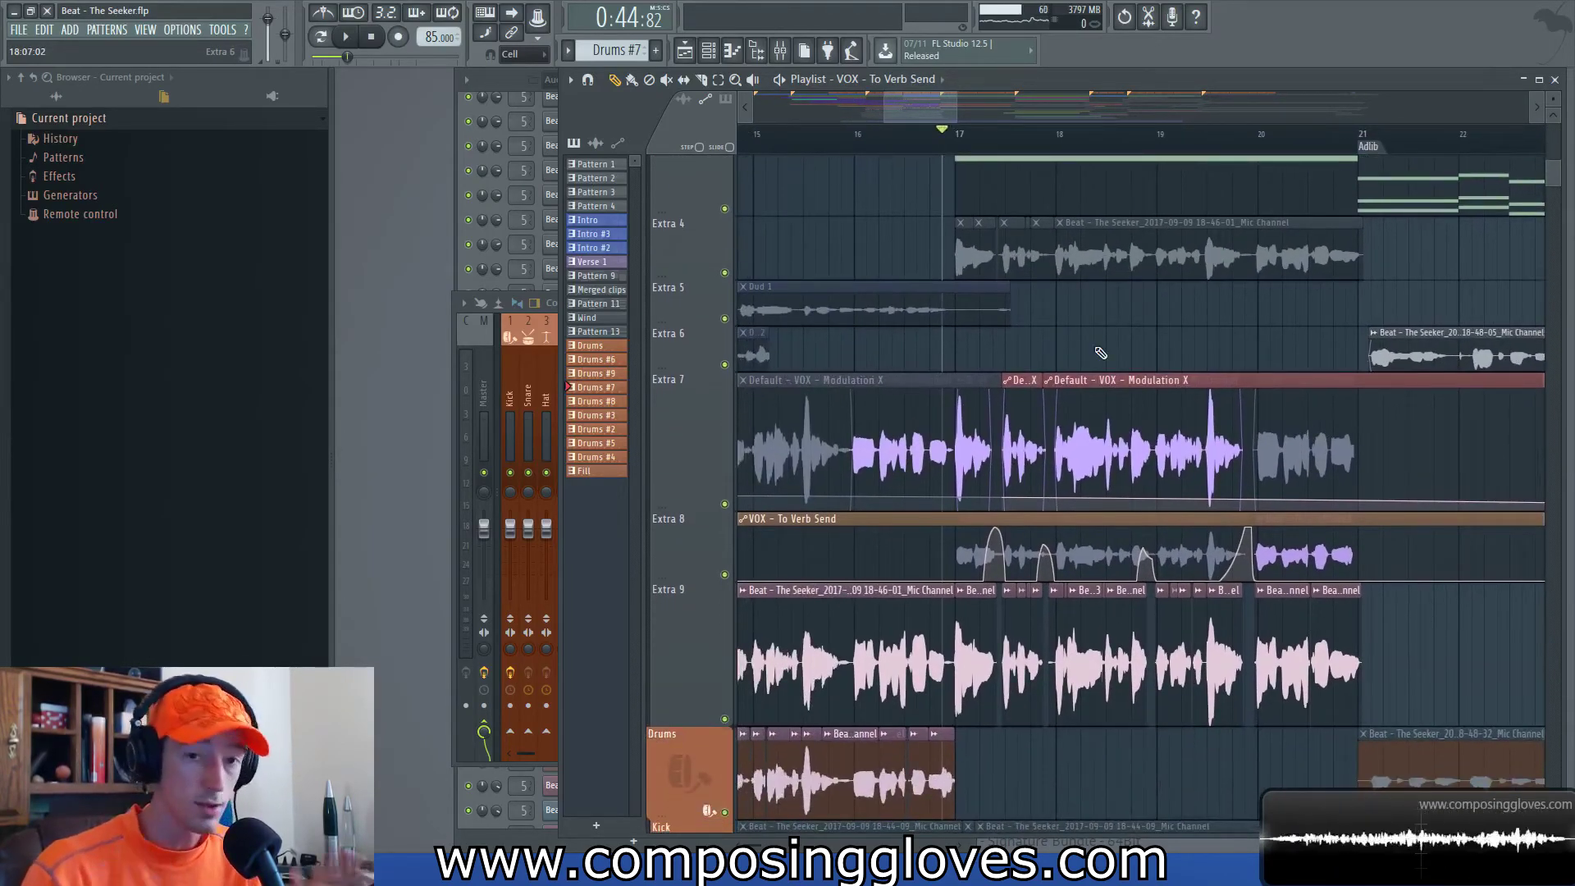